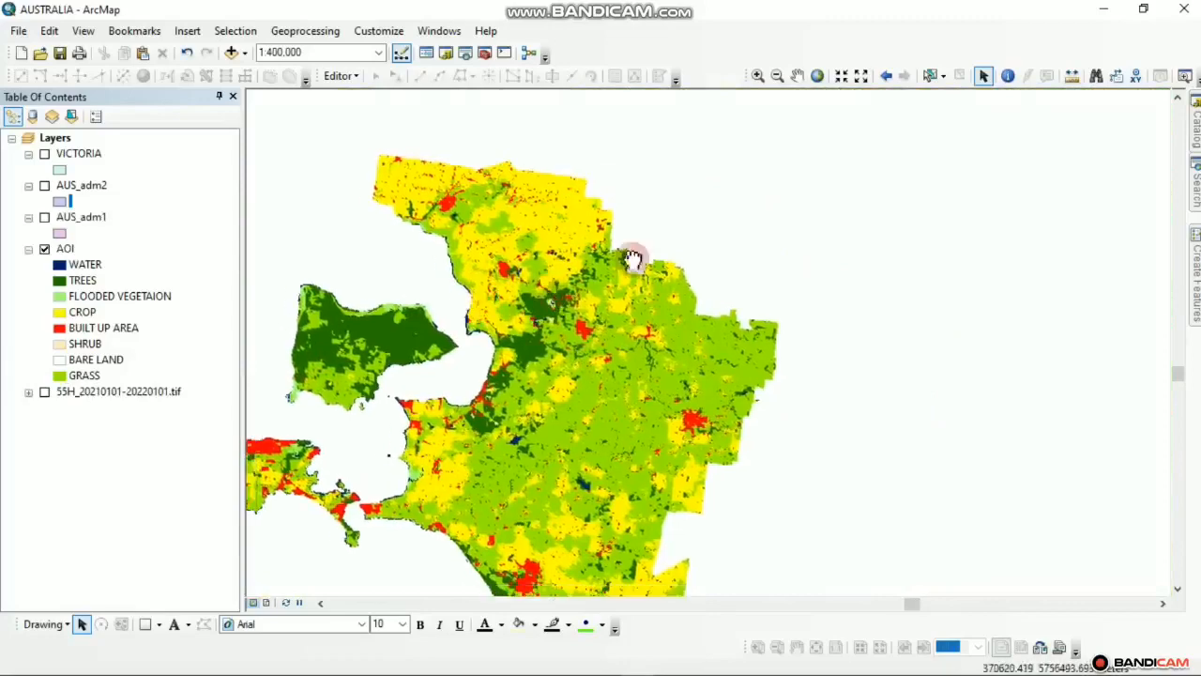
- Examine the AOI land cover raster at 1:200,000 scale along the coast, island, peninsula and inland areas
{"action": "scroll", "coordinate": [620, 309], "scroll_direction": "up", "scroll_amount": 3}
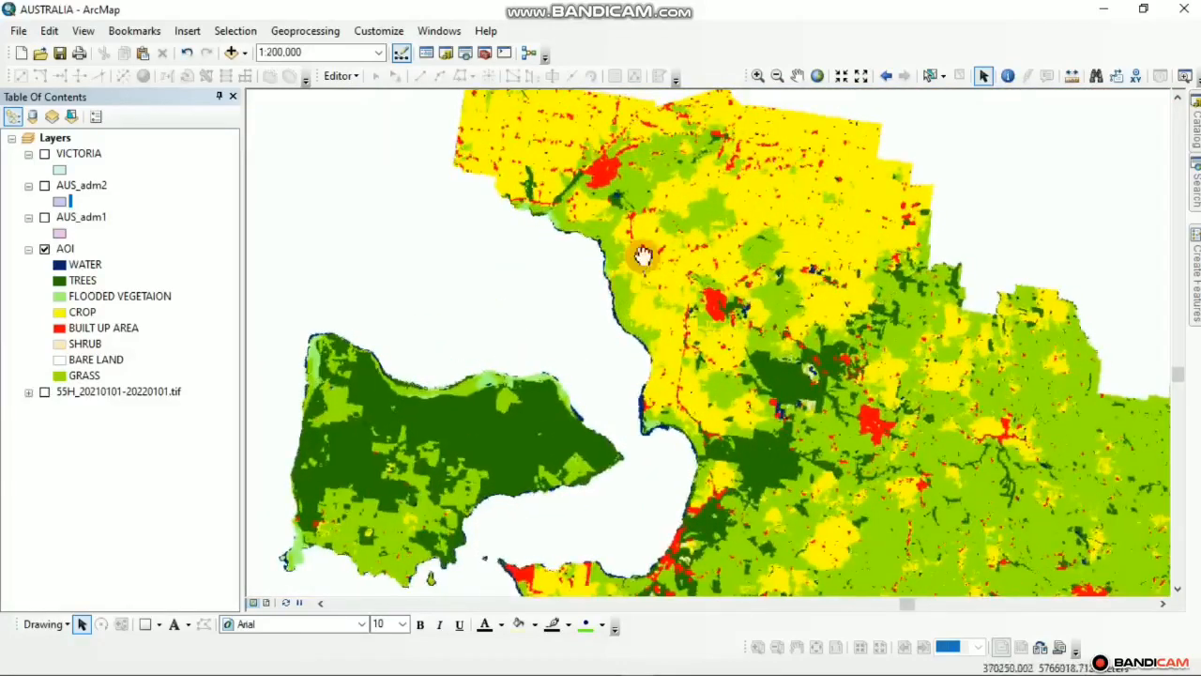
{"action": "left_click_drag", "start_coordinate": [643, 255], "coordinate": [613, 325]}
{"action": "left_click_drag", "start_coordinate": [724, 475], "coordinate": [645, 355]}
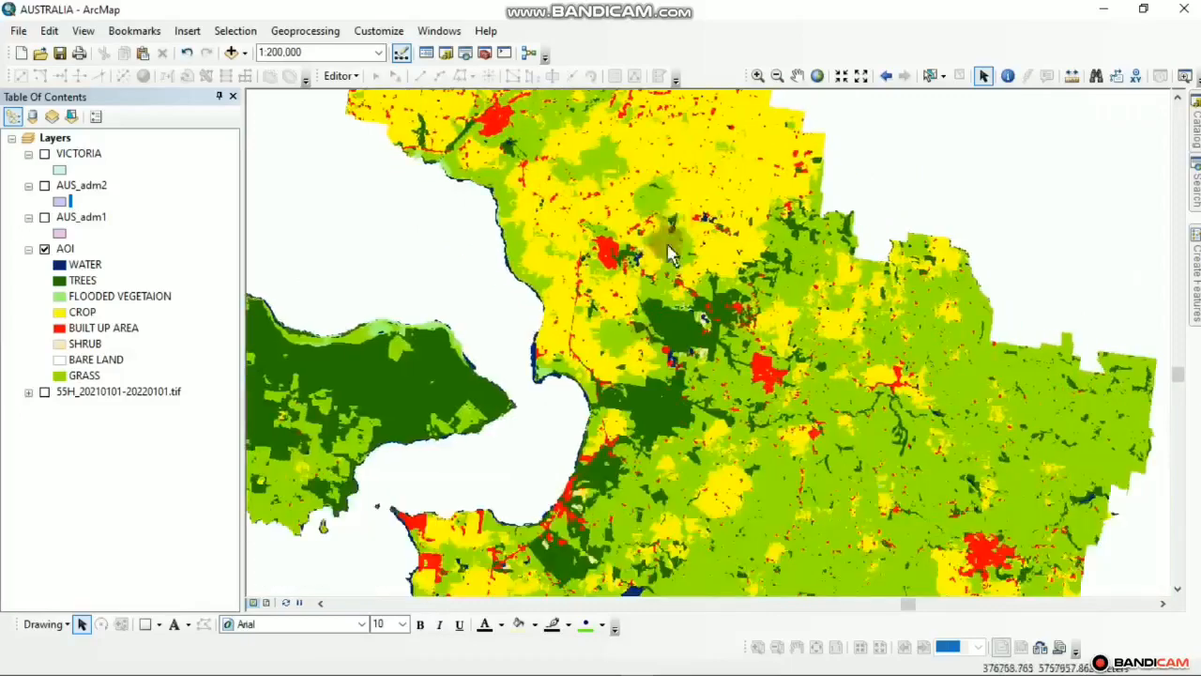
{"action": "left_click_drag", "start_coordinate": [668, 246], "coordinate": [708, 114]}
{"action": "left_click_drag", "start_coordinate": [686, 327], "coordinate": [799, 227]}
{"action": "left_click_drag", "start_coordinate": [634, 378], "coordinate": [891, 304]}
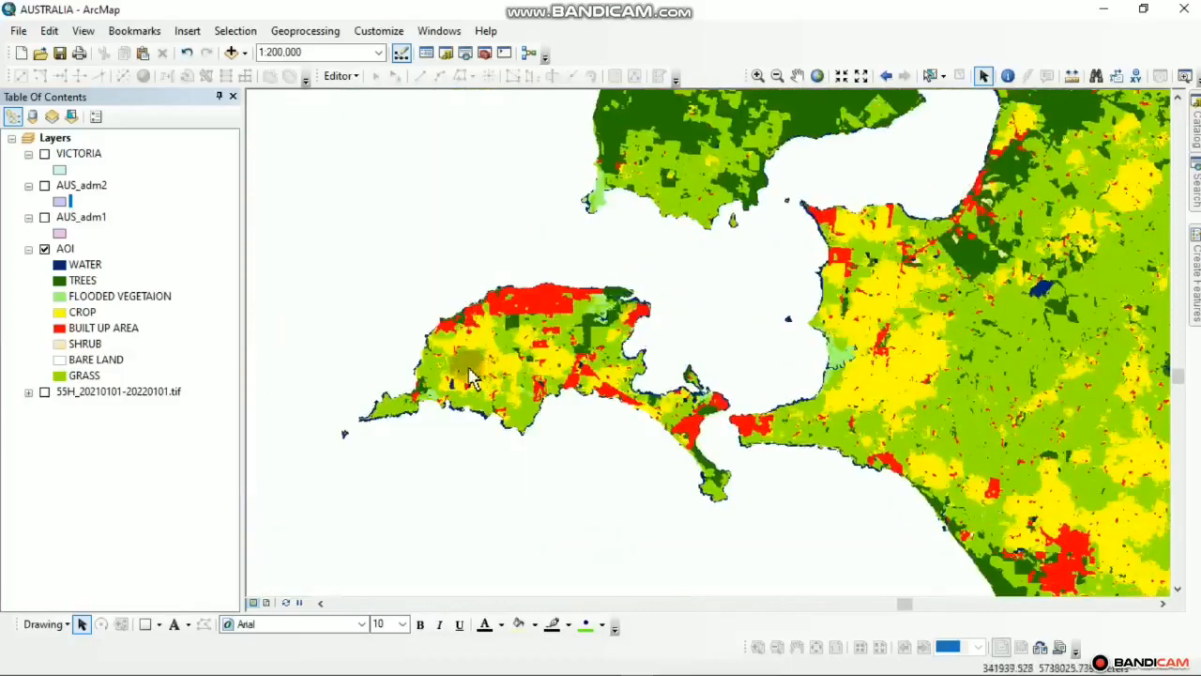
{"action": "left_click_drag", "start_coordinate": [468, 368], "coordinate": [397, 428]}
{"action": "left_click_drag", "start_coordinate": [703, 362], "coordinate": [564, 354]}
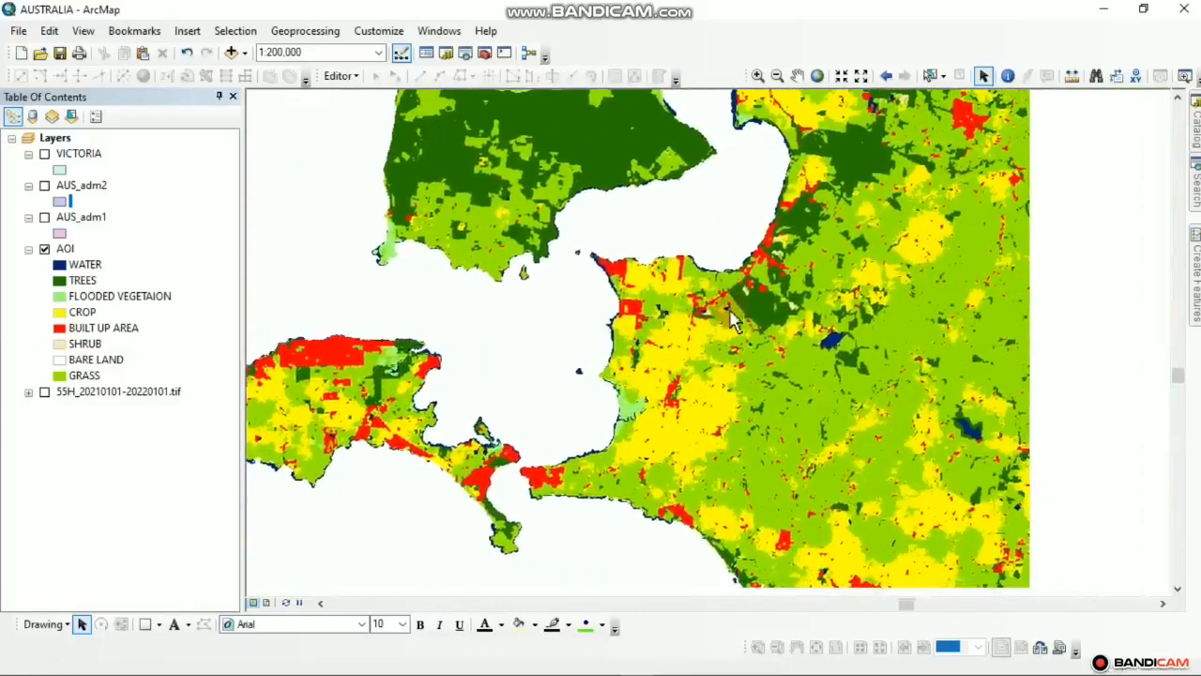
{"action": "left_click_drag", "start_coordinate": [655, 308], "coordinate": [527, 334]}
{"action": "left_click_drag", "start_coordinate": [815, 421], "coordinate": [713, 332]}
{"action": "left_click_drag", "start_coordinate": [821, 313], "coordinate": [876, 169]}
{"action": "left_click_drag", "start_coordinate": [798, 391], "coordinate": [978, 351]}
{"action": "left_click_drag", "start_coordinate": [609, 244], "coordinate": [773, 399]}
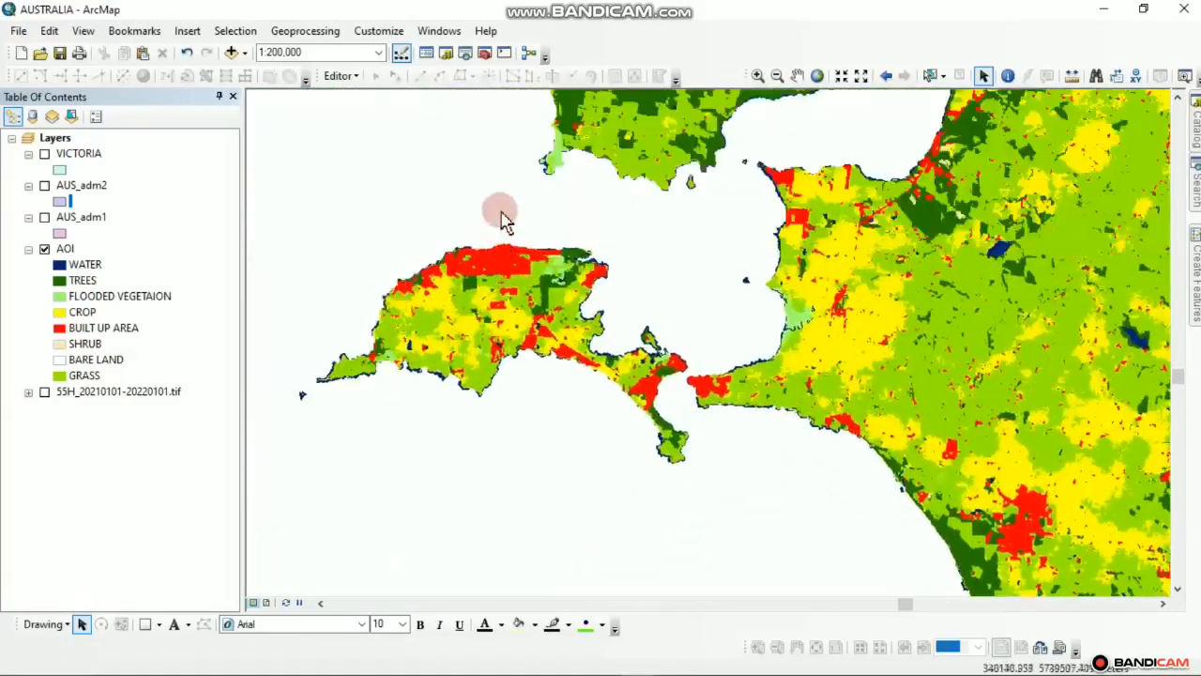
{"action": "left_click_drag", "start_coordinate": [502, 219], "coordinate": [477, 392]}
{"action": "left_click_drag", "start_coordinate": [515, 241], "coordinate": [515, 375]}
{"action": "left_click_drag", "start_coordinate": [421, 238], "coordinate": [421, 397]}
{"action": "left_click_drag", "start_coordinate": [571, 187], "coordinate": [591, 347]}
{"action": "left_click_drag", "start_coordinate": [731, 364], "coordinate": [632, 205]}
{"action": "left_click_drag", "start_coordinate": [762, 439], "coordinate": [766, 306]}
{"action": "left_click_drag", "start_coordinate": [685, 431], "coordinate": [849, 126]}
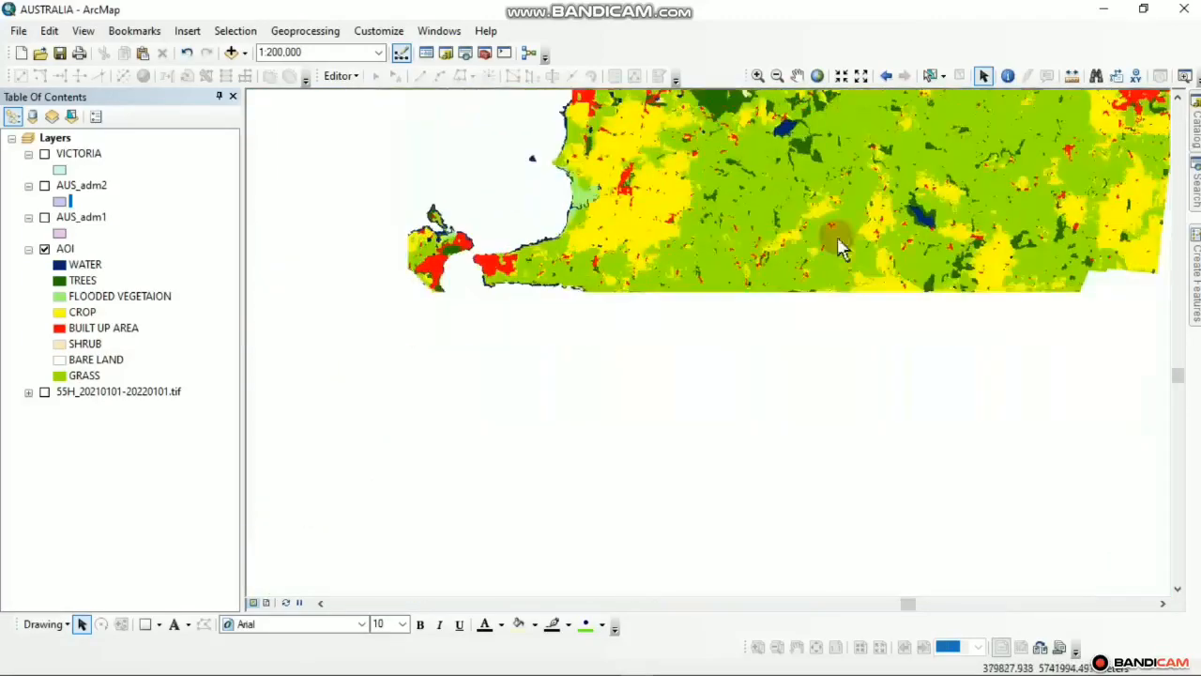
{"action": "left_click_drag", "start_coordinate": [472, 222], "coordinate": [573, 370]}
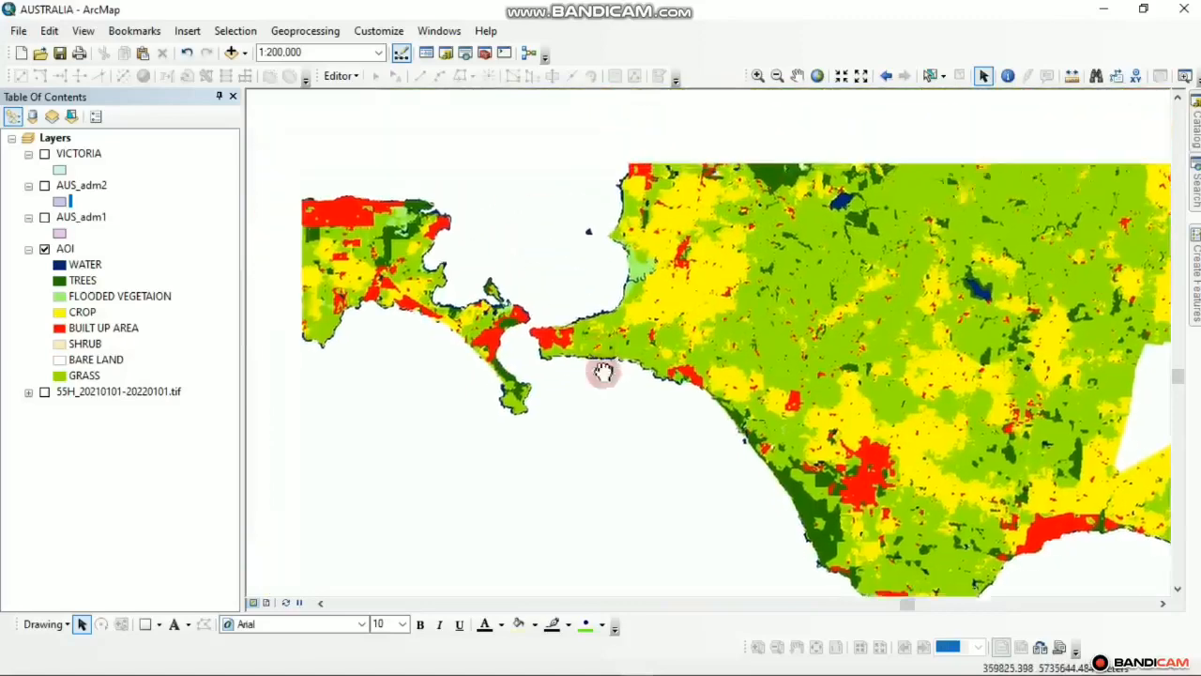
{"action": "left_click_drag", "start_coordinate": [395, 336], "coordinate": [537, 392]}
{"action": "left_click", "coordinate": [462, 335]}
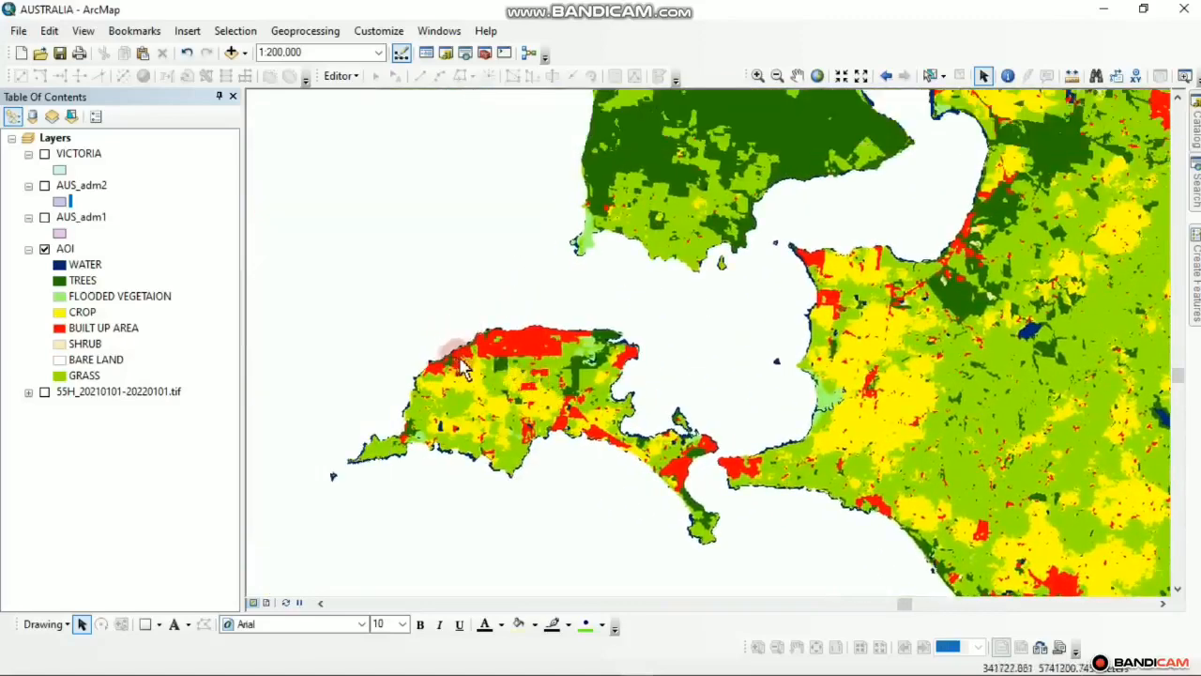
{"action": "left_click_drag", "start_coordinate": [611, 276], "coordinate": [550, 479]}
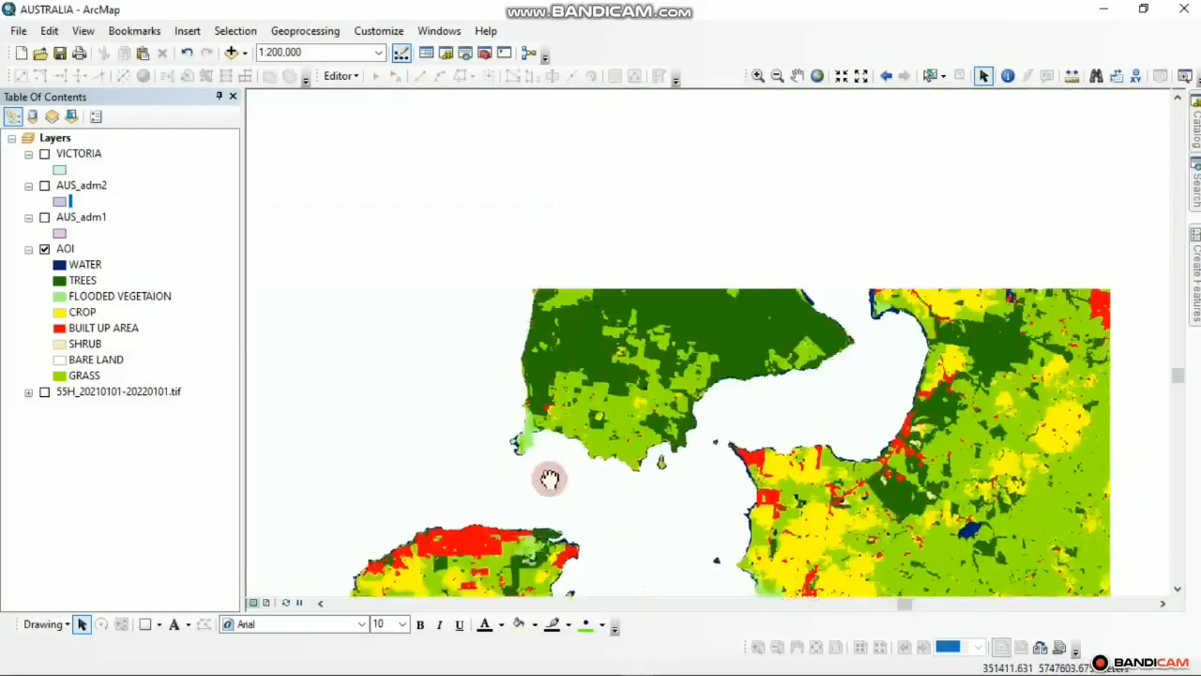
{"action": "left_click_drag", "start_coordinate": [628, 351], "coordinate": [460, 488]}
{"action": "left_click_drag", "start_coordinate": [687, 349], "coordinate": [581, 465]}
{"action": "left_click_drag", "start_coordinate": [708, 433], "coordinate": [622, 297]}
{"action": "left_click_drag", "start_coordinate": [783, 472], "coordinate": [807, 247]}
{"action": "left_click_drag", "start_coordinate": [793, 407], "coordinate": [816, 281]}
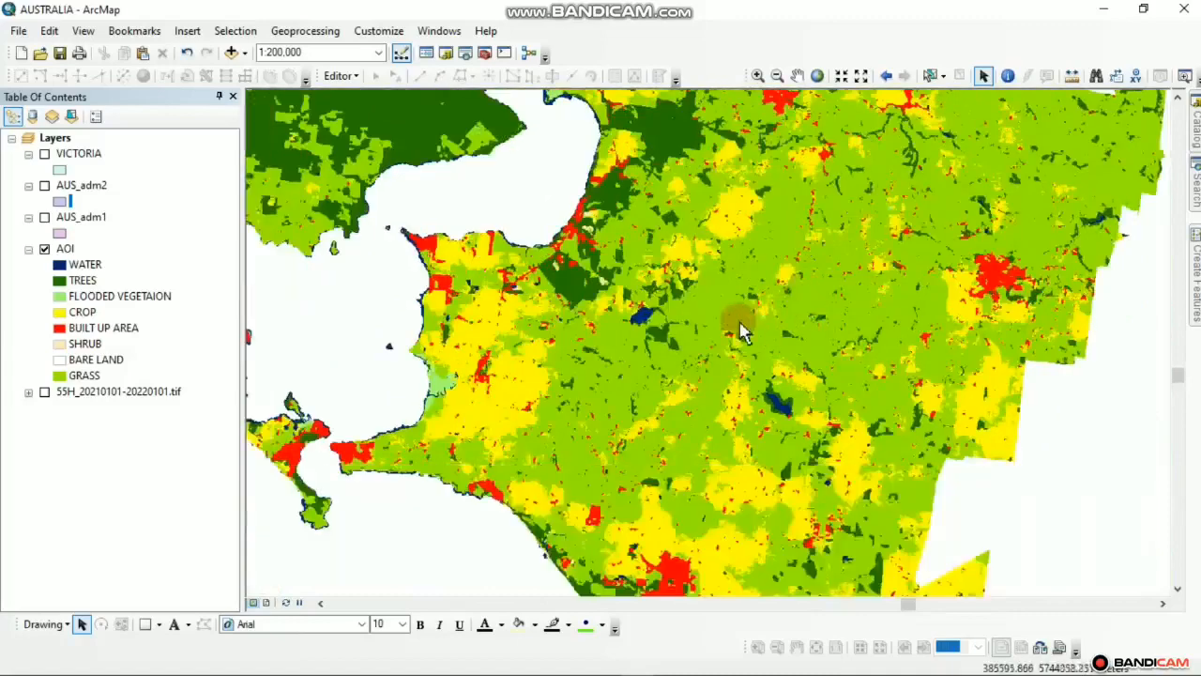
{"action": "scroll", "coordinate": [717, 329], "scroll_direction": "down", "scroll_amount": 1}
{"action": "scroll", "coordinate": [717, 330], "scroll_direction": "up", "scroll_amount": 1}
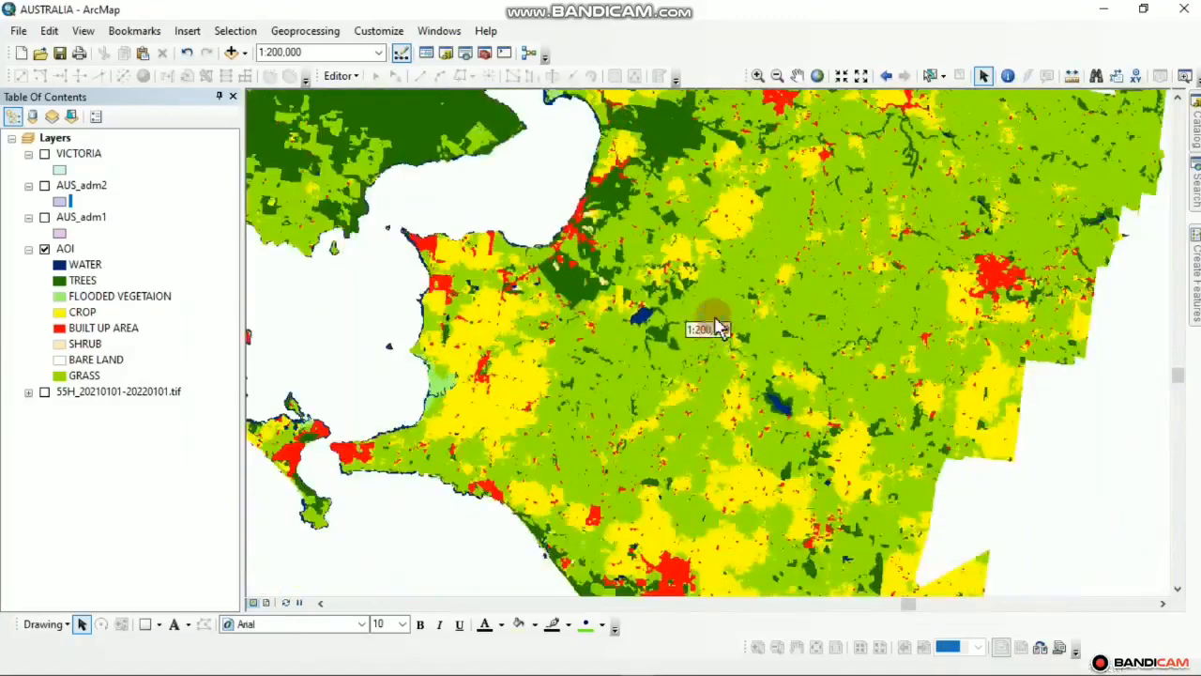
{"action": "left_click_drag", "start_coordinate": [496, 341], "coordinate": [637, 409]}
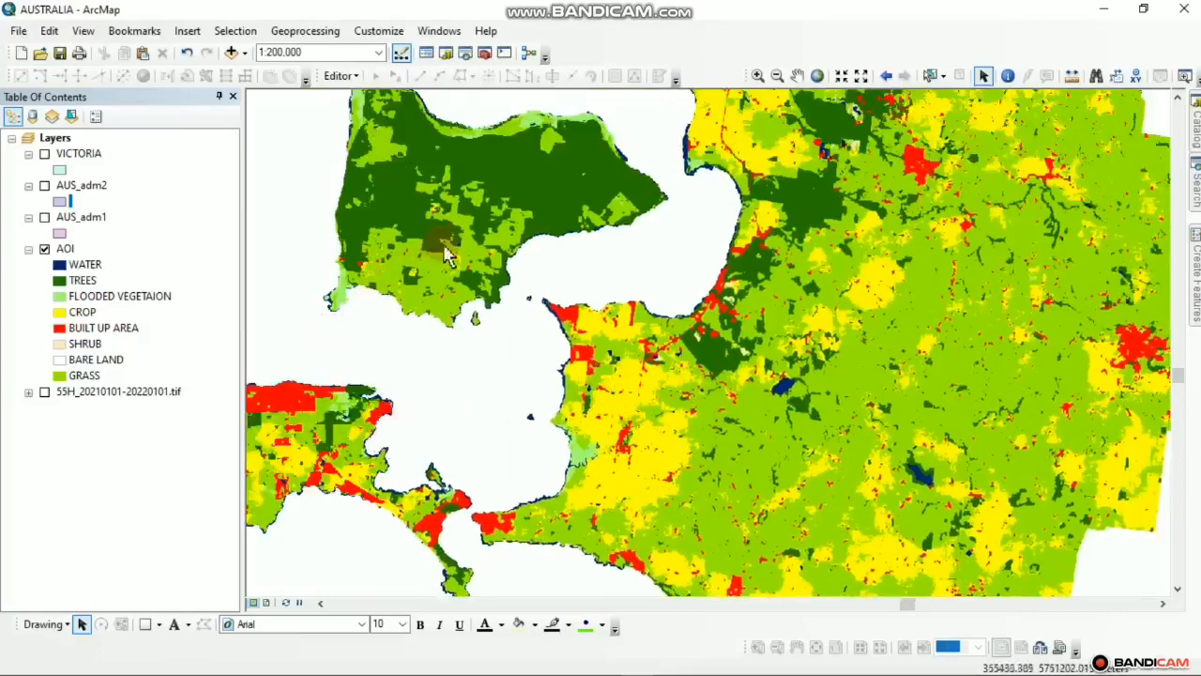
{"action": "left_click_drag", "start_coordinate": [441, 252], "coordinate": [472, 432]}
{"action": "left_click_drag", "start_coordinate": [570, 442], "coordinate": [538, 568]}
{"action": "left_click_drag", "start_coordinate": [781, 356], "coordinate": [389, 312]}
{"action": "left_click_drag", "start_coordinate": [515, 452], "coordinate": [711, 234]}
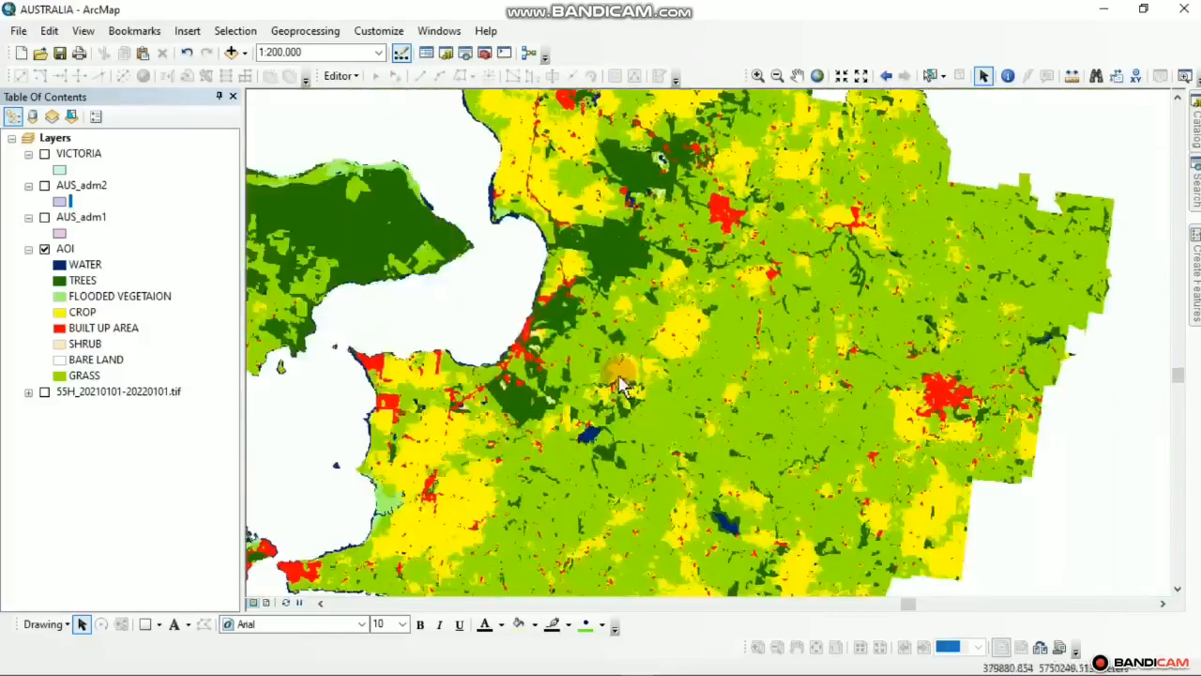
{"action": "left_click_drag", "start_coordinate": [615, 377], "coordinate": [727, 249]}
- Survey the wider AOI at 1:250,000 to 1:300,000 scale, comparing the mapped colours with the land cover classes in the legend
{"action": "scroll", "coordinate": [725, 247], "scroll_direction": "down", "scroll_amount": 1}
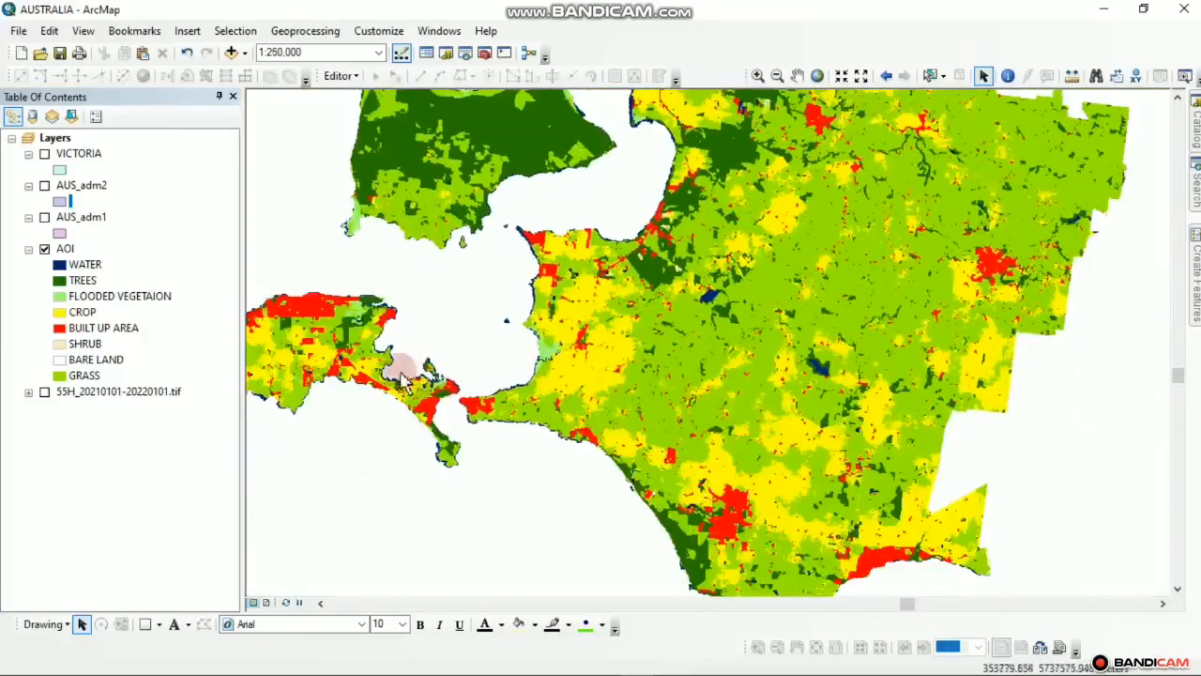
{"action": "left_click_drag", "start_coordinate": [402, 362], "coordinate": [496, 431]}
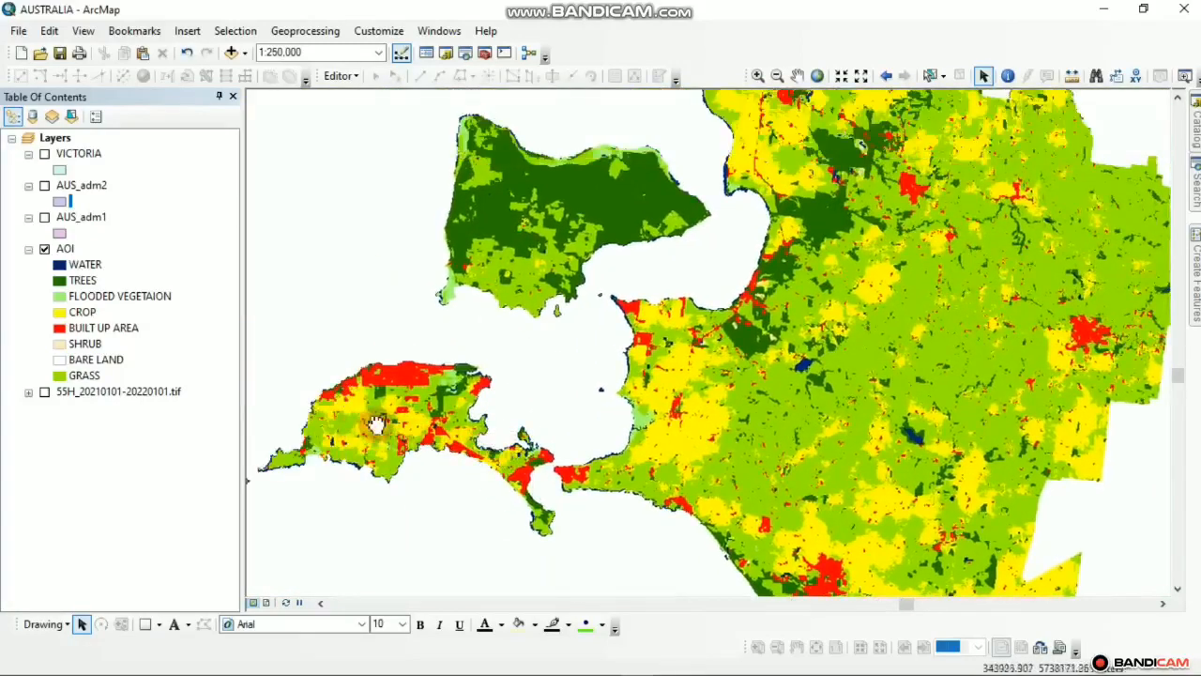
{"action": "left_click_drag", "start_coordinate": [376, 422], "coordinate": [362, 348]}
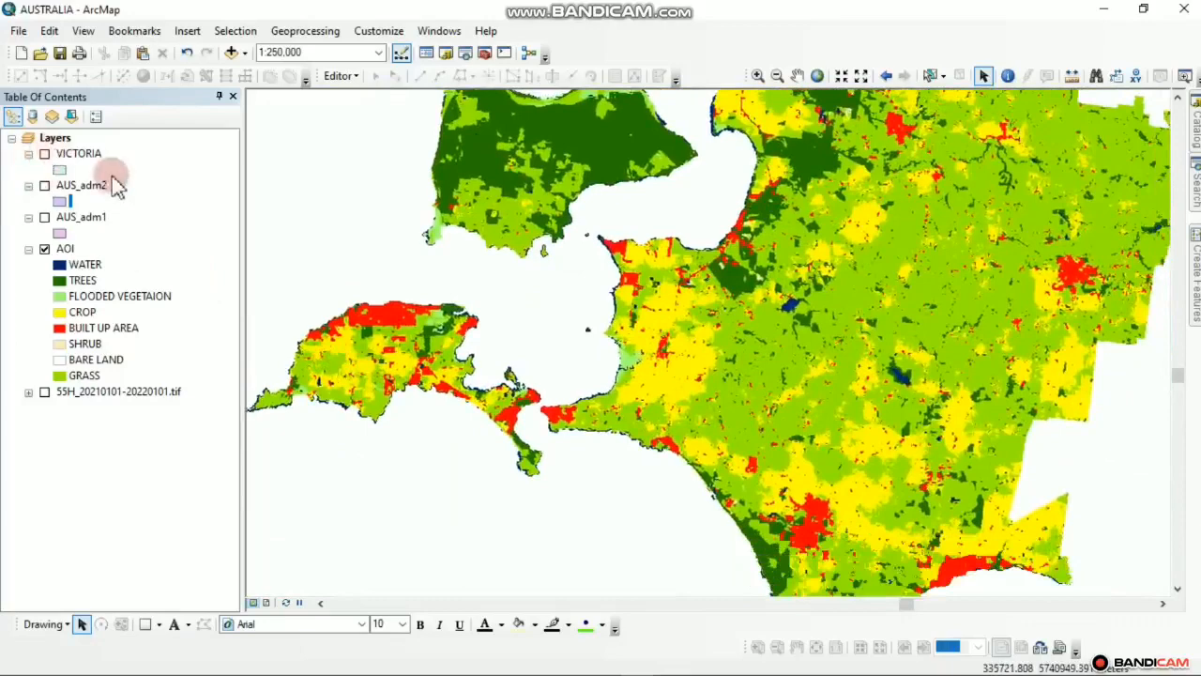
{"action": "left_click_drag", "start_coordinate": [598, 202], "coordinate": [600, 407]}
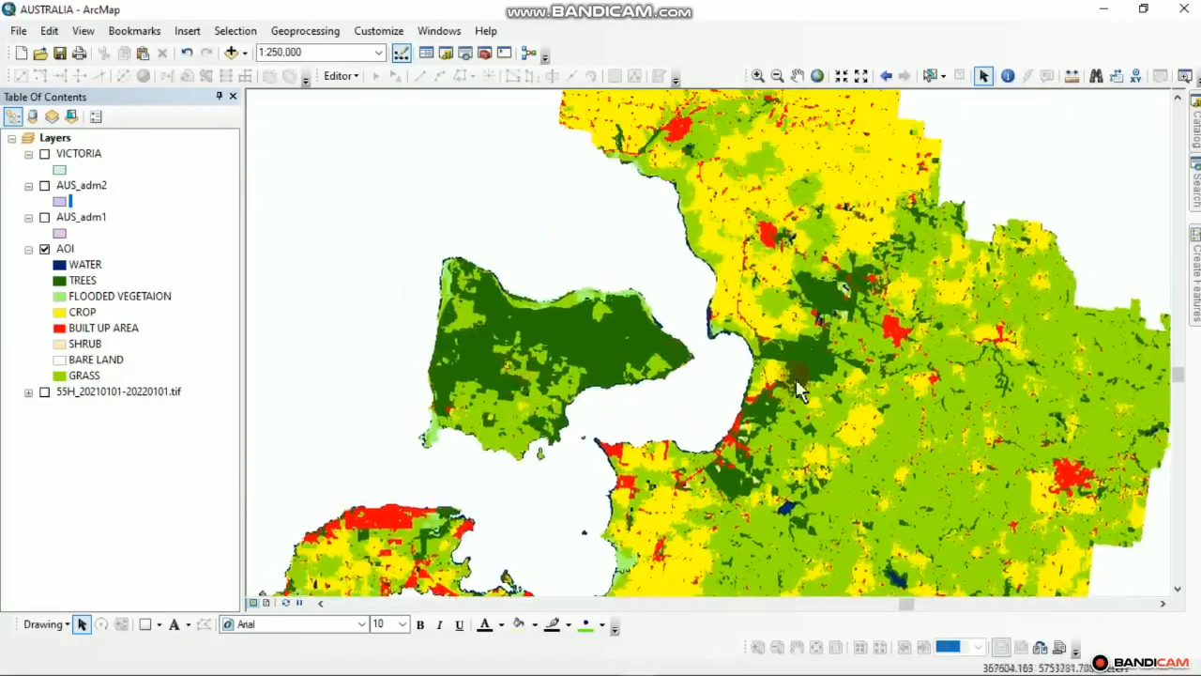
{"action": "left_click_drag", "start_coordinate": [796, 381], "coordinate": [522, 357]}
{"action": "left_click_drag", "start_coordinate": [660, 273], "coordinate": [764, 195]}
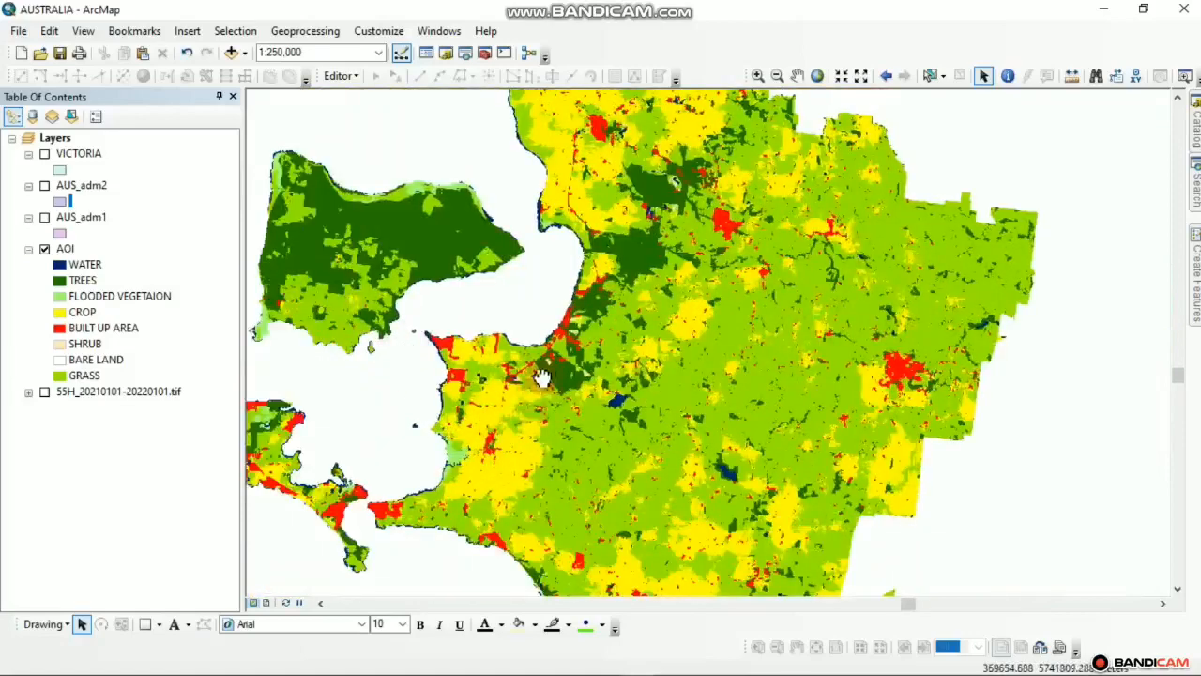
{"action": "left_click_drag", "start_coordinate": [543, 378], "coordinate": [569, 347]}
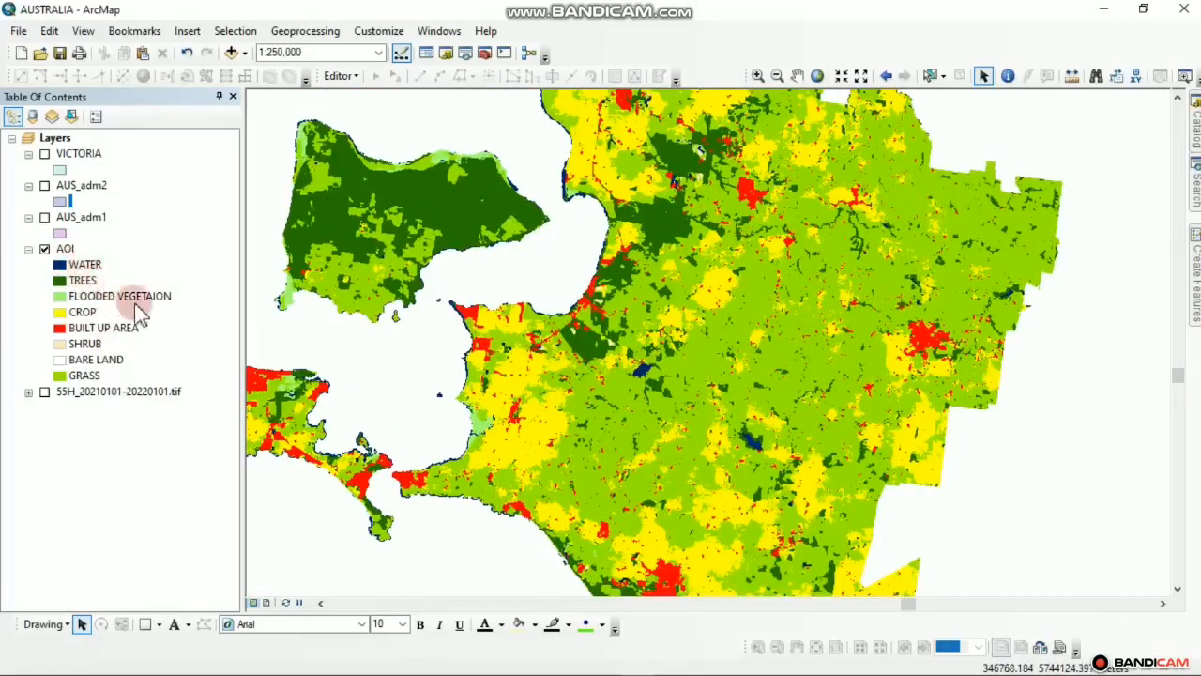
{"action": "left_click_drag", "start_coordinate": [399, 348], "coordinate": [482, 366]}
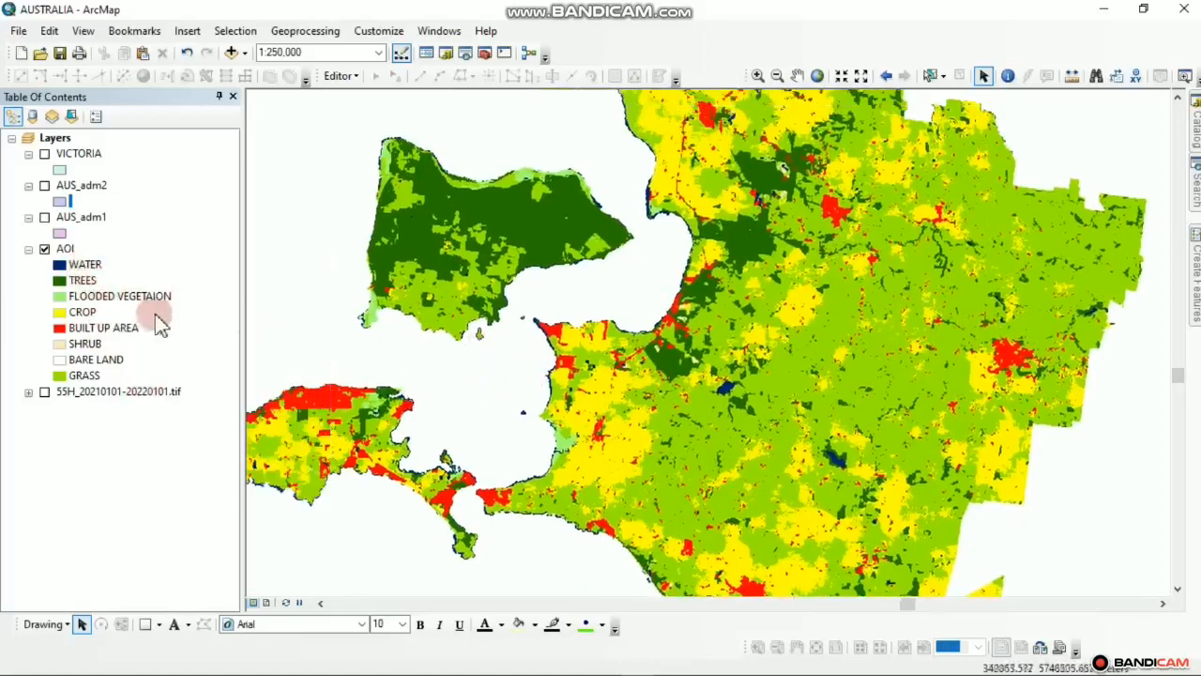
{"action": "scroll", "coordinate": [699, 437], "scroll_direction": "down", "scroll_amount": 4}
{"action": "scroll", "coordinate": [689, 422], "scroll_direction": "up", "scroll_amount": 3}
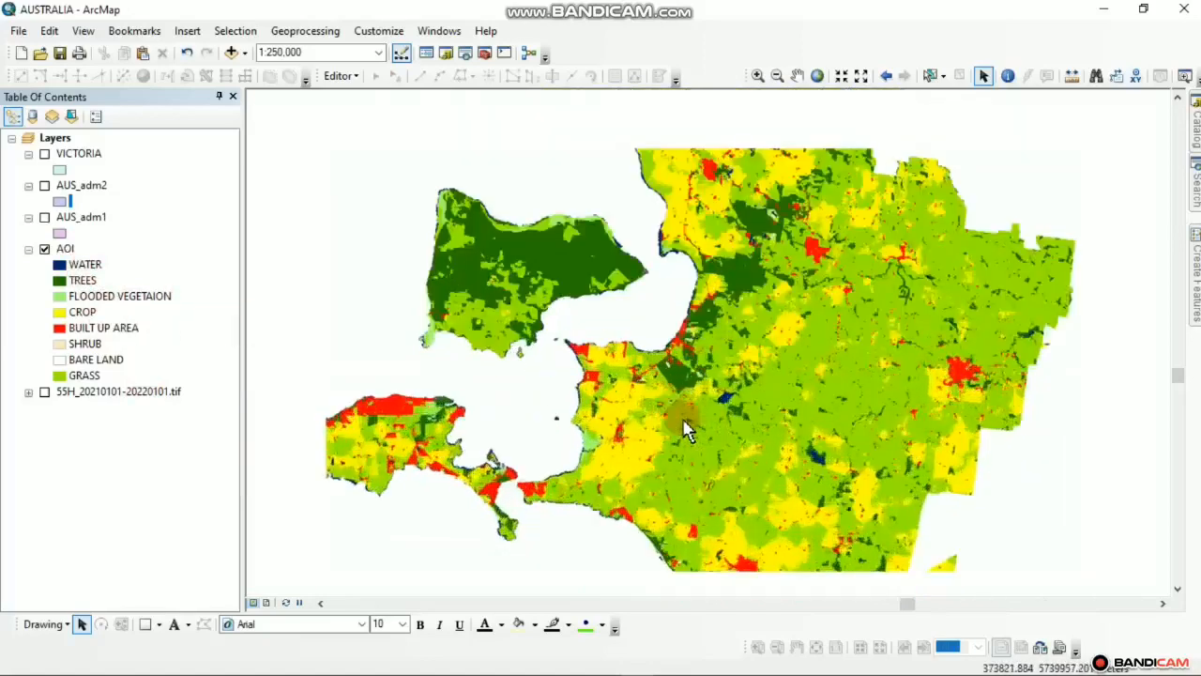
- Review the AOI layer's unique-values symbology, checking each land cover class's value, label and pixel count, and close the layer properties
{"action": "left_click", "coordinate": [62, 250]}
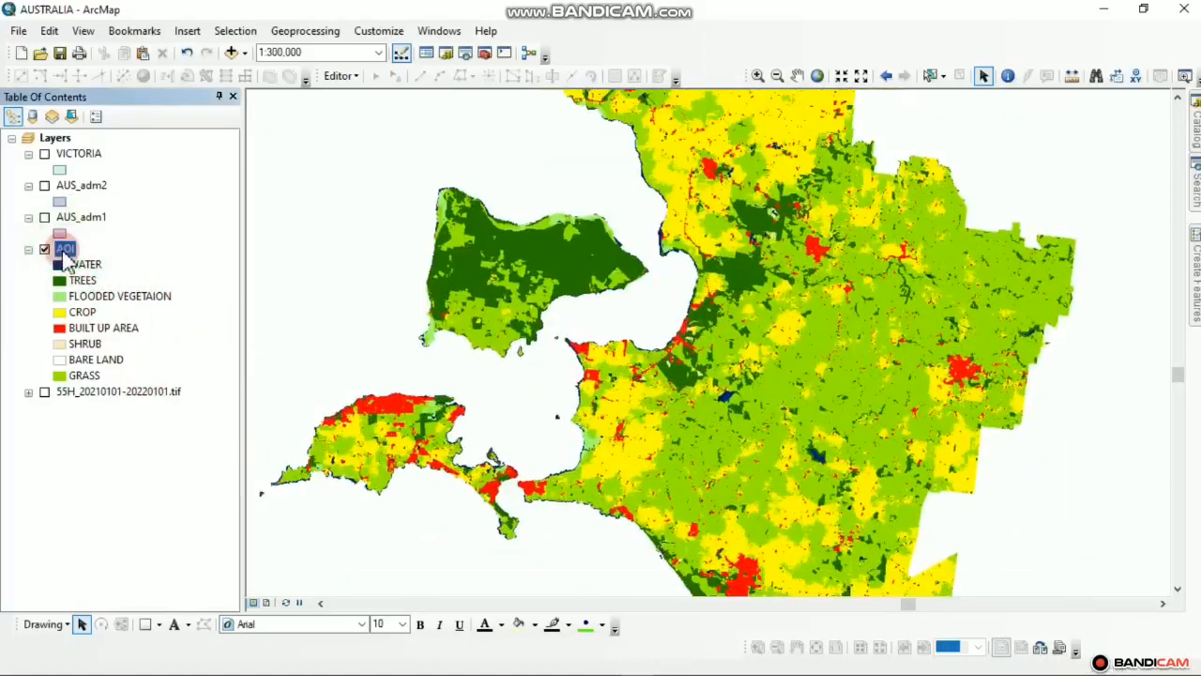
{"action": "right_click", "coordinate": [62, 249]}
{"action": "left_click", "coordinate": [150, 510]}
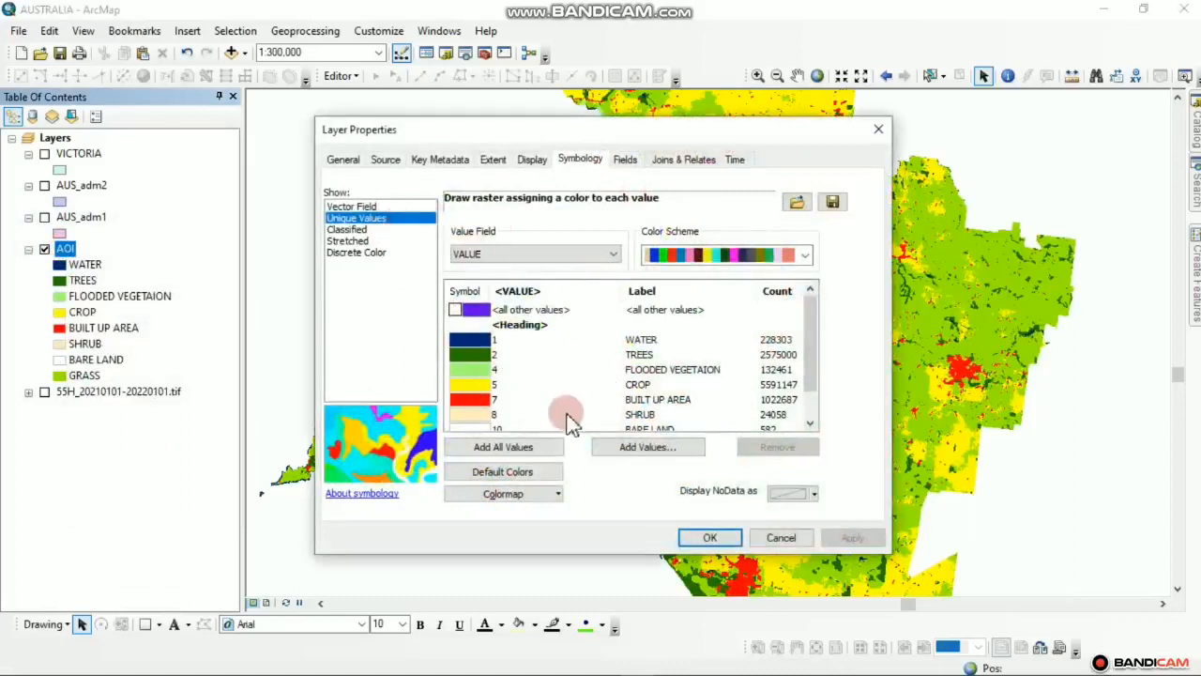
{"action": "scroll", "coordinate": [575, 371], "scroll_direction": "down", "scroll_amount": 1}
{"action": "scroll", "coordinate": [575, 368], "scroll_direction": "up", "scroll_amount": 1}
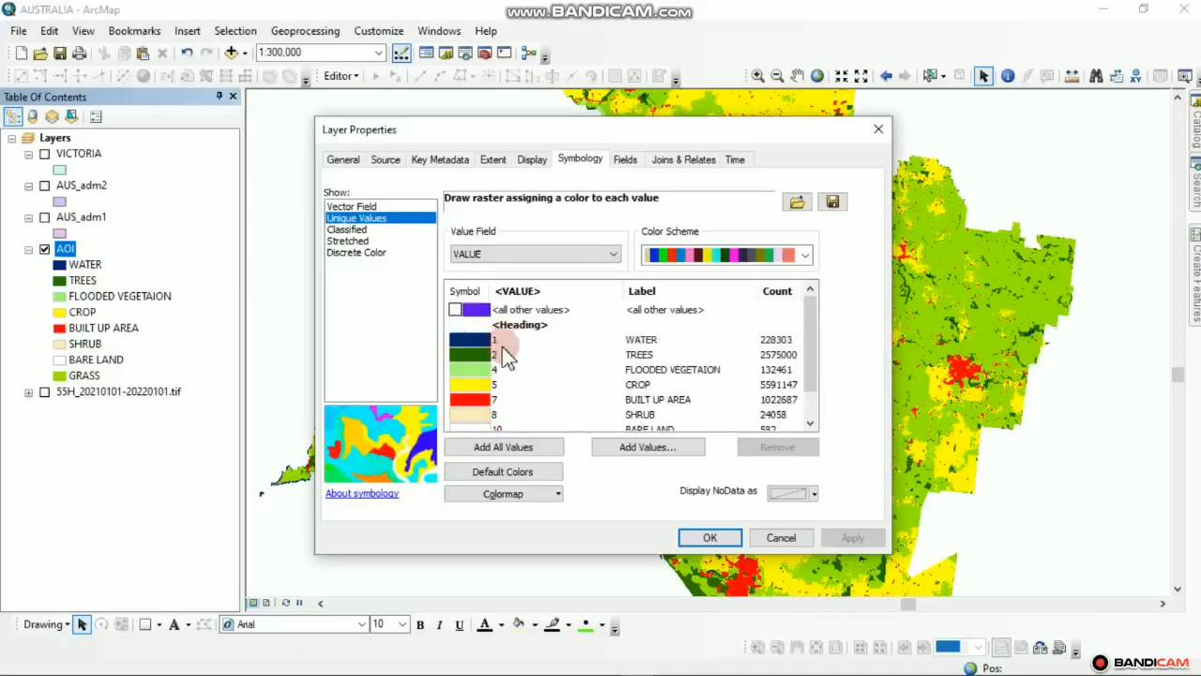
{"action": "scroll", "coordinate": [498, 345], "scroll_direction": "down", "scroll_amount": 1}
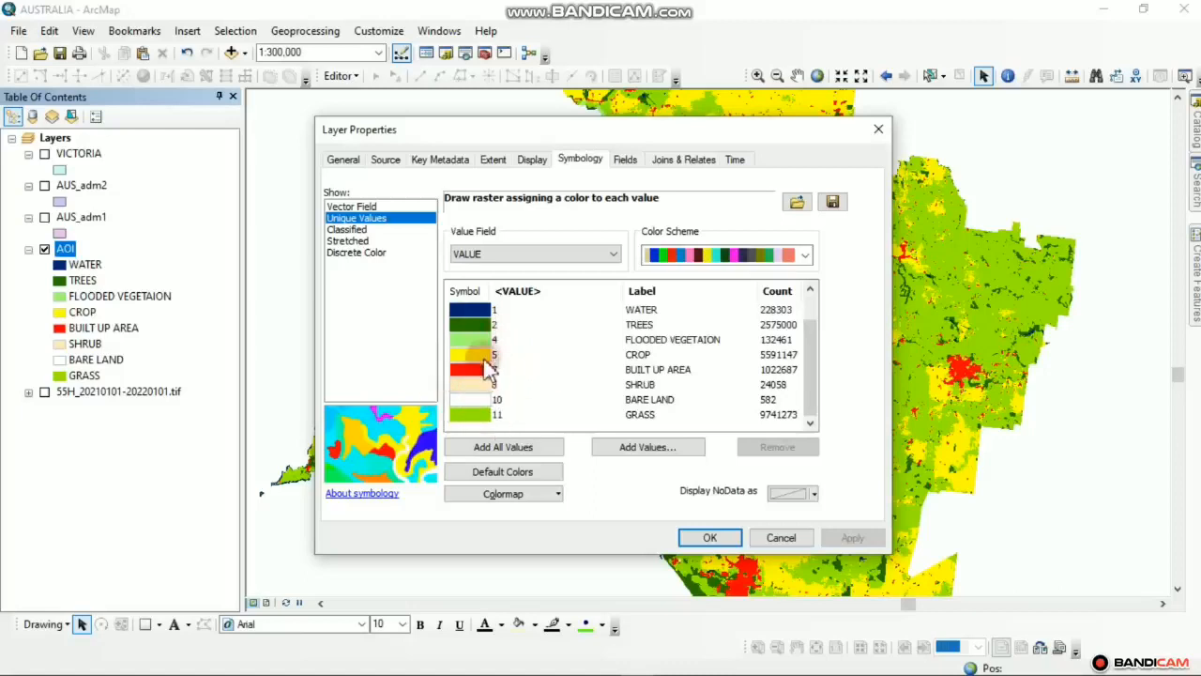
{"action": "scroll", "coordinate": [485, 356], "scroll_direction": "up", "scroll_amount": 1}
{"action": "scroll", "coordinate": [487, 356], "scroll_direction": "down", "scroll_amount": 1}
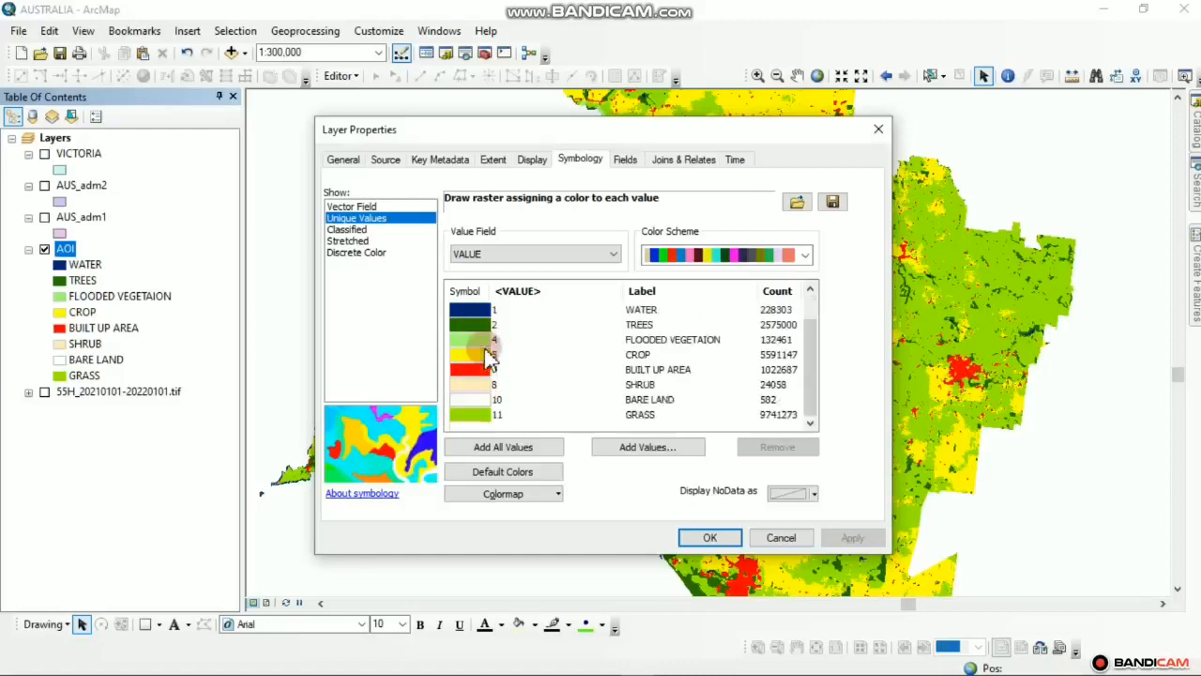
{"action": "scroll", "coordinate": [487, 354], "scroll_direction": "up", "scroll_amount": 1}
{"action": "scroll", "coordinate": [485, 349], "scroll_direction": "down", "scroll_amount": 1}
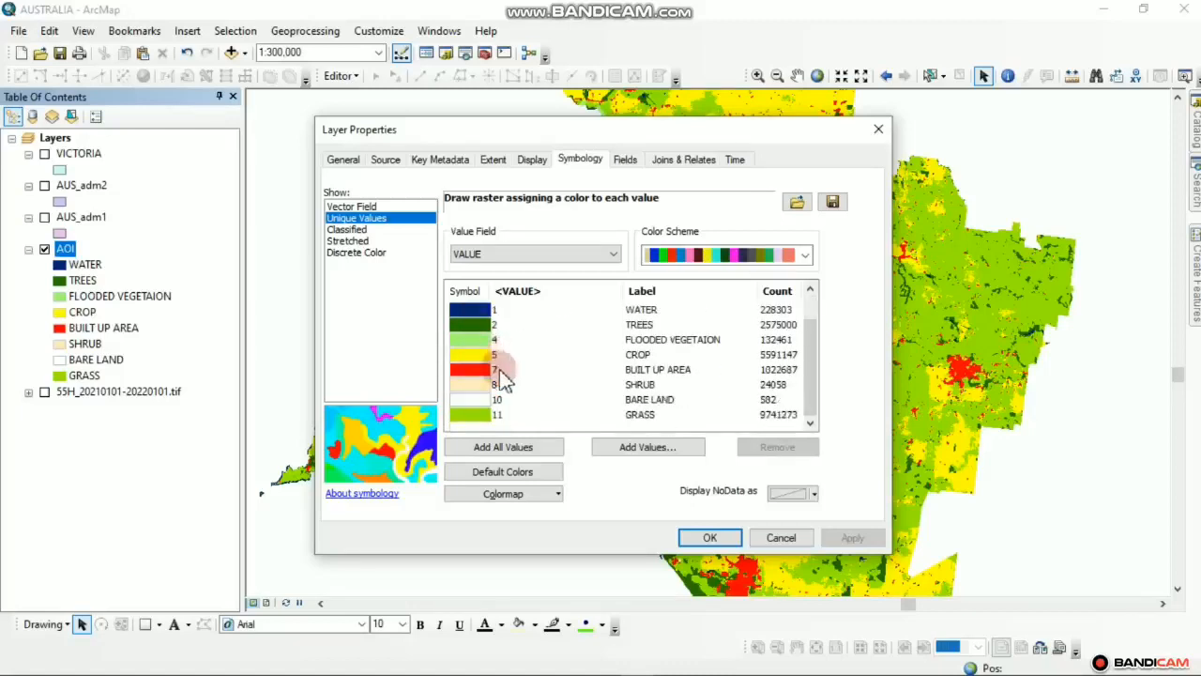
{"action": "scroll", "coordinate": [483, 380], "scroll_direction": "up", "scroll_amount": 1}
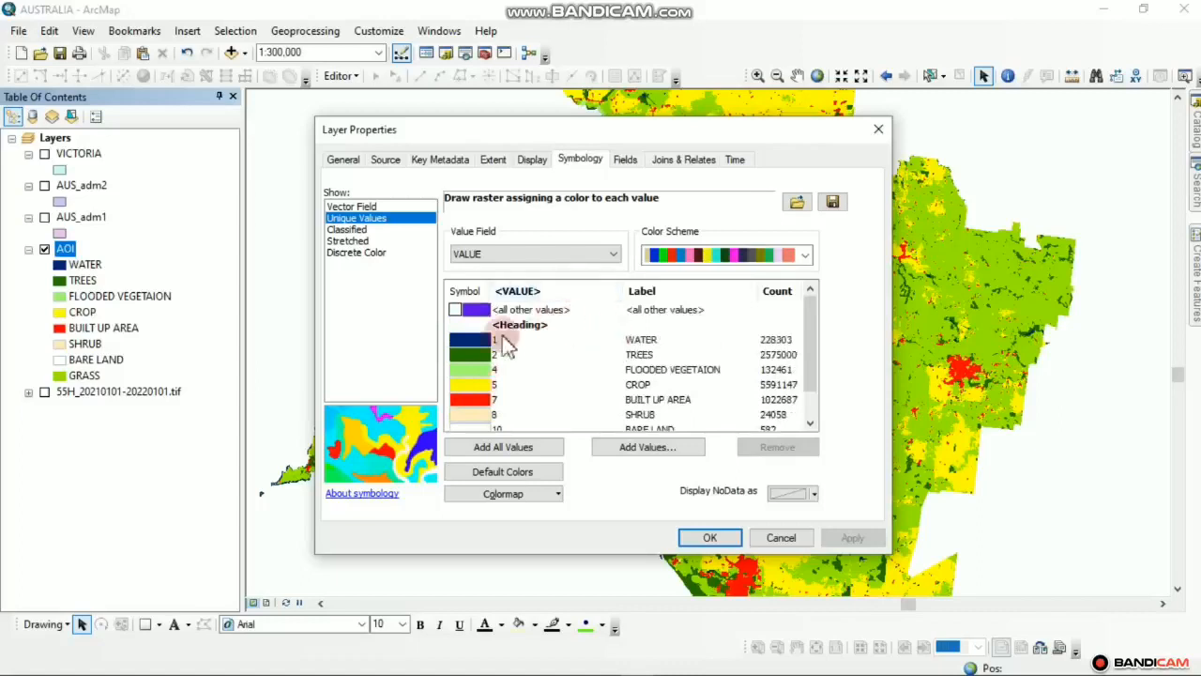
{"action": "scroll", "coordinate": [488, 371], "scroll_direction": "down", "scroll_amount": 1}
{"action": "scroll", "coordinate": [492, 365], "scroll_direction": "up", "scroll_amount": 1}
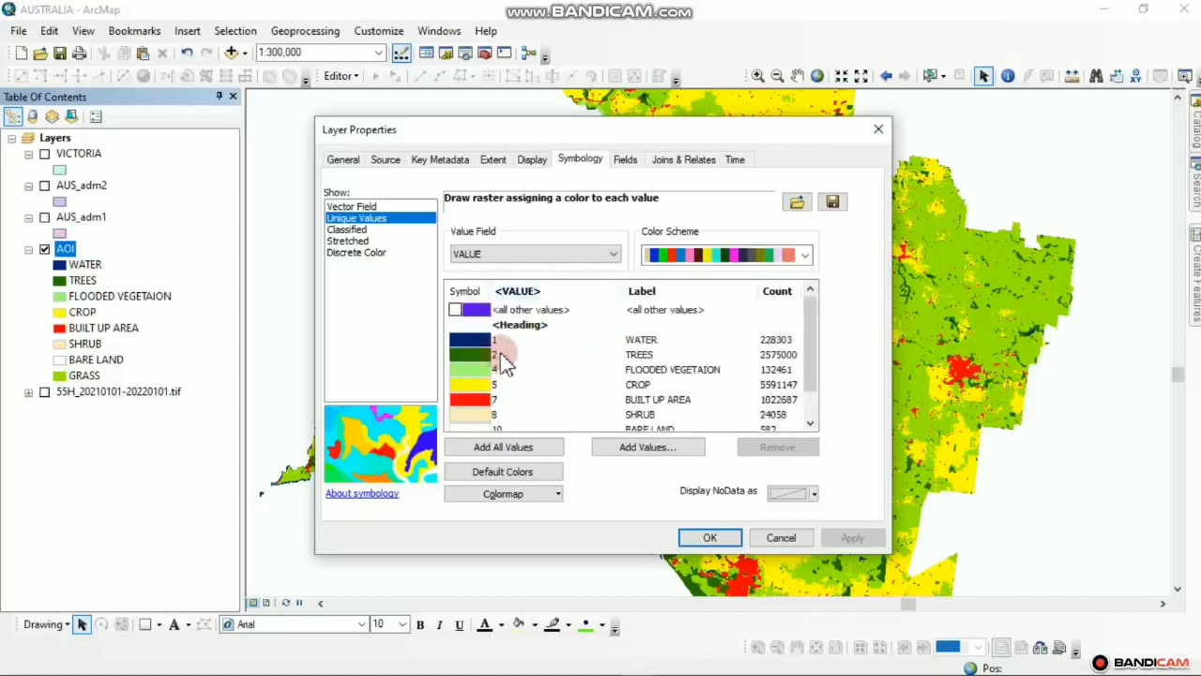
{"action": "scroll", "coordinate": [649, 352], "scroll_direction": "down", "scroll_amount": 1}
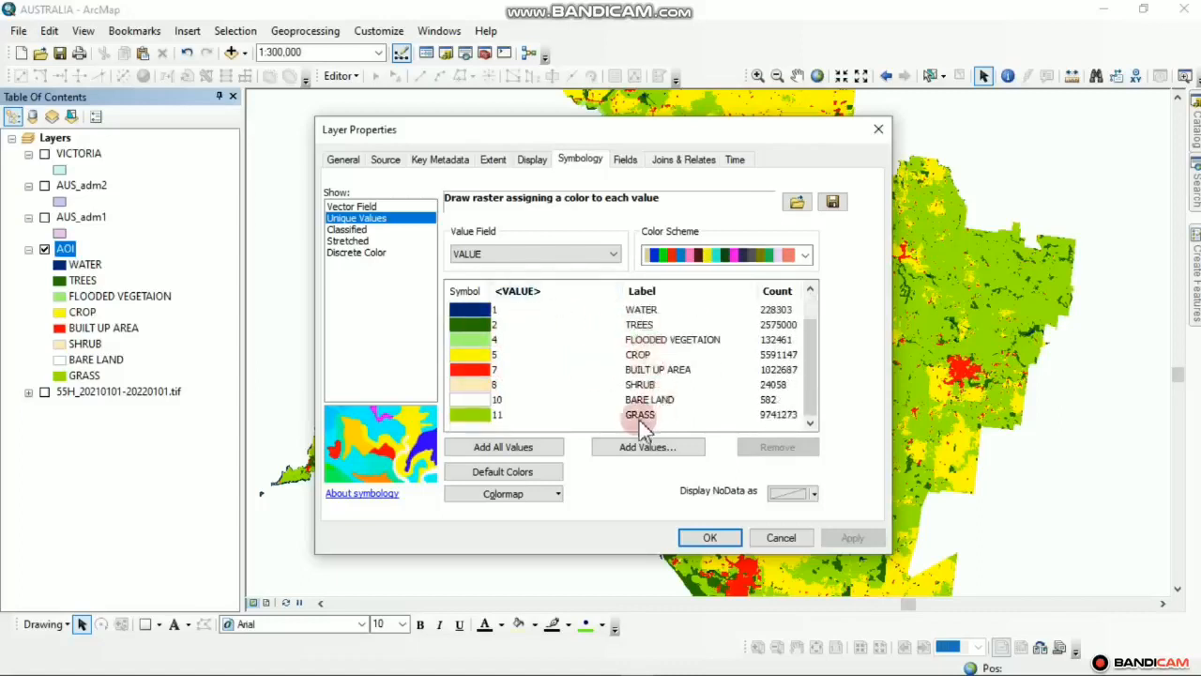
{"action": "scroll", "coordinate": [643, 424], "scroll_direction": "up", "scroll_amount": 1}
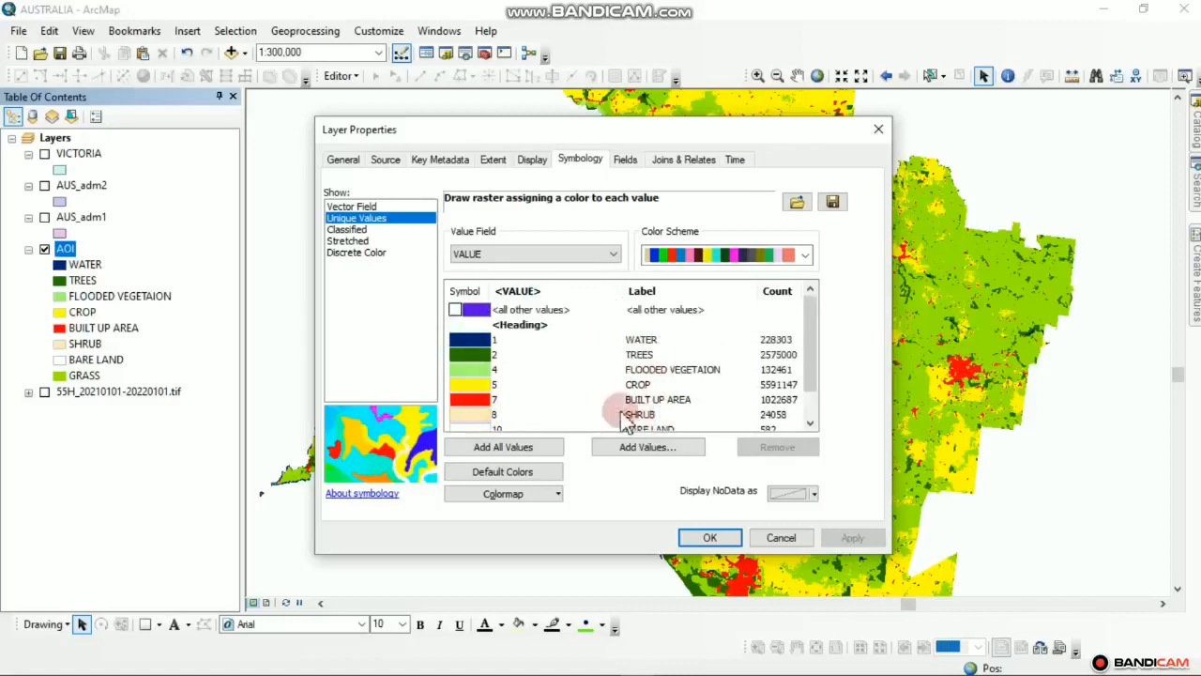
{"action": "scroll", "coordinate": [670, 388], "scroll_direction": "down", "scroll_amount": 1}
{"action": "scroll", "coordinate": [669, 383], "scroll_direction": "up", "scroll_amount": 1}
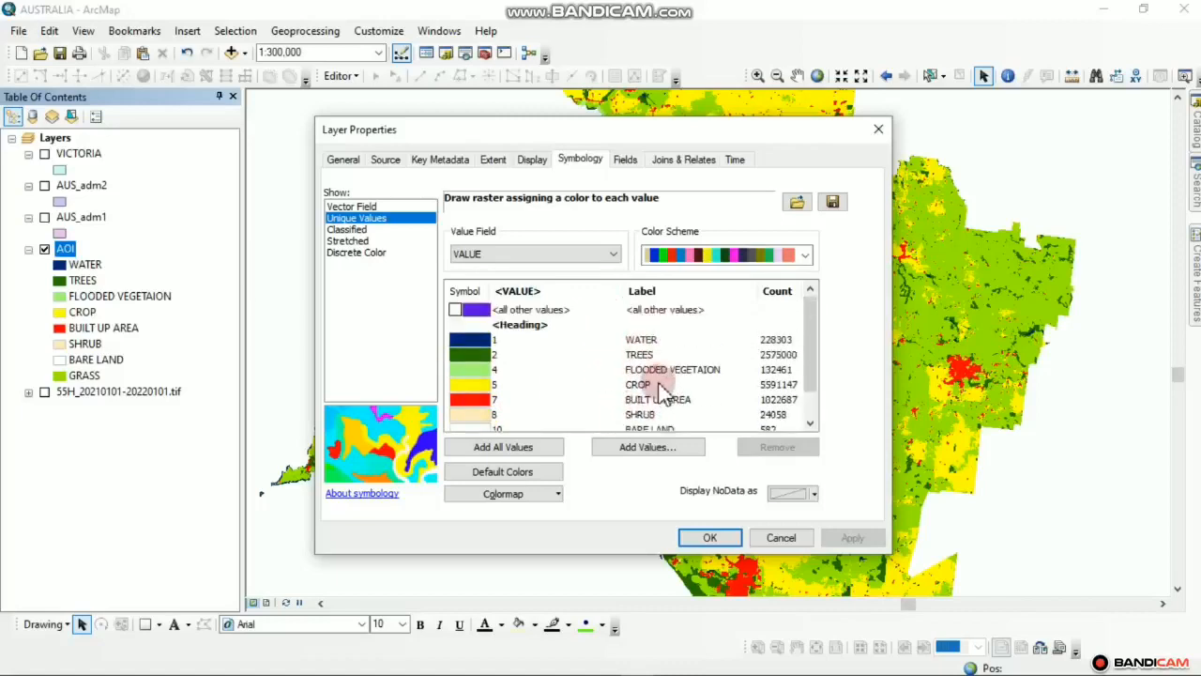
{"action": "scroll", "coordinate": [668, 376], "scroll_direction": "down", "scroll_amount": 1}
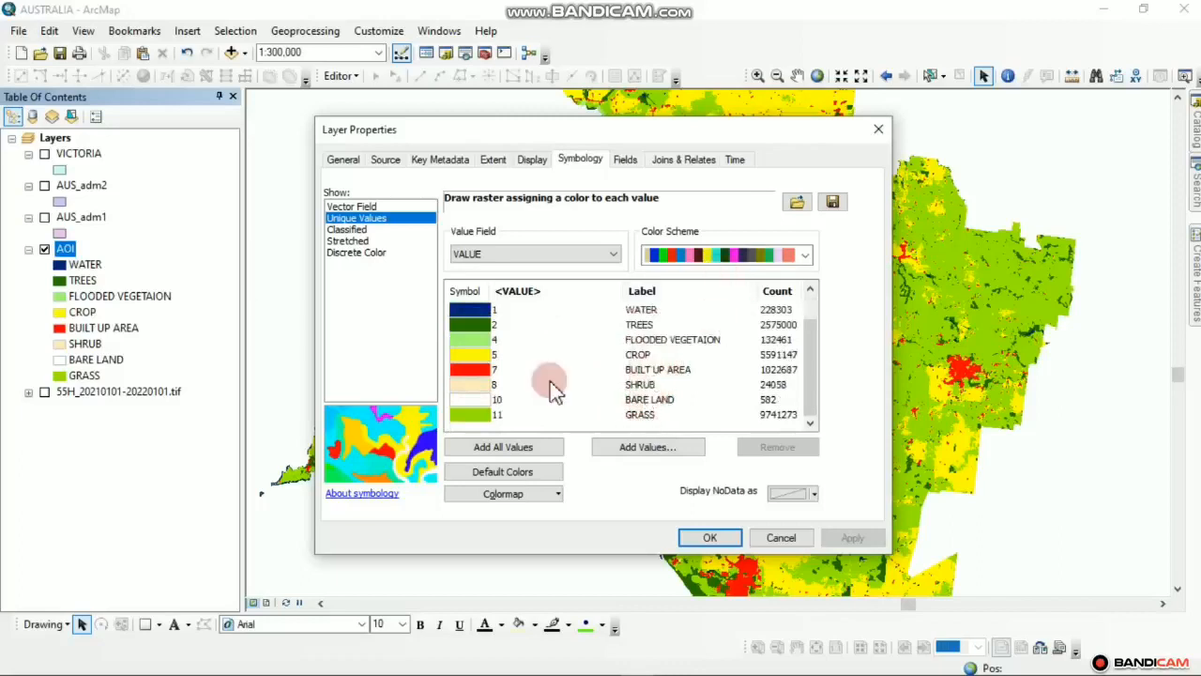
{"action": "scroll", "coordinate": [629, 408], "scroll_direction": "up", "scroll_amount": 1}
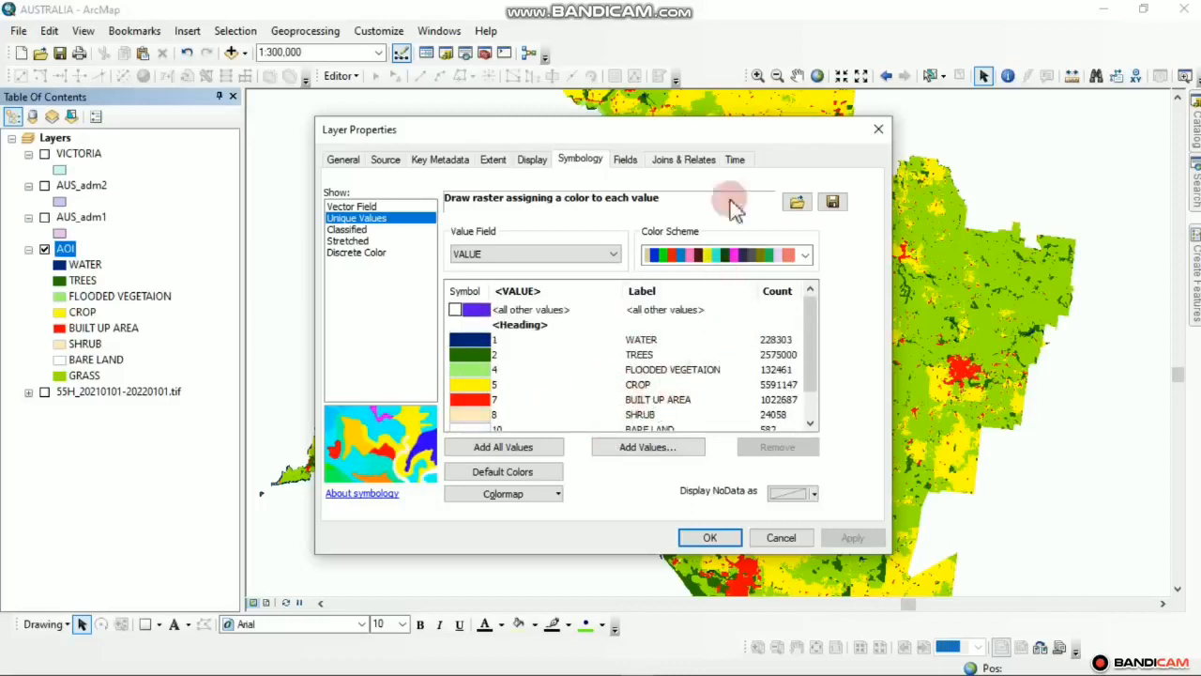
{"action": "left_click", "coordinate": [880, 131]}
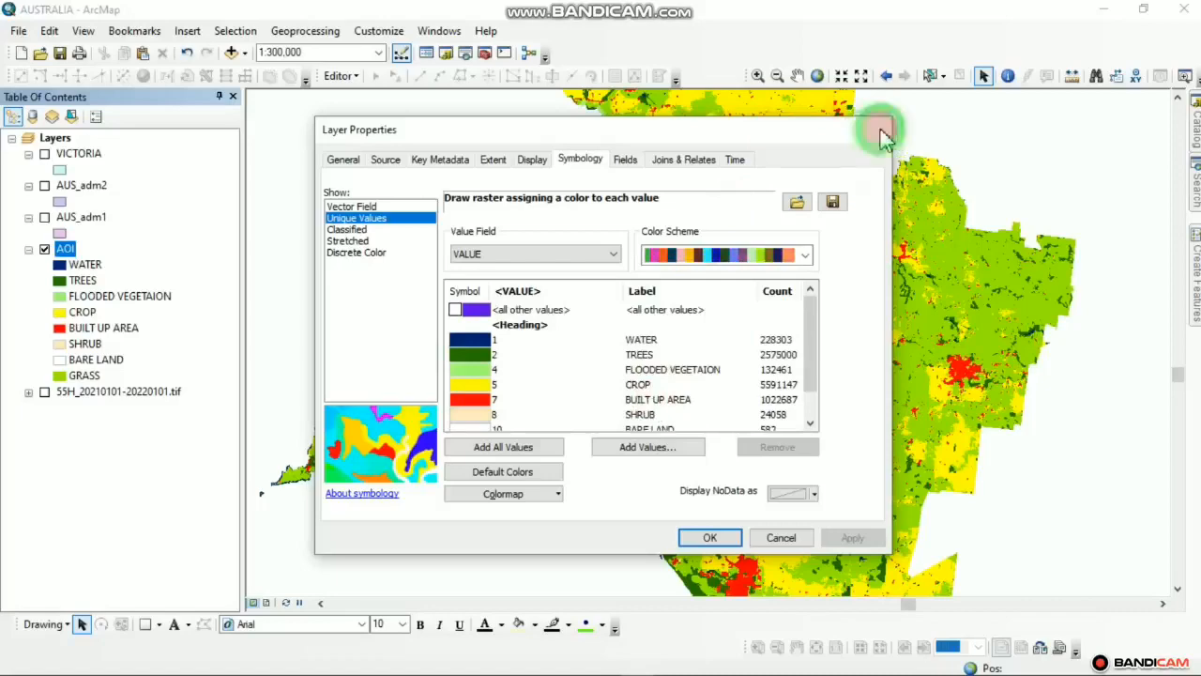
- Open the attribute table of the AOI land cover raster
{"action": "left_click", "coordinate": [81, 265]}
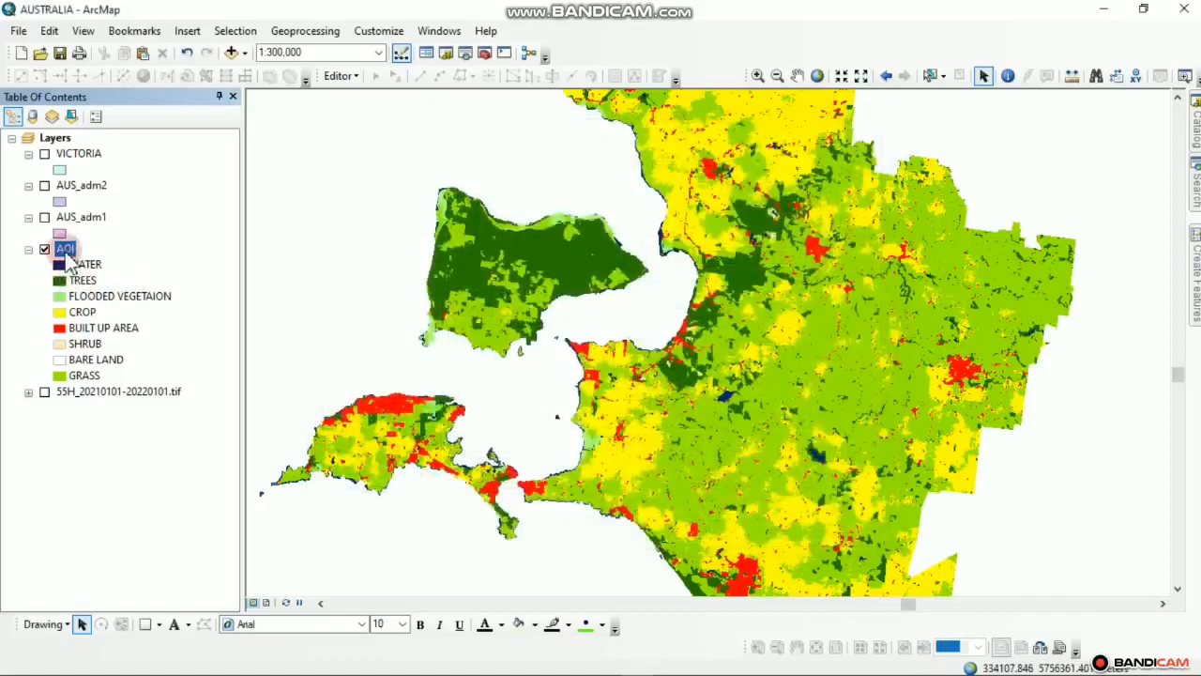
{"action": "right_click", "coordinate": [69, 252]}
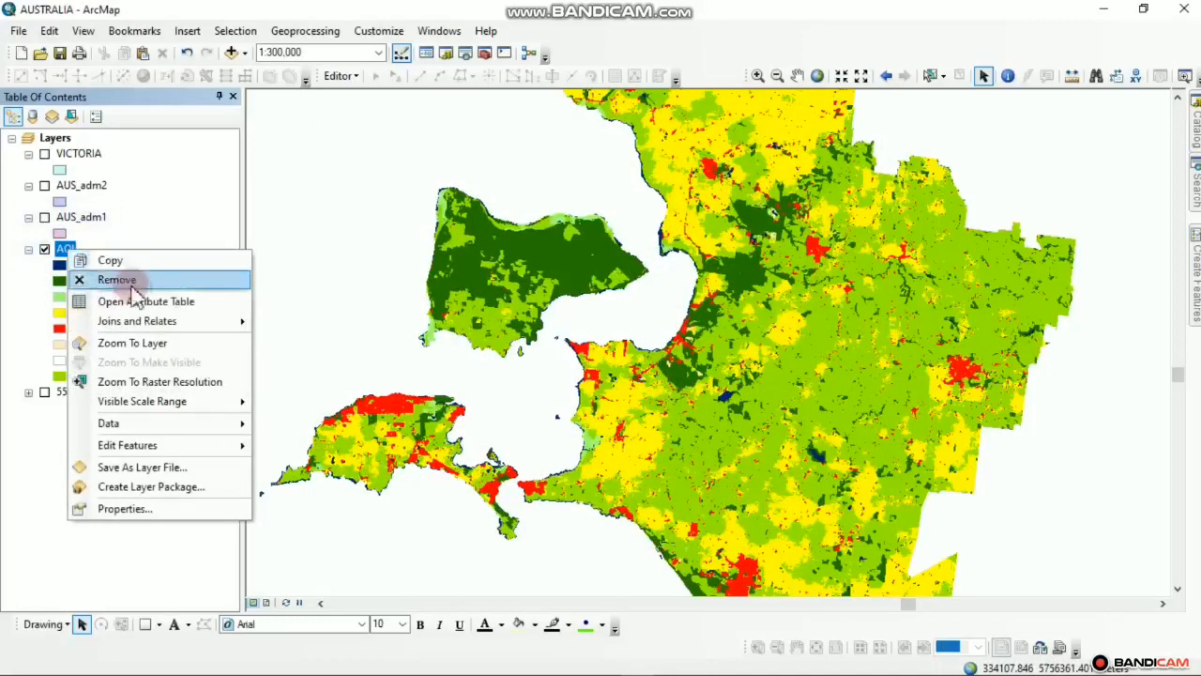
{"action": "left_click", "coordinate": [141, 296]}
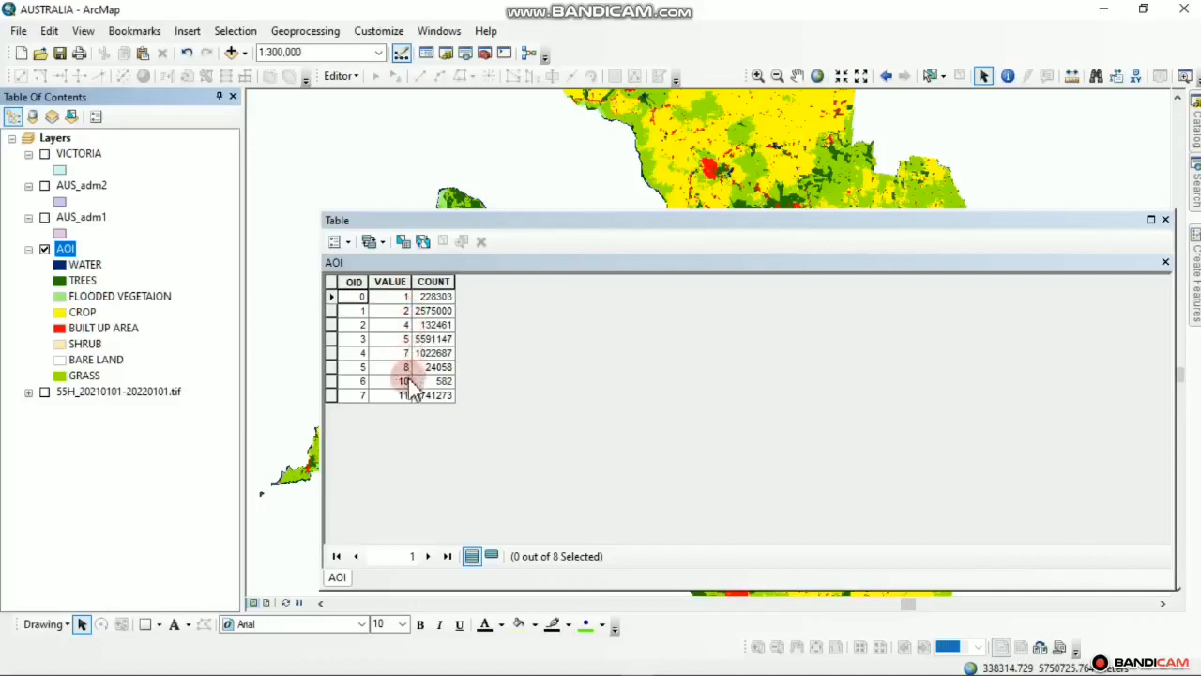
- Add a field named CLASS of type Text with length 50 to the AOI attribute table
{"action": "left_click", "coordinate": [347, 244]}
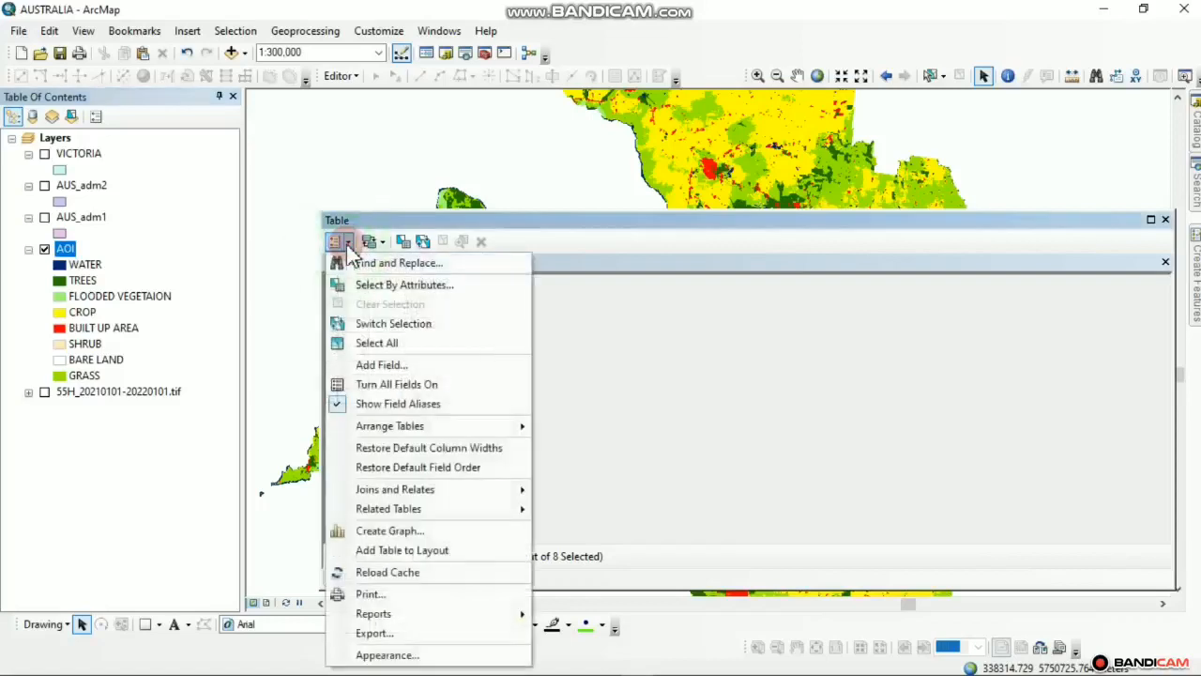
{"action": "left_click", "coordinate": [380, 365]}
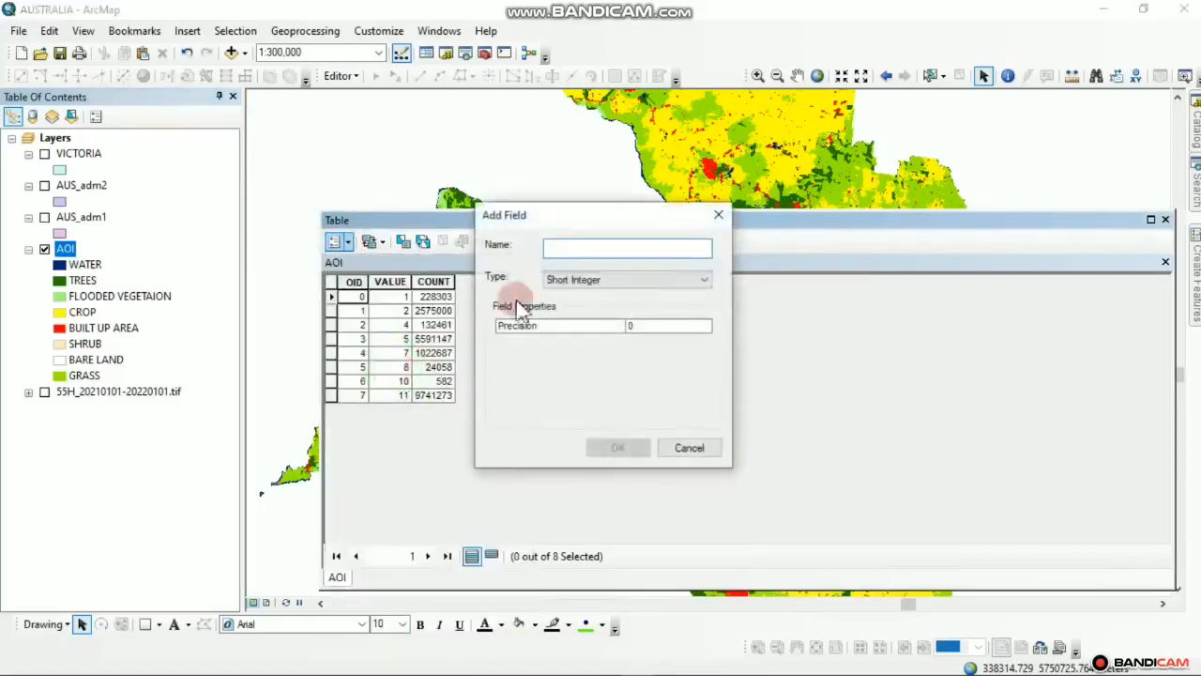
{"action": "left_click", "coordinate": [577, 252]}
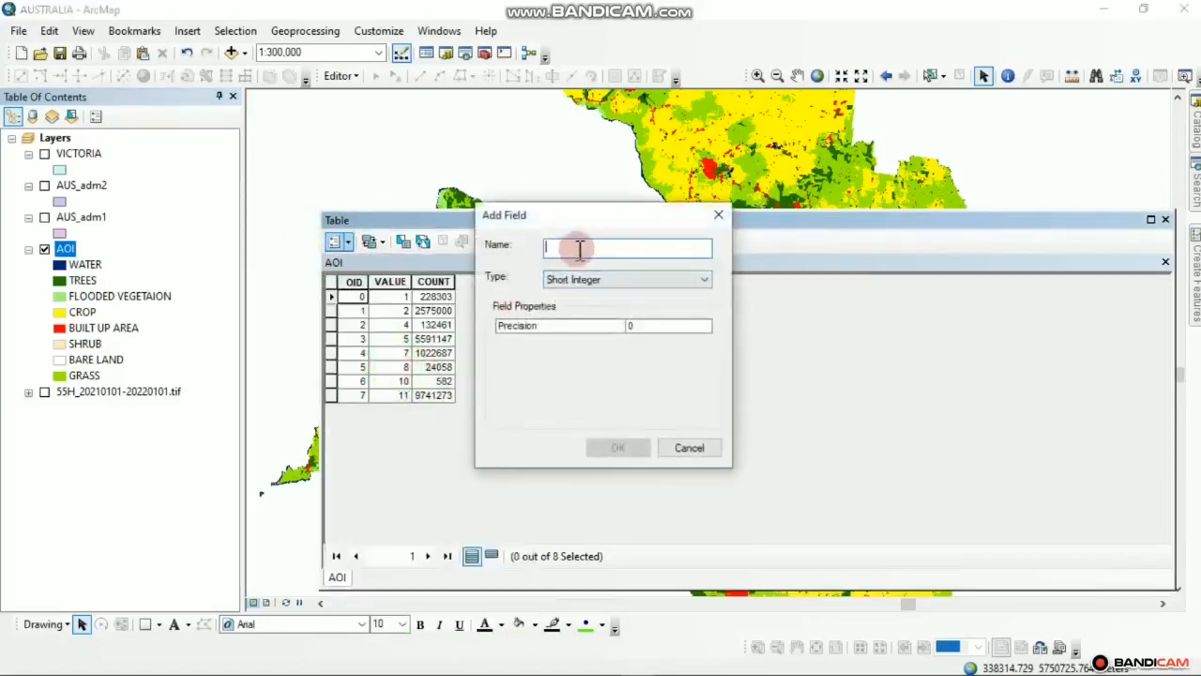
{"action": "type", "text": "CLASS"}
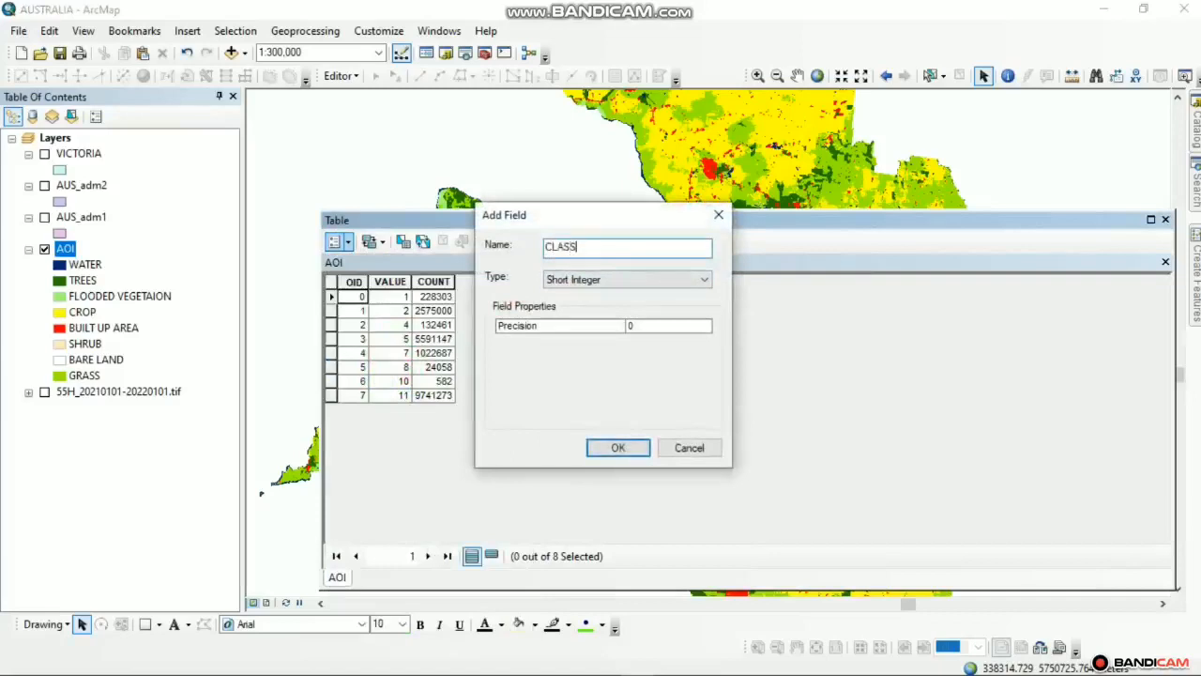
{"action": "left_click", "coordinate": [599, 278]}
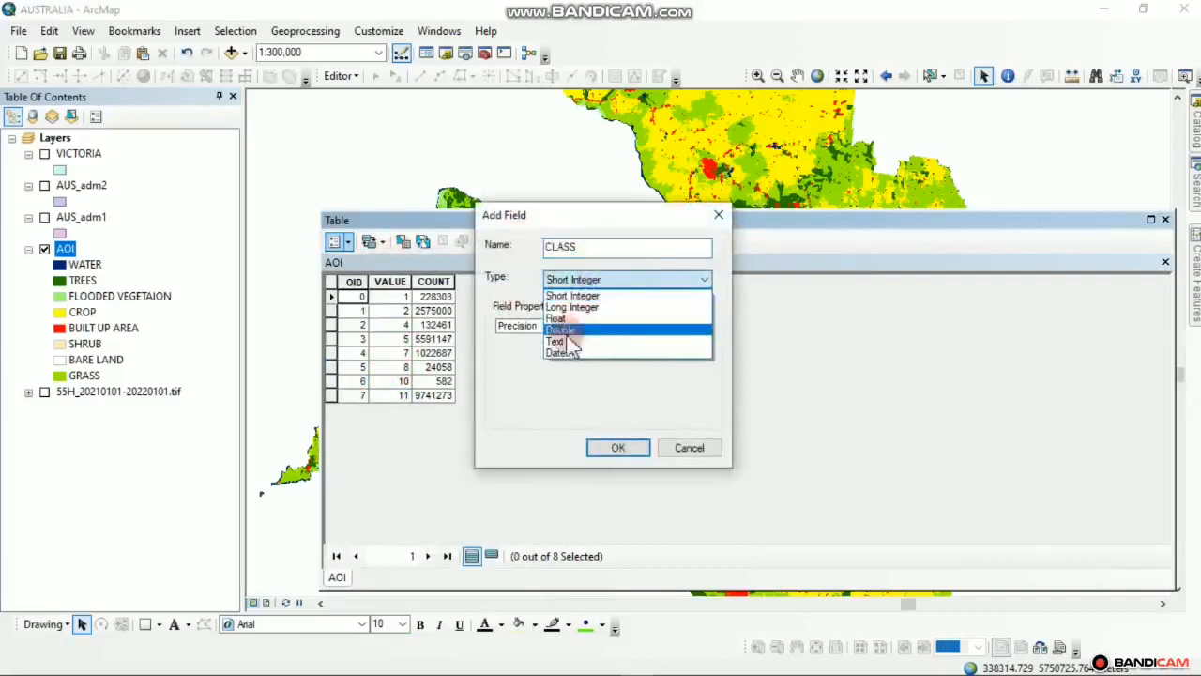
{"action": "left_click", "coordinate": [561, 341]}
{"action": "left_click", "coordinate": [612, 448]}
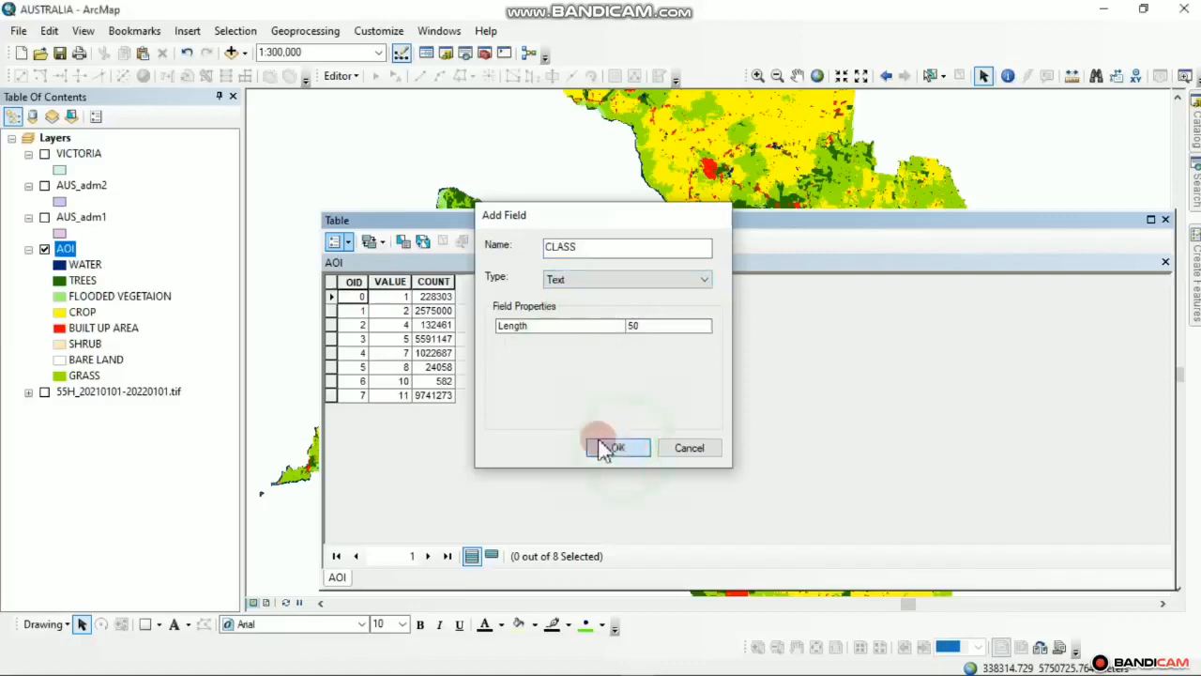
- Start an edit session on the AOI layer so the empty CLASS cells can be filled in
{"action": "left_click", "coordinate": [479, 299]}
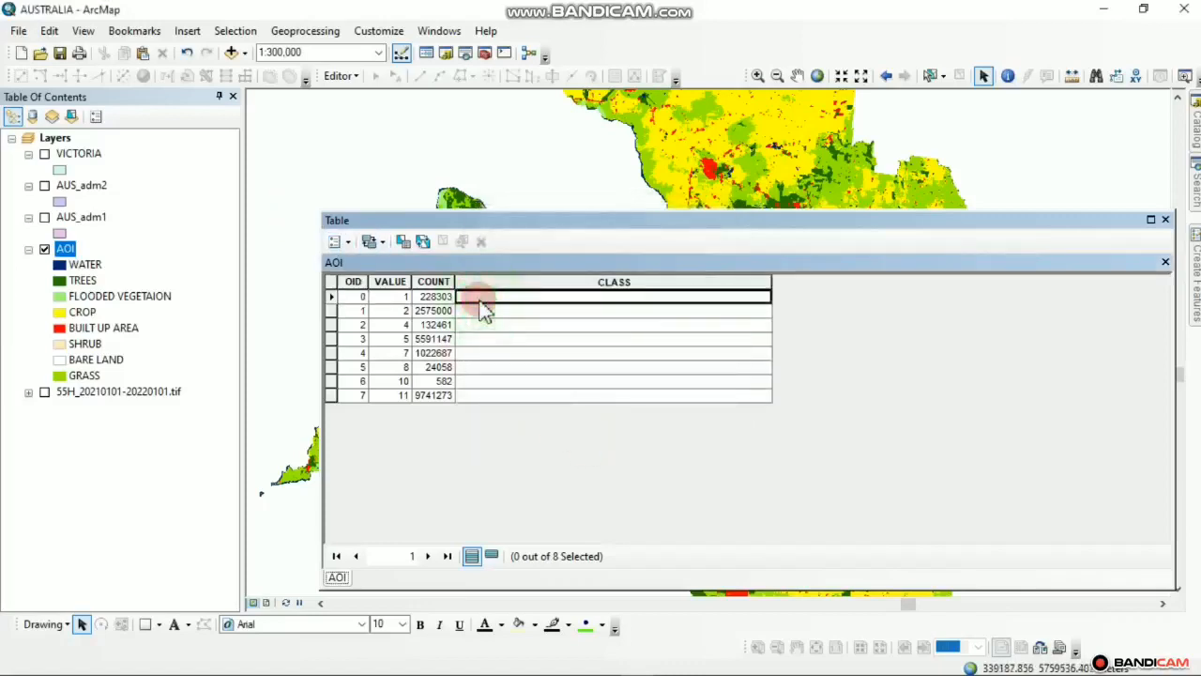
{"action": "right_click", "coordinate": [75, 250]}
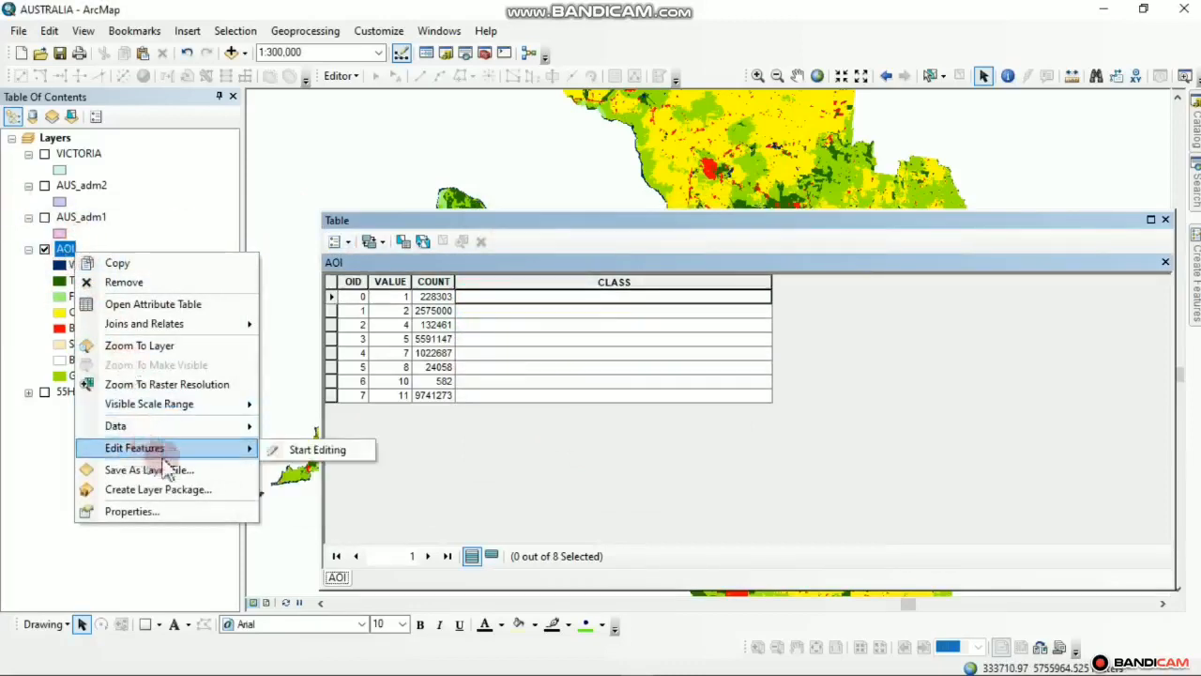
{"action": "mouse_move", "coordinate": [254, 449]}
{"action": "left_click", "coordinate": [291, 449]}
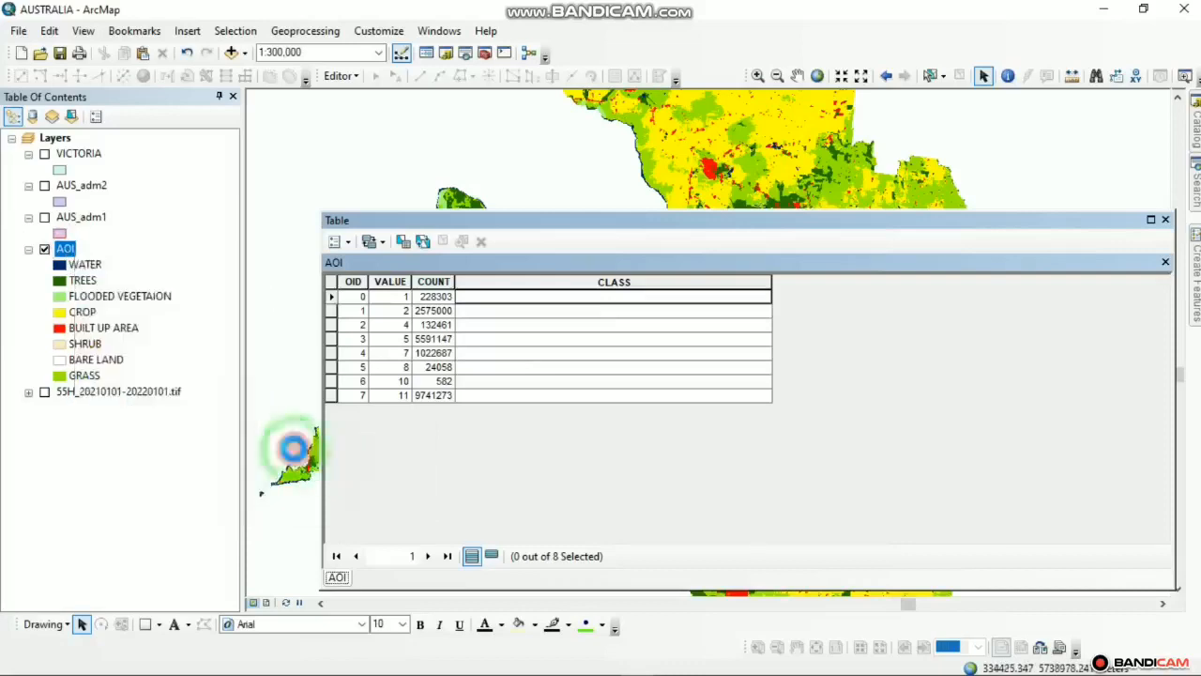
- Fill the CLASS field with WATER for value 1, TRESS for value 2 and FLOODED VEGEATION for value 4
{"action": "left_click", "coordinate": [482, 296]}
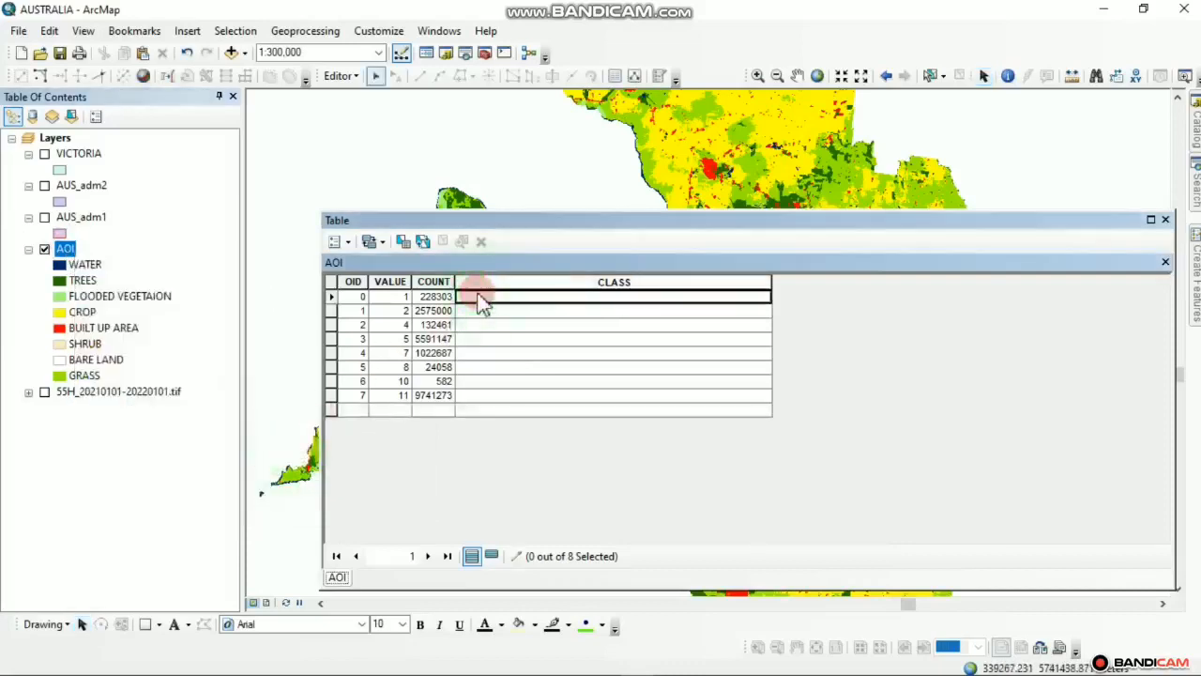
{"action": "left_click", "coordinate": [492, 296]}
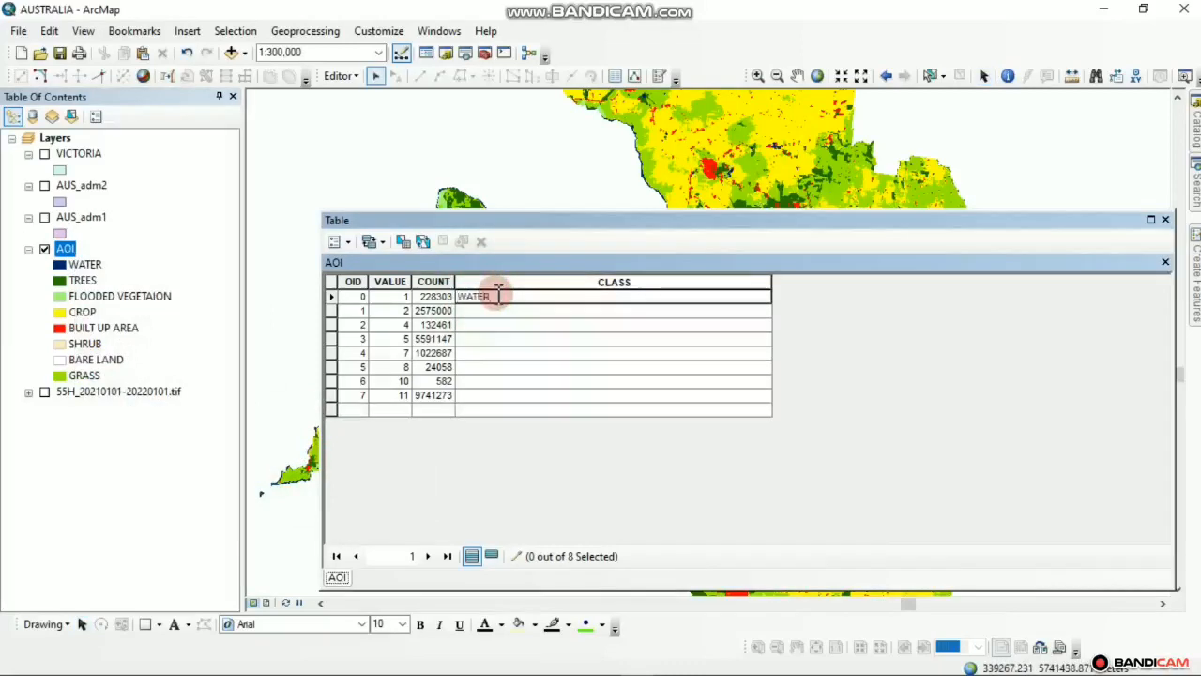
{"action": "key", "text": "Return"}
{"action": "type", "text": "TRESS"}
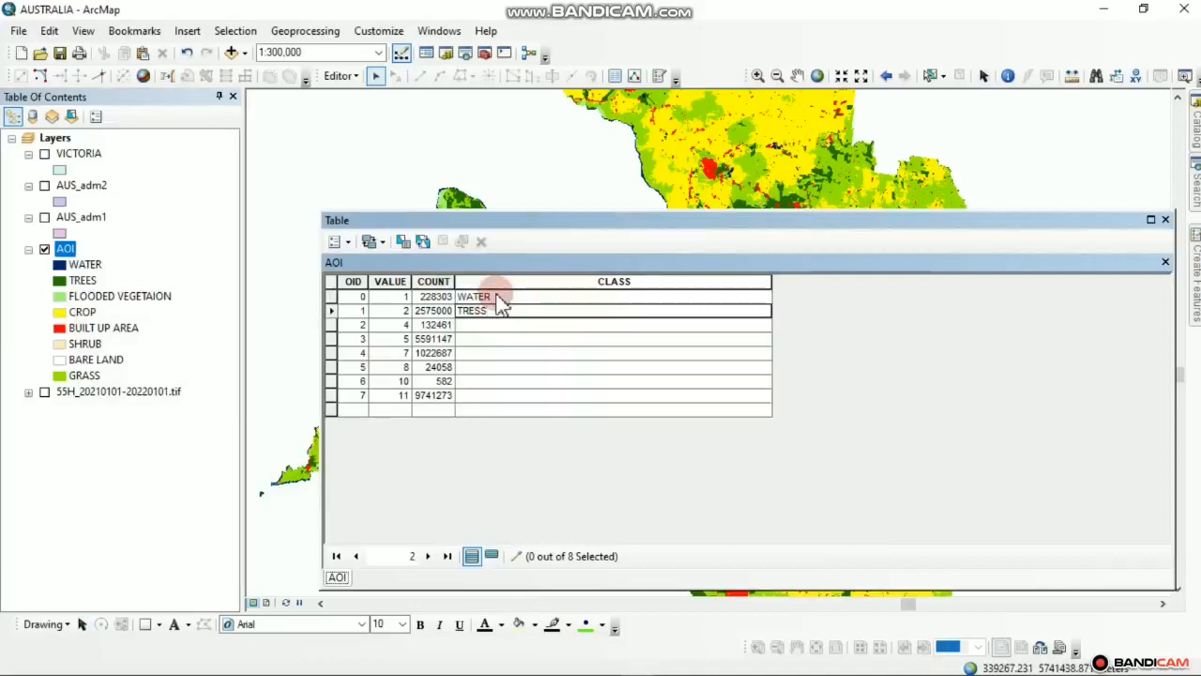
{"action": "key", "text": "Return"}
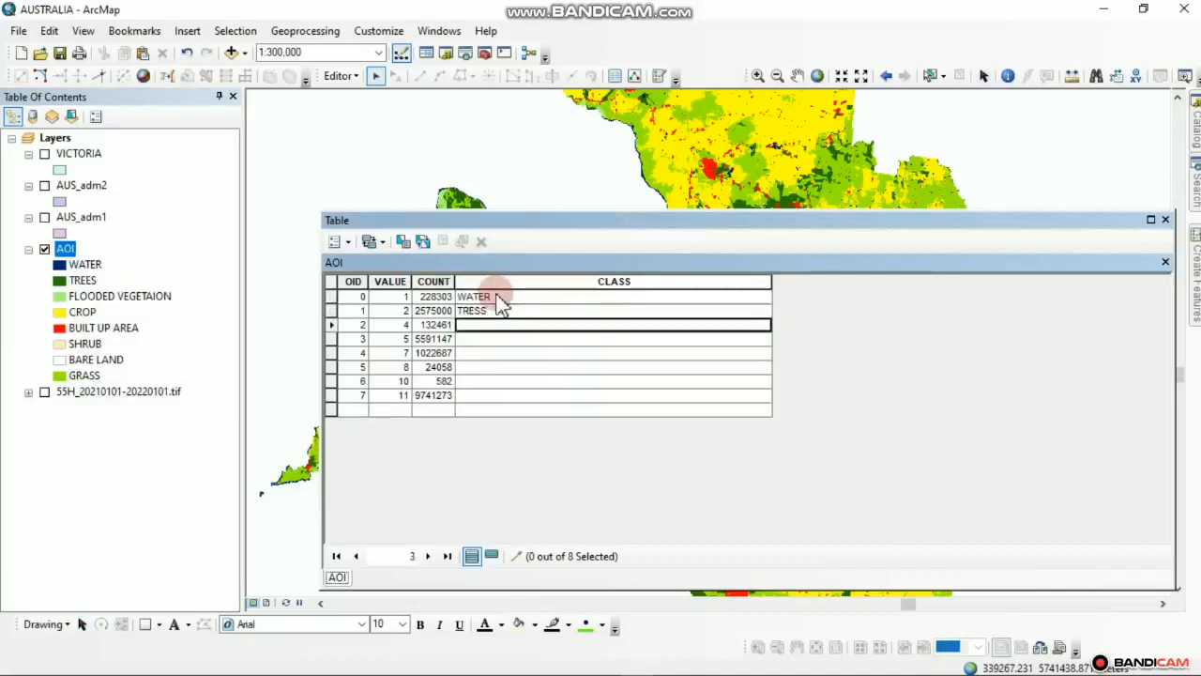
{"action": "type", "text": "FLOODED"}
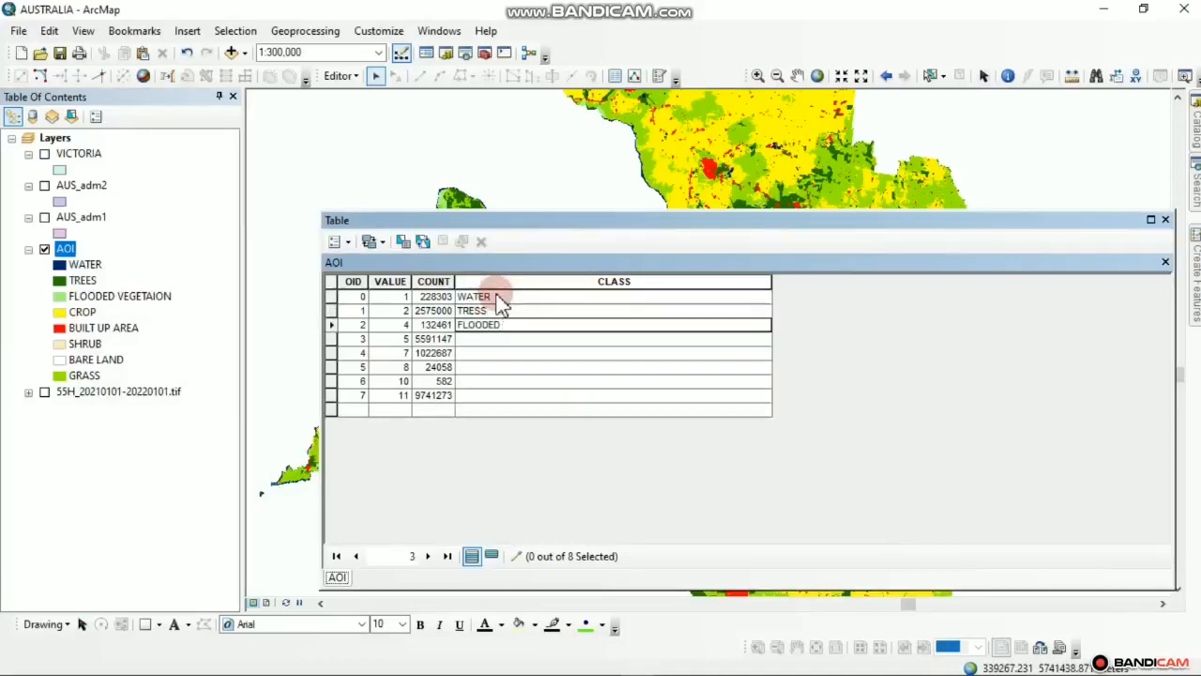
{"action": "type", "text": " VEGETATION"}
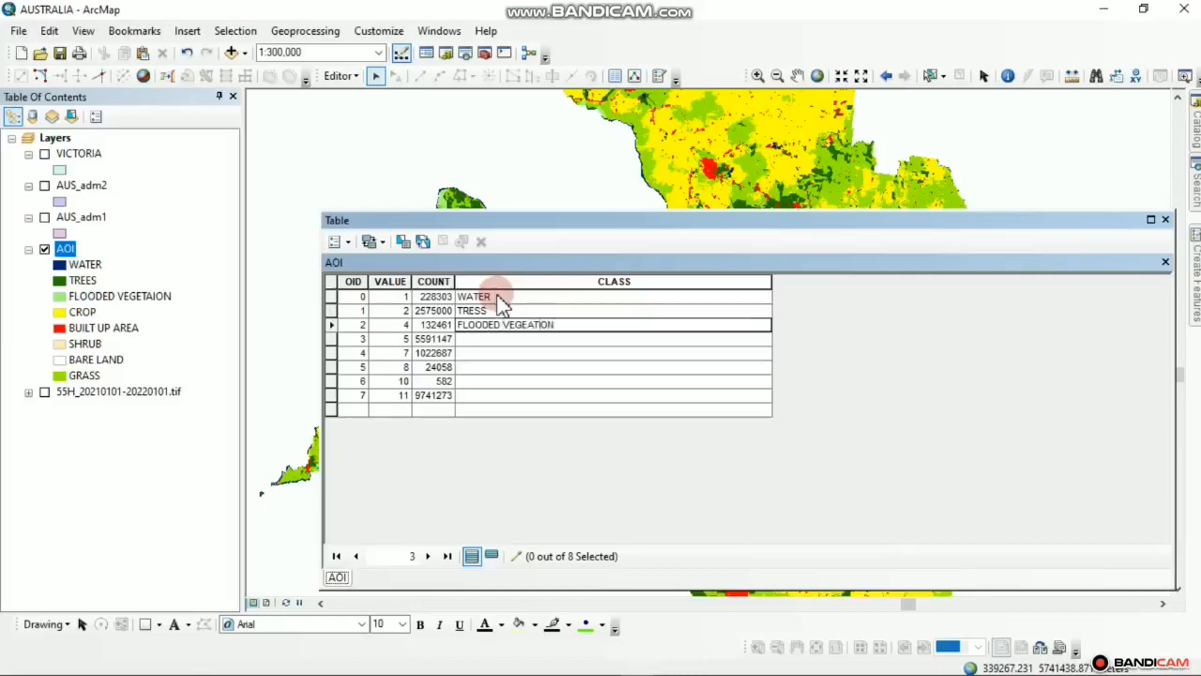
{"action": "key", "text": "Return"}
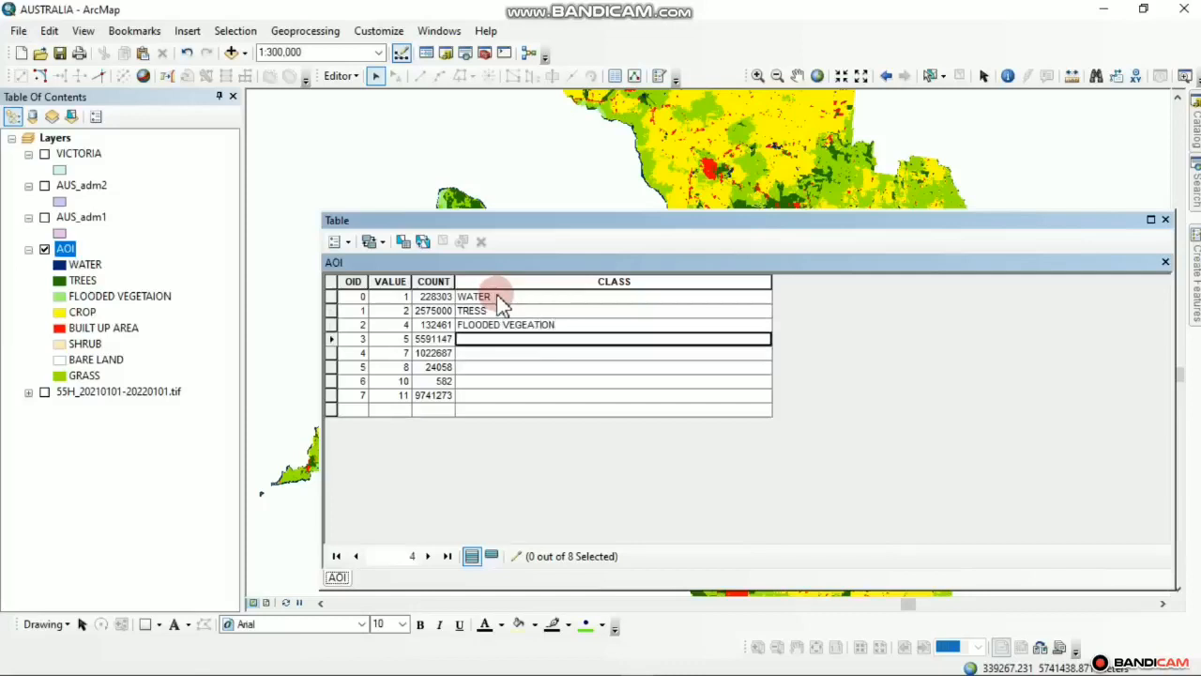
- Enter CROP as the CLASS for value 5 and BUILT UP AREA for value 7
{"action": "type", "text": "CROP"}
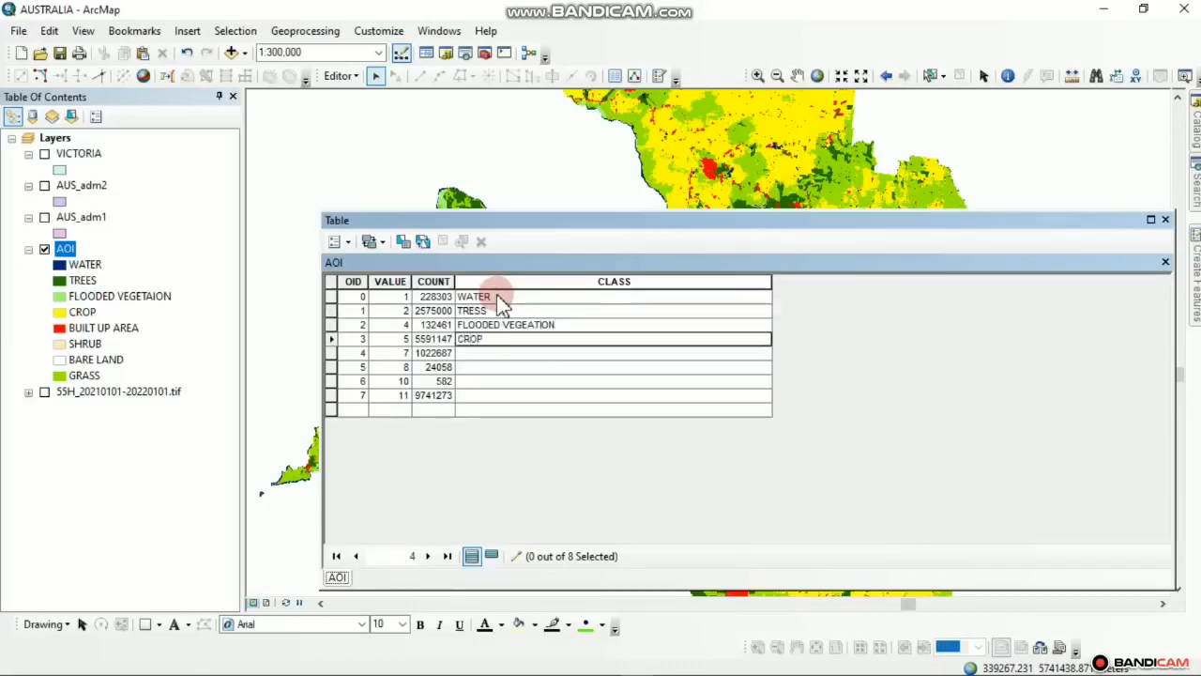
{"action": "key", "text": "Return"}
{"action": "type", "text": "BU"}
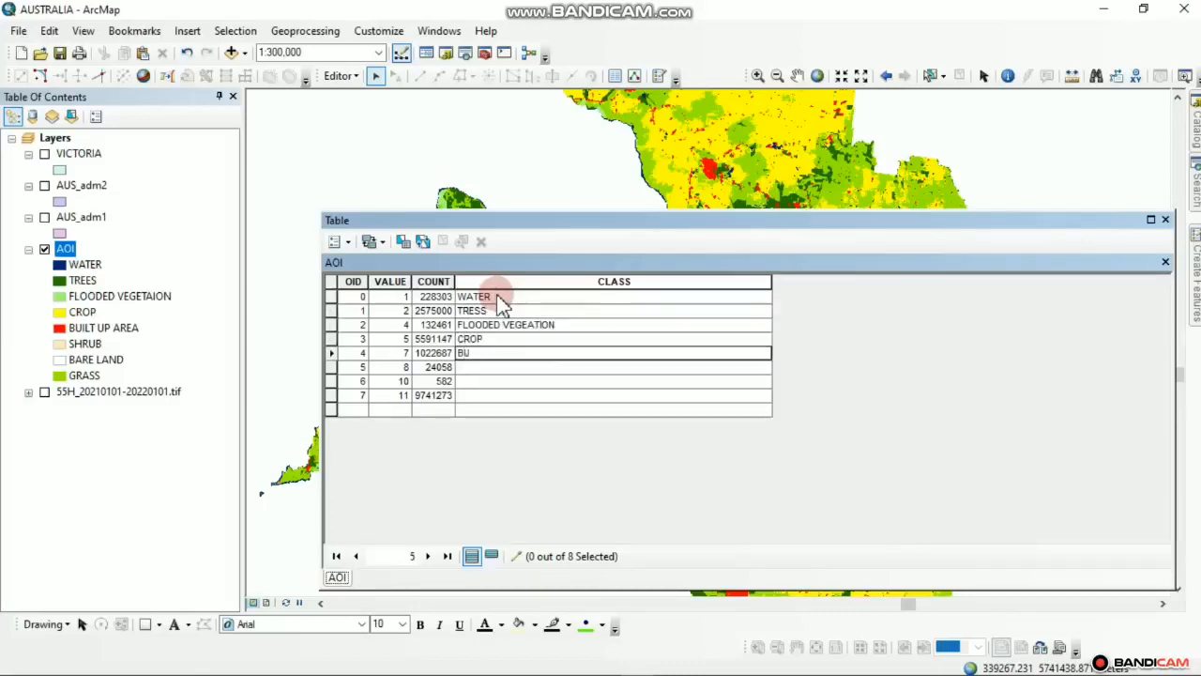
{"action": "type", "text": "ILTUP"}
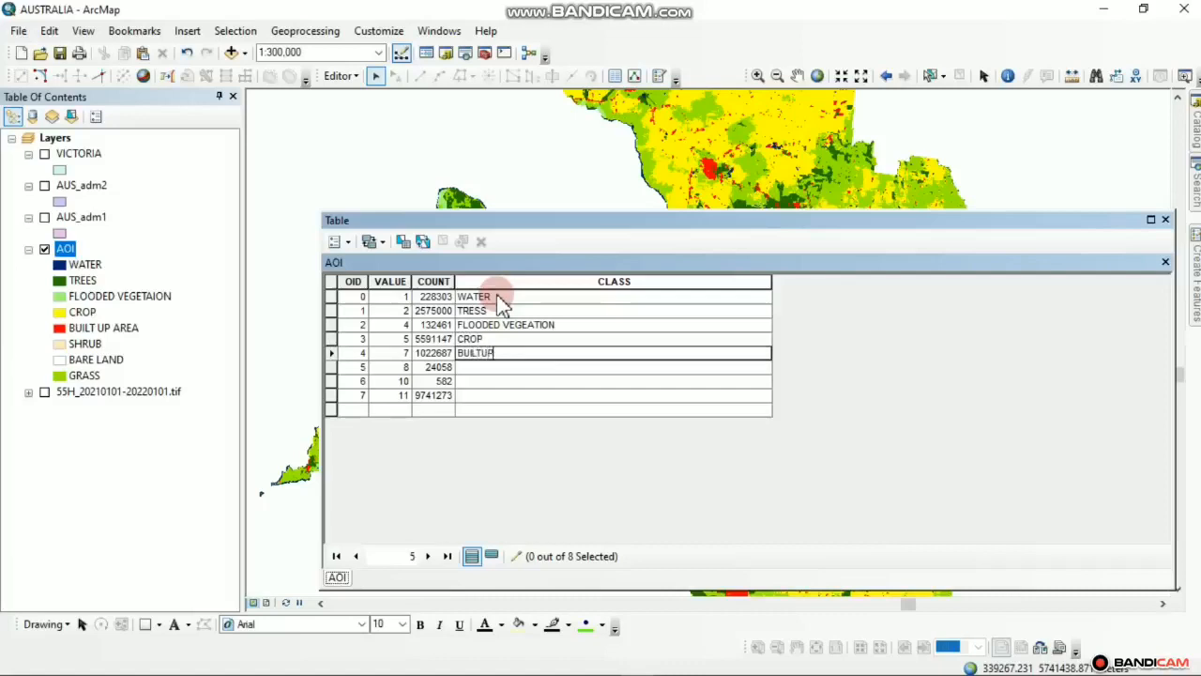
{"action": "key", "text": "BackSpace"}
{"action": "type", "text": "UP AREA"}
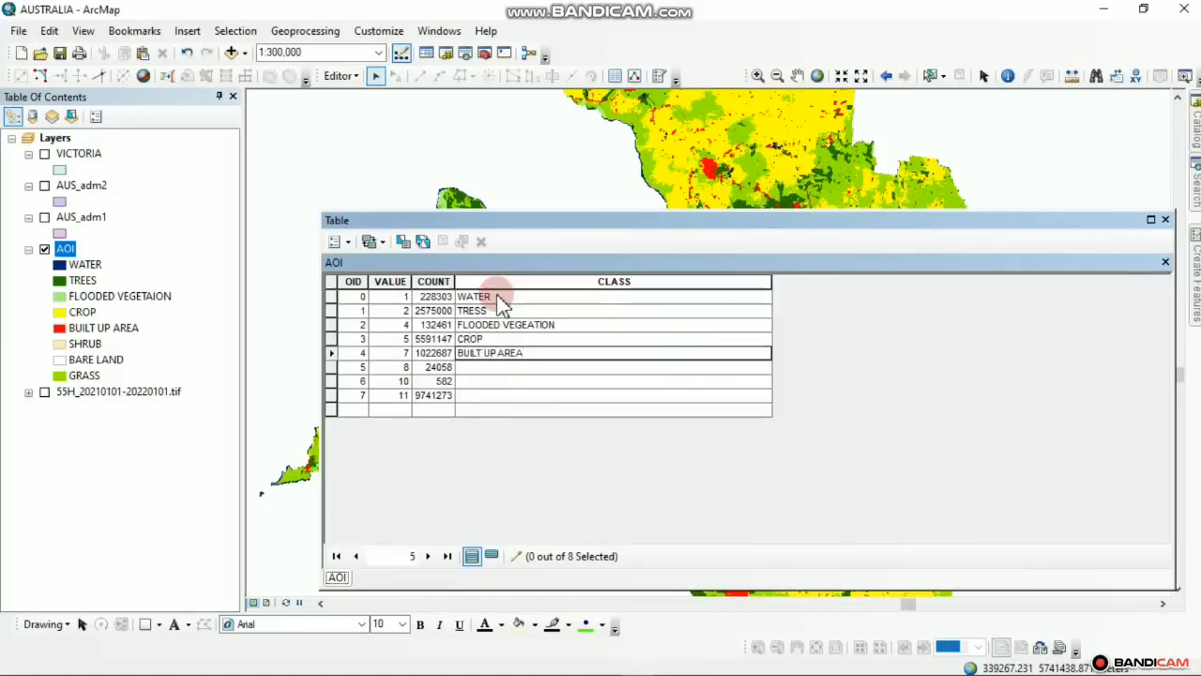
{"action": "key", "text": "Return"}
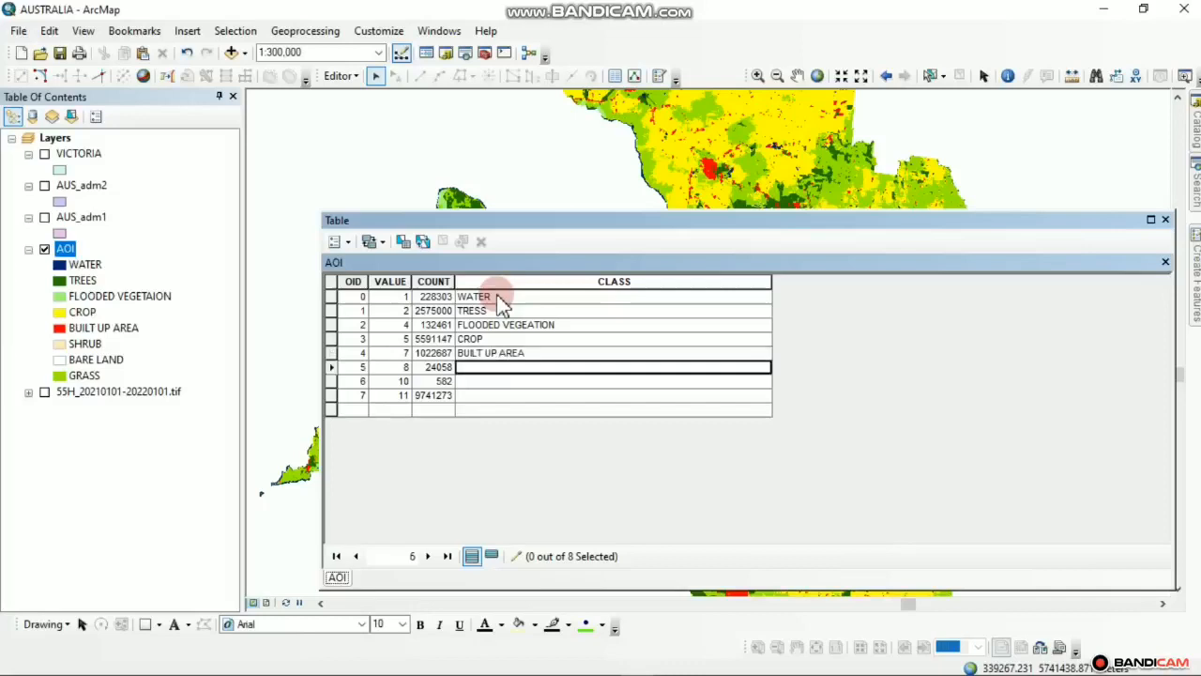
- Complete the CLASS field with SHRUB for value 8, BARE LAND for value 10 and GRASS for value 11
{"action": "type", "text": "SHRUB"}
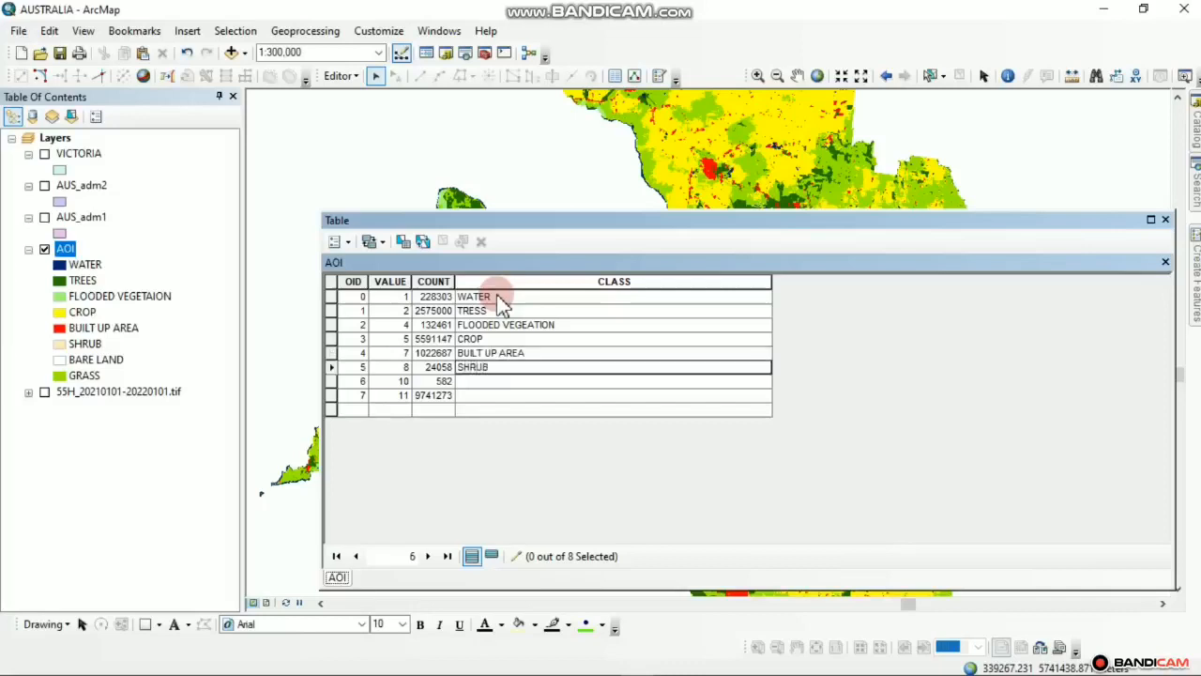
{"action": "key", "text": "Return"}
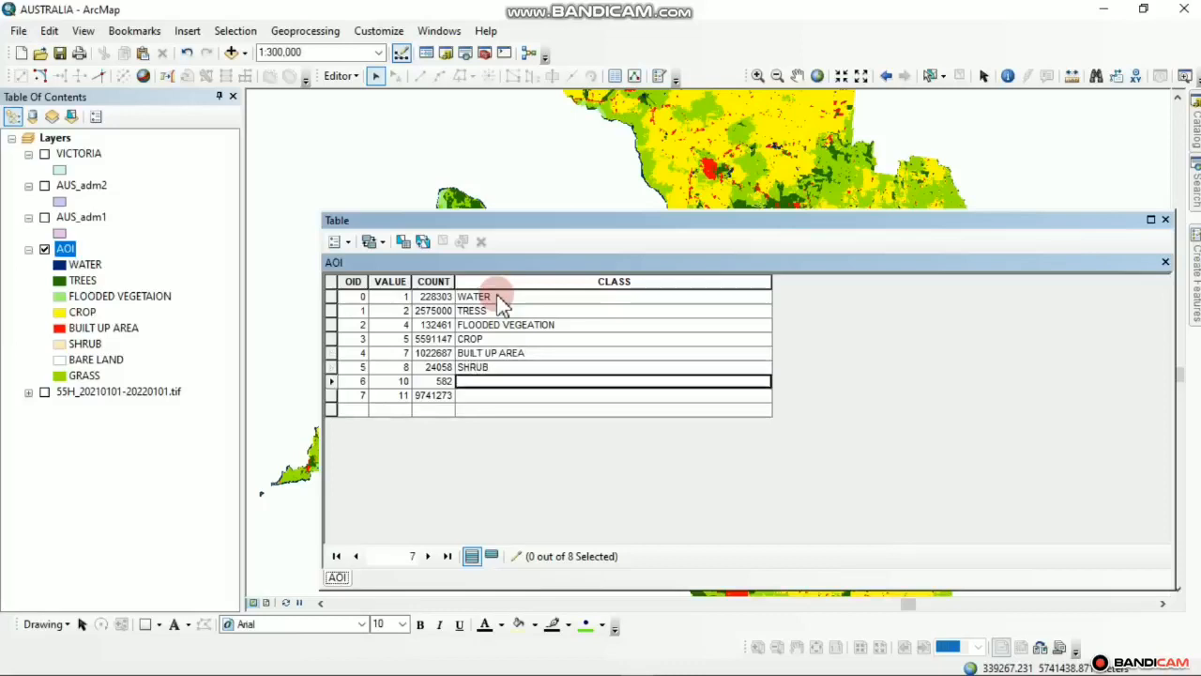
{"action": "type", "text": "BA"}
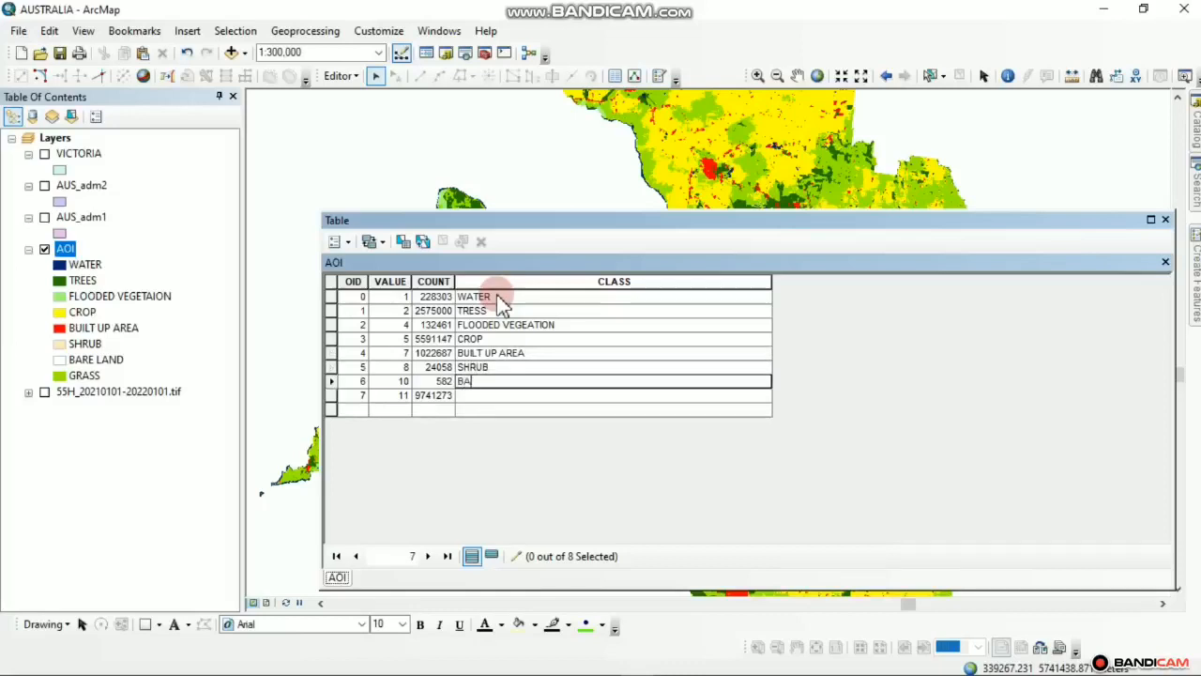
{"action": "type", "text": "RE LAND"}
{"action": "key", "text": "Return"}
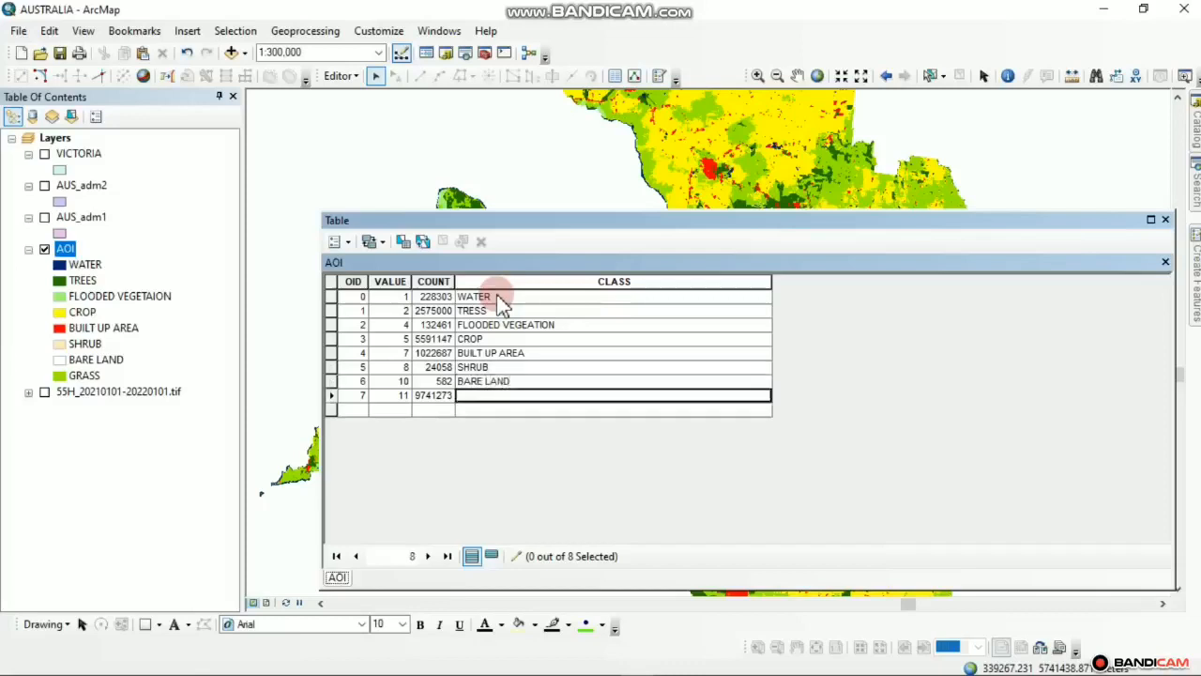
{"action": "type", "text": "GR"}
{"action": "type", "text": "ASS"}
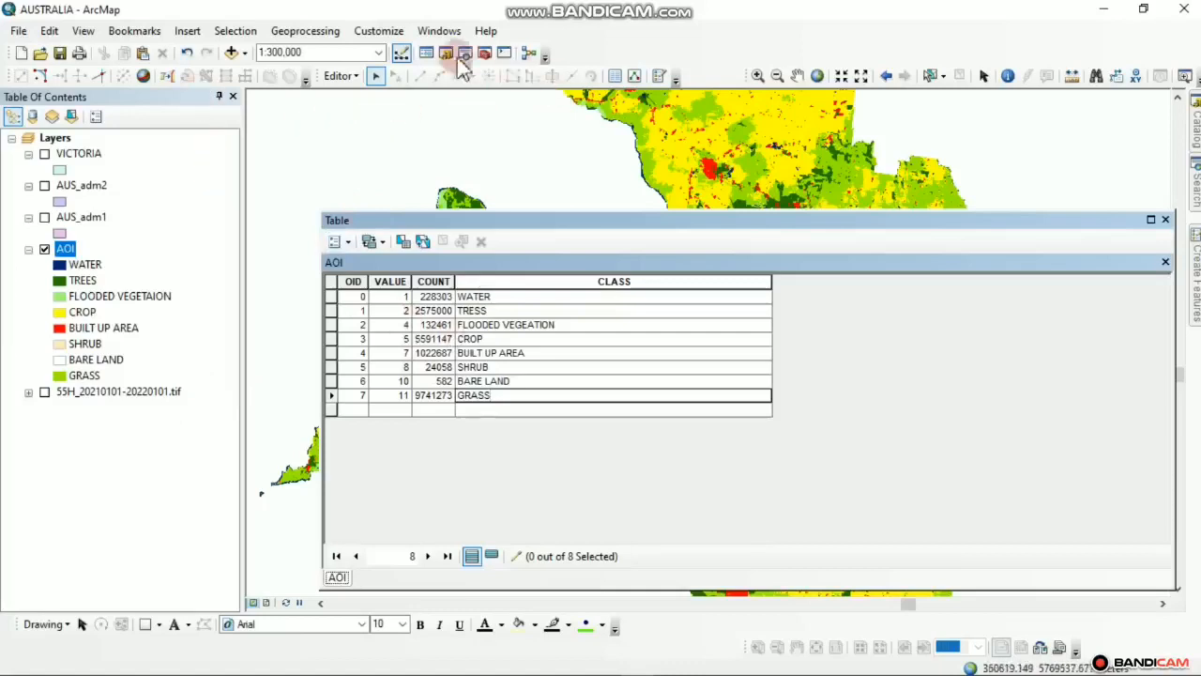
- Hide the Editor toolbar and display it again
{"action": "left_click", "coordinate": [353, 76]}
{"action": "left_click", "coordinate": [624, 17]}
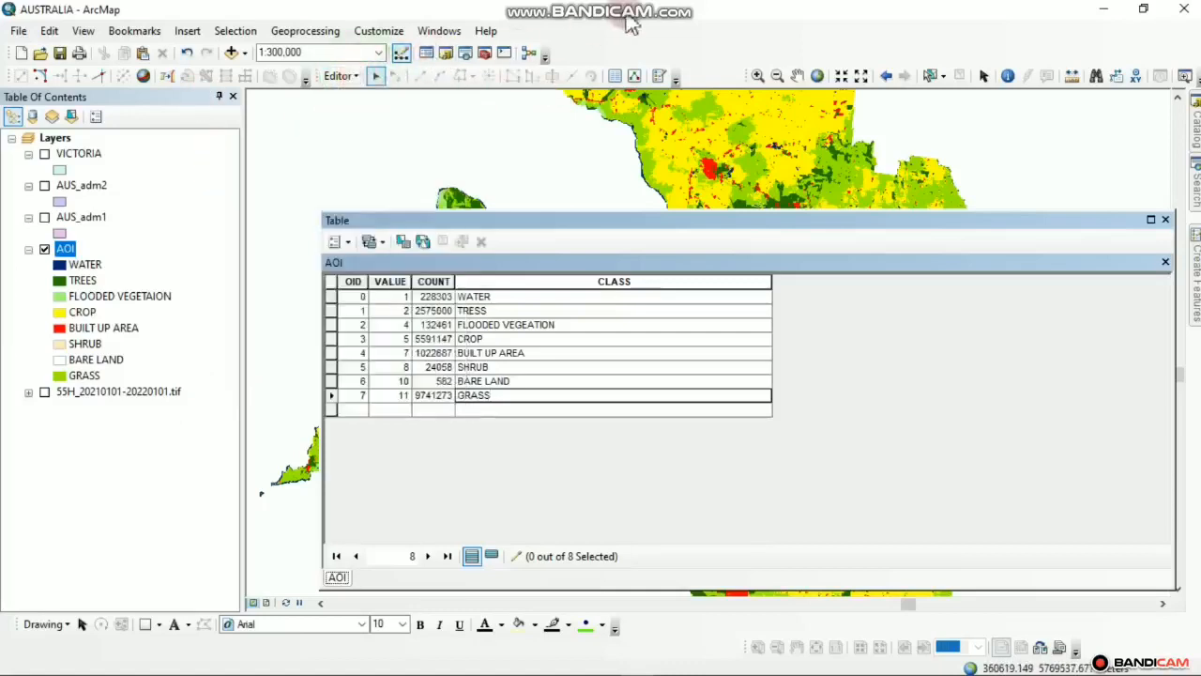
{"action": "right_click", "coordinate": [721, 40]}
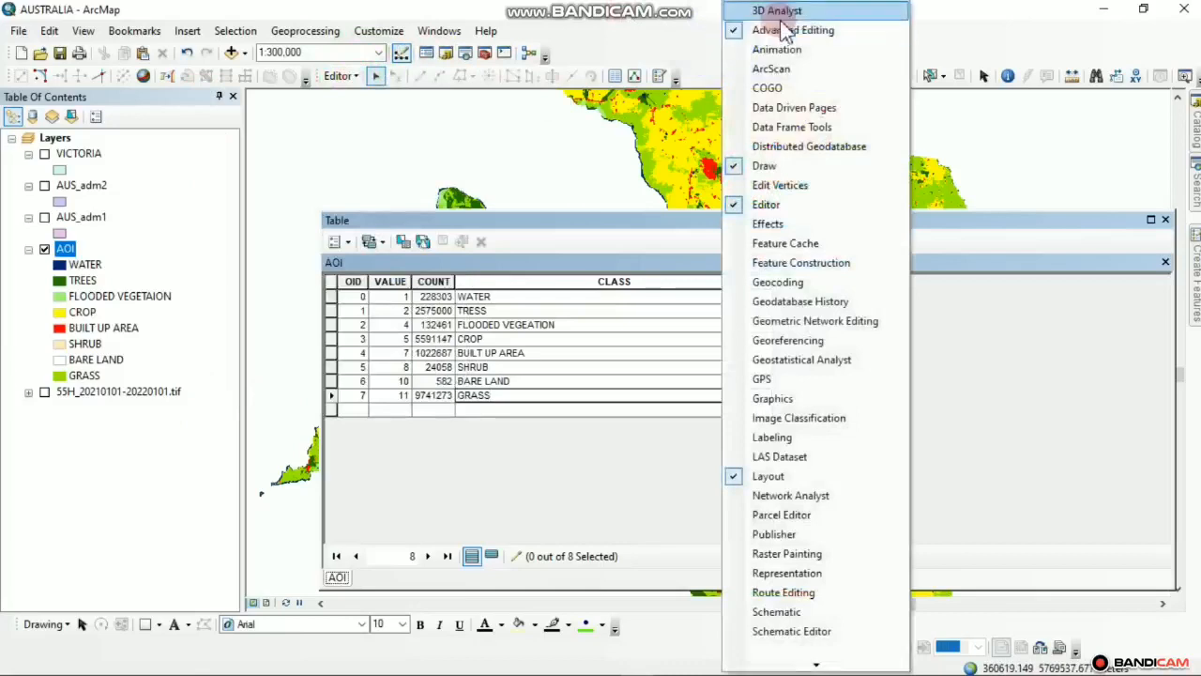
{"action": "left_click", "coordinate": [770, 207]}
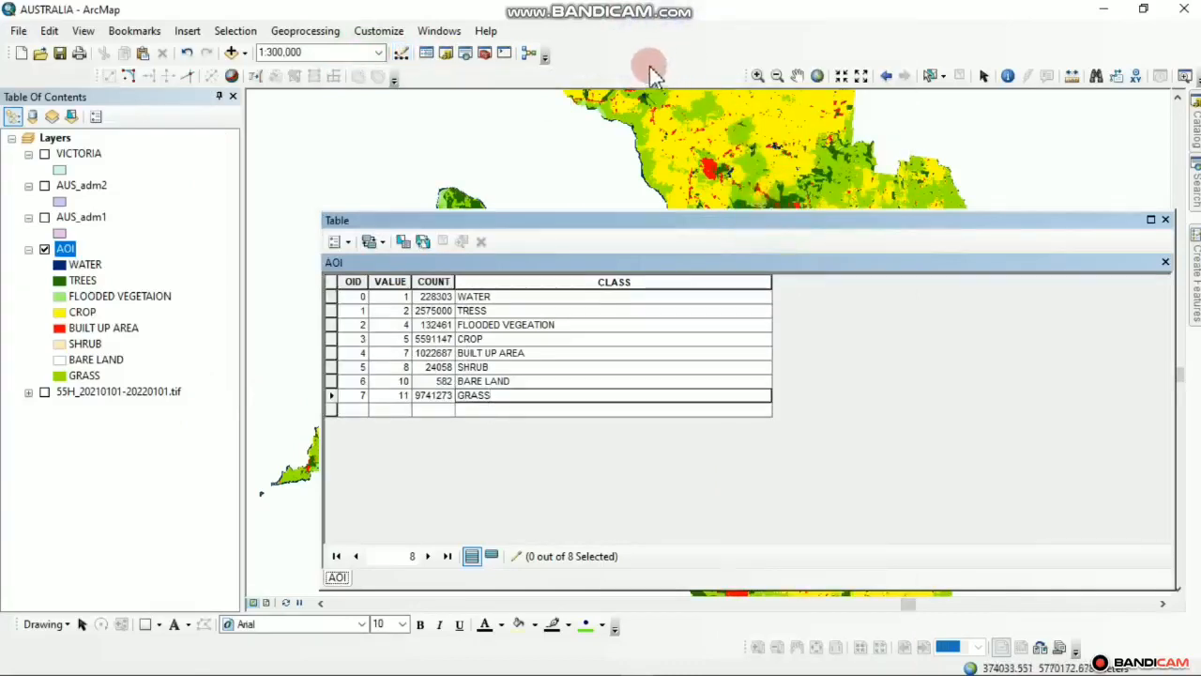
{"action": "right_click", "coordinate": [650, 66]}
{"action": "left_click", "coordinate": [711, 200]}
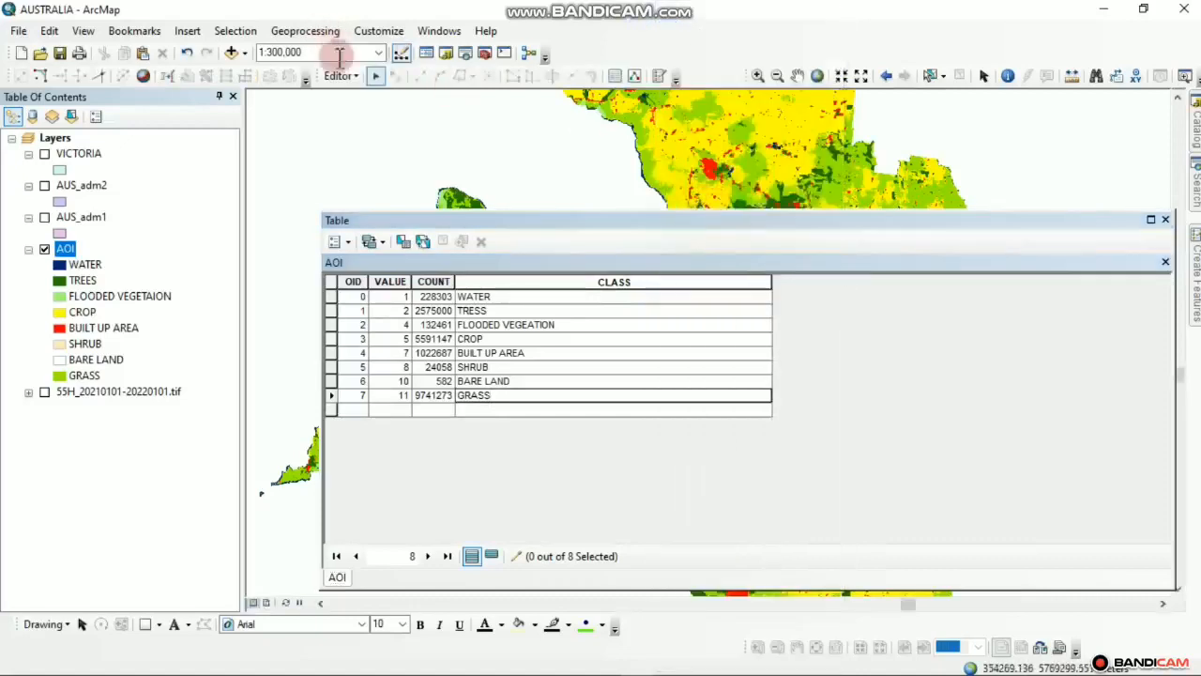
- Stop editing the AOI attribute table, save the edits and close the table
{"action": "left_click", "coordinate": [349, 77]}
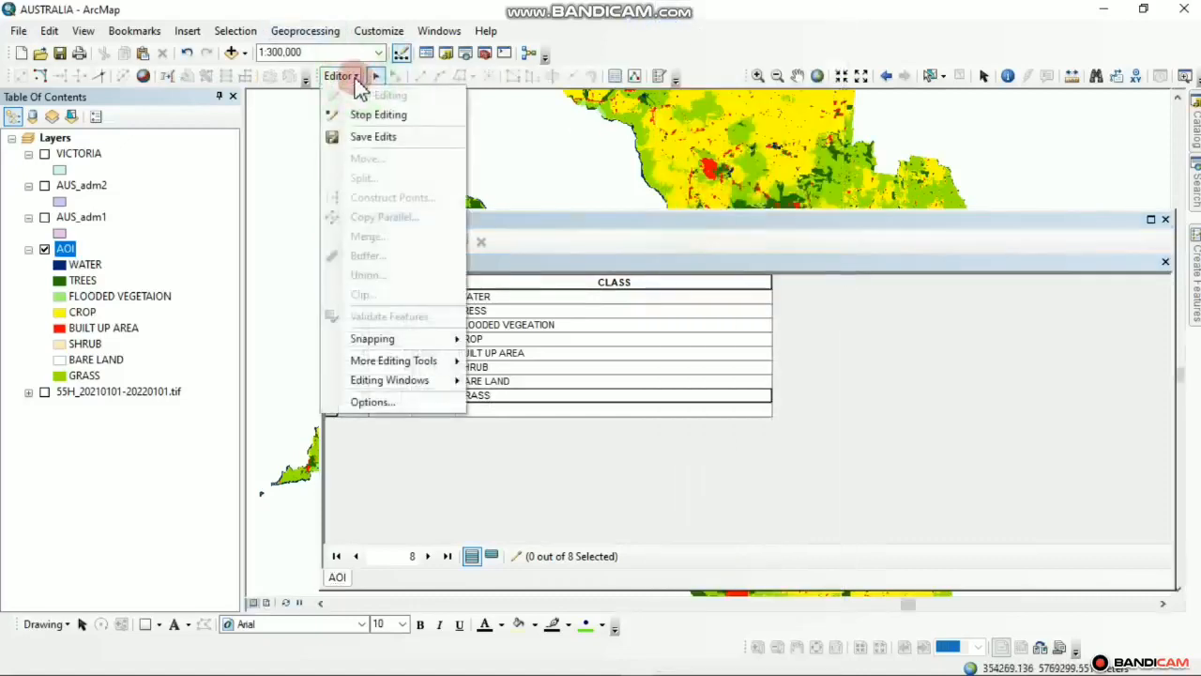
{"action": "left_click", "coordinate": [371, 115]}
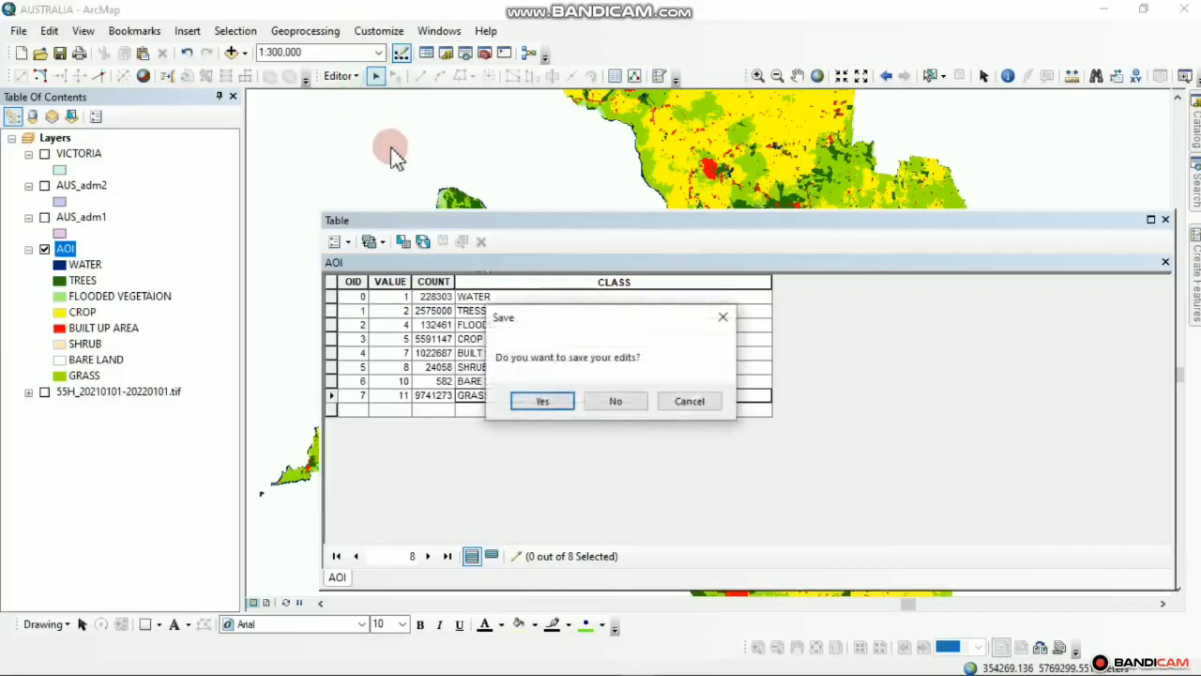
{"action": "left_click", "coordinate": [554, 411]}
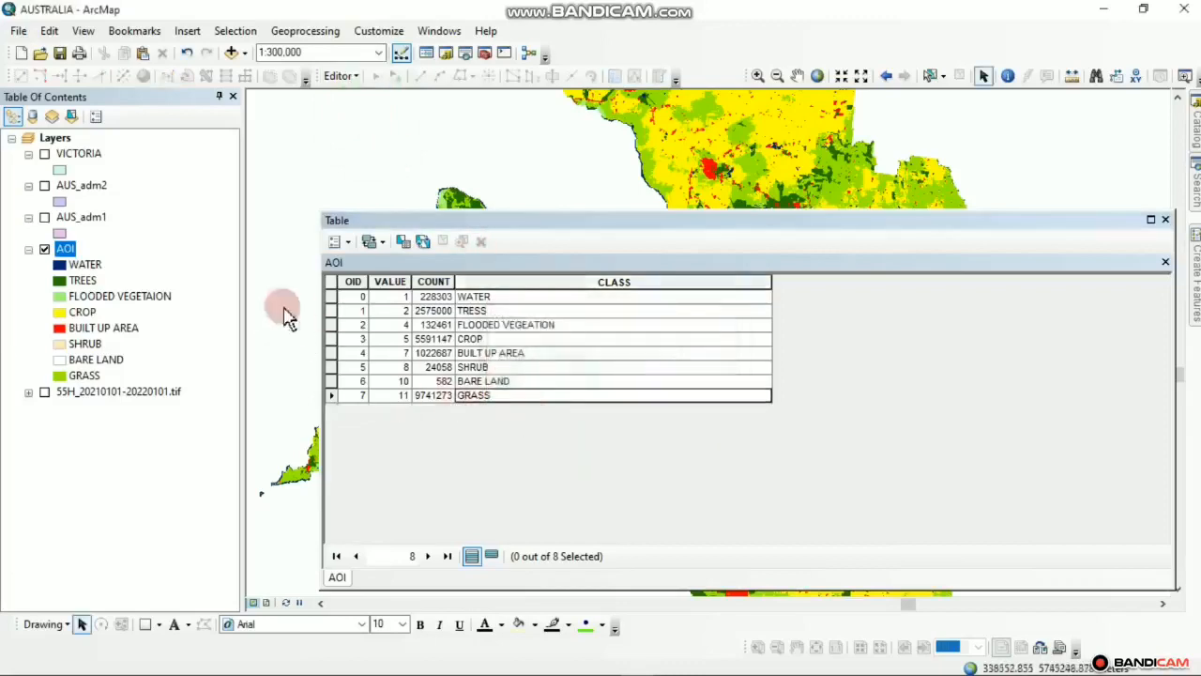
{"action": "left_click", "coordinate": [1166, 220]}
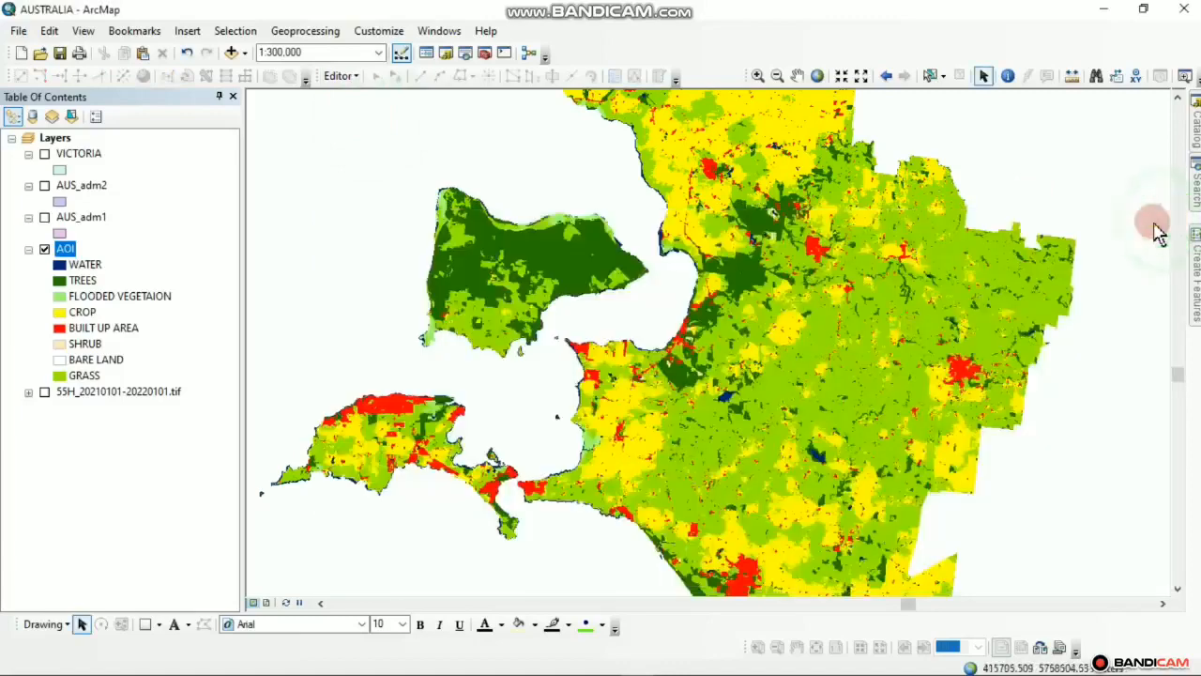
- Search the local tools for RASTER TO POLYGON
{"action": "left_click", "coordinate": [441, 30]}
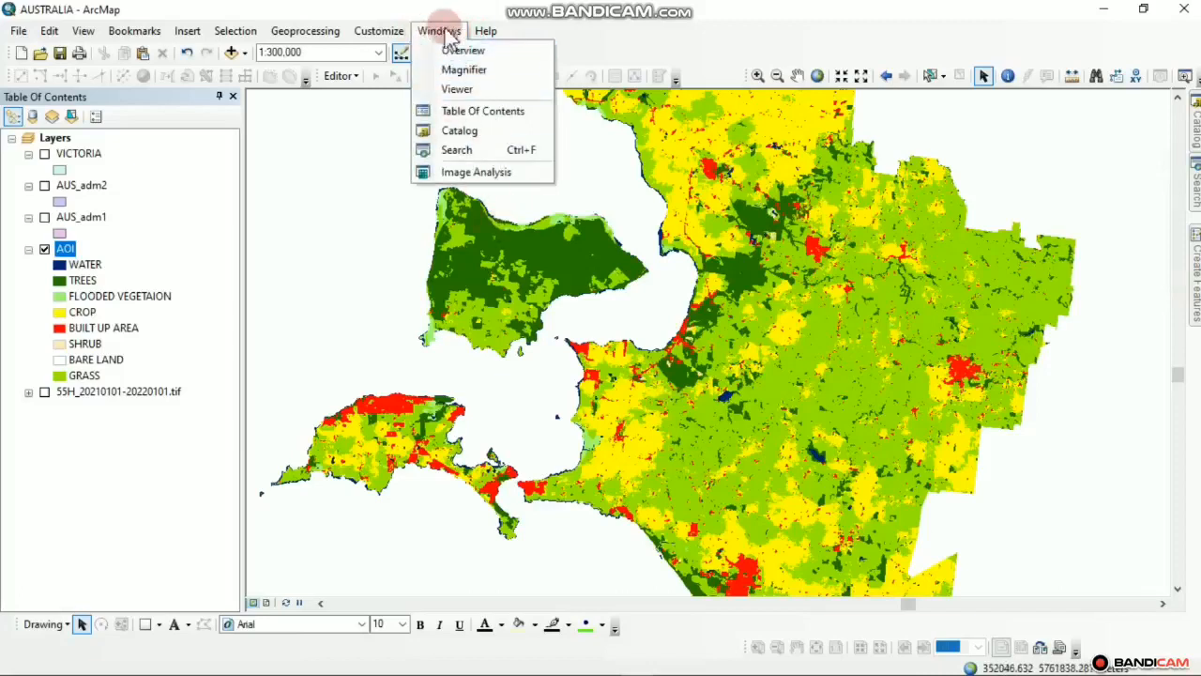
{"action": "left_click", "coordinate": [457, 151]}
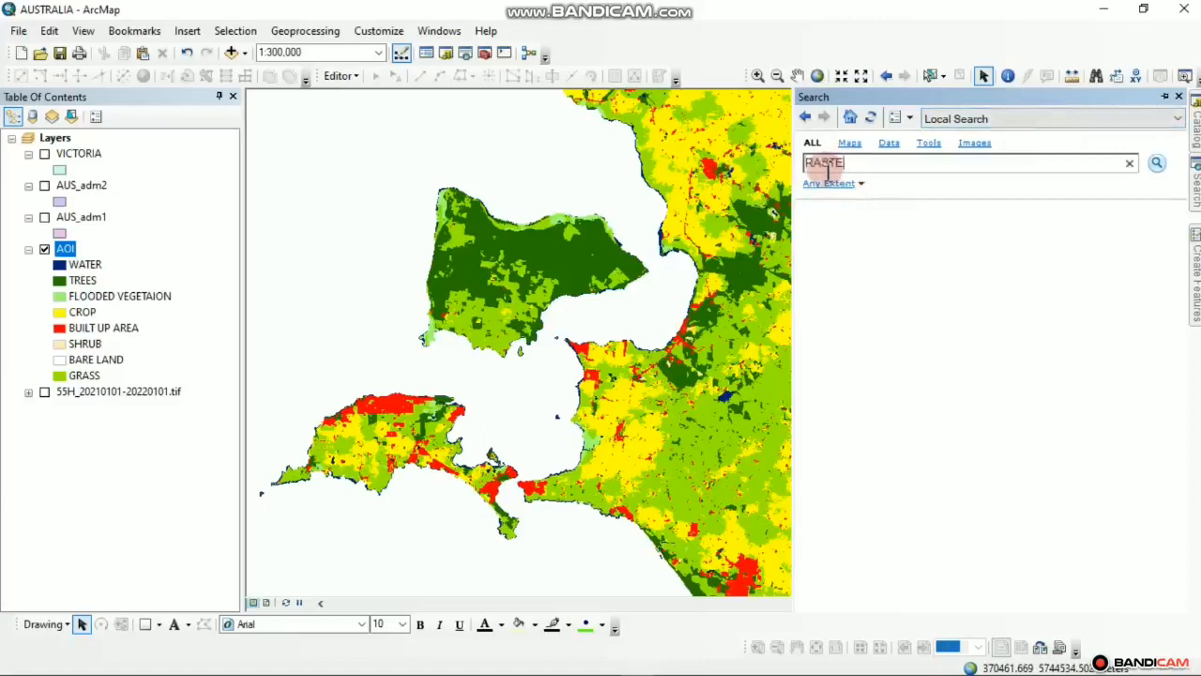
{"action": "type", "text": "R TO POLYGON"}
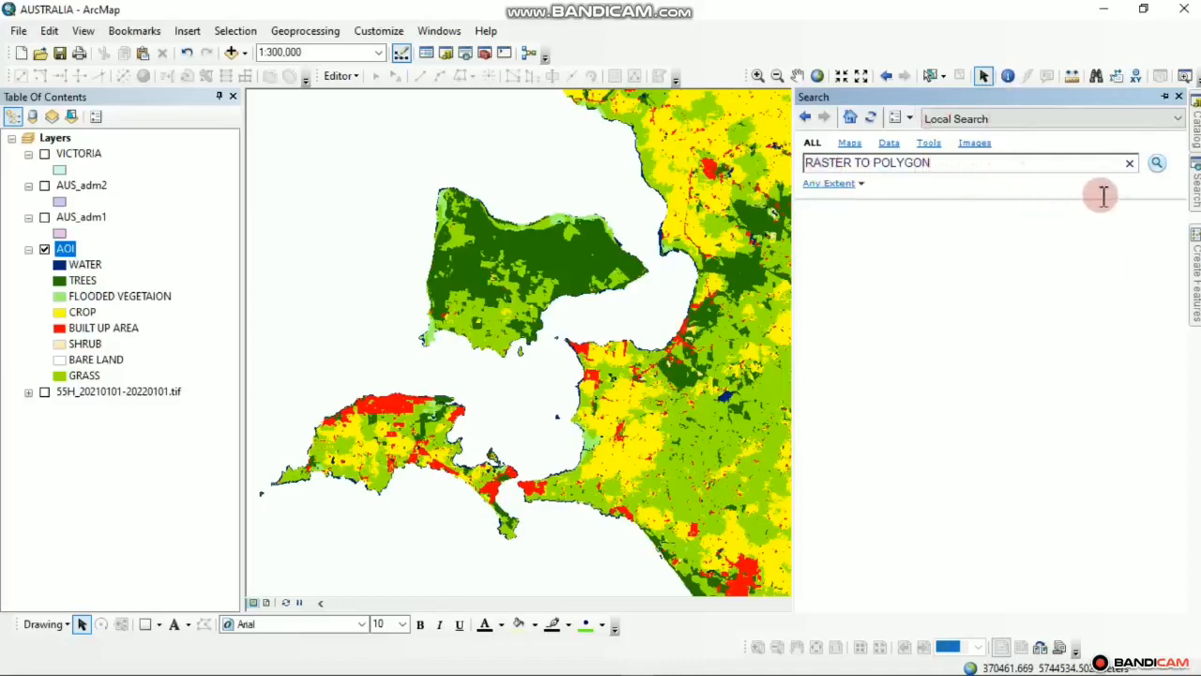
{"action": "left_click", "coordinate": [1159, 163]}
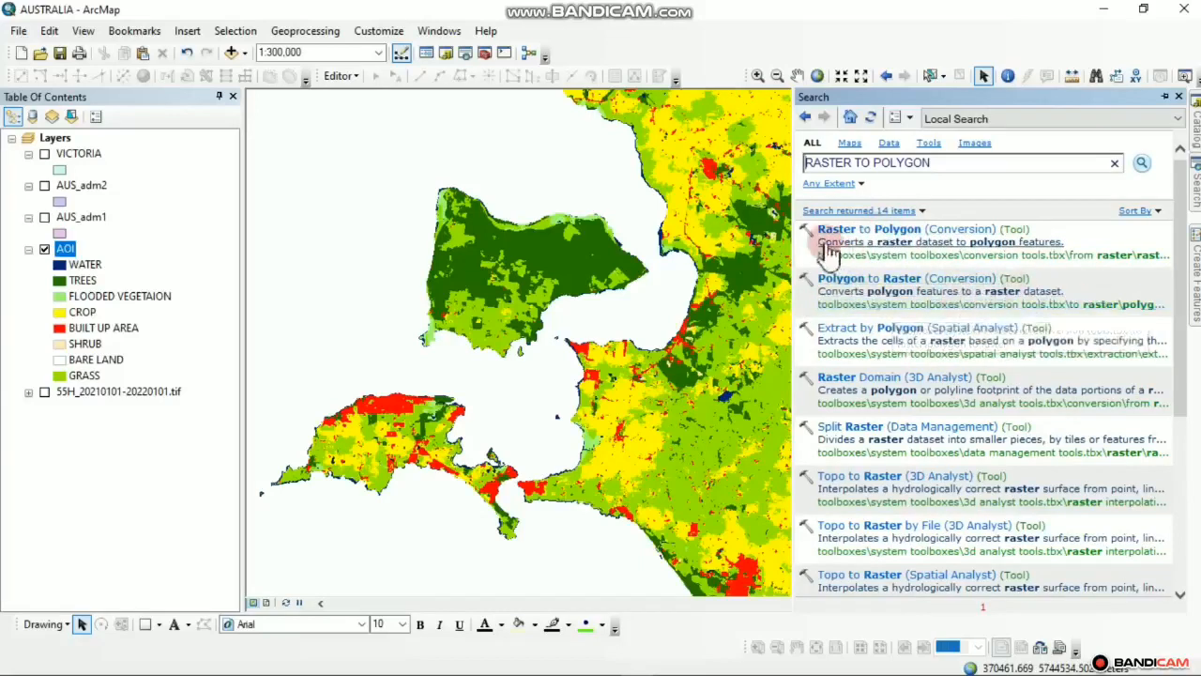
- Set the search window to auto-hide and open the Raster to Polygon (Conversion) tool from the search results
{"action": "left_click", "coordinate": [898, 233]}
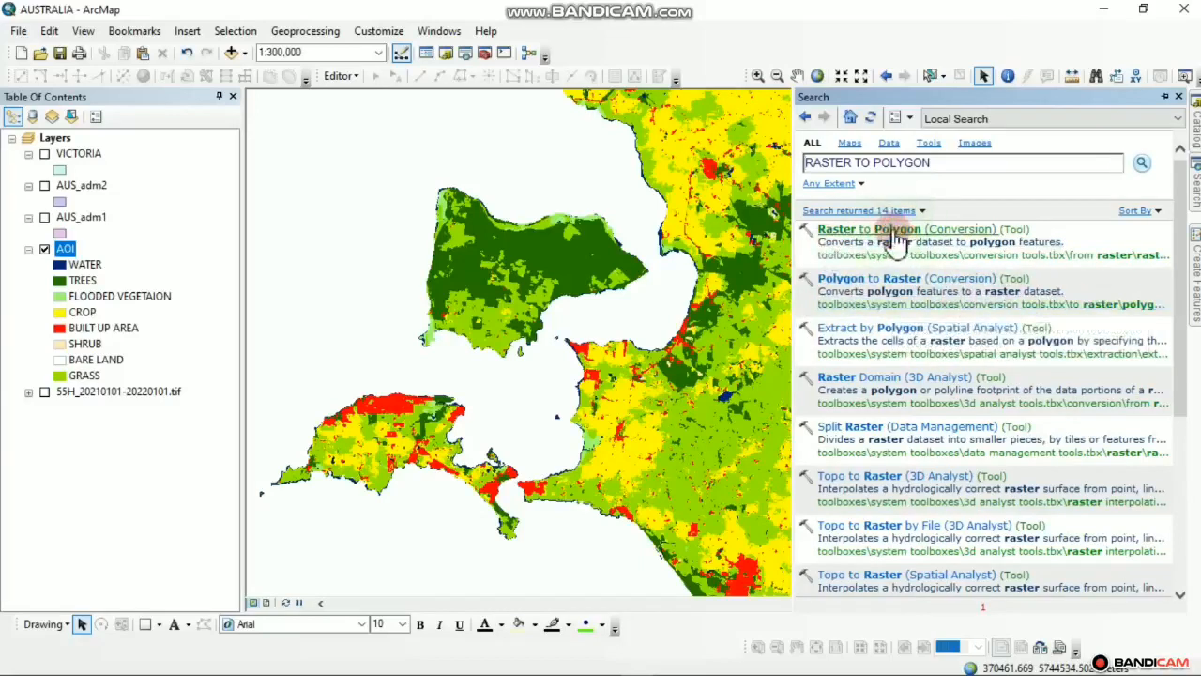
{"action": "left_click", "coordinate": [864, 228]}
{"action": "left_click", "coordinate": [872, 229]}
{"action": "left_click", "coordinate": [950, 234]}
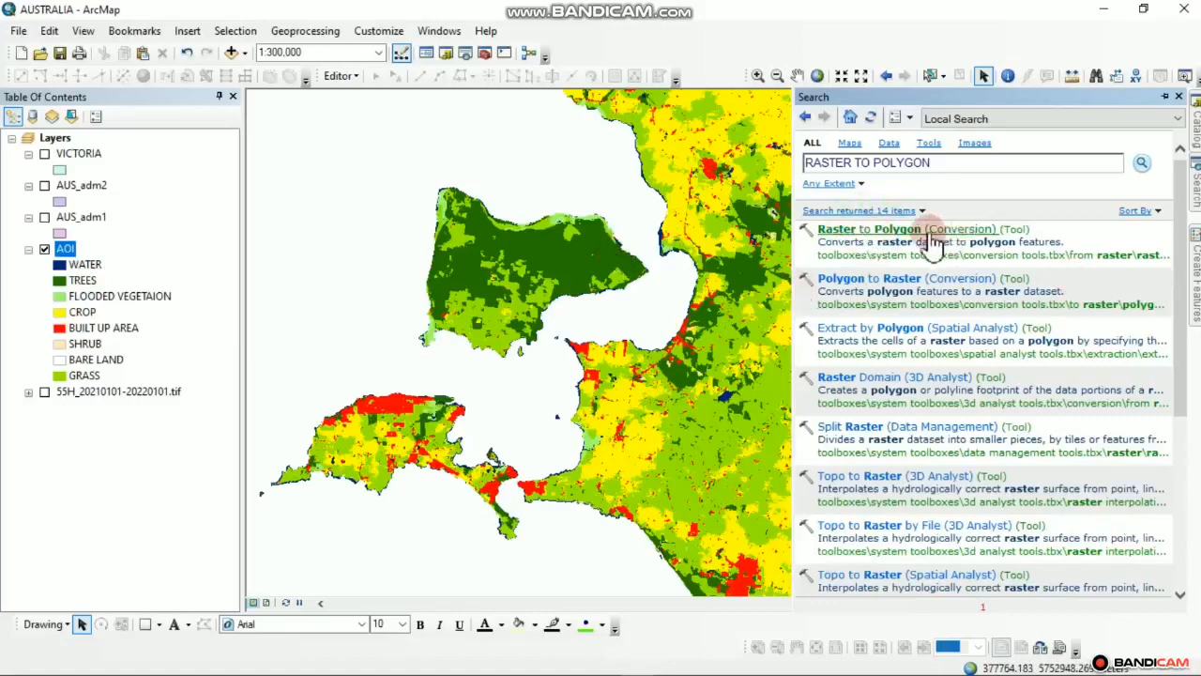
{"action": "left_click", "coordinate": [1164, 98]}
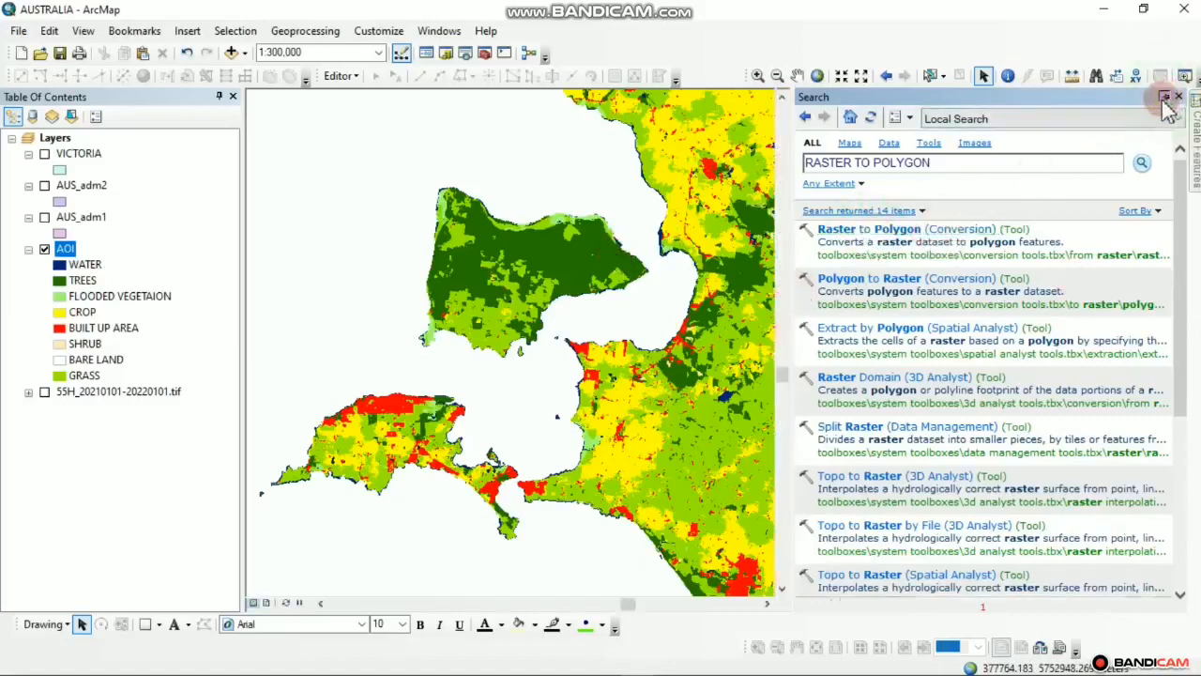
{"action": "left_click", "coordinate": [1166, 97]}
{"action": "left_click", "coordinate": [518, 205]}
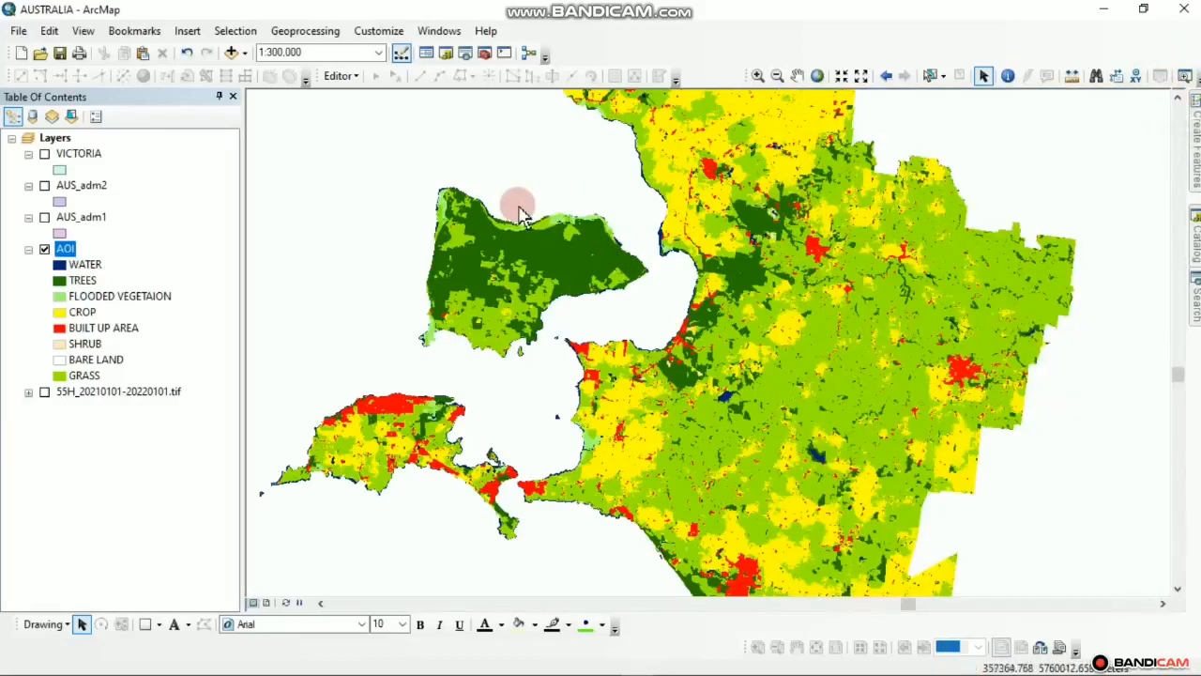
{"action": "mouse_move", "coordinate": [558, 672]}
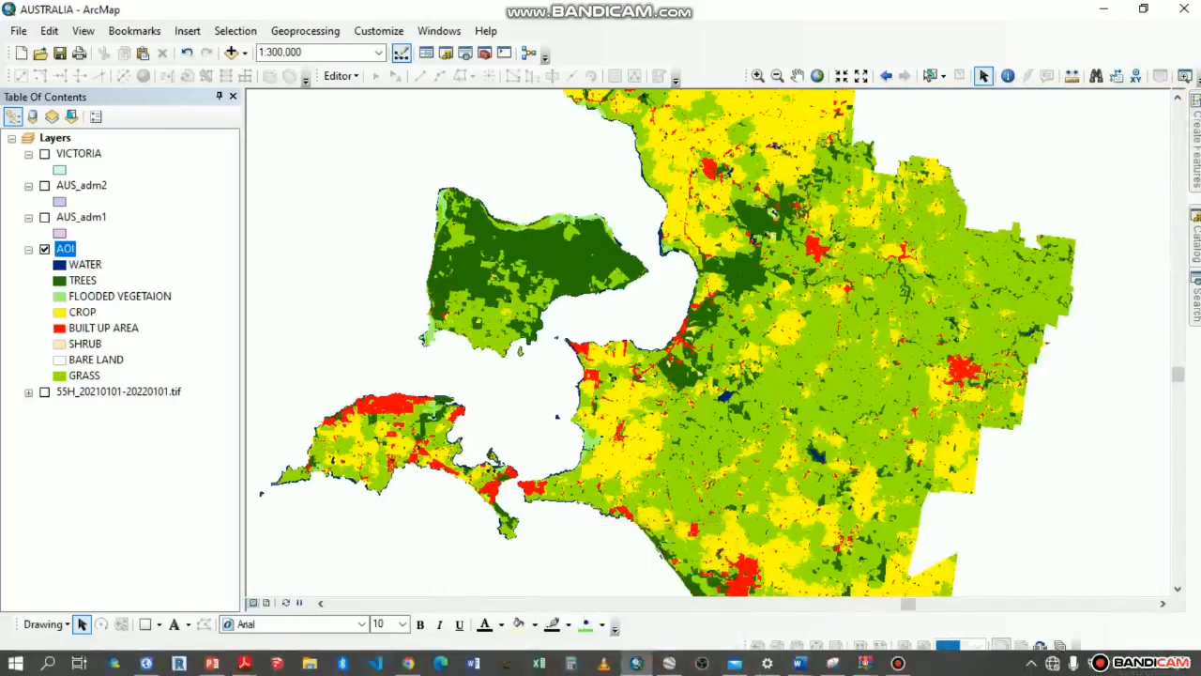
{"action": "mouse_move", "coordinate": [1195, 299]}
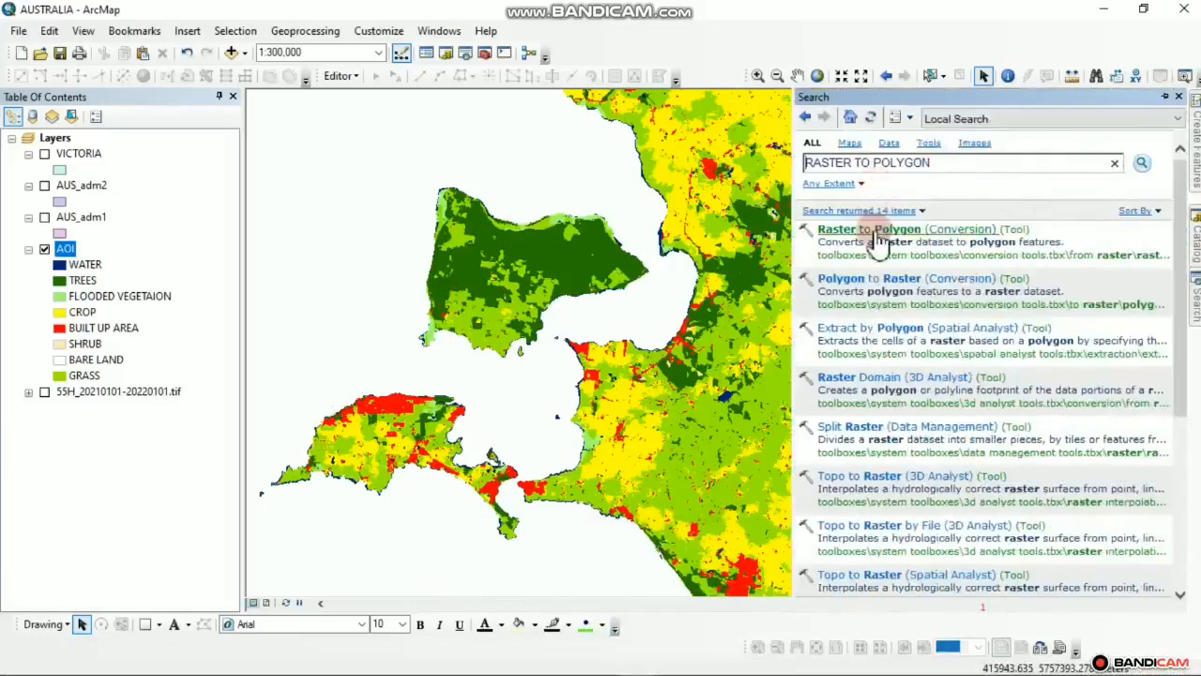
{"action": "left_click", "coordinate": [873, 232]}
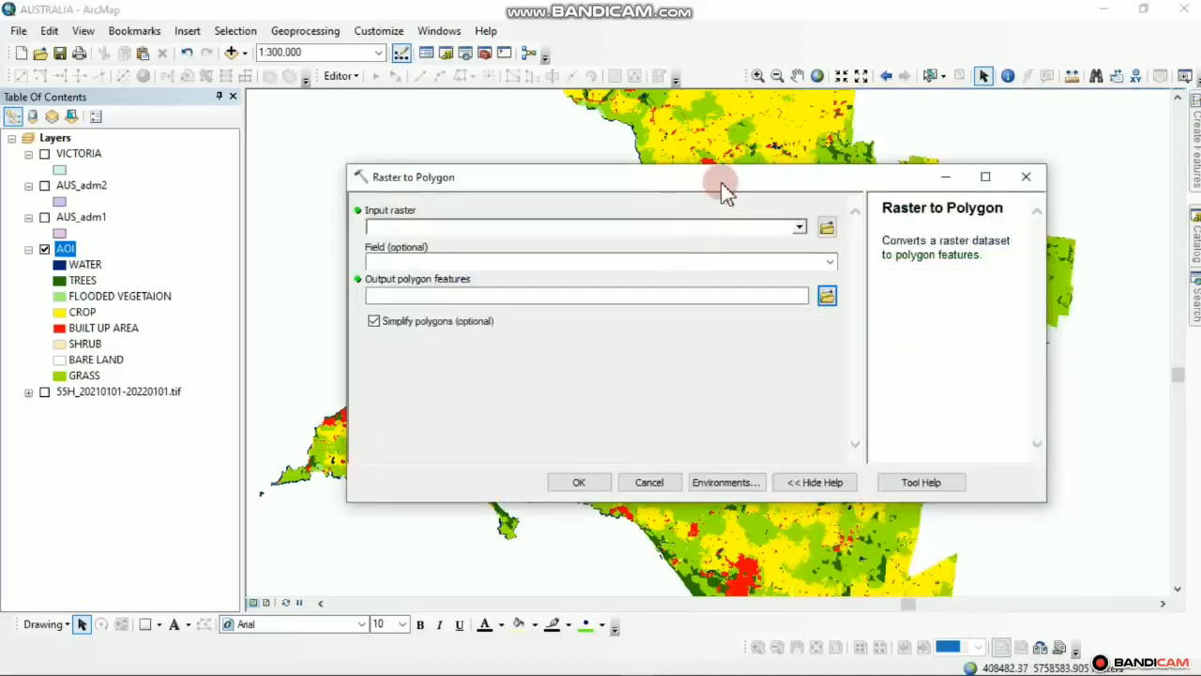
{"action": "left_click_drag", "start_coordinate": [719, 177], "coordinate": [774, 141]}
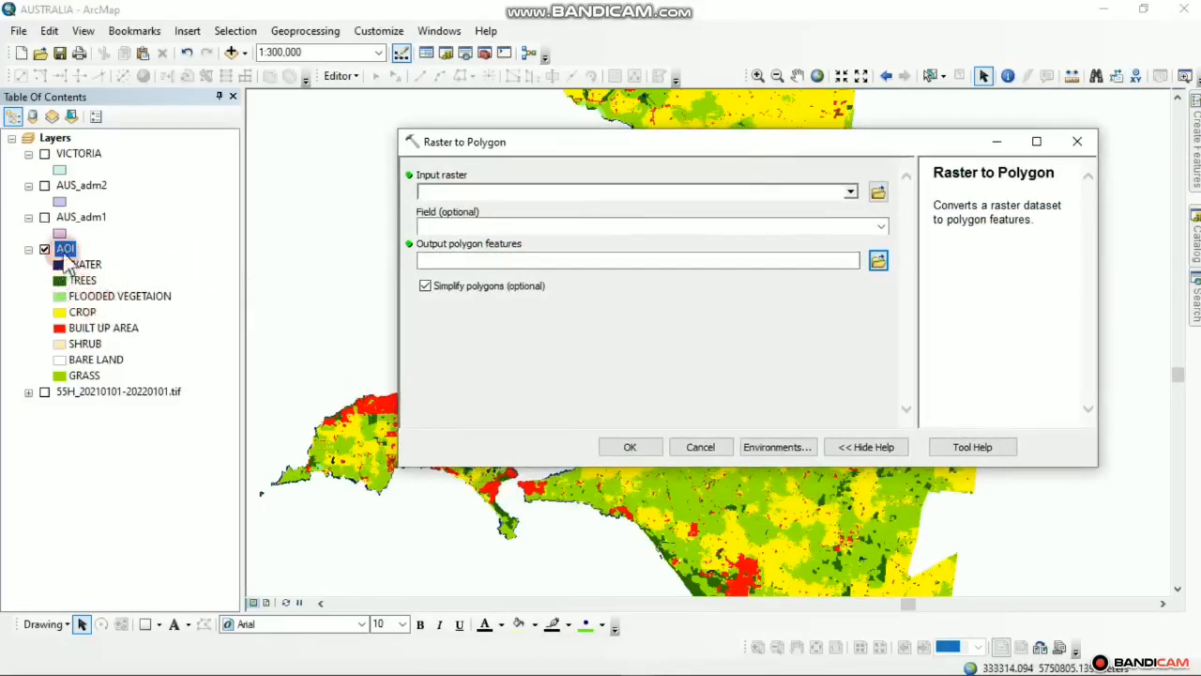
- Set the conversion's input raster to AOI and its field to CLASS, with polygon simplification turned off
{"action": "left_click", "coordinate": [850, 192]}
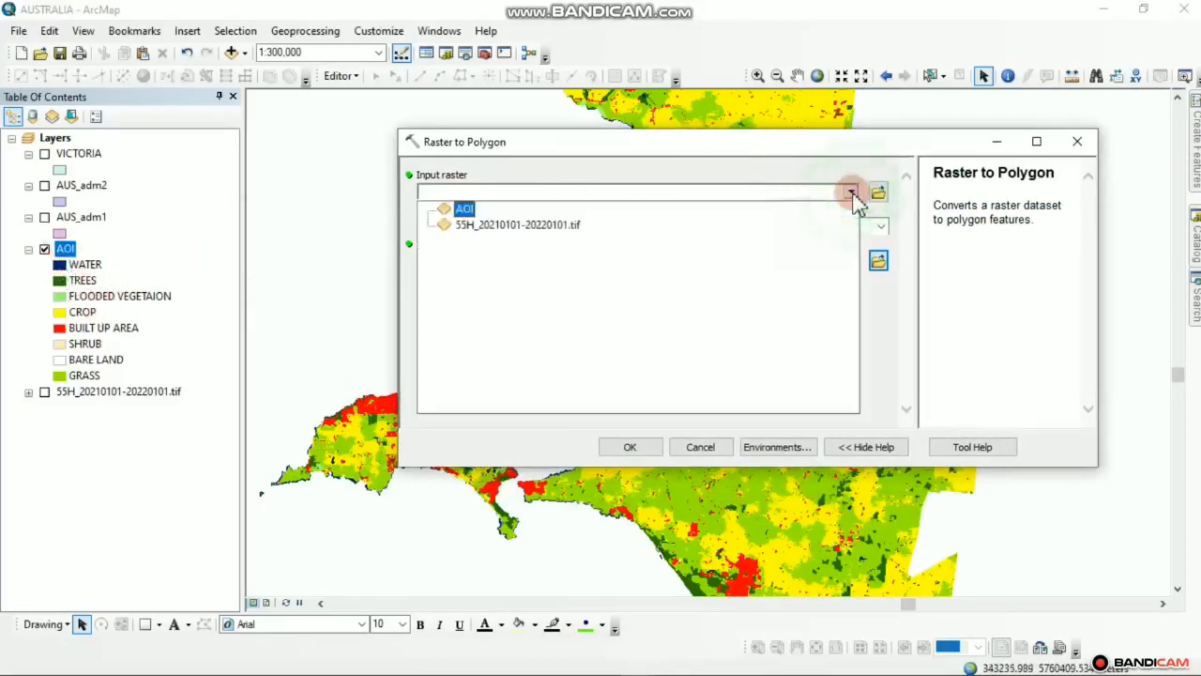
{"action": "left_click", "coordinate": [466, 210]}
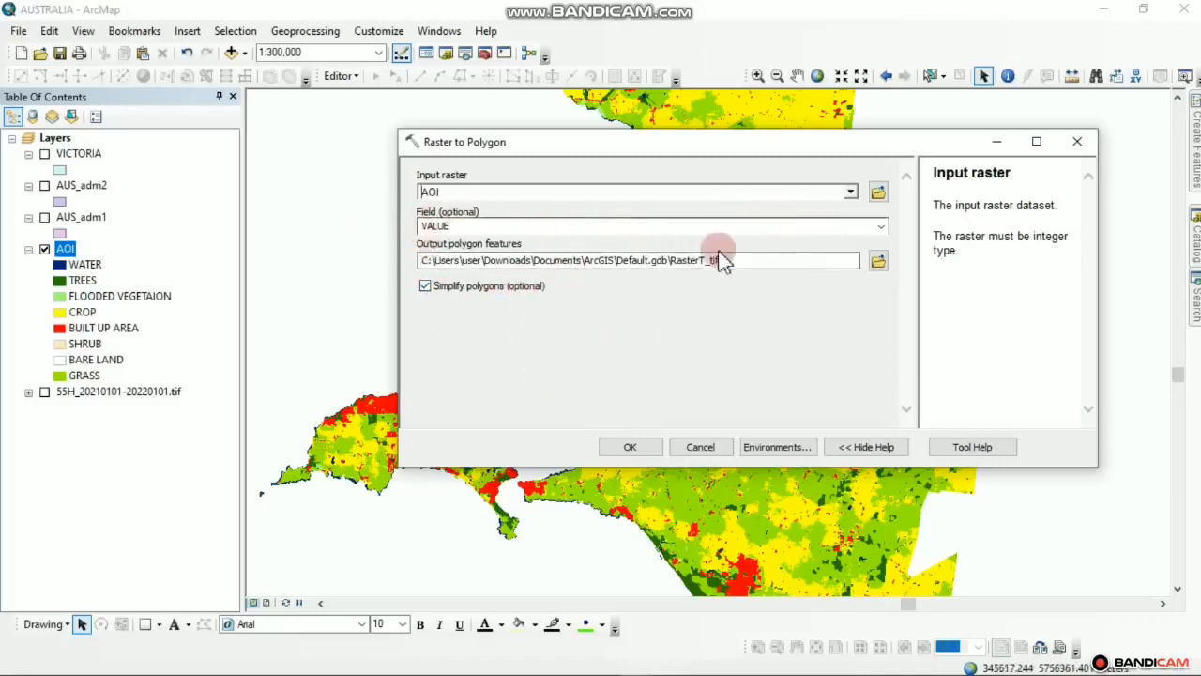
{"action": "left_click", "coordinate": [883, 229]}
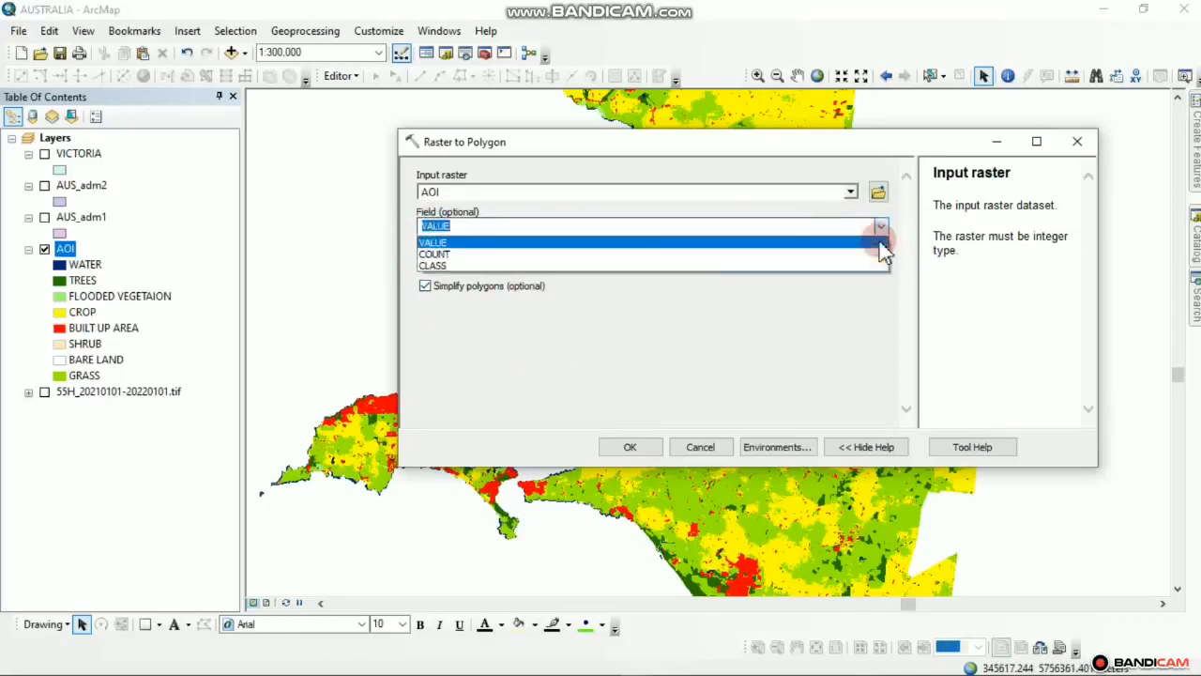
{"action": "left_click", "coordinate": [464, 244]}
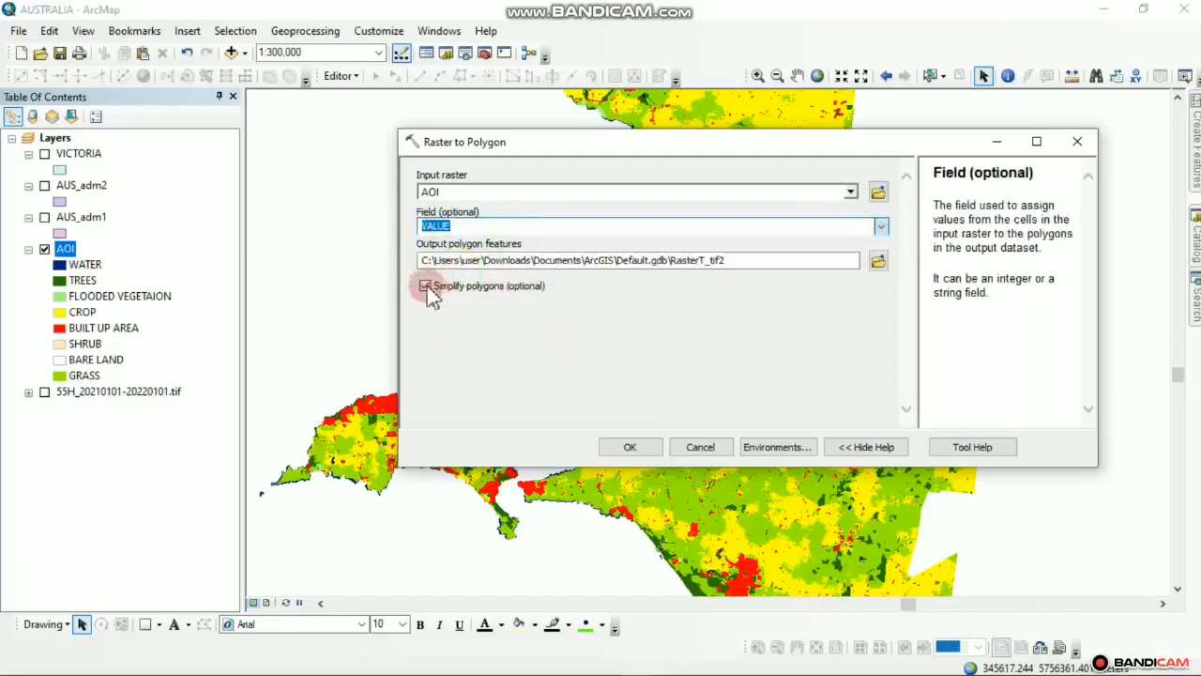
{"action": "key", "text": "Delete"}
{"action": "left_click", "coordinate": [426, 286]}
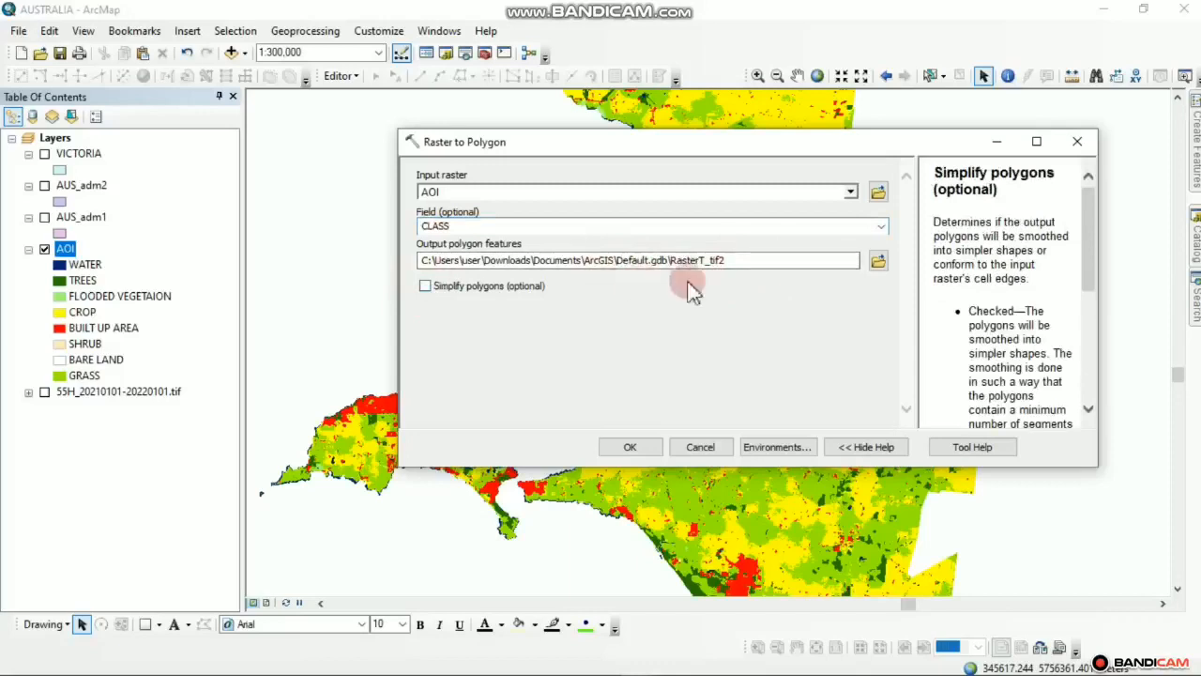
- Name the output polygon features RASTER_POLYGON_VICTORIA in the SENTINEL-2 SAT. IMAGERY folder and run the conversion
{"action": "left_click", "coordinate": [874, 261]}
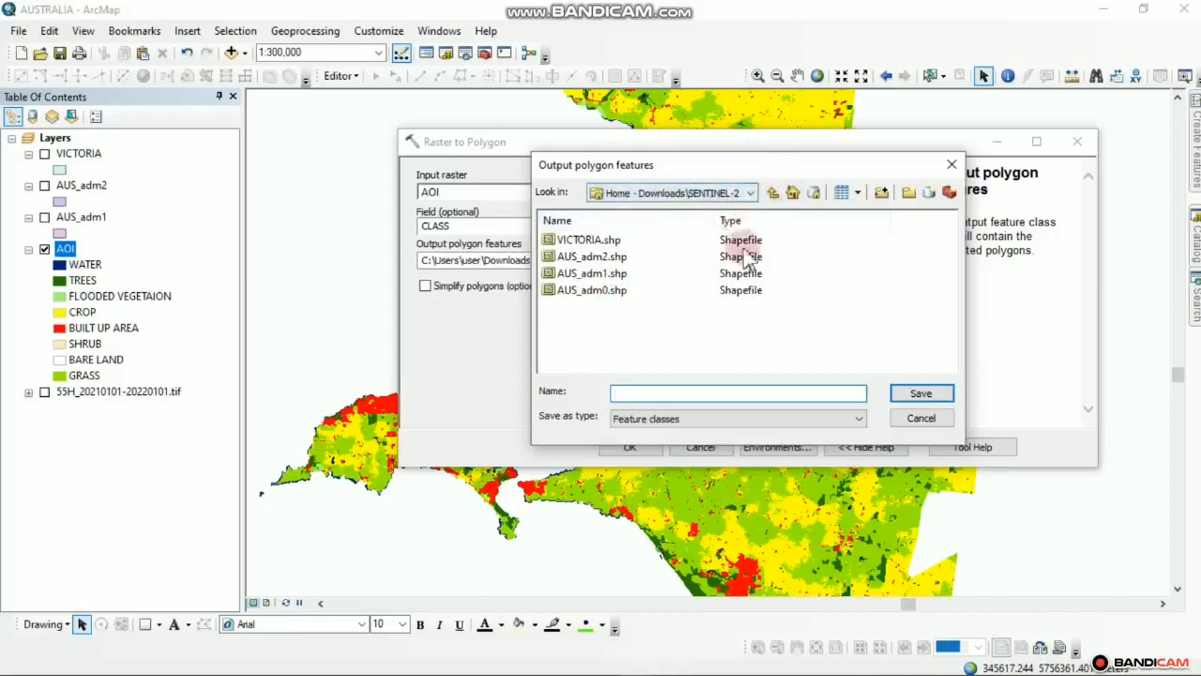
{"action": "left_click", "coordinate": [657, 394]}
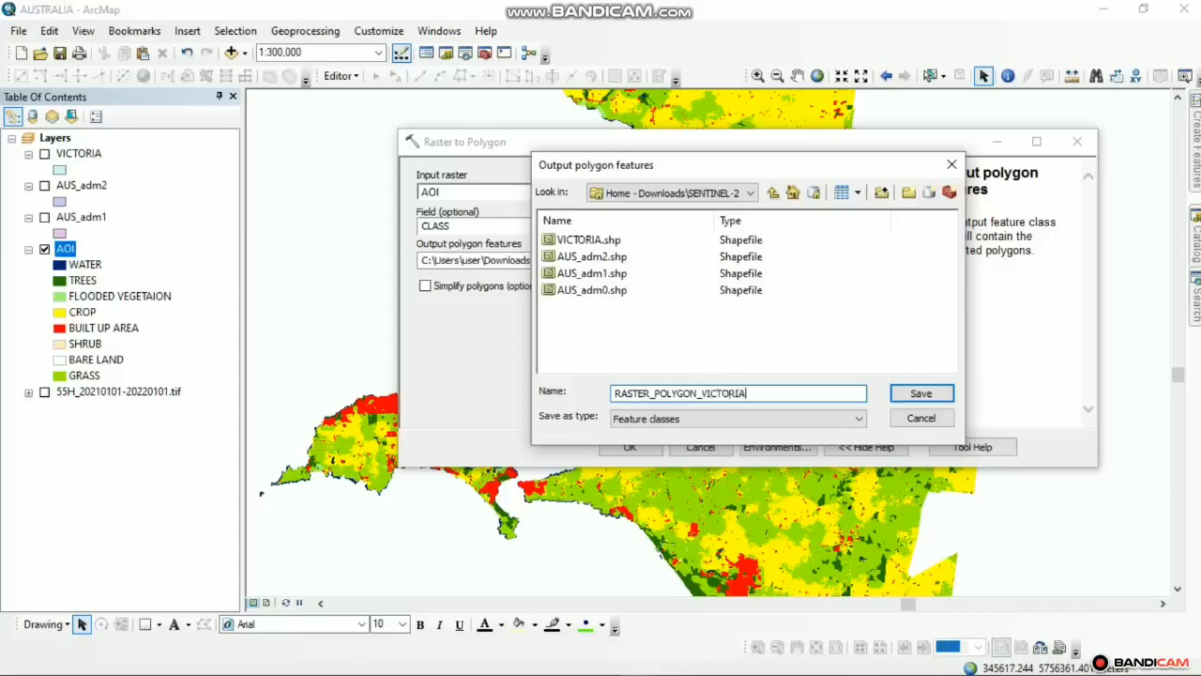
{"action": "left_click", "coordinate": [913, 394]}
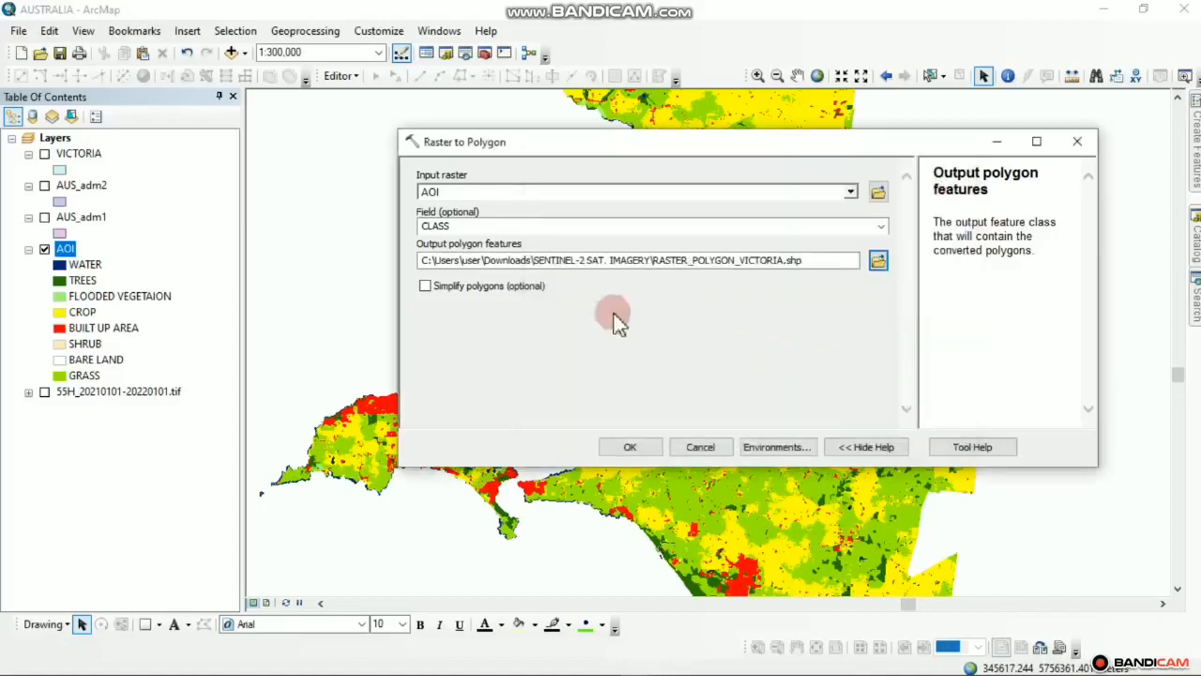
{"action": "left_click", "coordinate": [629, 449]}
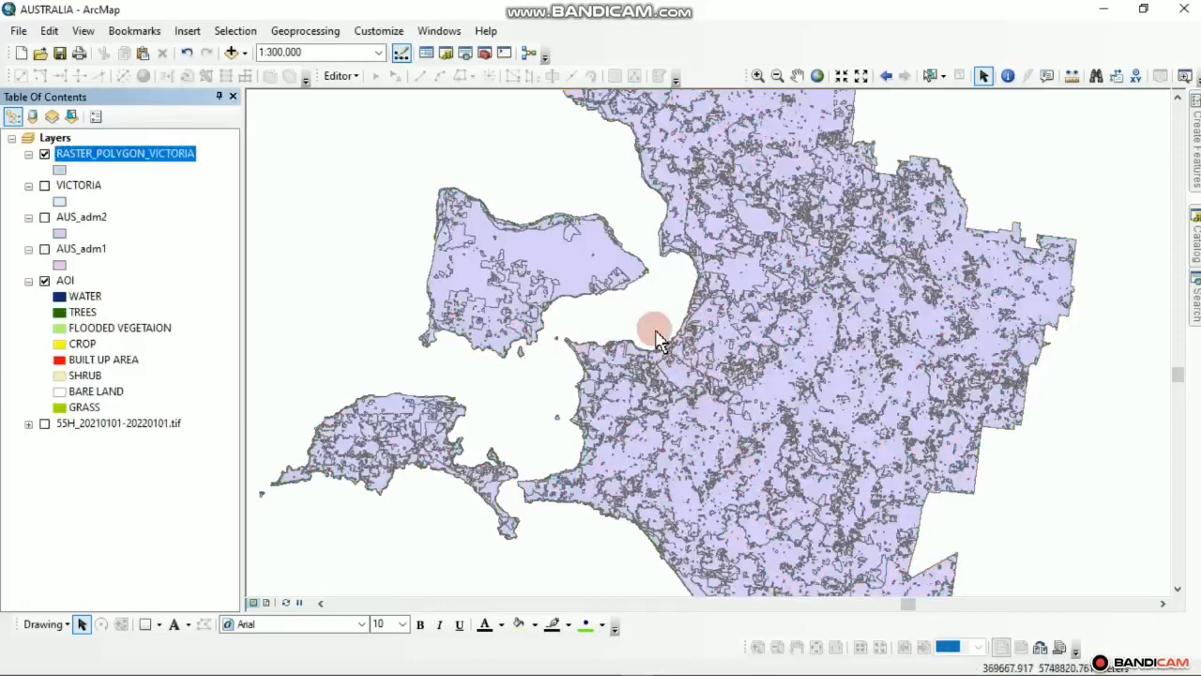
- Examine the RASTER_POLYGON_VICTORIA layer on the map and the gridcode and CLASS values in its attribute table
{"action": "scroll", "coordinate": [657, 340], "scroll_direction": "up", "scroll_amount": 1}
{"action": "scroll", "coordinate": [657, 343], "scroll_direction": "down", "scroll_amount": 1}
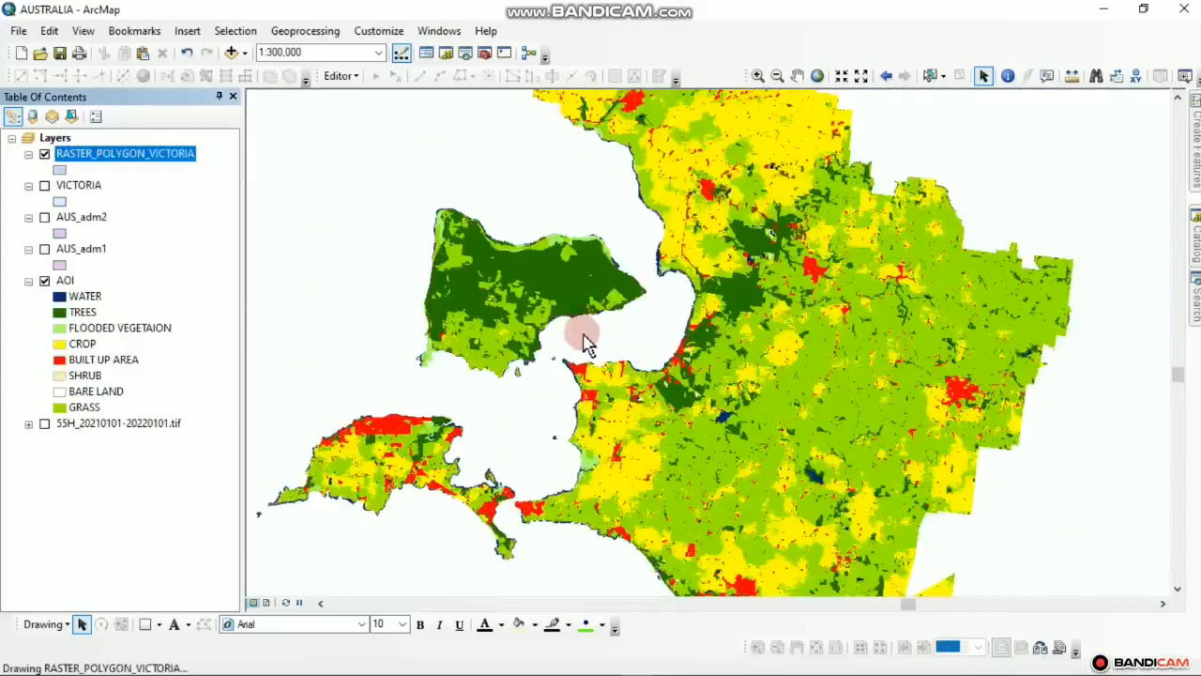
{"action": "scroll", "coordinate": [583, 340], "scroll_direction": "down", "scroll_amount": 1}
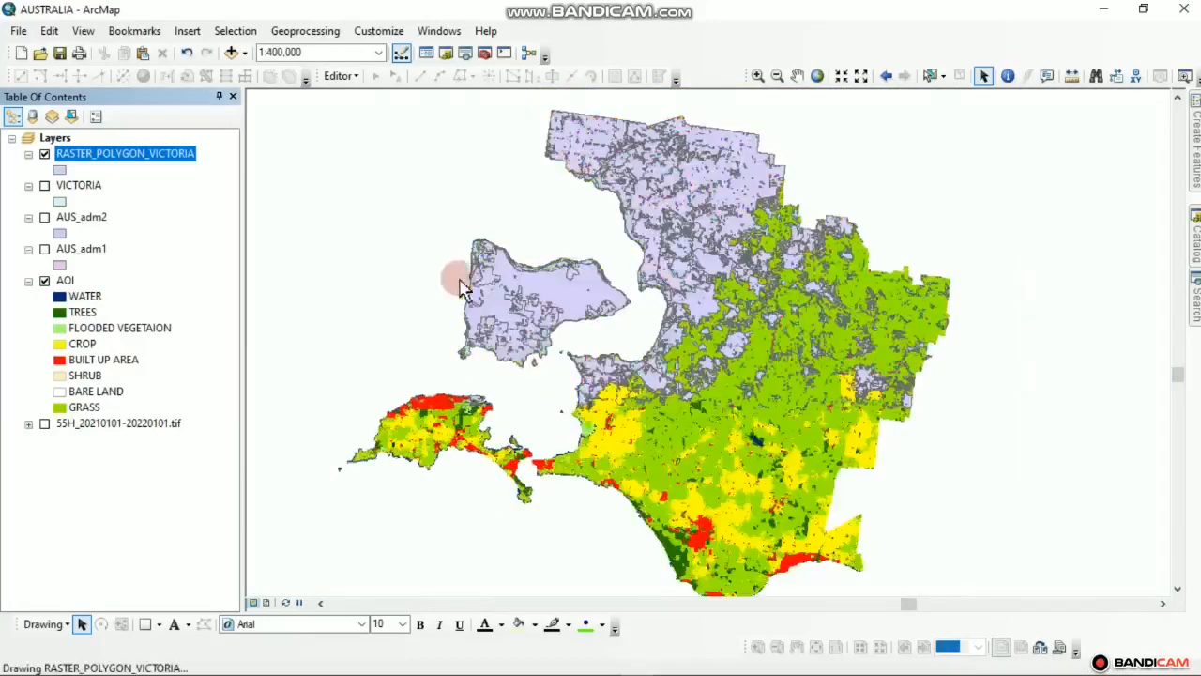
{"action": "left_click_drag", "start_coordinate": [486, 236], "coordinate": [511, 281]}
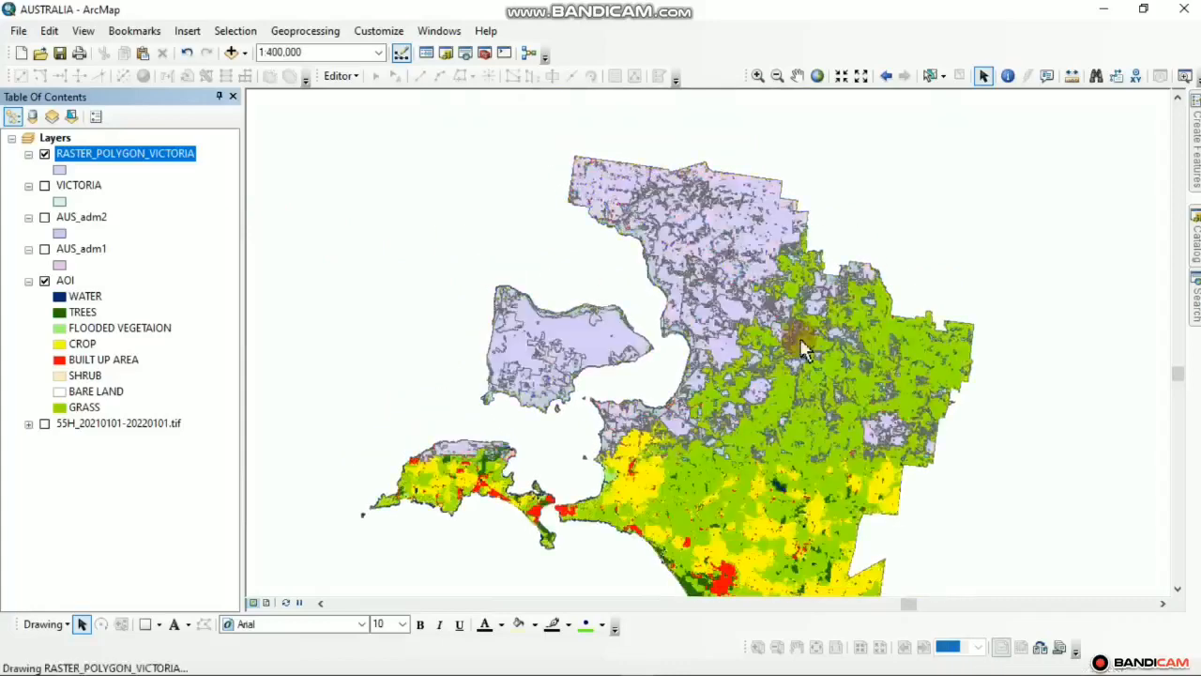
{"action": "right_click", "coordinate": [157, 155]}
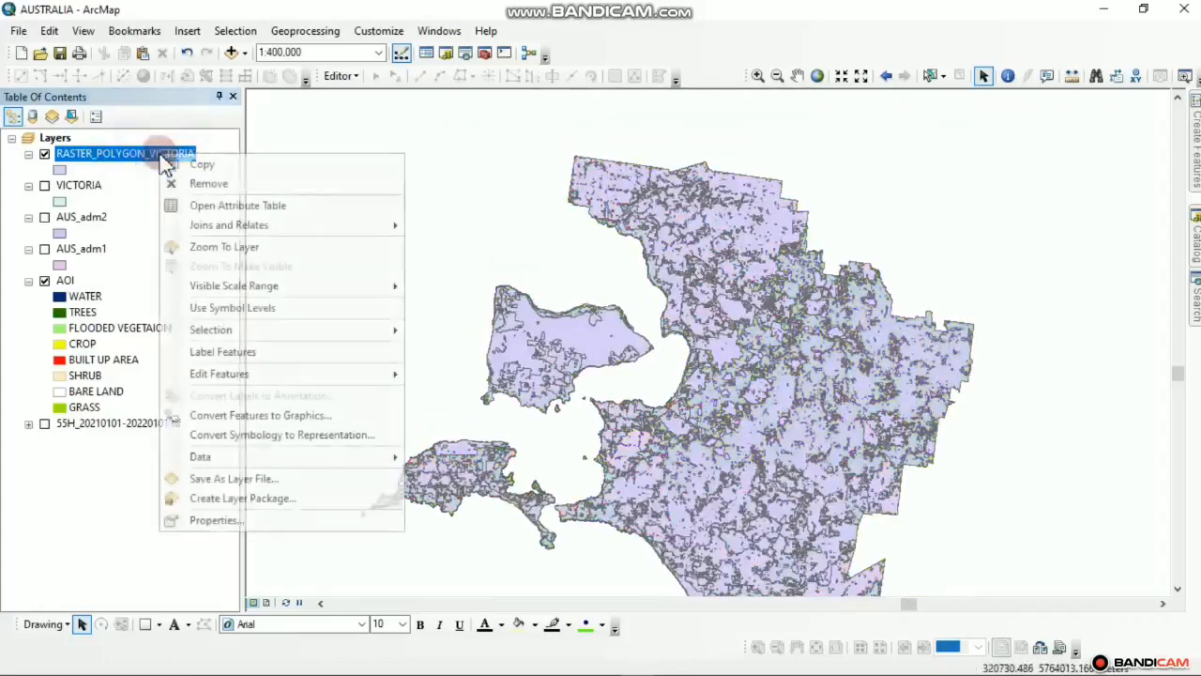
{"action": "left_click", "coordinate": [240, 206]}
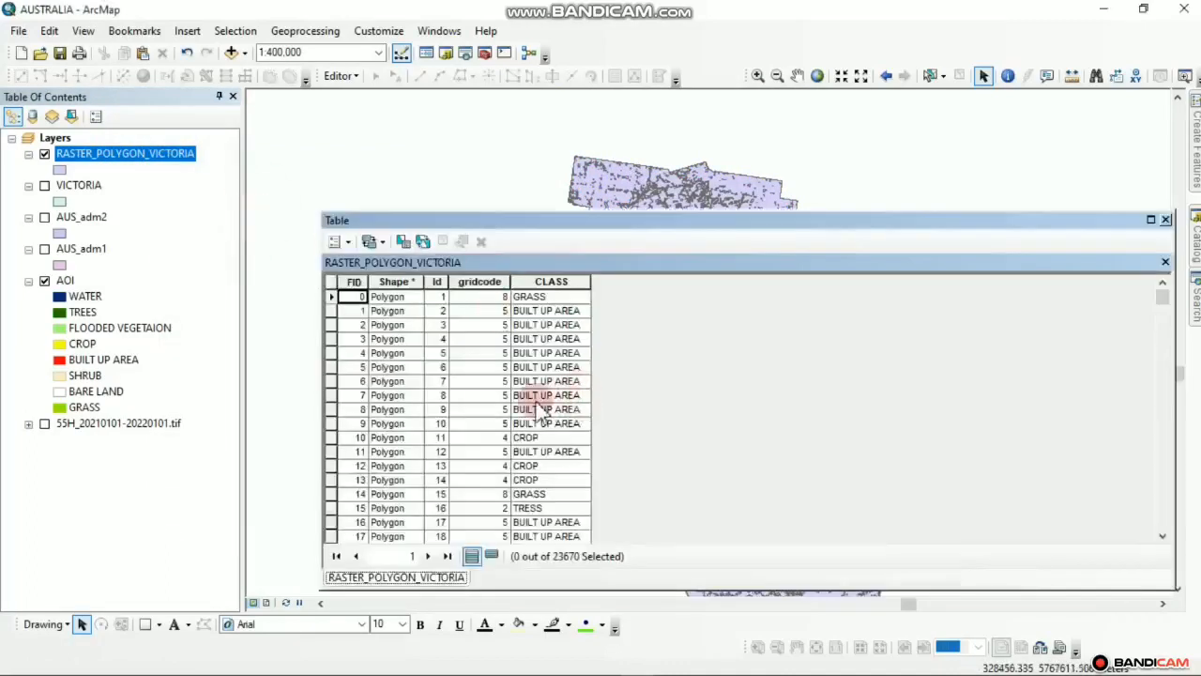
{"action": "scroll", "coordinate": [563, 404], "scroll_direction": "down", "scroll_amount": 20}
{"action": "scroll", "coordinate": [545, 423], "scroll_direction": "down", "scroll_amount": 20}
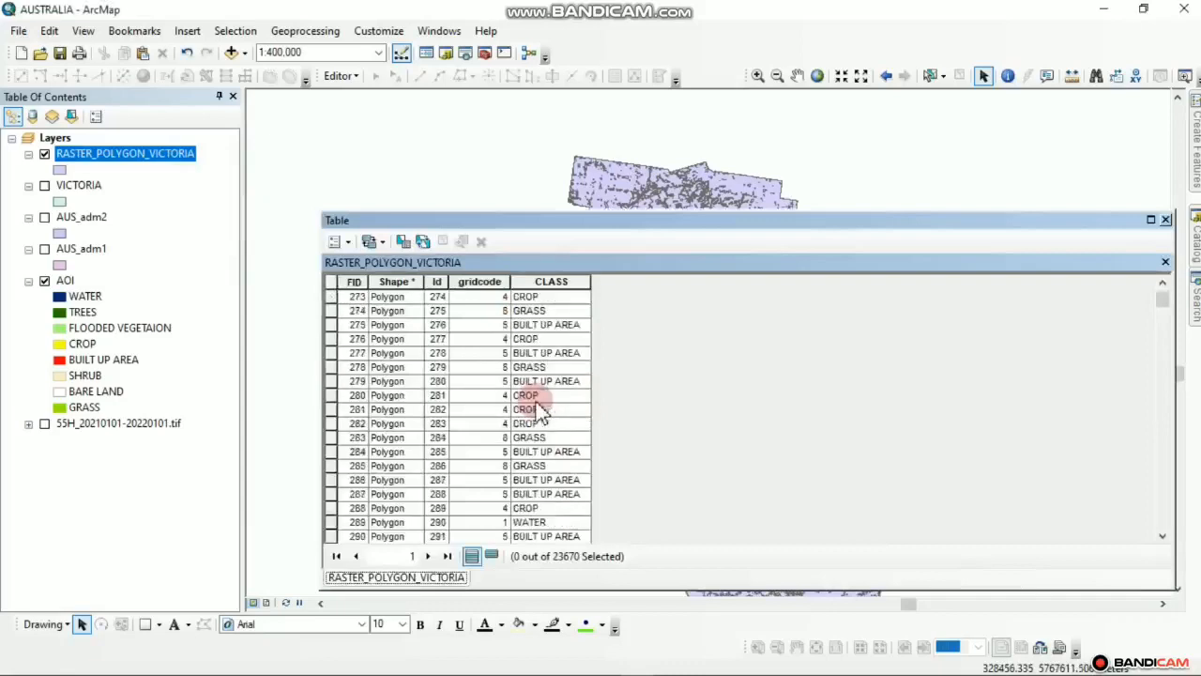
{"action": "scroll", "coordinate": [544, 429], "scroll_direction": "down", "scroll_amount": 20}
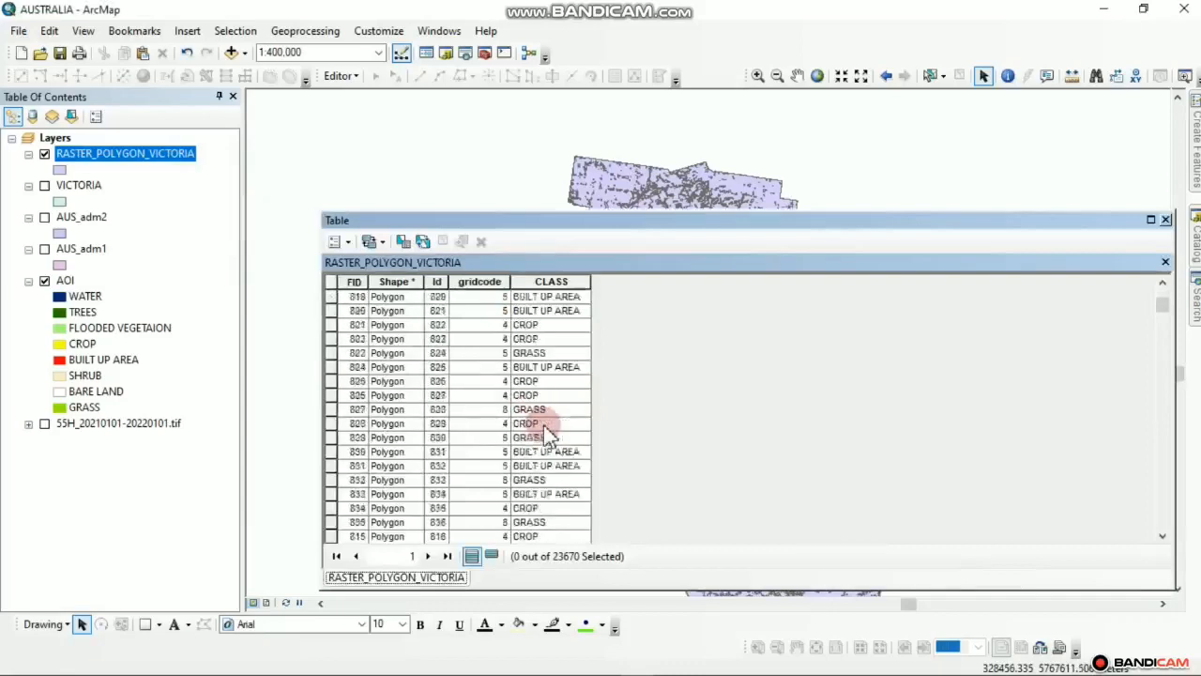
{"action": "scroll", "coordinate": [515, 435], "scroll_direction": "down", "scroll_amount": 20}
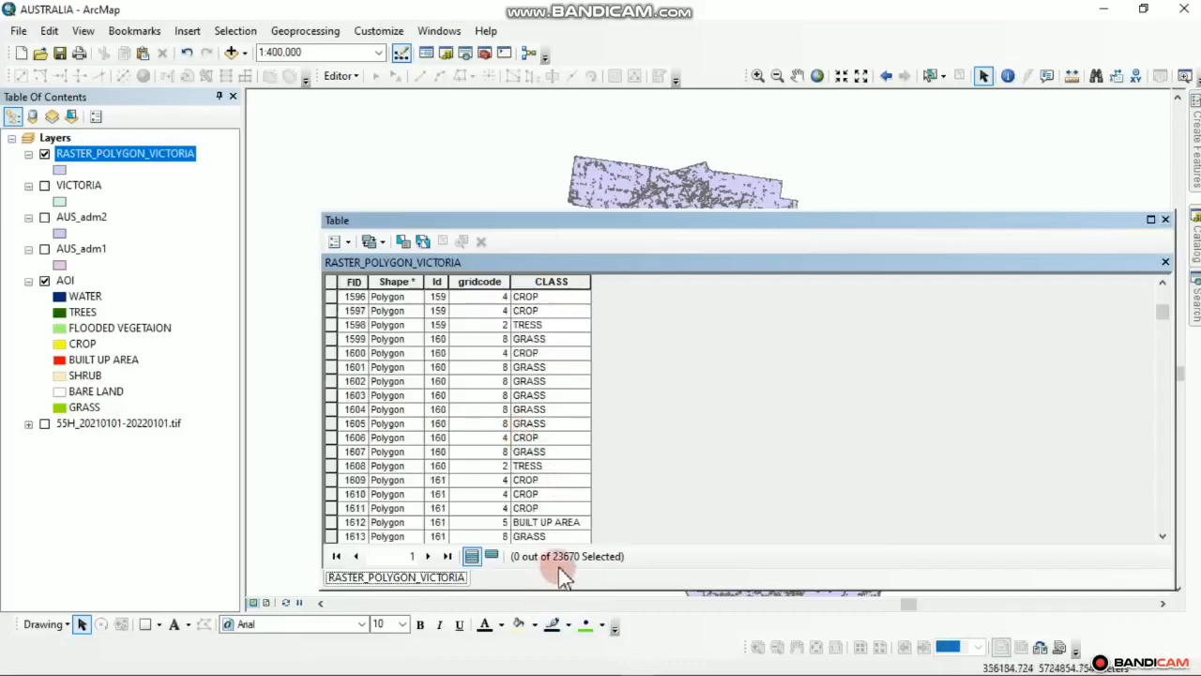
{"action": "scroll", "coordinate": [523, 370], "scroll_direction": "up", "scroll_amount": 20}
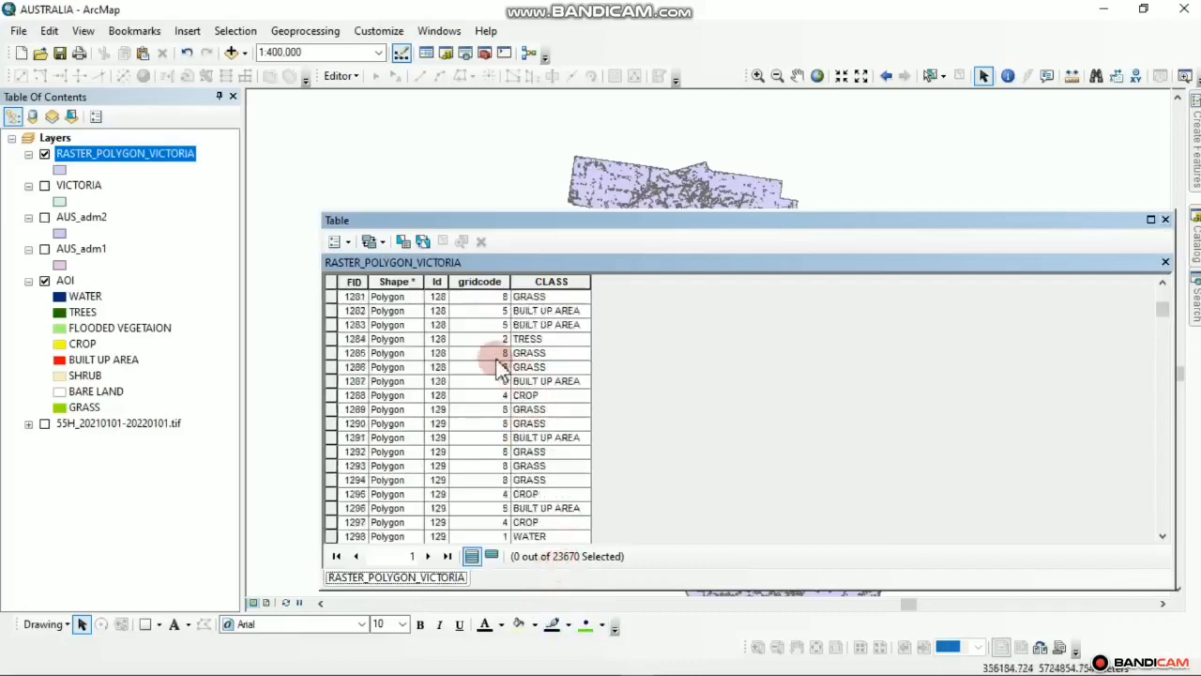
{"action": "scroll", "coordinate": [499, 368], "scroll_direction": "up", "scroll_amount": 20}
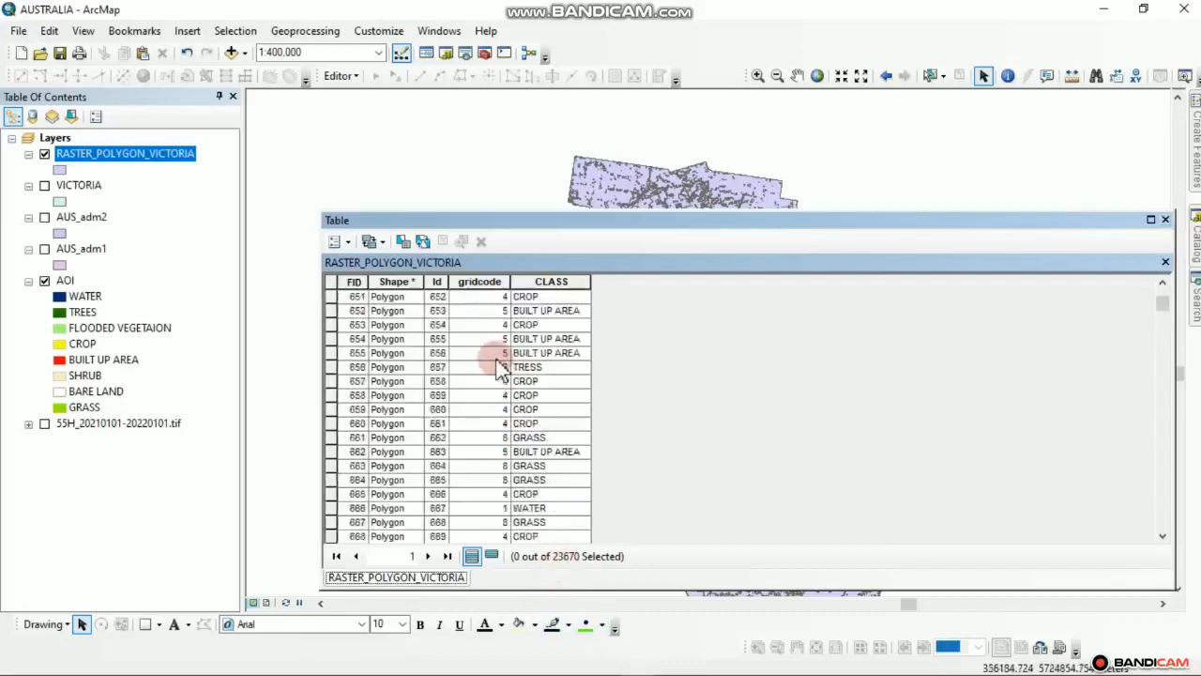
- Add a field named AREA_COVER of type Double to the RASTER_POLYGON_VICTORIA attribute table
{"action": "scroll", "coordinate": [530, 372], "scroll_direction": "up", "scroll_amount": 20}
{"action": "left_click", "coordinate": [345, 240]}
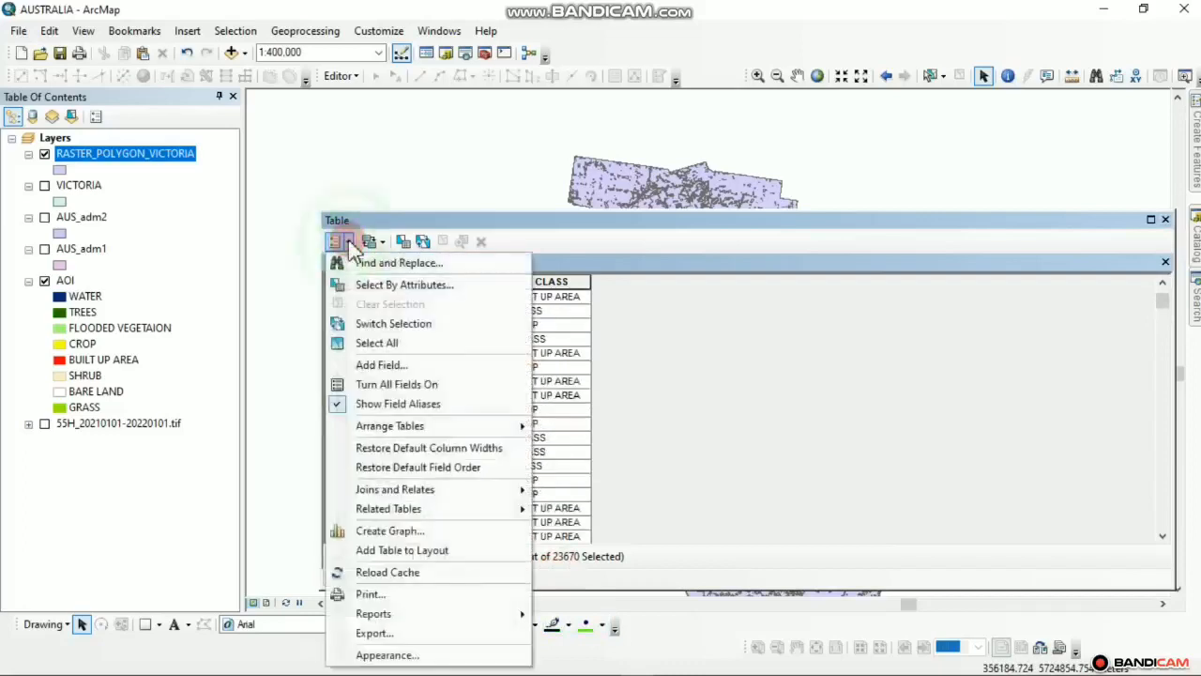
{"action": "left_click", "coordinate": [383, 364]}
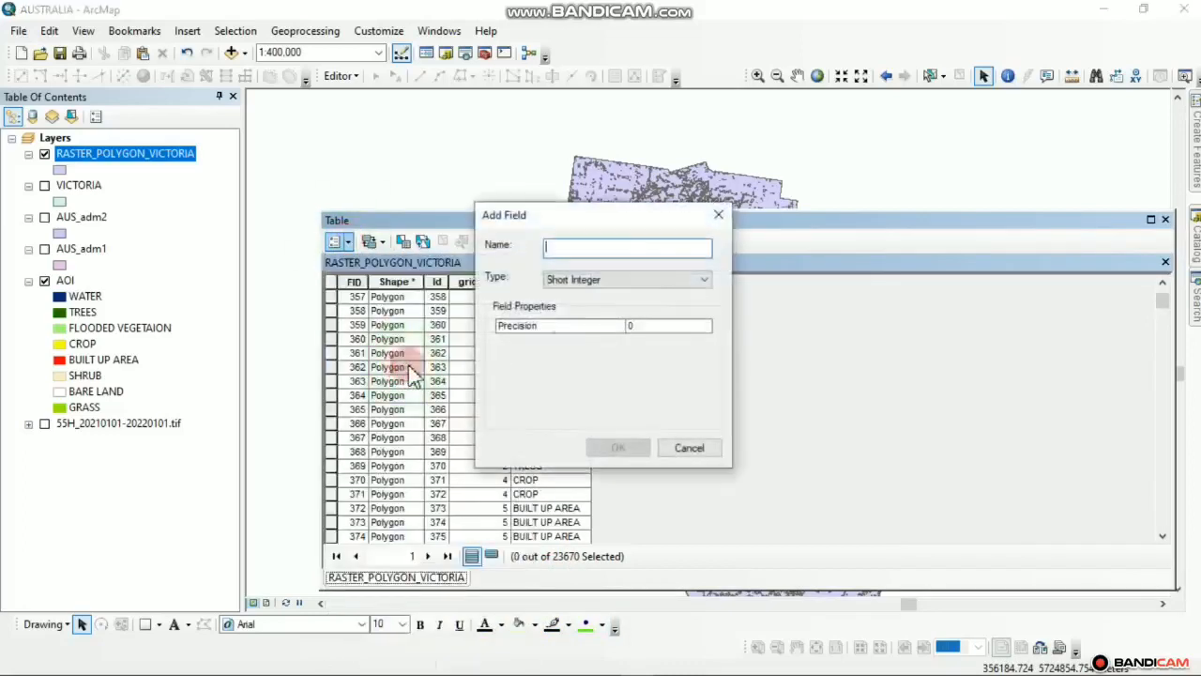
{"action": "type", "text": "AREA_COVER"}
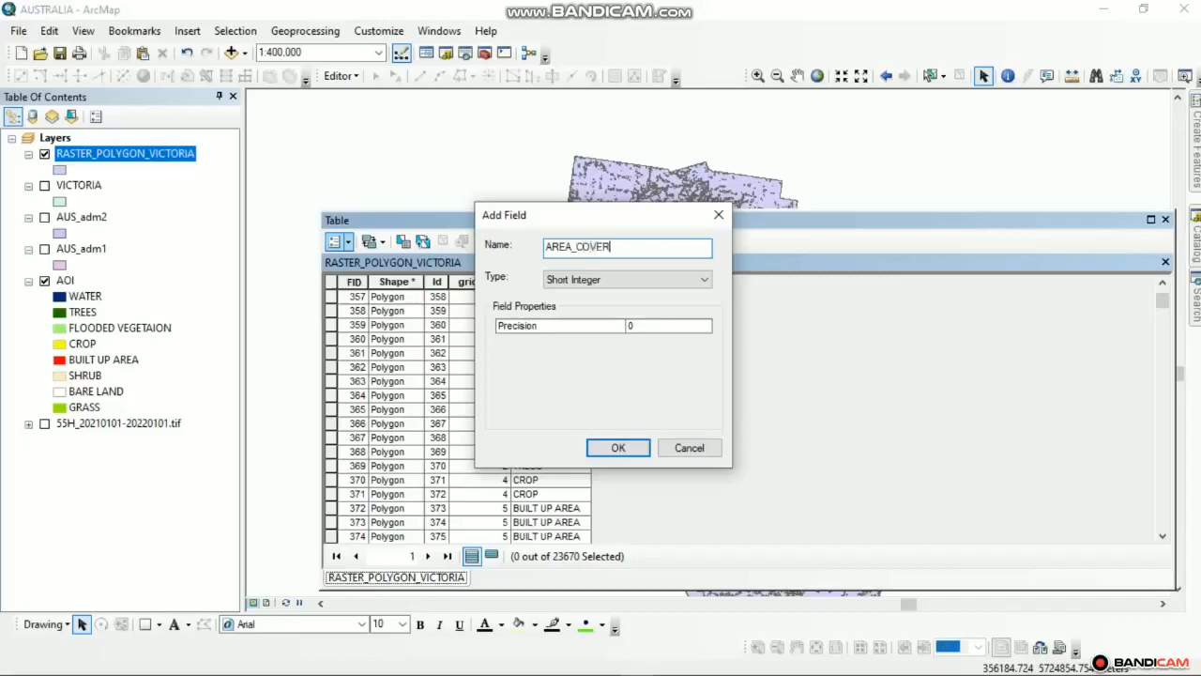
{"action": "left_click", "coordinate": [688, 278]}
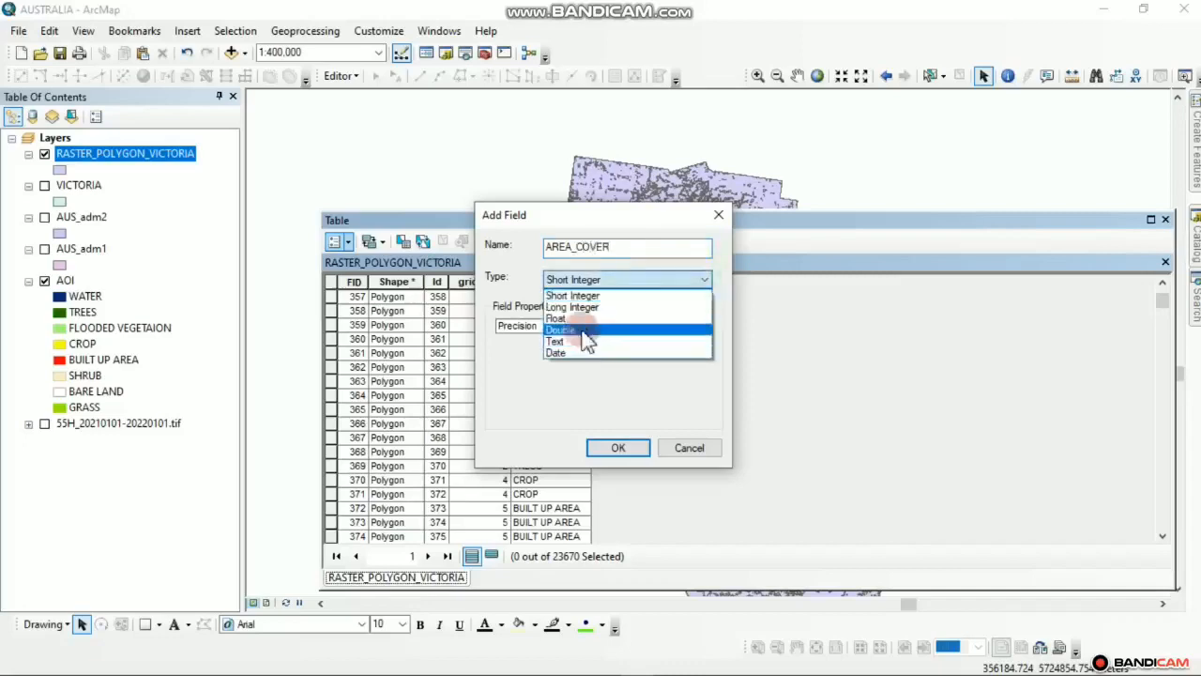
{"action": "left_click", "coordinate": [584, 331]}
{"action": "left_click", "coordinate": [622, 450]}
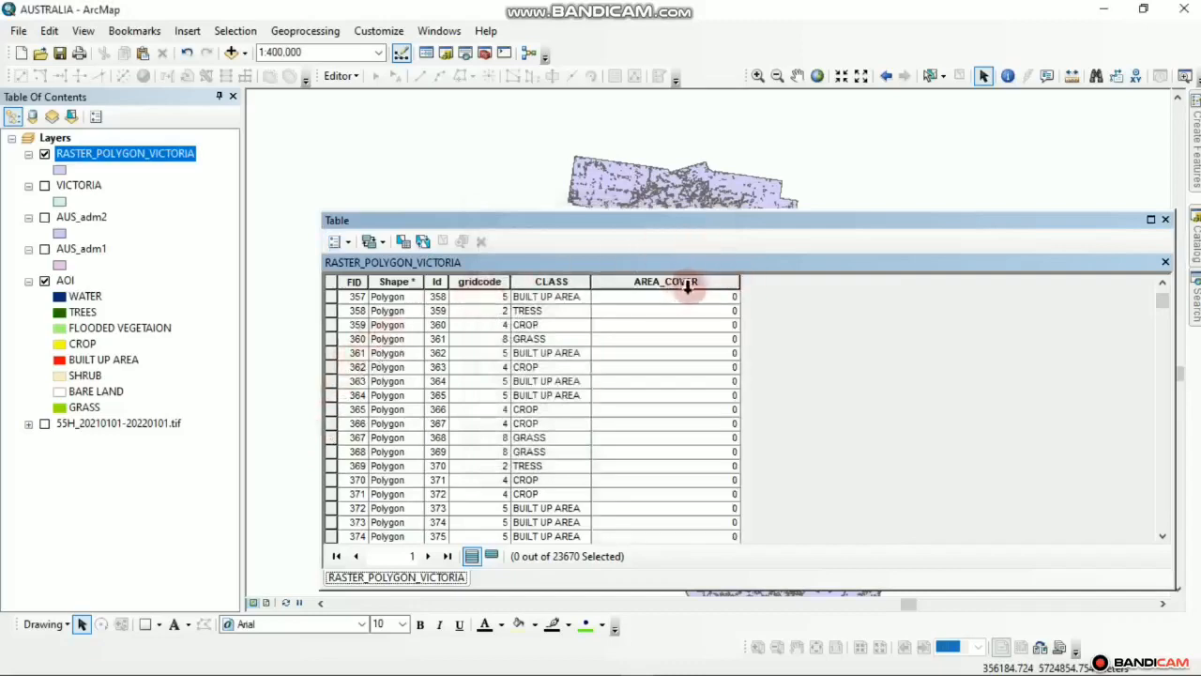
- Calculate the polygon areas in hectares into the AREA_COVER field, using the data source's coordinate system
{"action": "left_click", "coordinate": [688, 282]}
{"action": "right_click", "coordinate": [695, 281]}
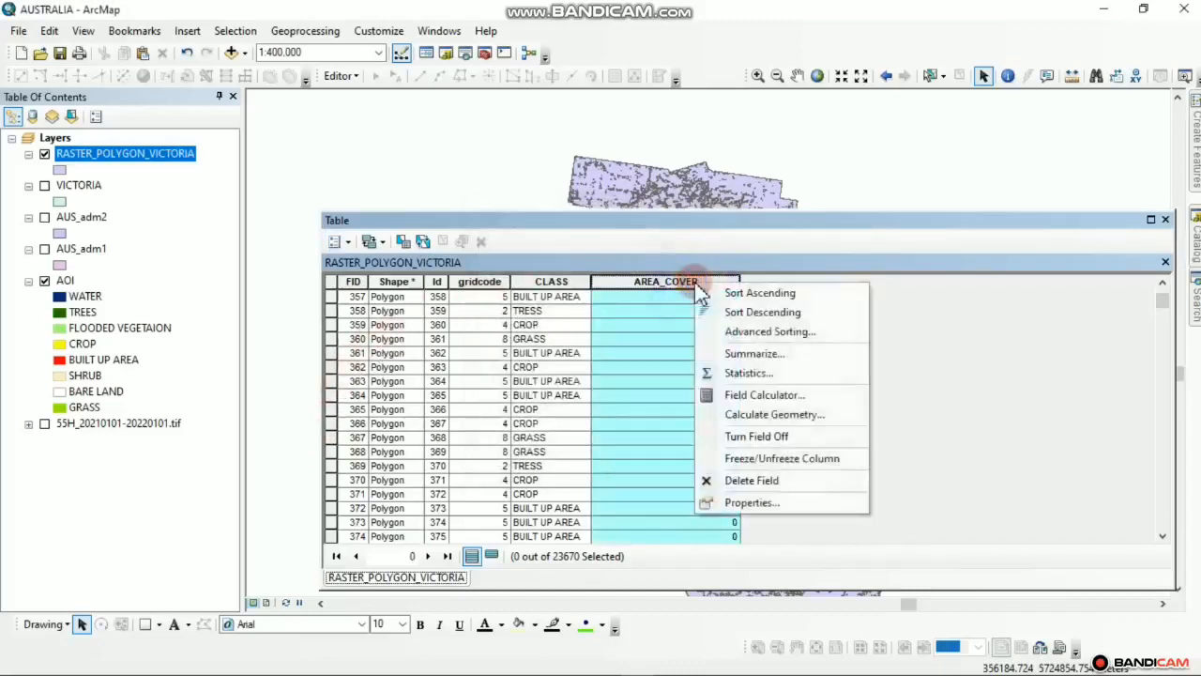
{"action": "left_click", "coordinate": [794, 419]}
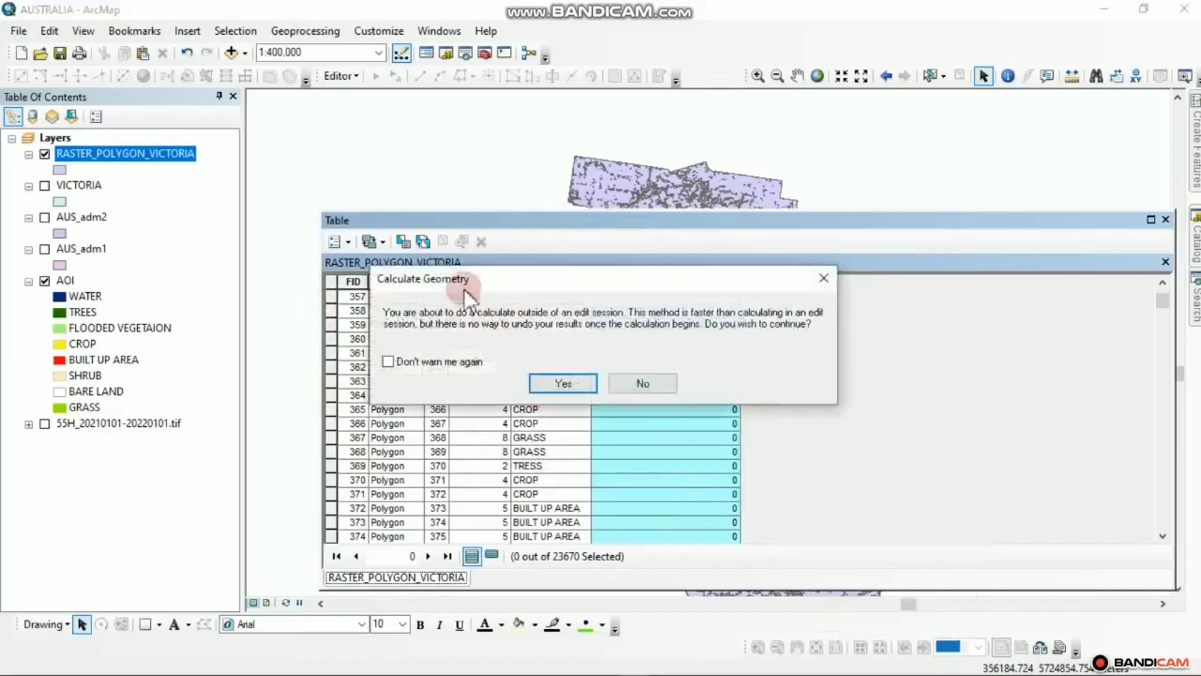
{"action": "left_click", "coordinate": [561, 385]}
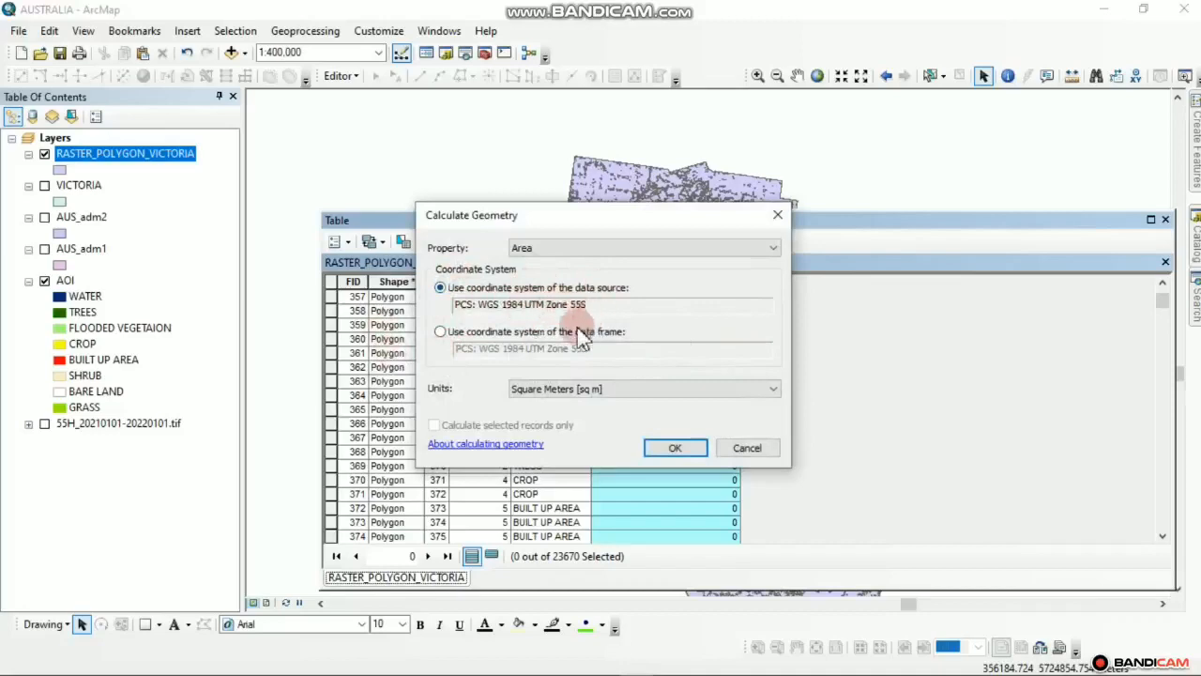
{"action": "left_click", "coordinate": [644, 389]}
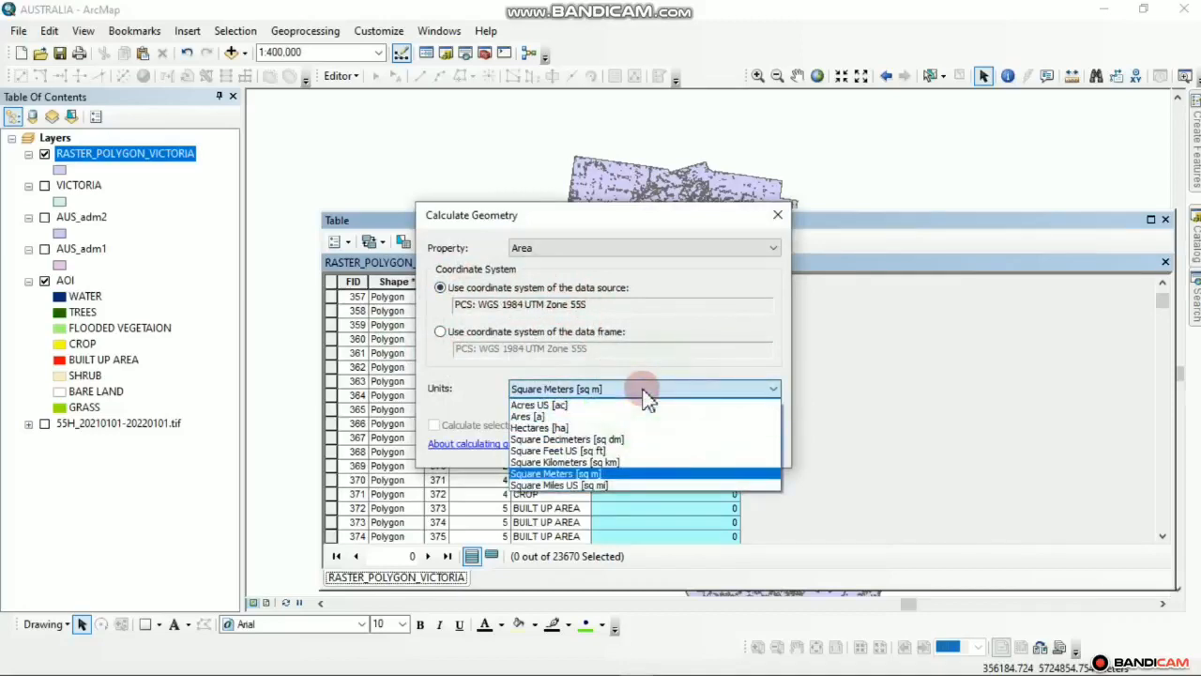
{"action": "left_click", "coordinate": [561, 426]}
{"action": "left_click", "coordinate": [674, 450]}
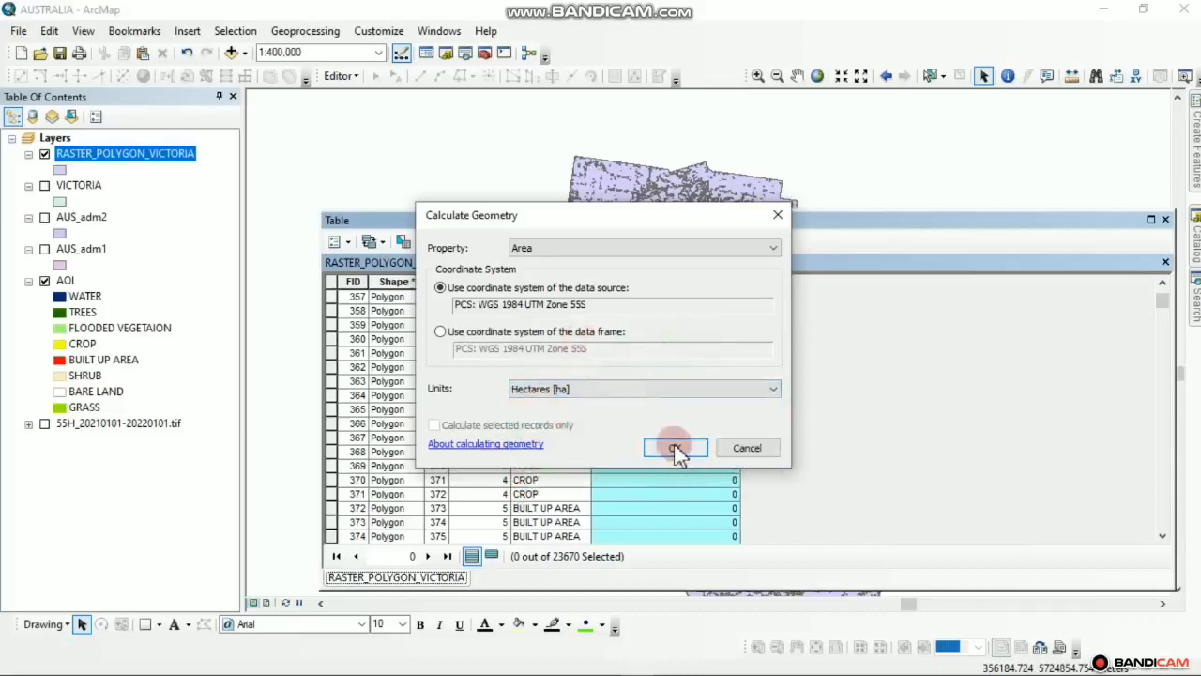
{"action": "left_click", "coordinate": [563, 383]}
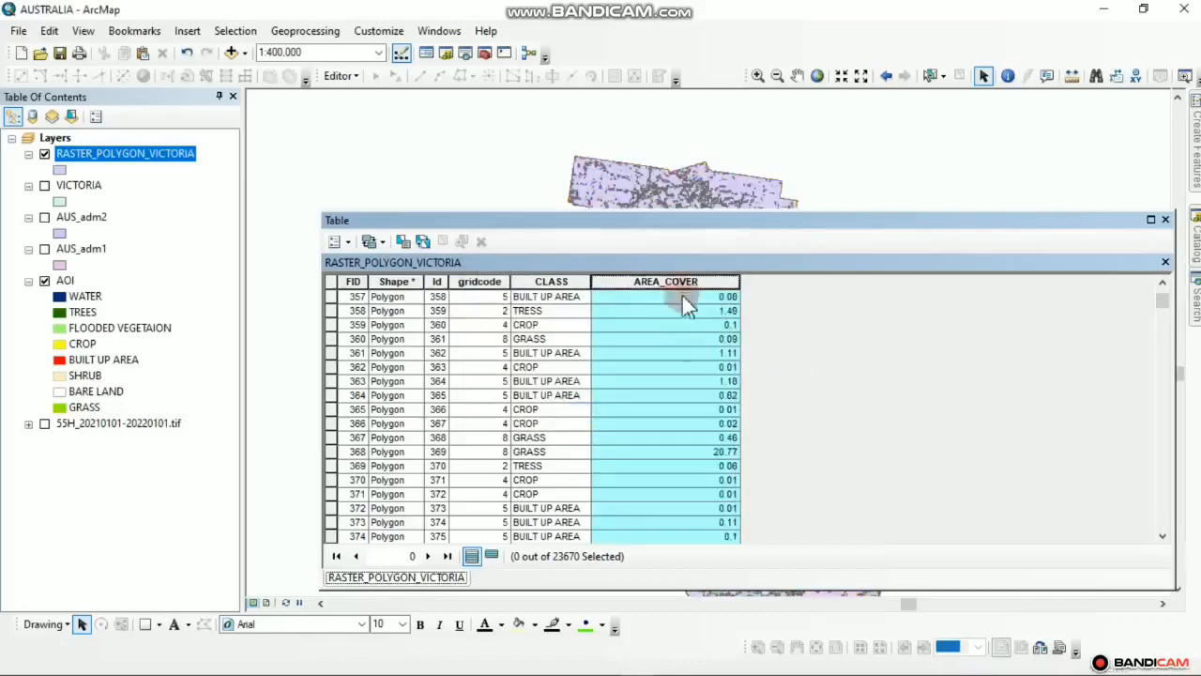
- Select all records in the RASTER_POLYGON_VICTORIA attribute table
{"action": "scroll", "coordinate": [684, 343], "scroll_direction": "down", "scroll_amount": 15}
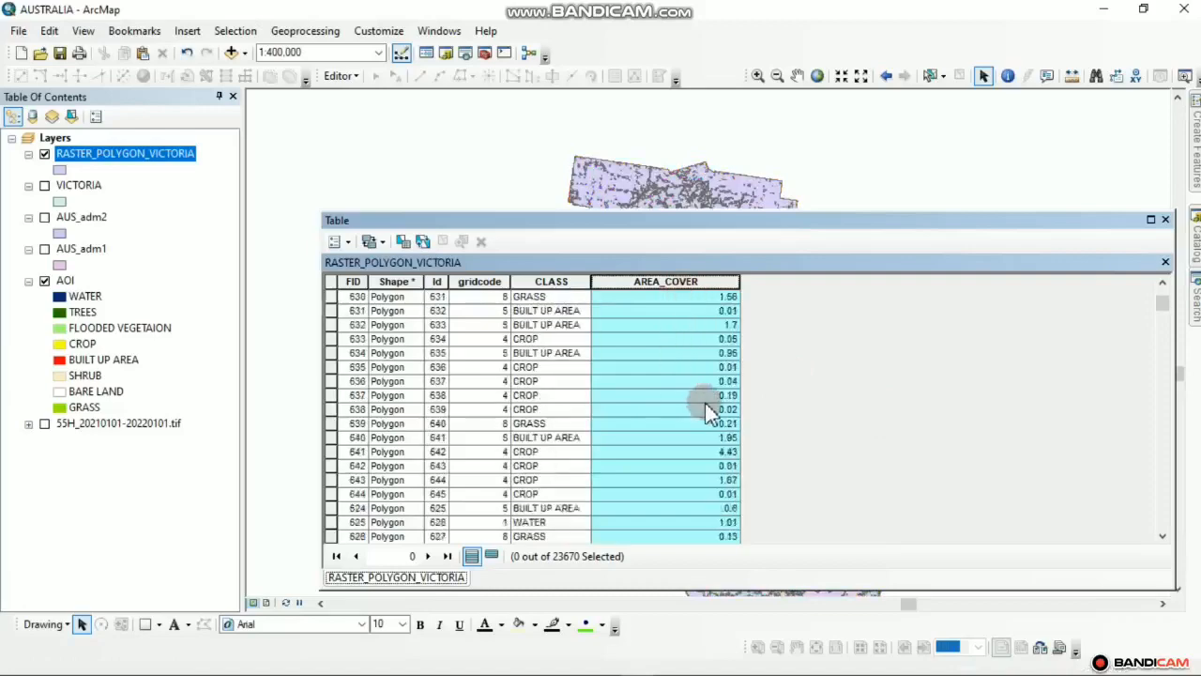
{"action": "scroll", "coordinate": [706, 409], "scroll_direction": "down", "scroll_amount": 20}
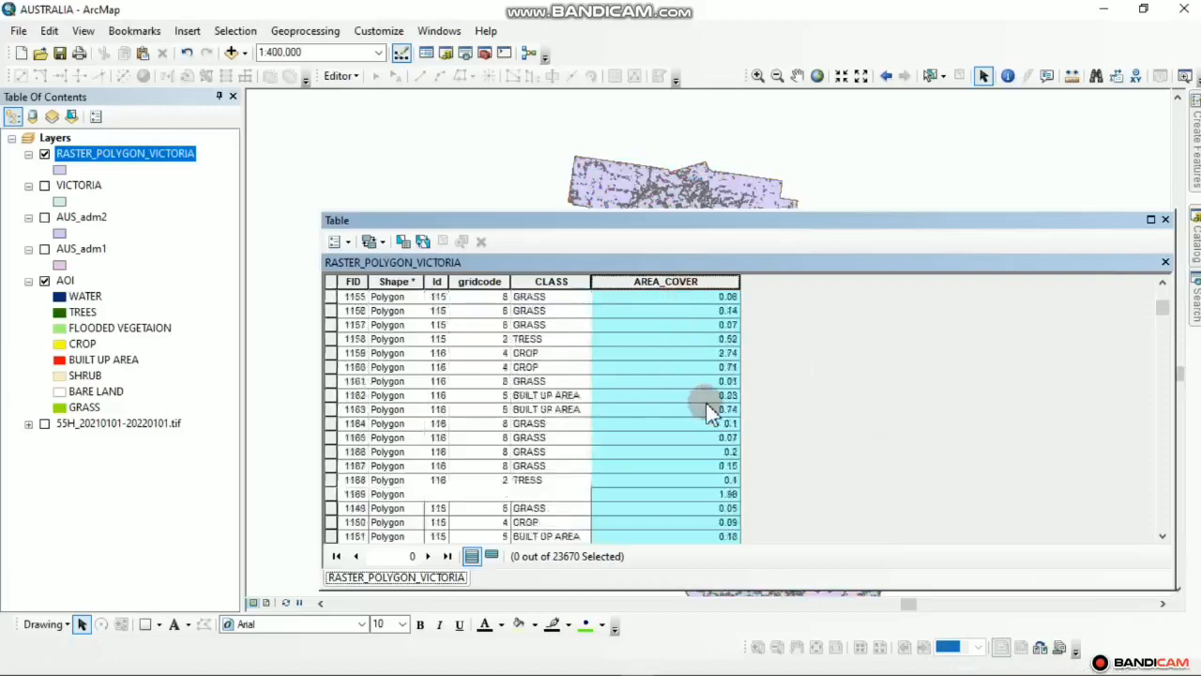
{"action": "scroll", "coordinate": [707, 409], "scroll_direction": "down", "scroll_amount": 20}
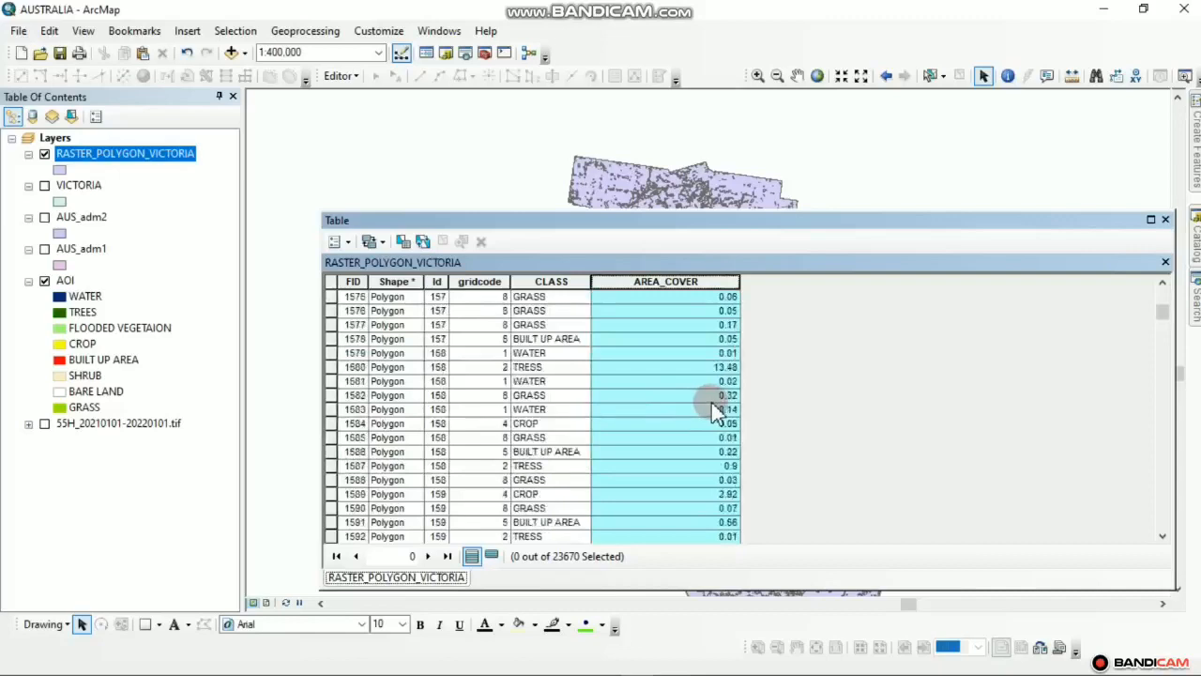
{"action": "scroll", "coordinate": [711, 401], "scroll_direction": "down", "scroll_amount": 15}
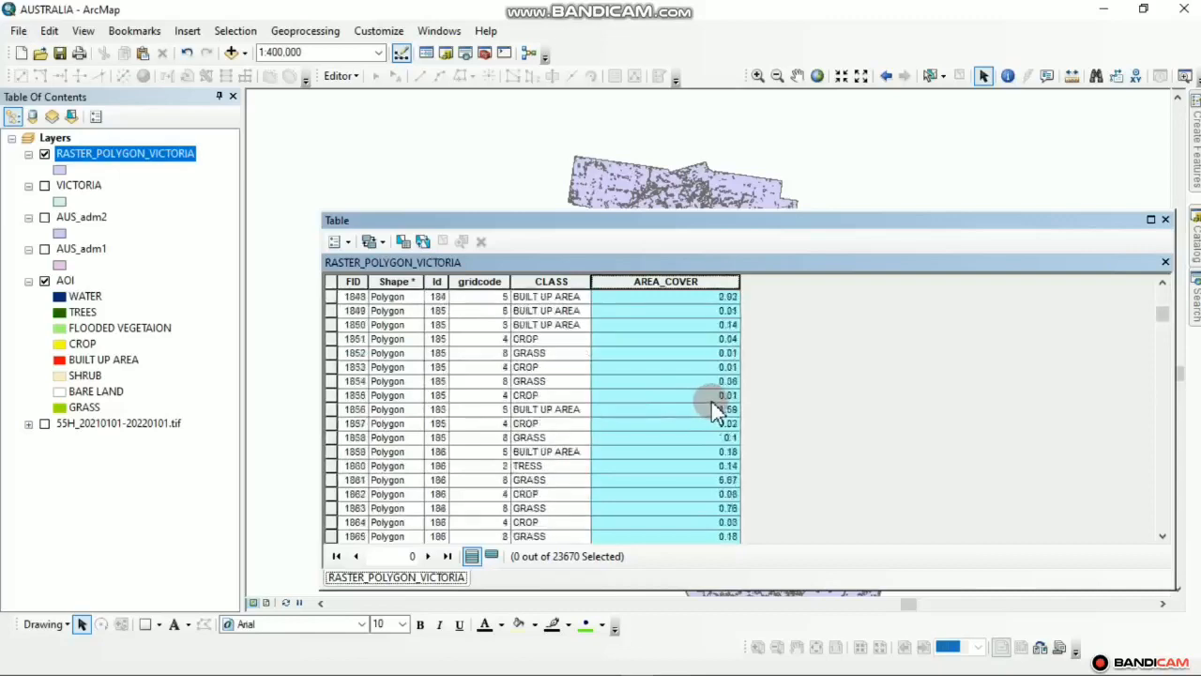
{"action": "scroll", "coordinate": [711, 401], "scroll_direction": "up", "scroll_amount": 19}
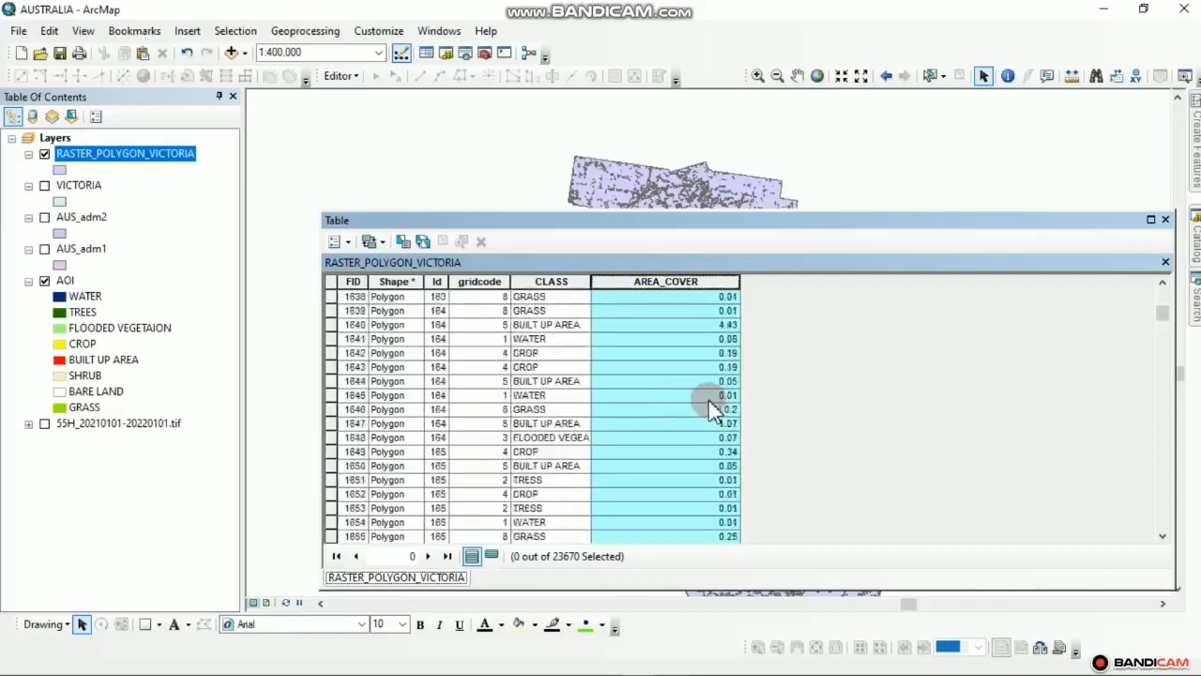
{"action": "left_click", "coordinate": [338, 284]}
{"action": "left_click", "coordinate": [331, 283]}
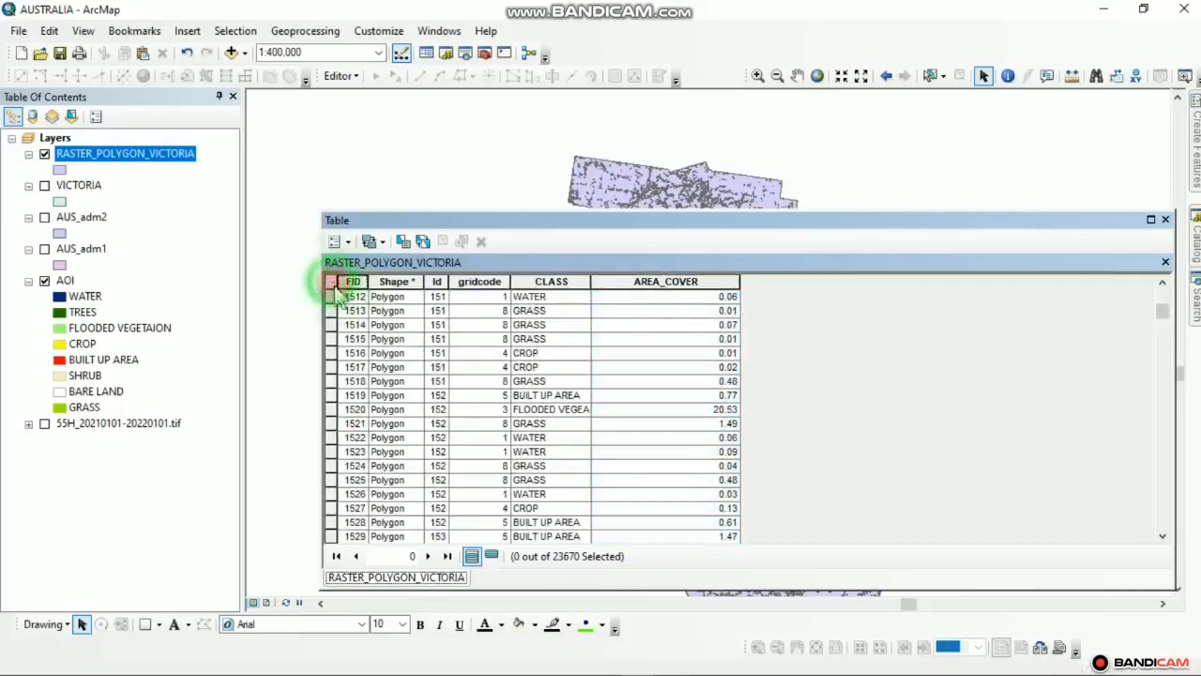
{"action": "left_click_drag", "start_coordinate": [331, 297], "coordinate": [372, 360]}
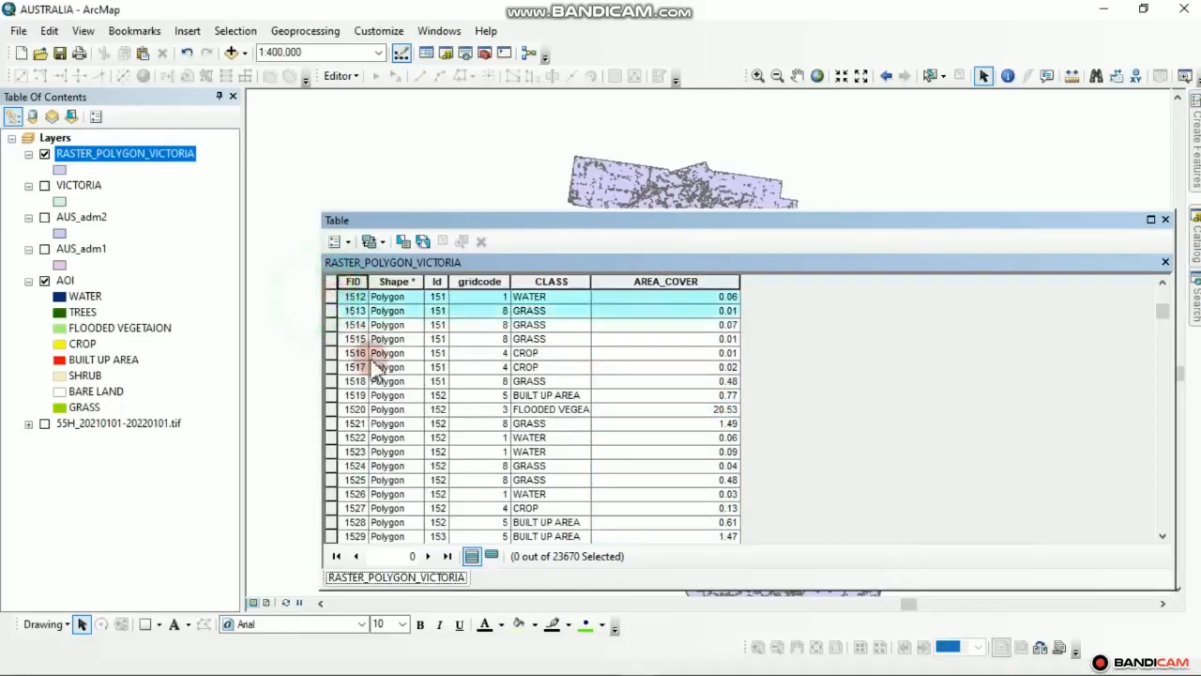
{"action": "left_click", "coordinate": [329, 283]}
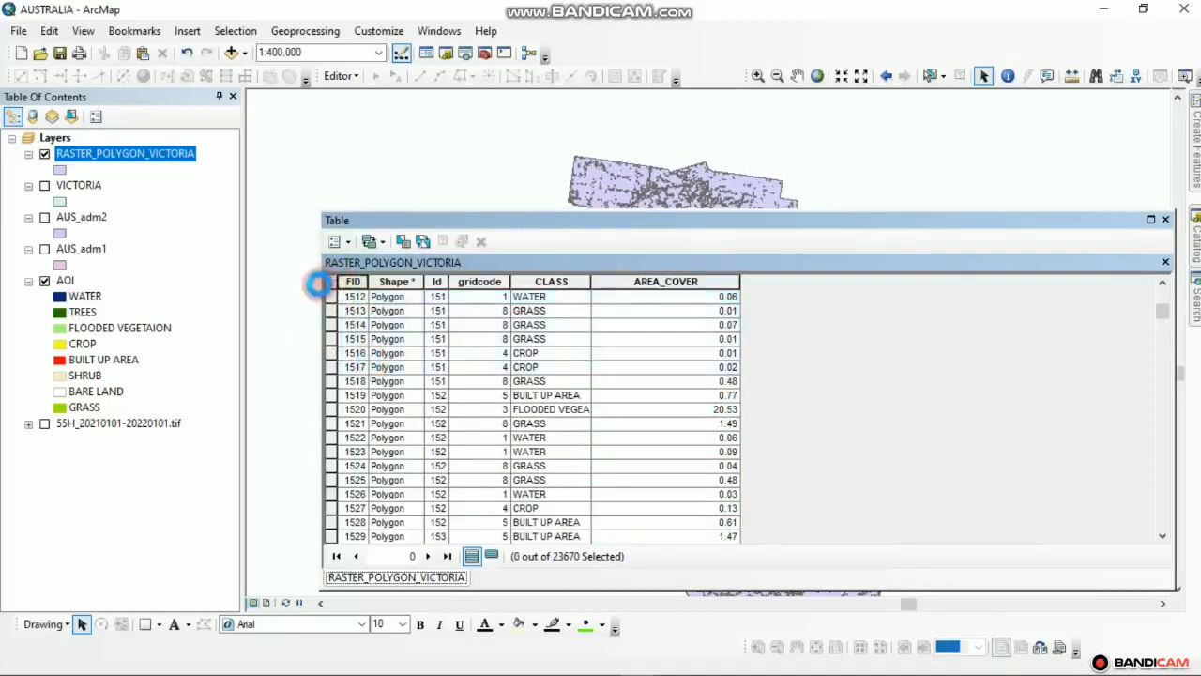
{"action": "left_click", "coordinate": [339, 280]}
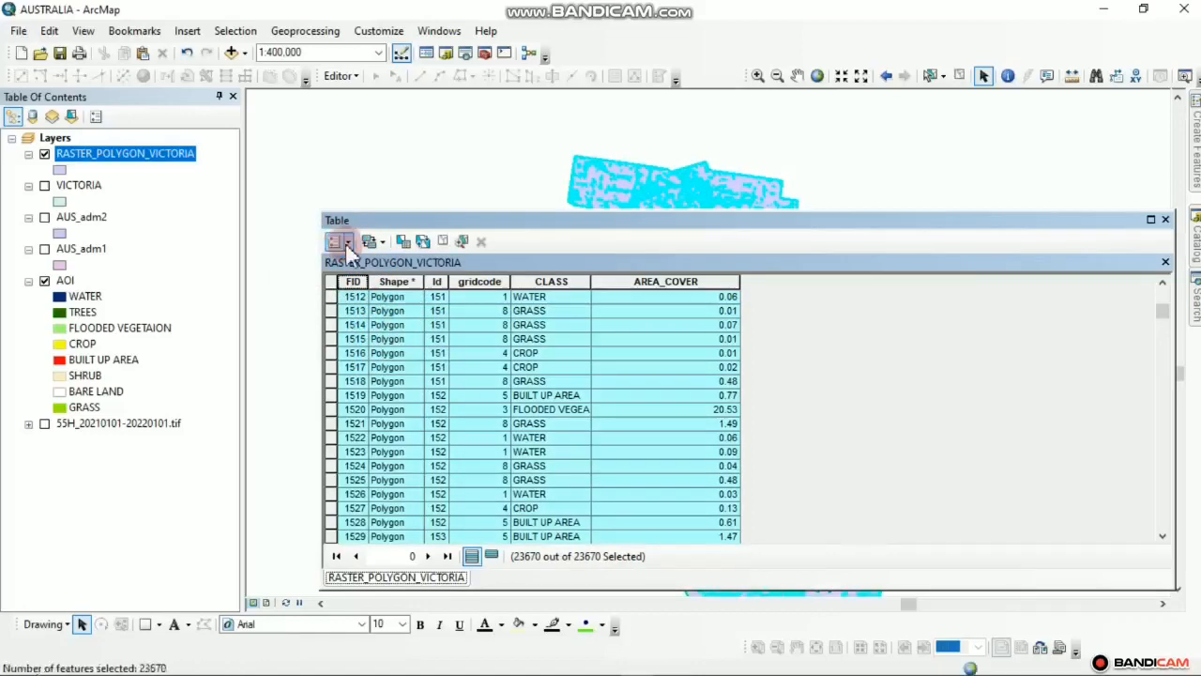
- Start exporting the selected table records and choose the Downloads\SENTINEL-2 SAT. IMAGERY home folder as the output location
{"action": "left_click", "coordinate": [344, 242]}
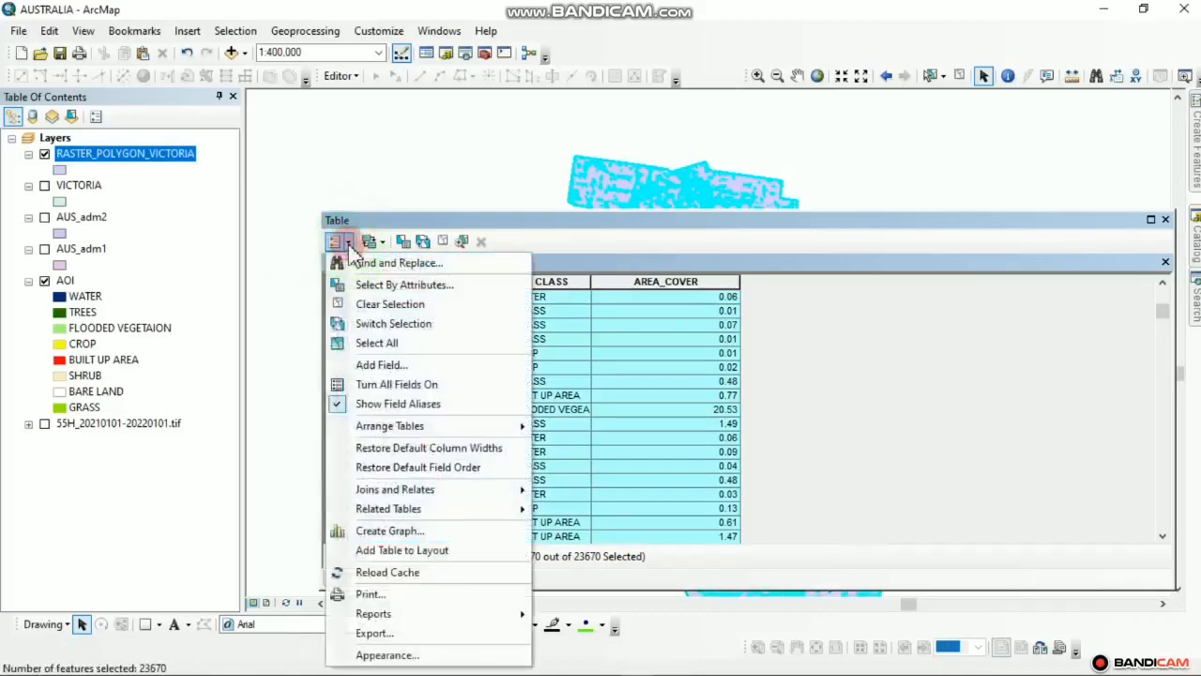
{"action": "left_click", "coordinate": [394, 634]}
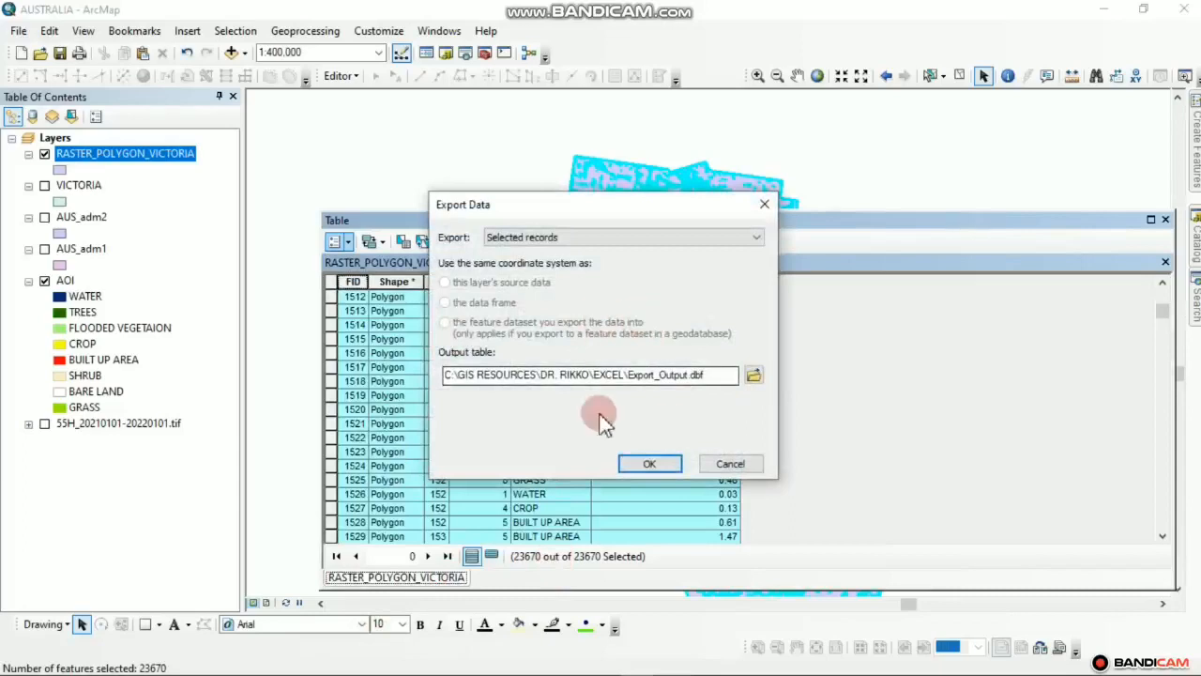
{"action": "left_click", "coordinate": [752, 377]}
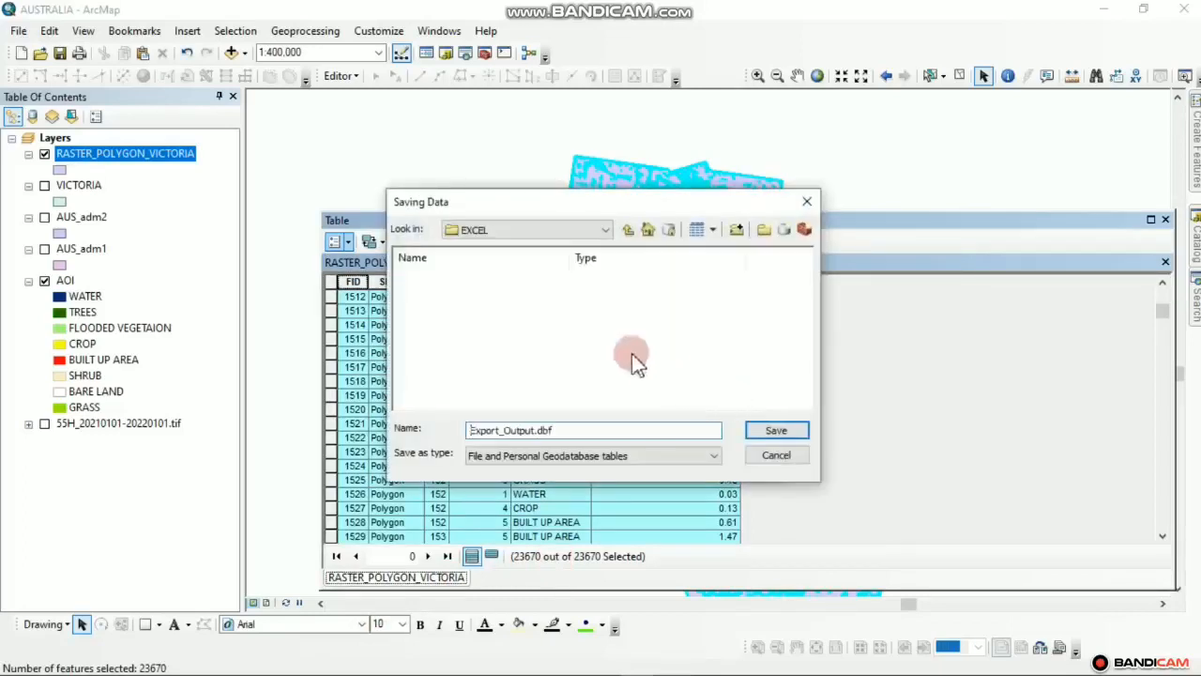
{"action": "left_click", "coordinate": [626, 229]}
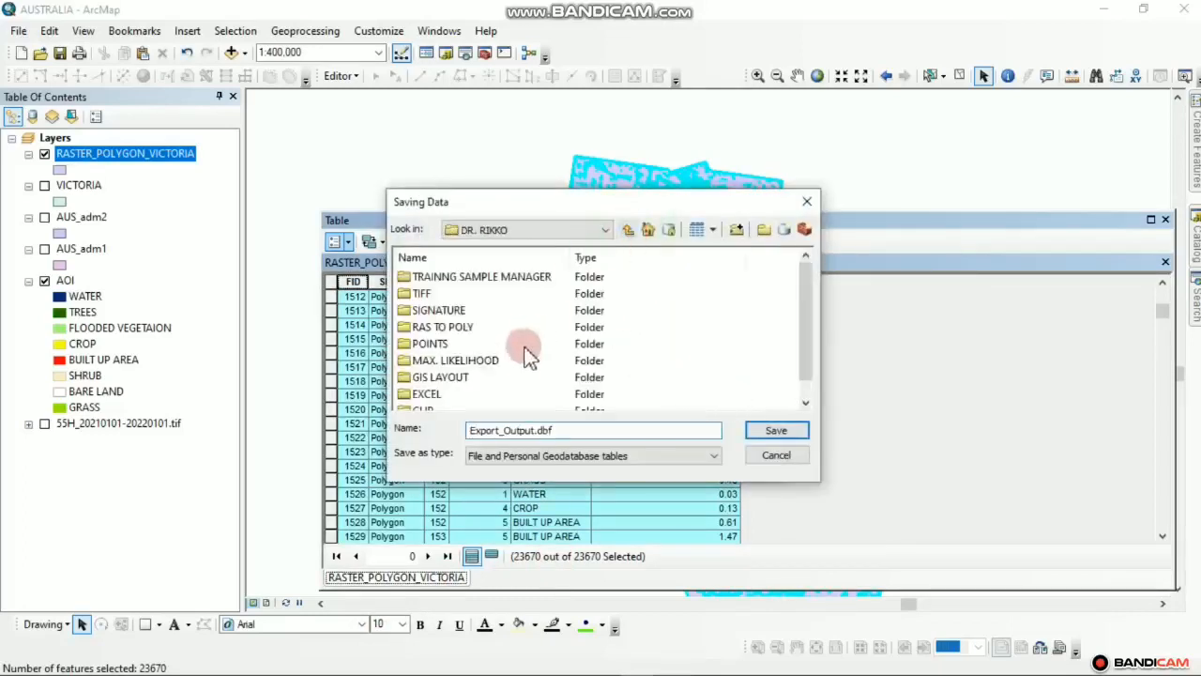
{"action": "left_click", "coordinate": [626, 229]}
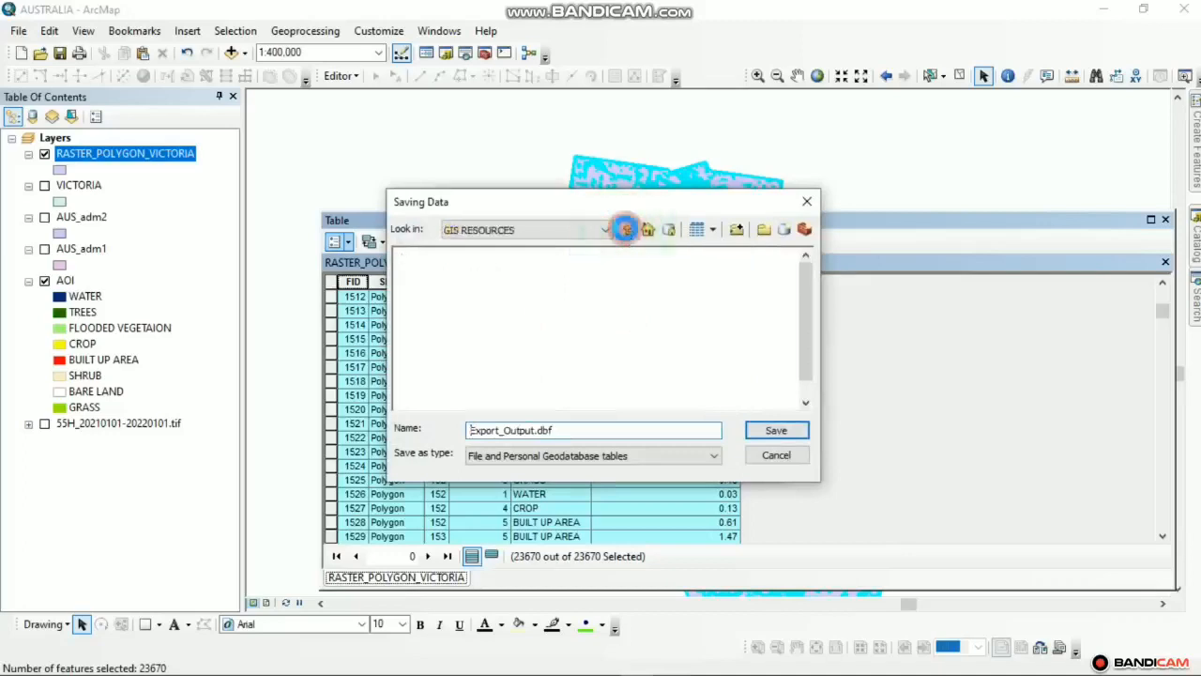
{"action": "left_click", "coordinate": [607, 230]}
{"action": "scroll", "coordinate": [527, 309], "scroll_direction": "up", "scroll_amount": 1}
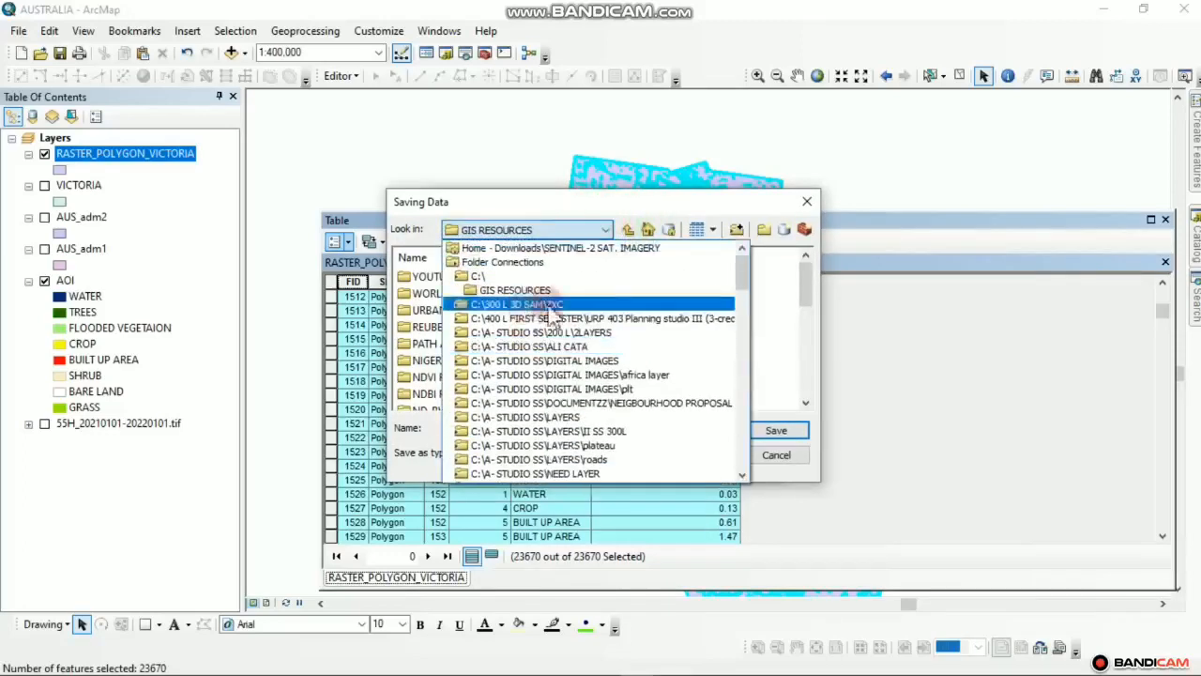
{"action": "left_click", "coordinate": [582, 250]}
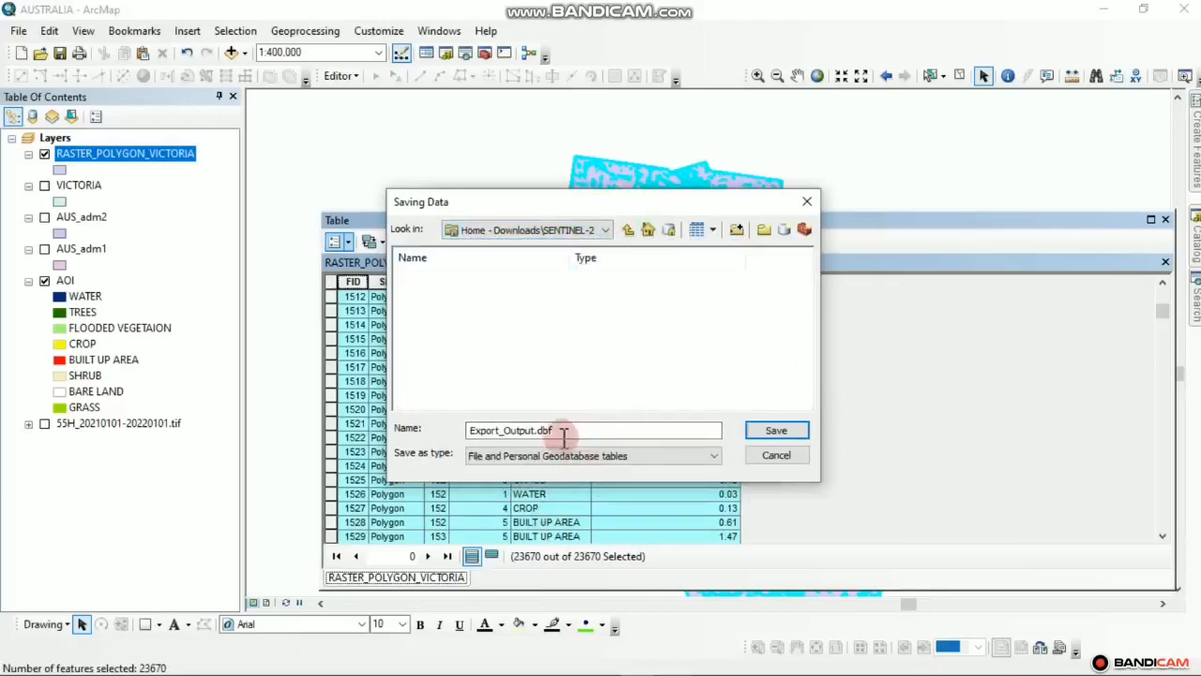
- Name the output table VICTORIA_DISTRICT, set its type to dBASE Table, and run the export
{"action": "left_click_drag", "start_coordinate": [564, 433], "coordinate": [452, 430]}
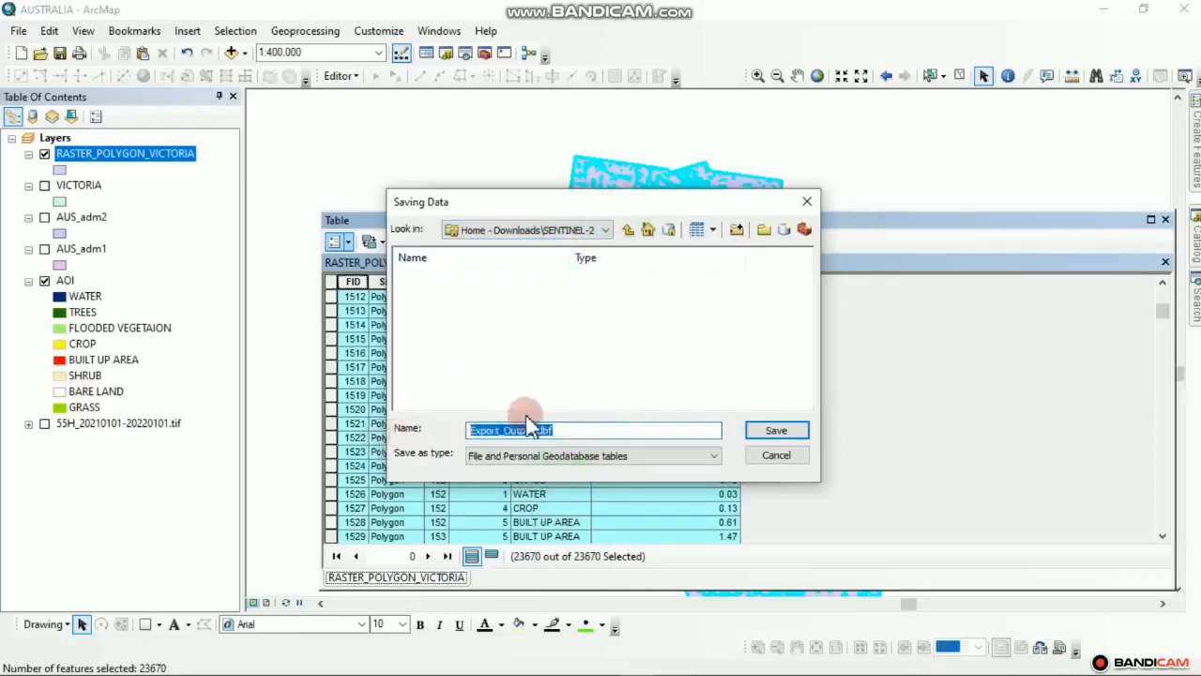
{"action": "type", "text": "VICTORIA_DISTRICT"}
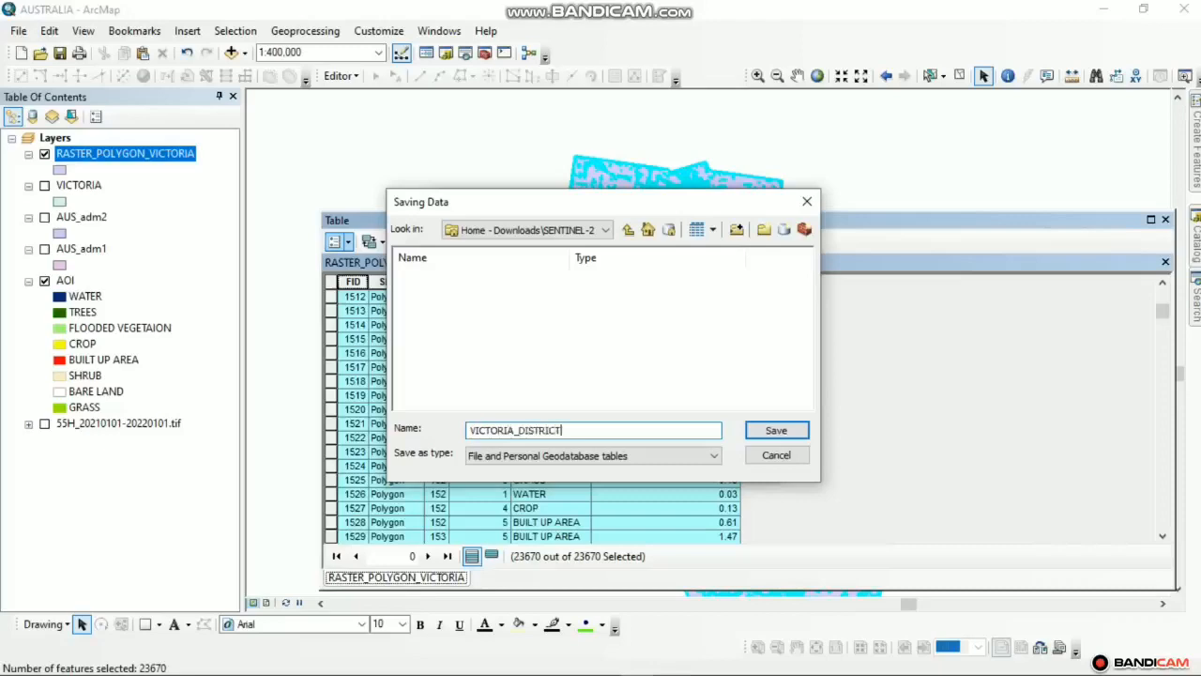
{"action": "left_click", "coordinate": [672, 457]}
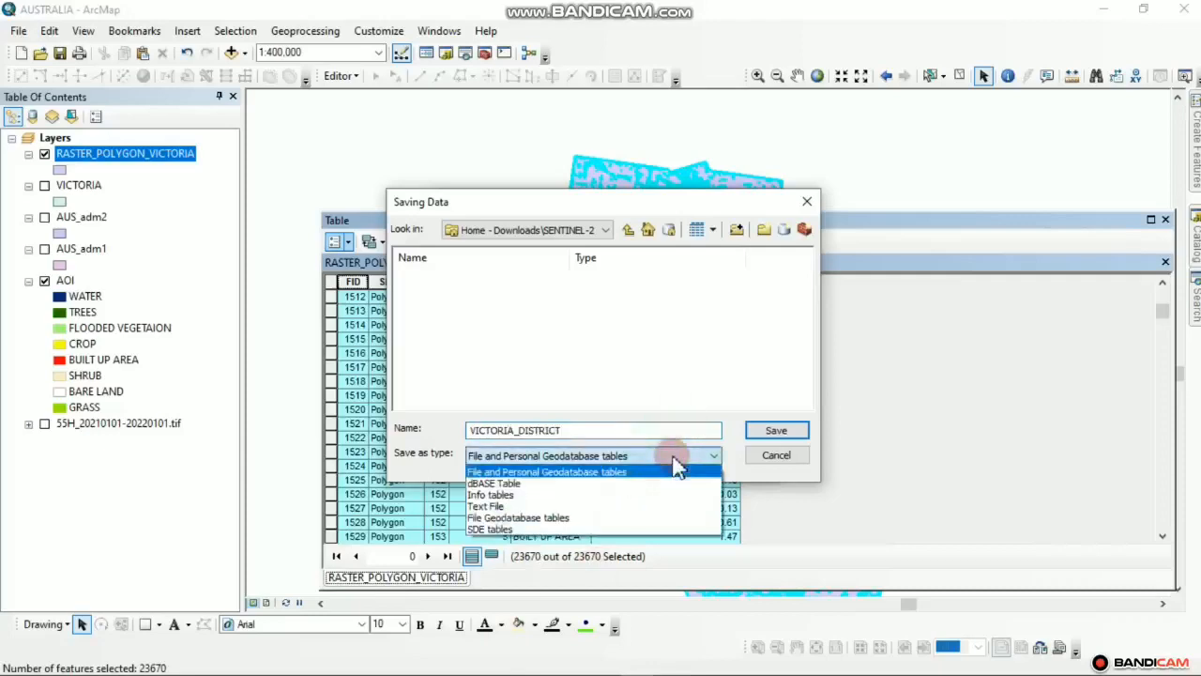
{"action": "left_click", "coordinate": [513, 484]}
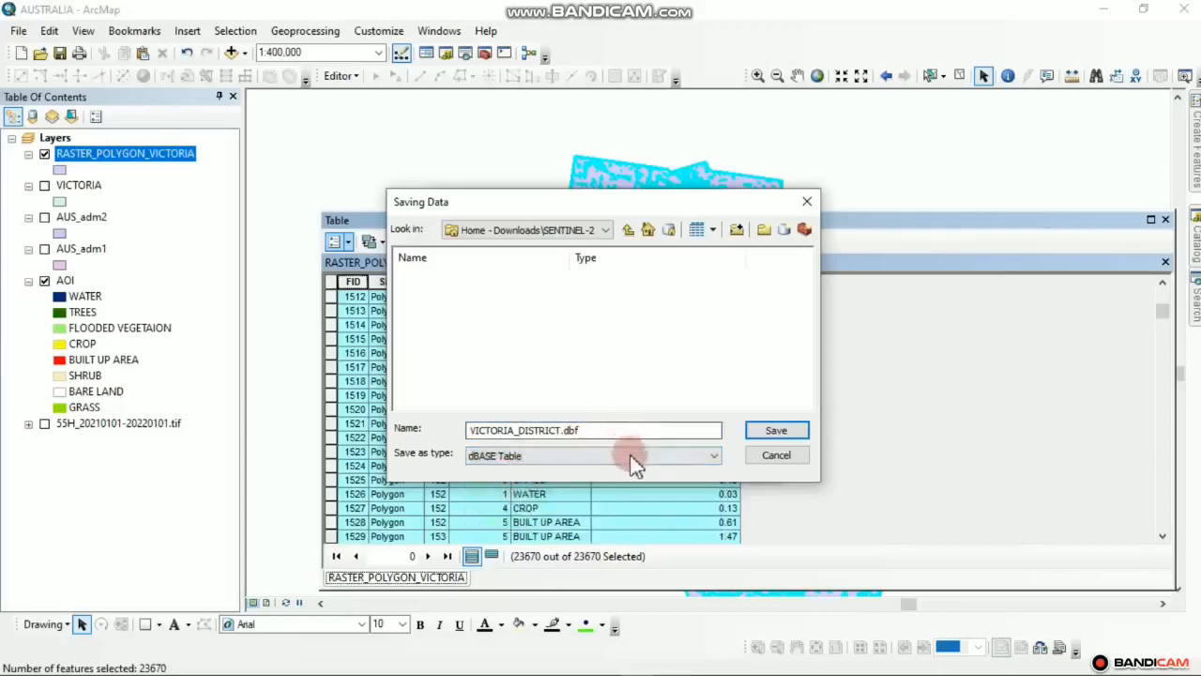
{"action": "left_click", "coordinate": [589, 461]}
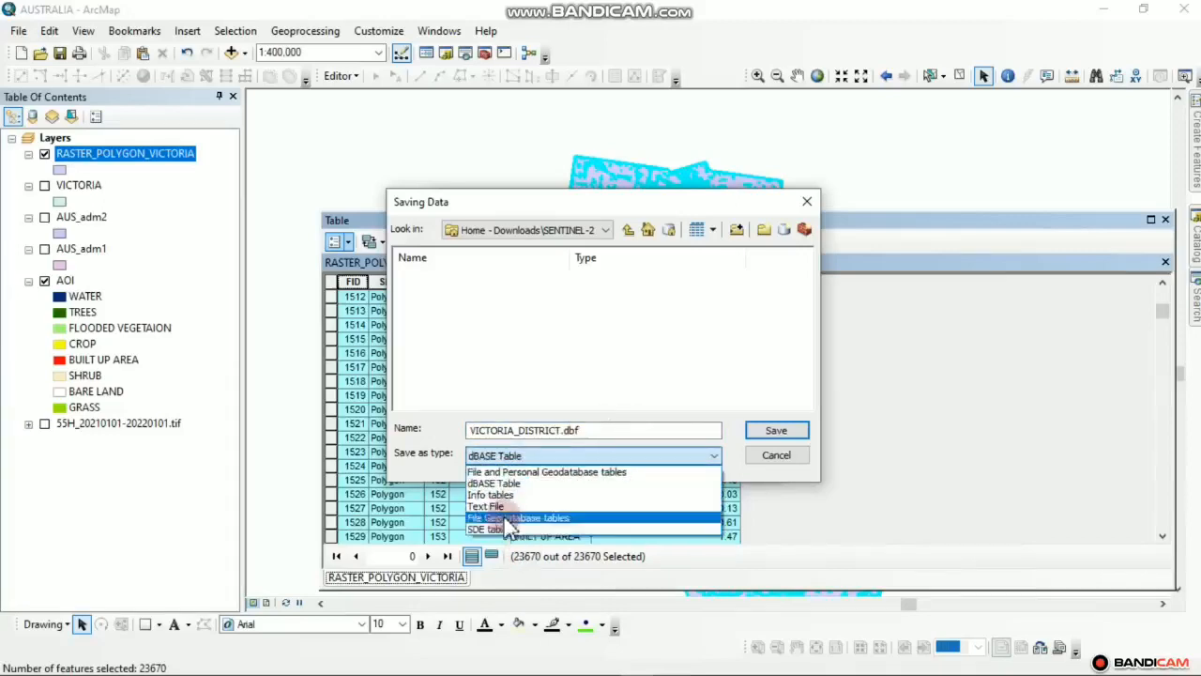
{"action": "left_click", "coordinate": [595, 328]}
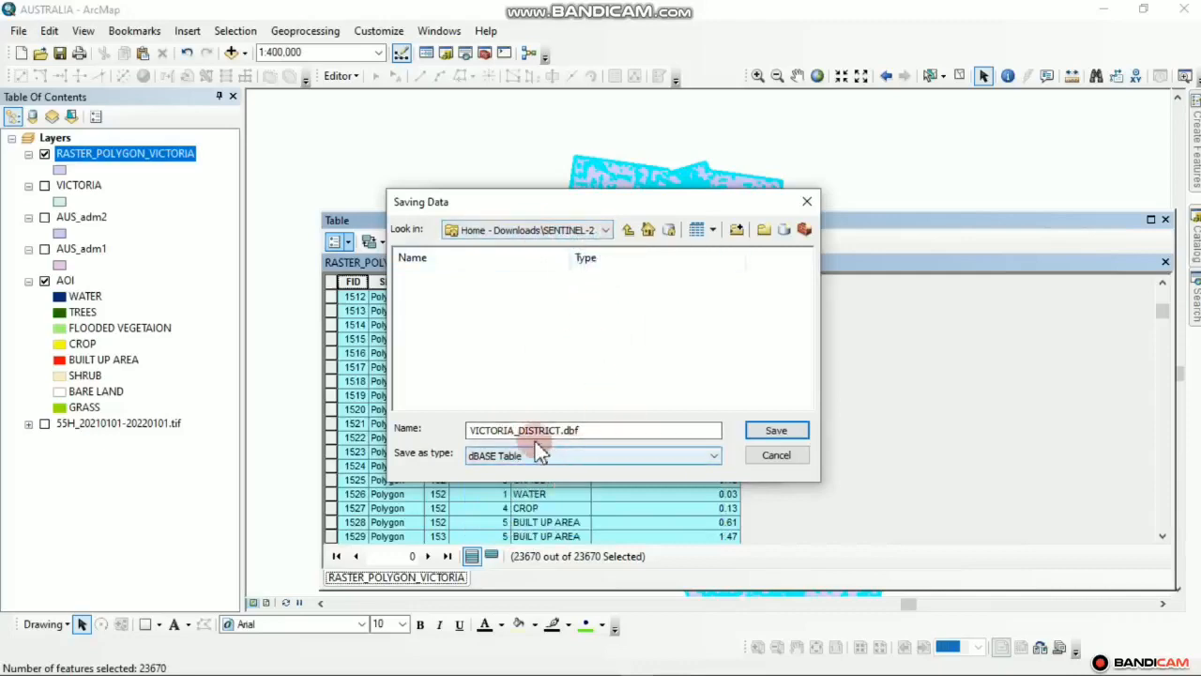
{"action": "left_click", "coordinate": [786, 431]}
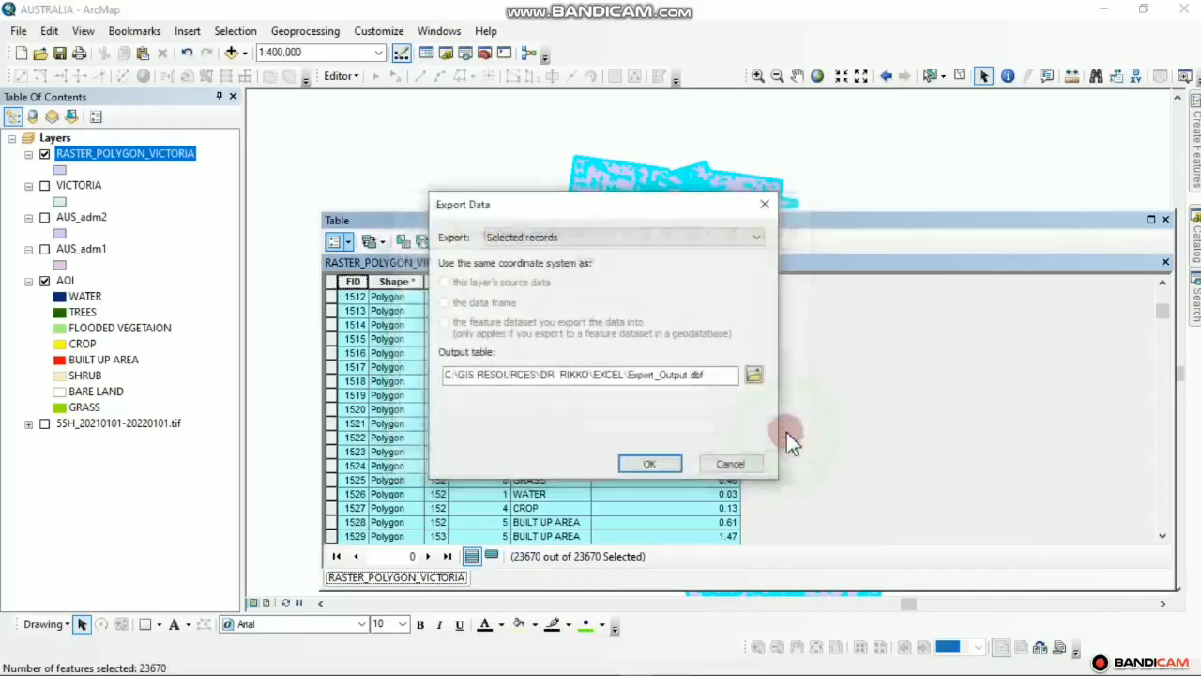
{"action": "left_click", "coordinate": [647, 467]}
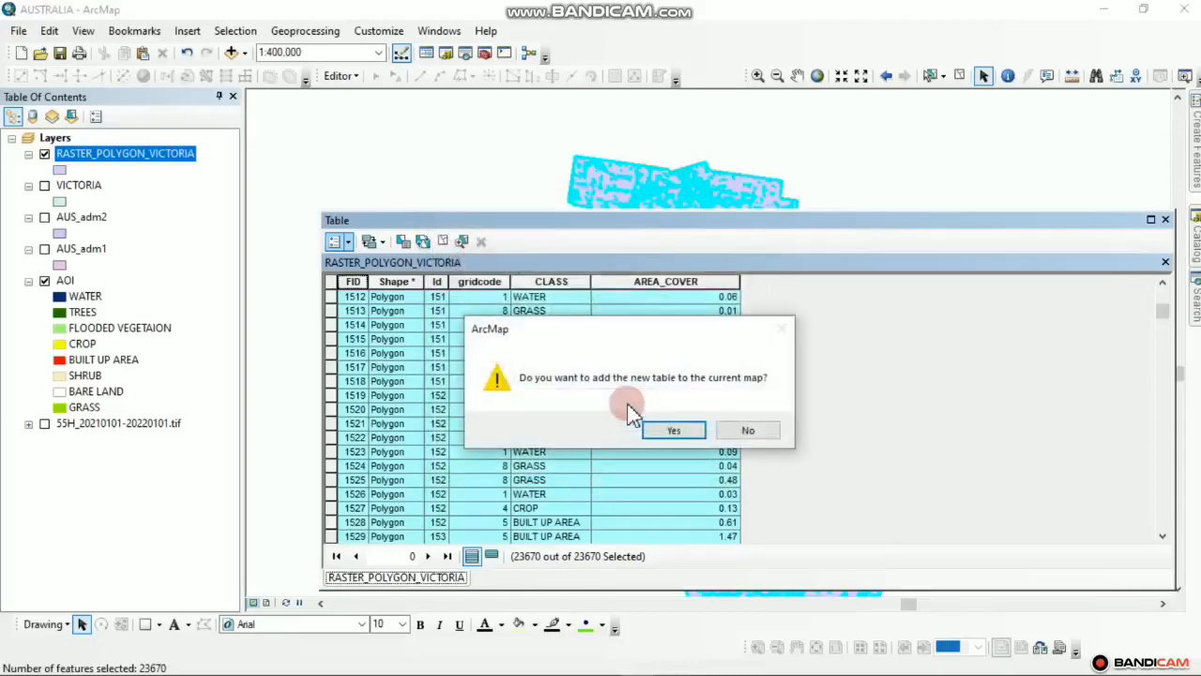
- Decline adding the exported table to the map, close the attribute table, and minimize ArcMap to reach the desktop
{"action": "left_click", "coordinate": [748, 430]}
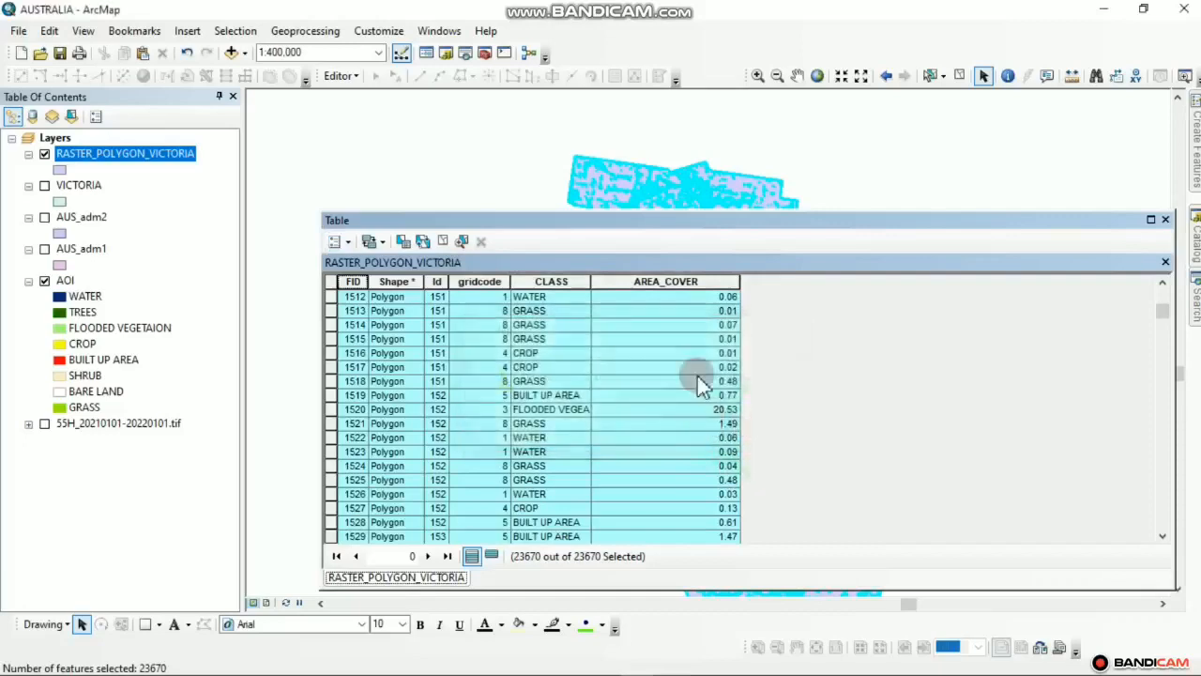
{"action": "left_click", "coordinate": [1164, 222]}
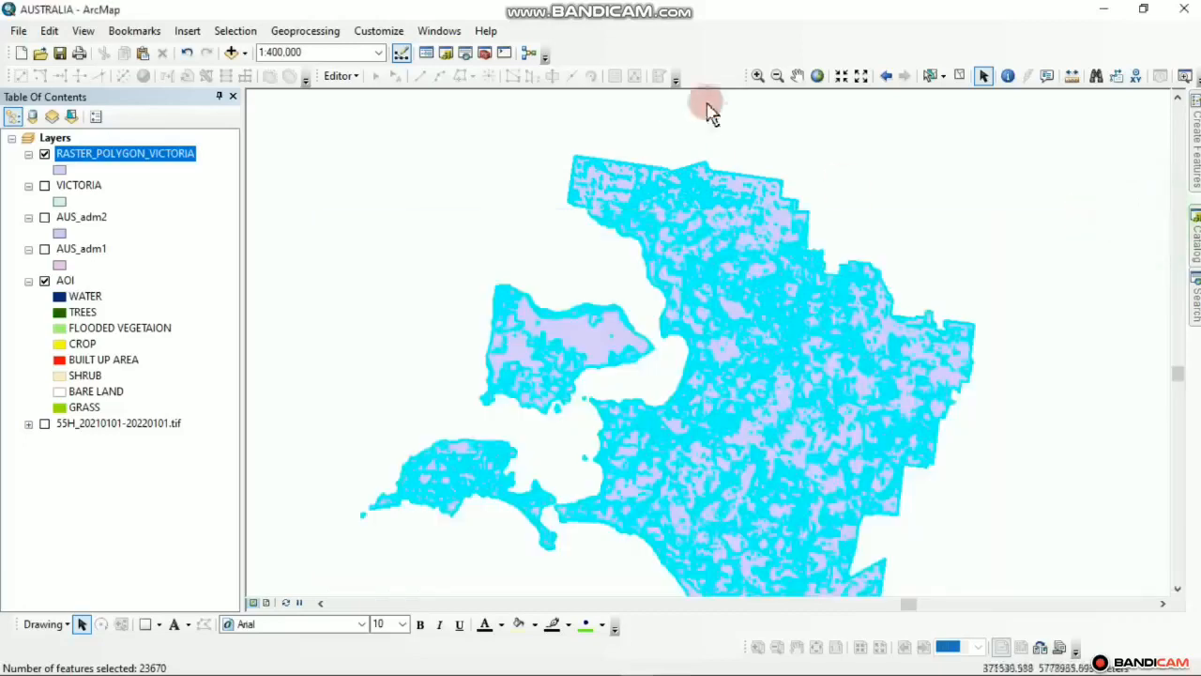
{"action": "left_click", "coordinate": [1108, 13]}
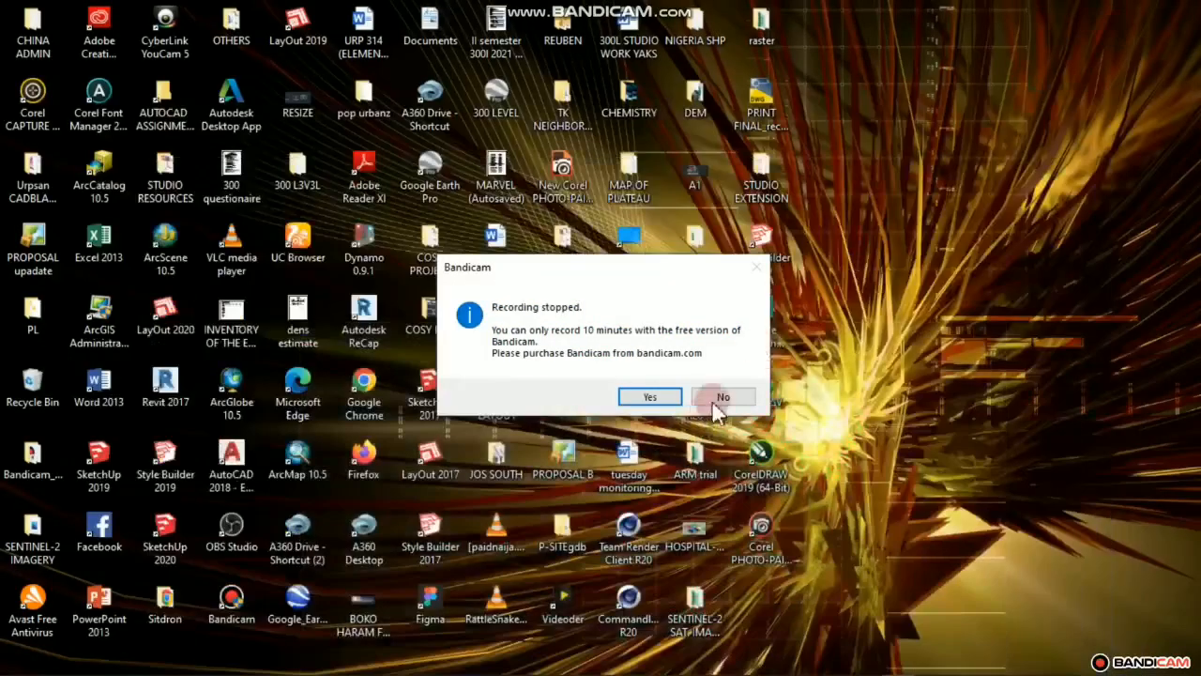
{"action": "left_click", "coordinate": [746, 398]}
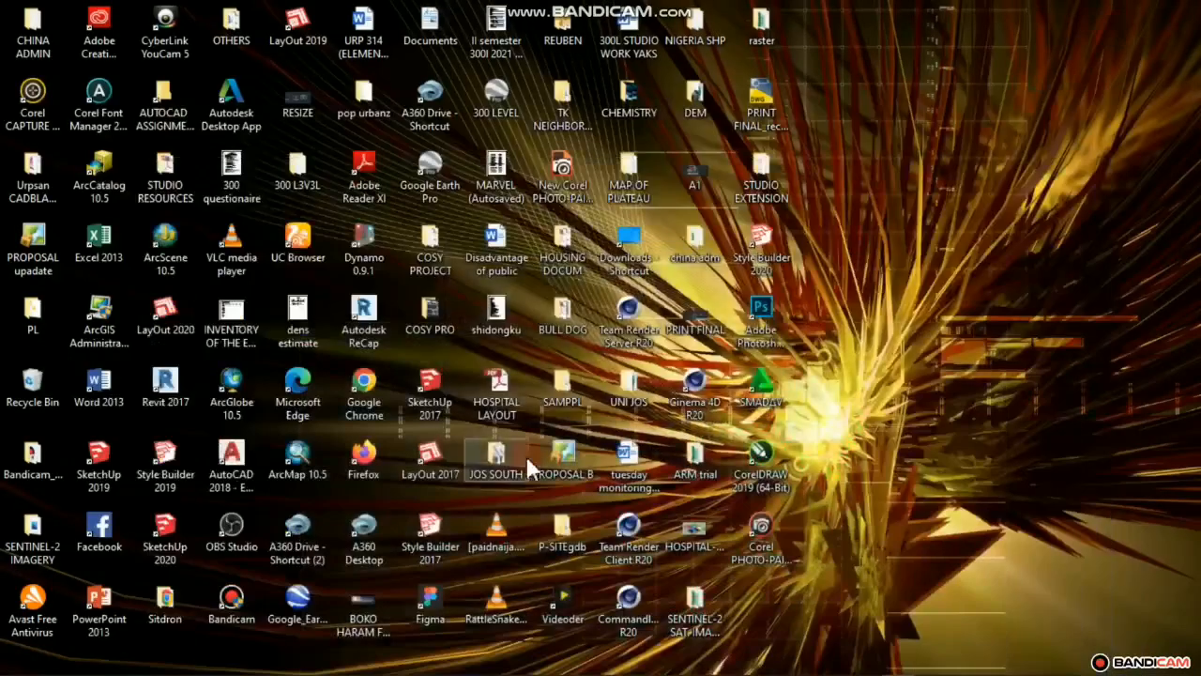
- Open the SENTINEL-2 SAT. IMAGERY folder from the desktop
{"action": "left_click", "coordinate": [699, 638]}
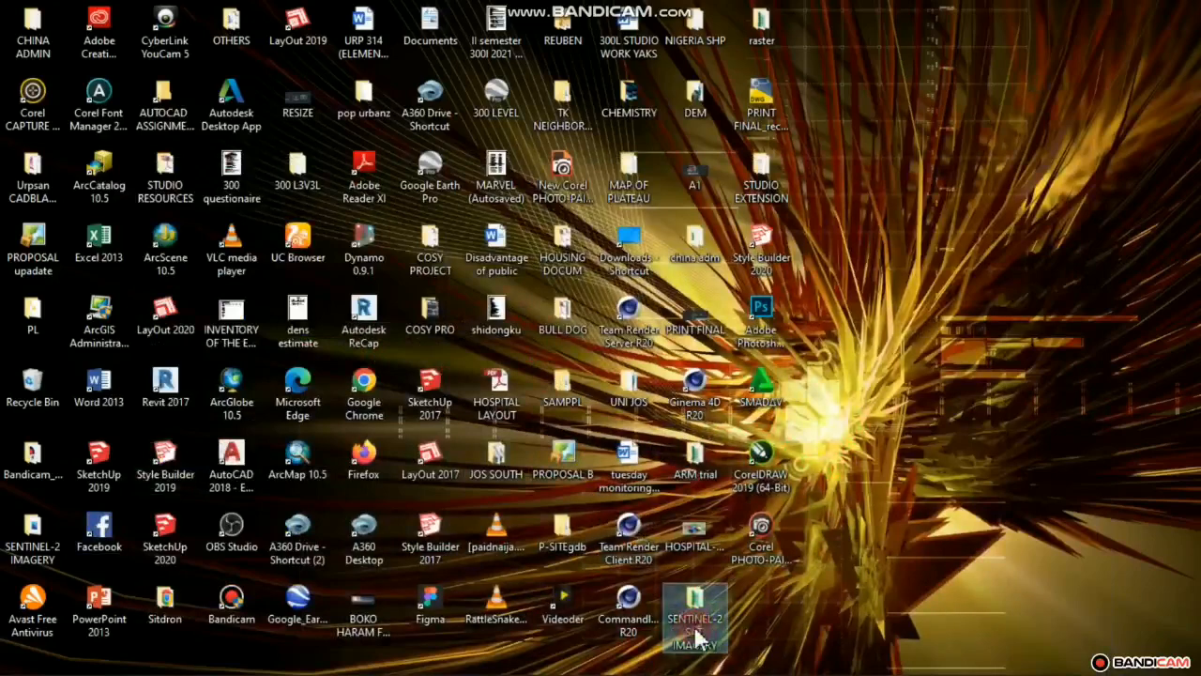
{"action": "key", "text": "F2"}
{"action": "key", "text": "Return"}
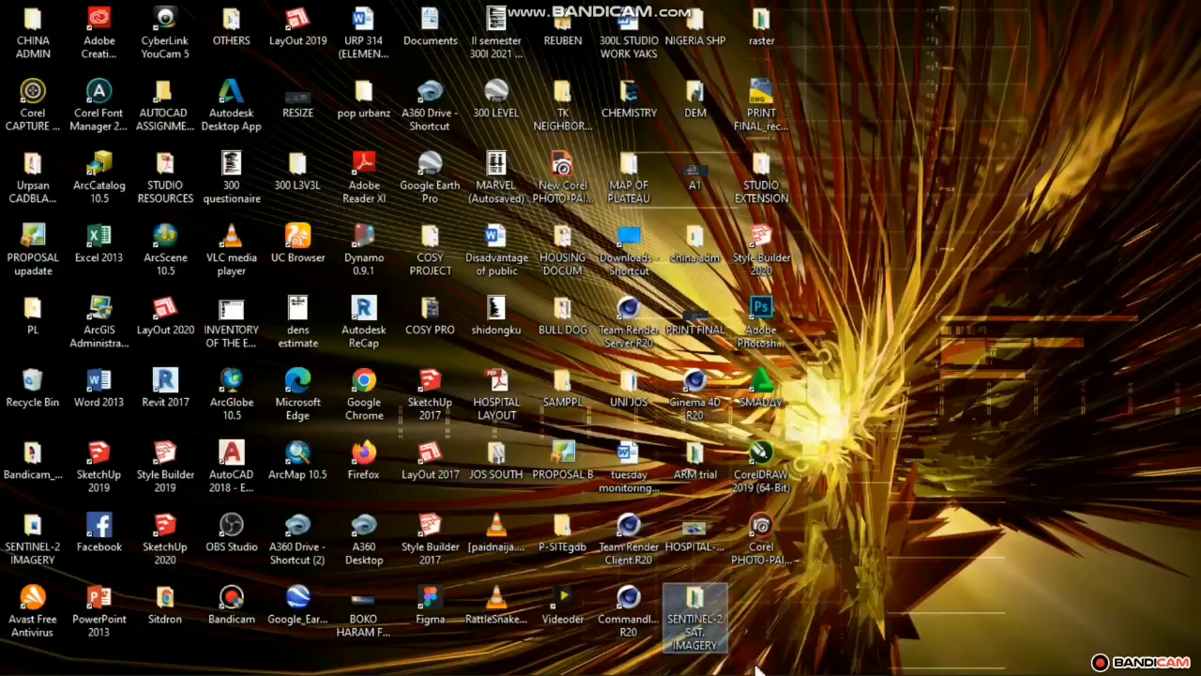
{"action": "double_click", "coordinate": [695, 615]}
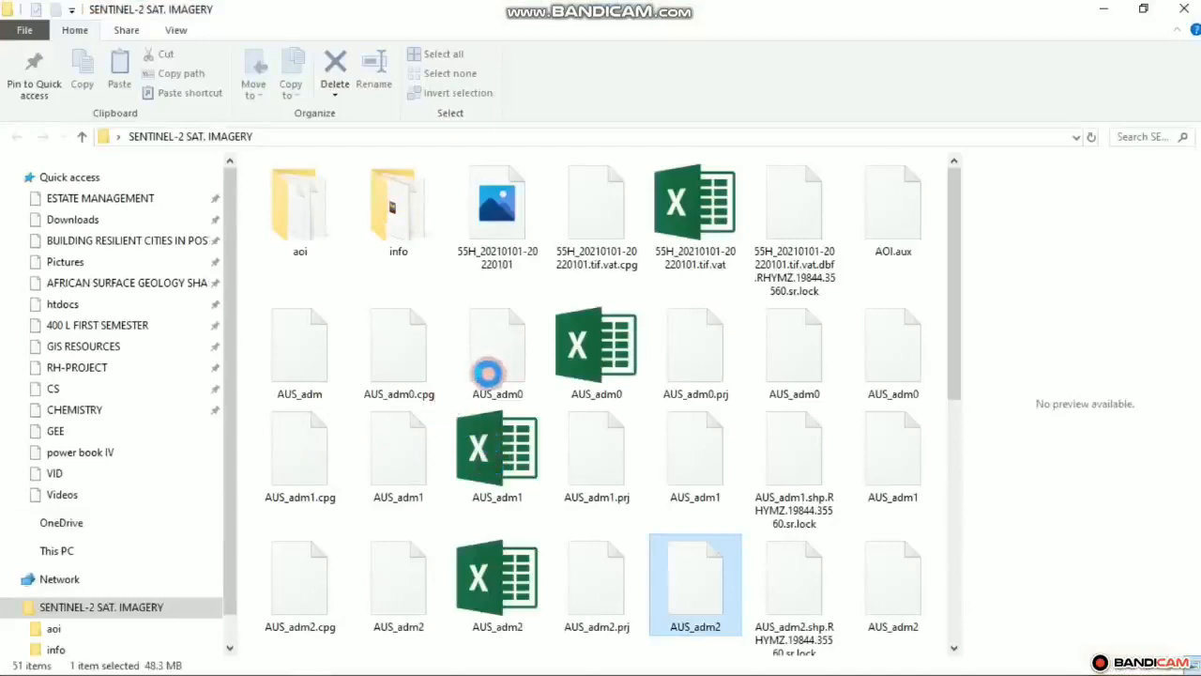
- Find the exported VICTORIA_DISTRICT table in the folder and open it in Excel
{"action": "scroll", "coordinate": [634, 457], "scroll_direction": "down", "scroll_amount": 3}
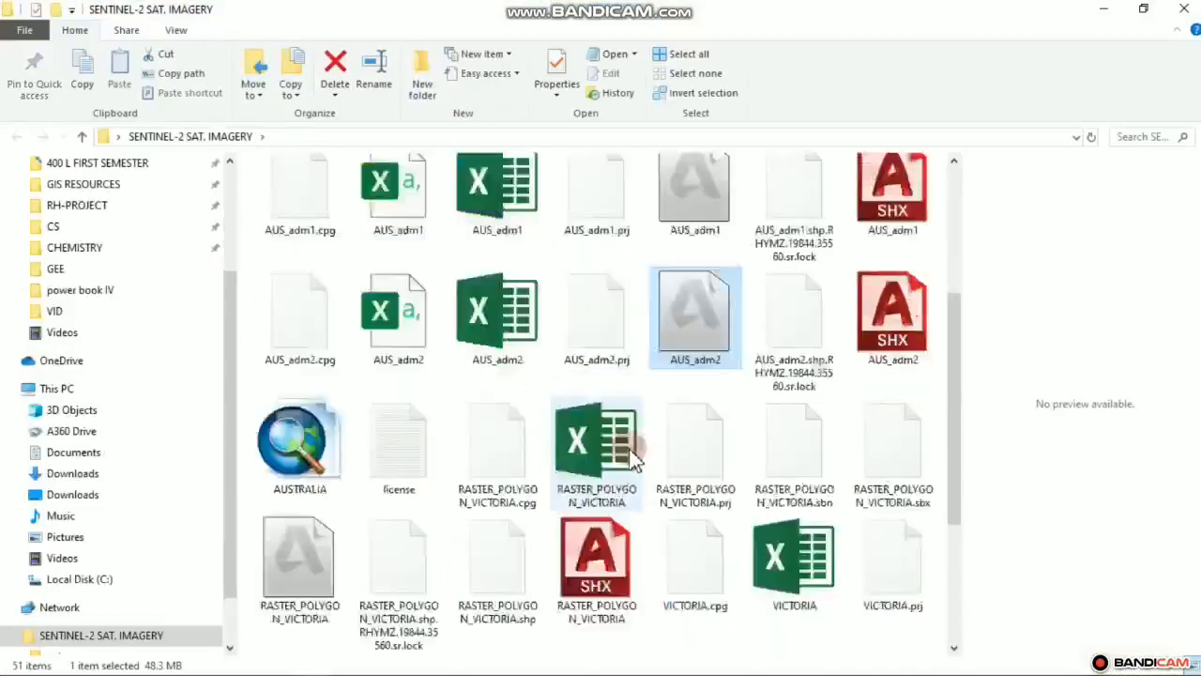
{"action": "scroll", "coordinate": [634, 458], "scroll_direction": "down", "scroll_amount": 3}
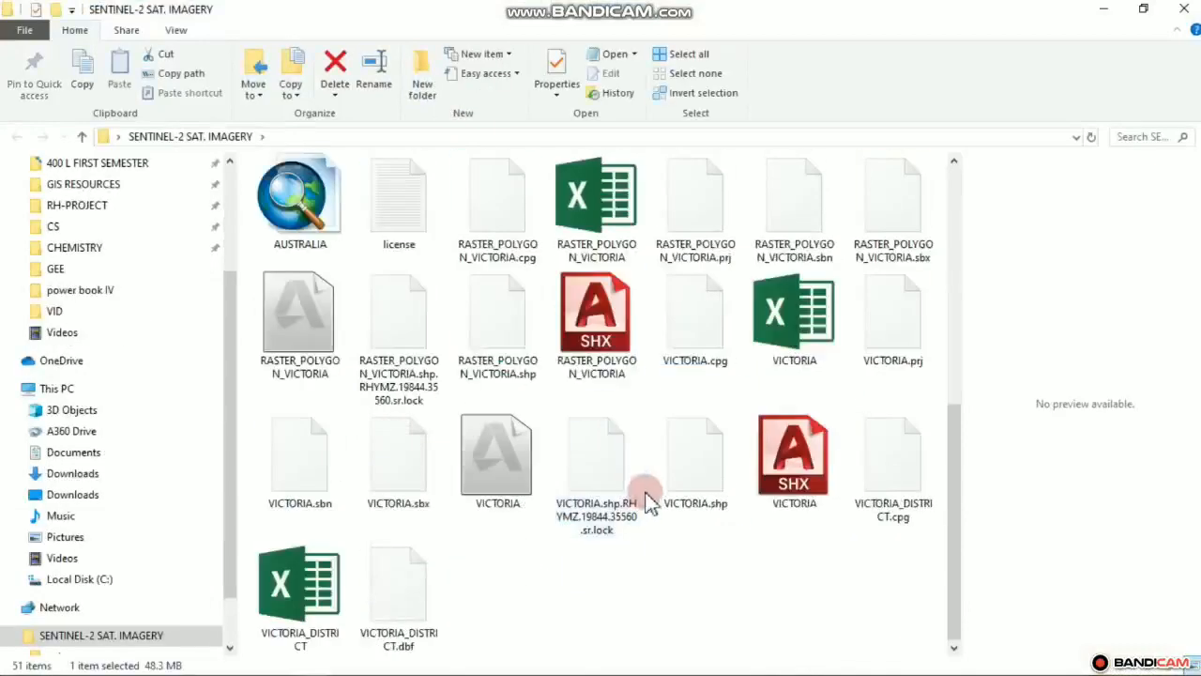
{"action": "left_click", "coordinate": [306, 627]}
{"action": "double_click", "coordinate": [308, 615]}
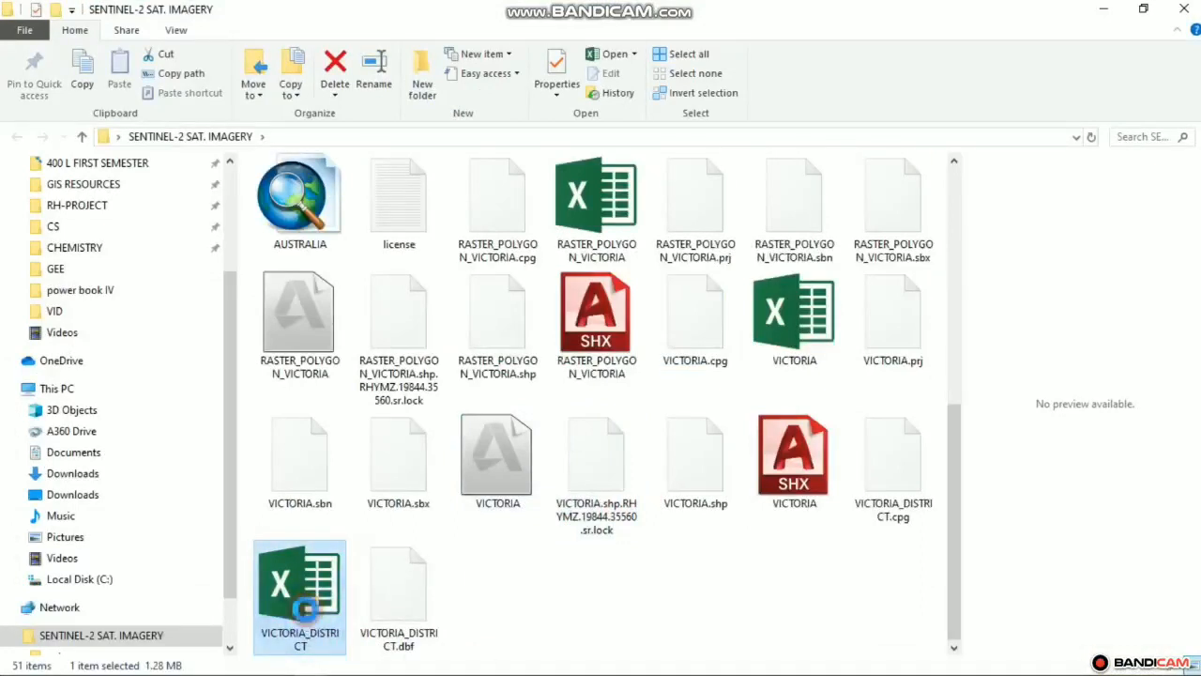
{"action": "right_click", "coordinate": [305, 610]}
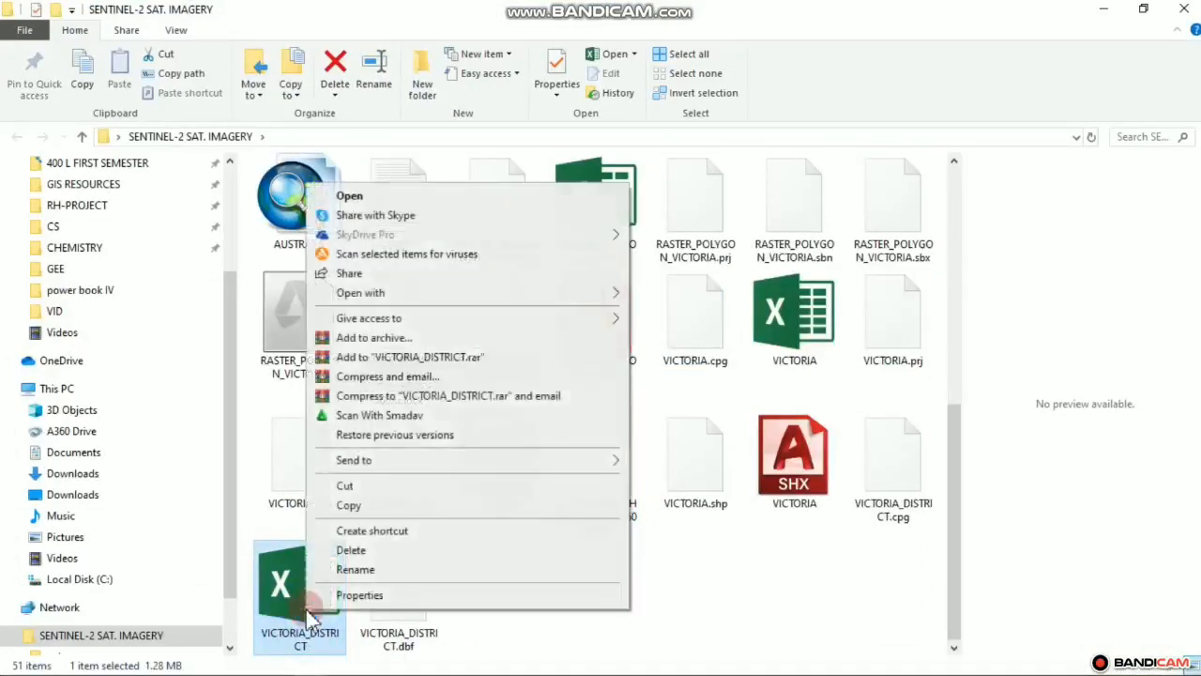
{"action": "left_click", "coordinate": [349, 195]}
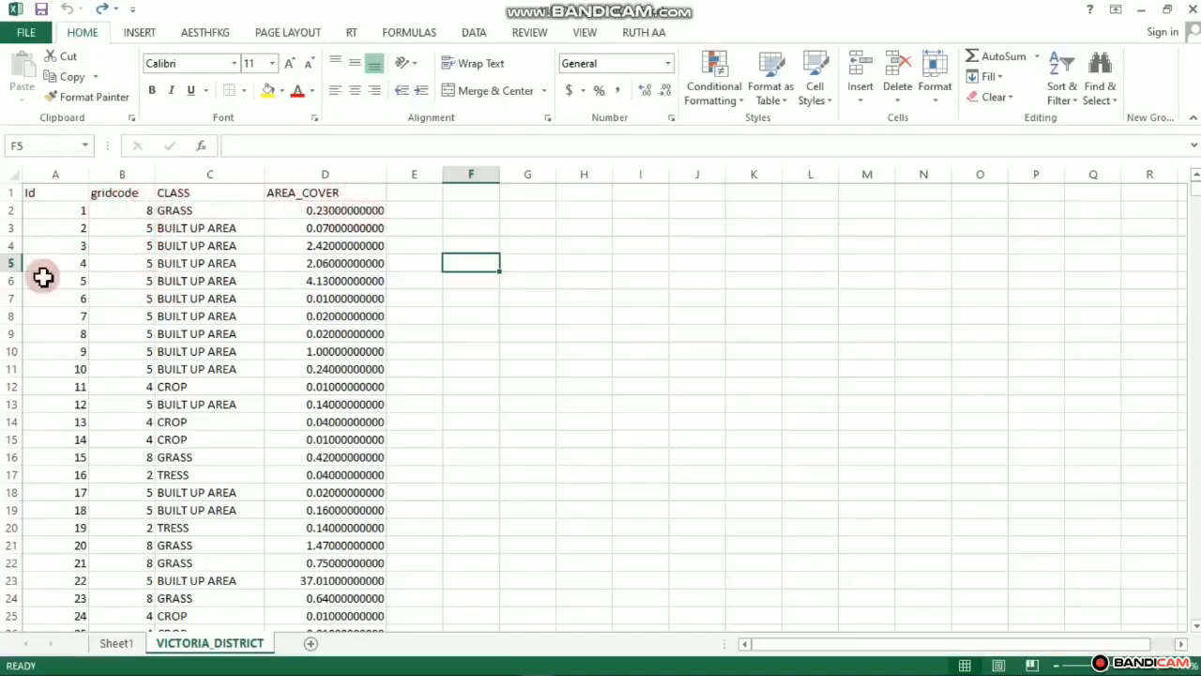
- Review the VICTORIA_DISTRICT records and insert a PivotTable from columns A to D on a new worksheet
{"action": "scroll", "coordinate": [300, 415], "scroll_direction": "down", "scroll_amount": 20}
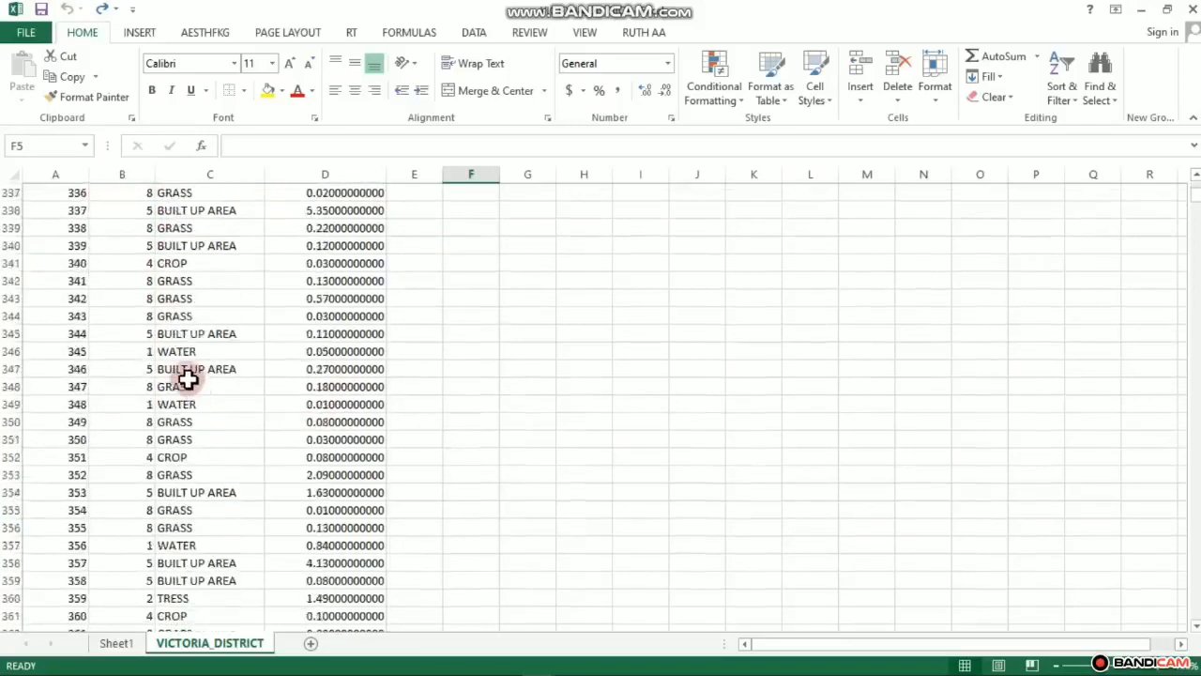
{"action": "scroll", "coordinate": [216, 389], "scroll_direction": "down", "scroll_amount": 20}
{"action": "scroll", "coordinate": [225, 399], "scroll_direction": "up", "scroll_amount": 20}
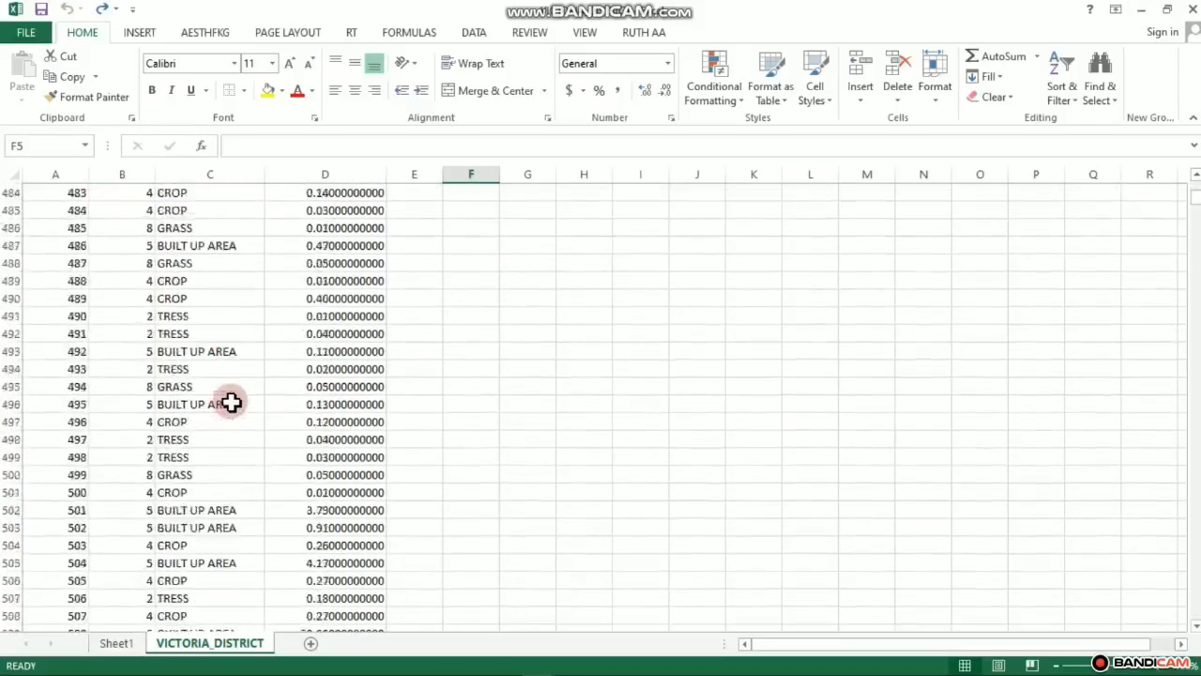
{"action": "scroll", "coordinate": [234, 399], "scroll_direction": "up", "scroll_amount": 20}
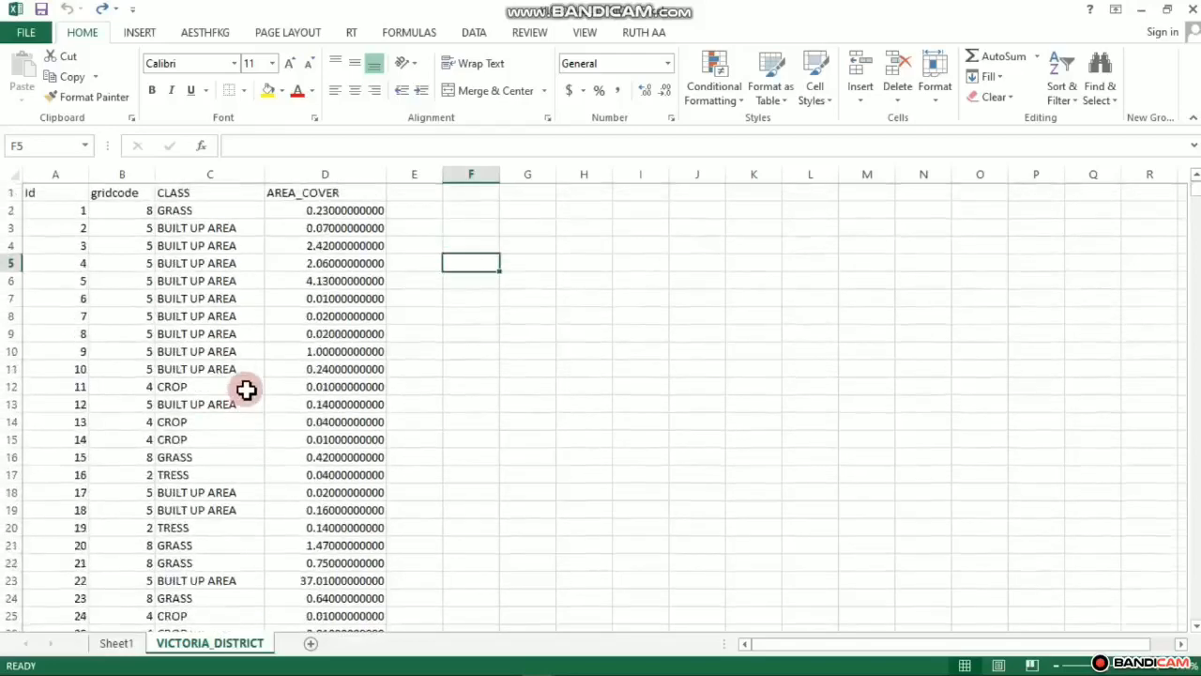
{"action": "left_click", "coordinate": [42, 169]}
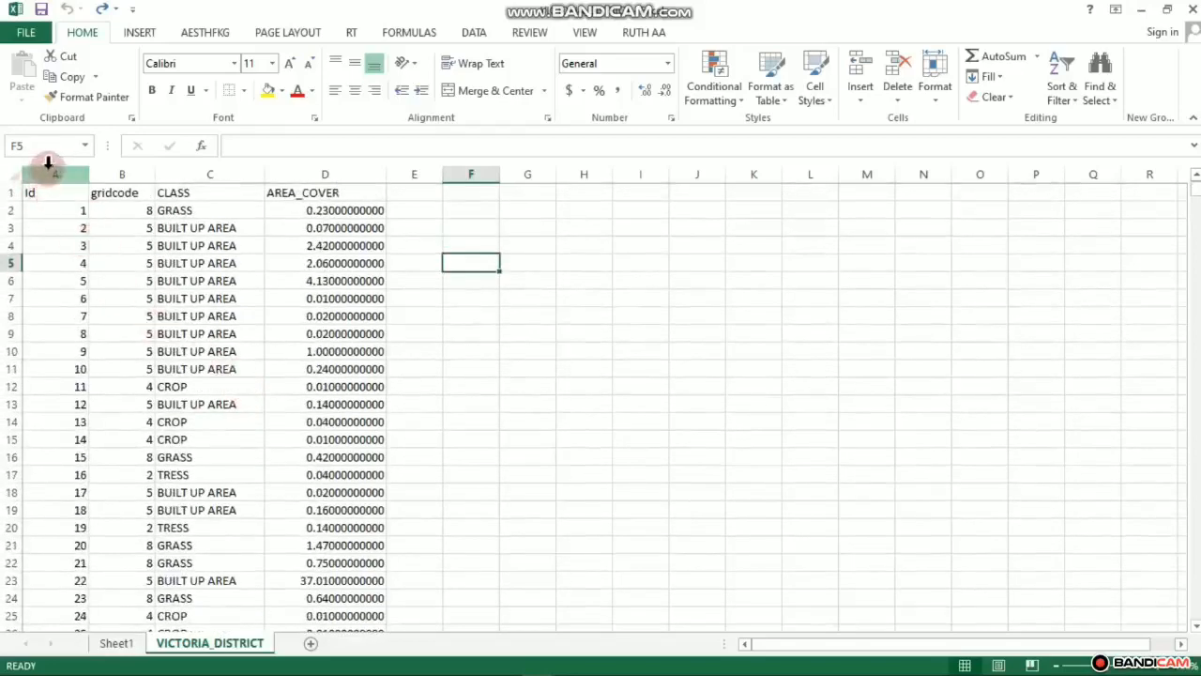
{"action": "left_click_drag", "start_coordinate": [47, 165], "coordinate": [327, 185]}
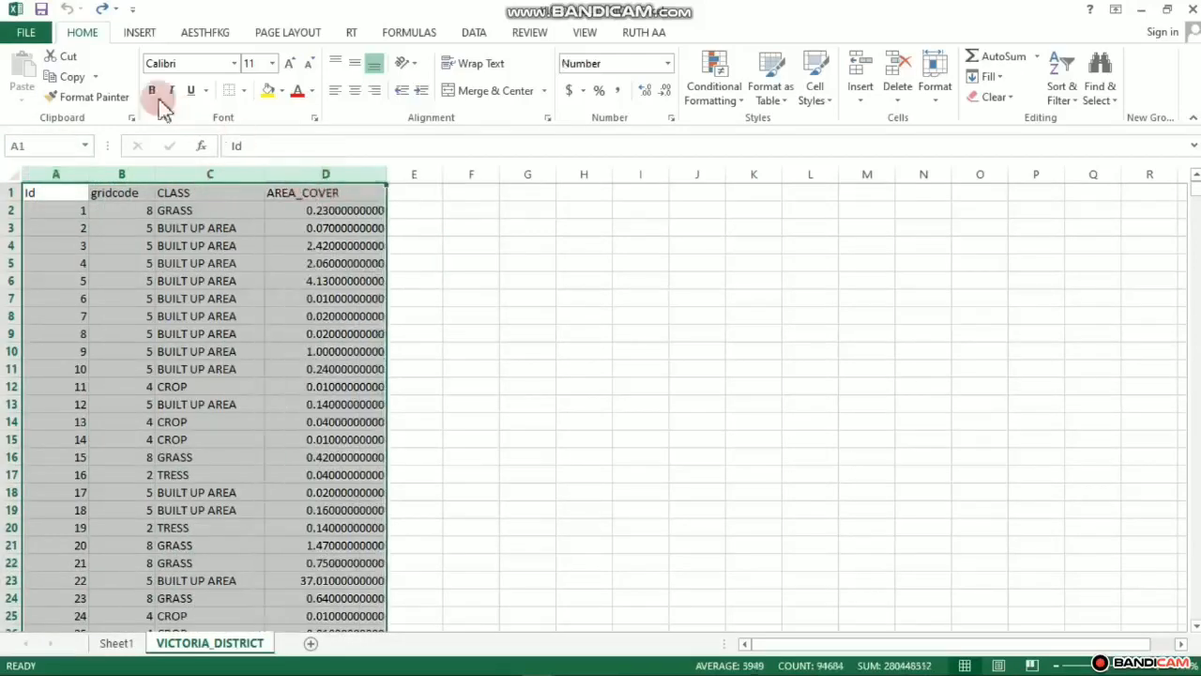
{"action": "left_click", "coordinate": [139, 33]}
{"action": "left_click", "coordinate": [25, 71]}
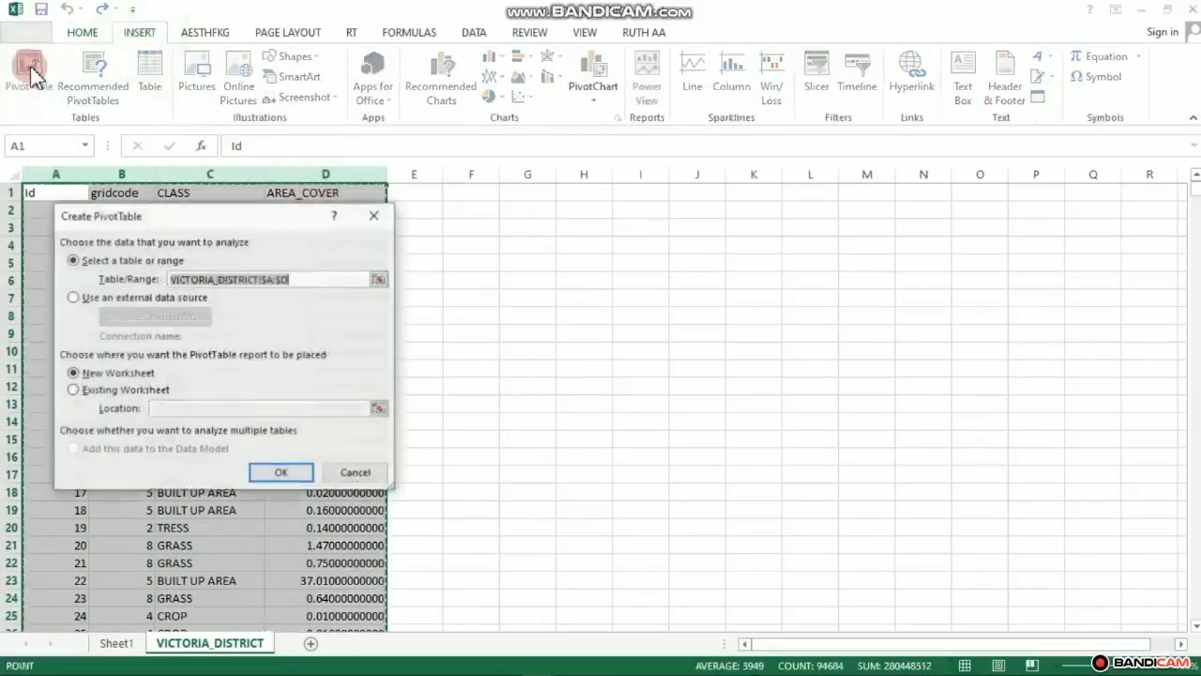
{"action": "left_click", "coordinate": [281, 472]}
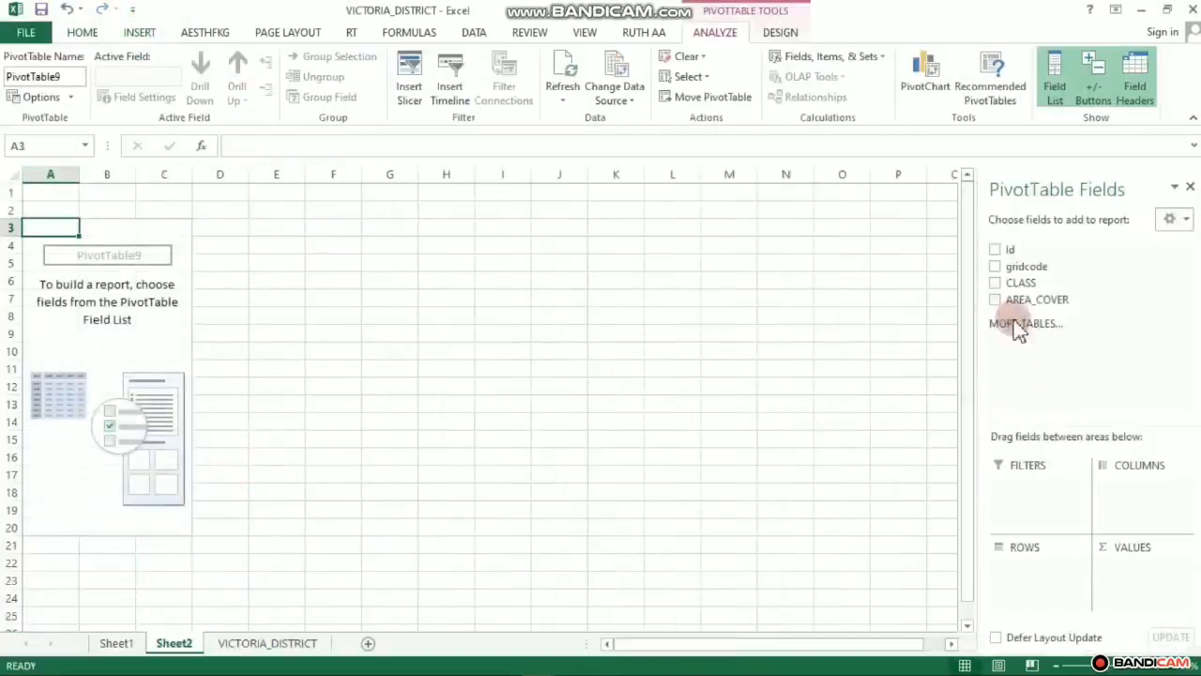
- Build the PivotTable with CLASS as the rows and AREA_COVER as the values
{"action": "left_click", "coordinate": [996, 299]}
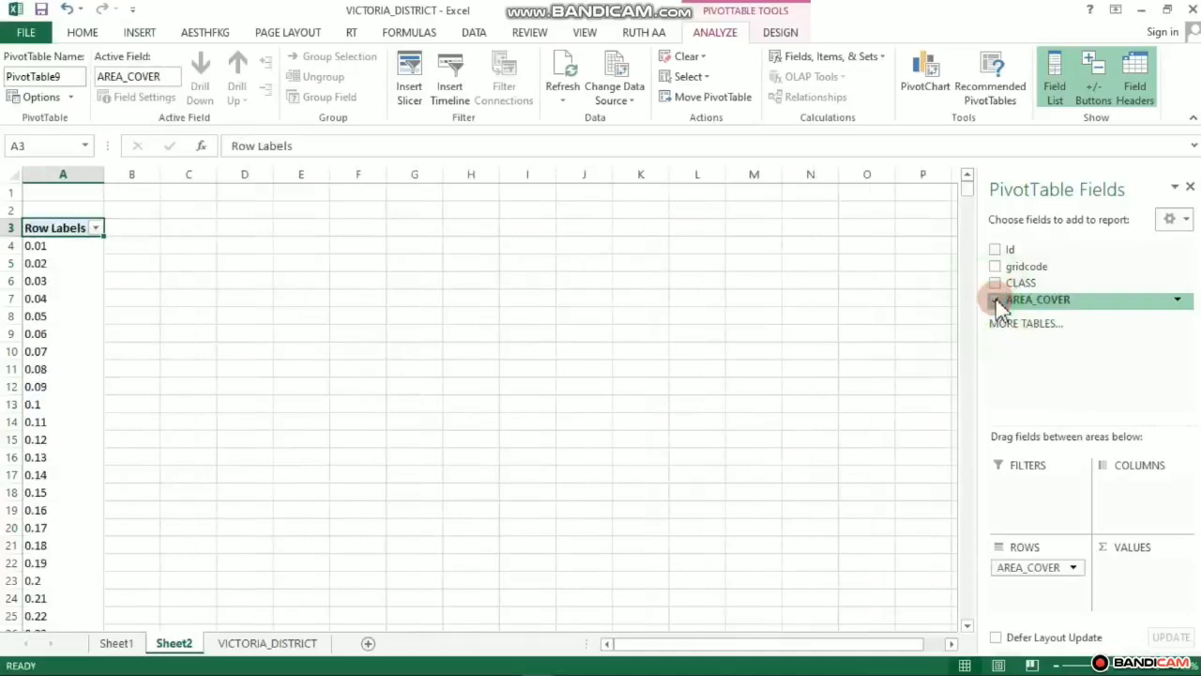
{"action": "left_click", "coordinate": [996, 284]}
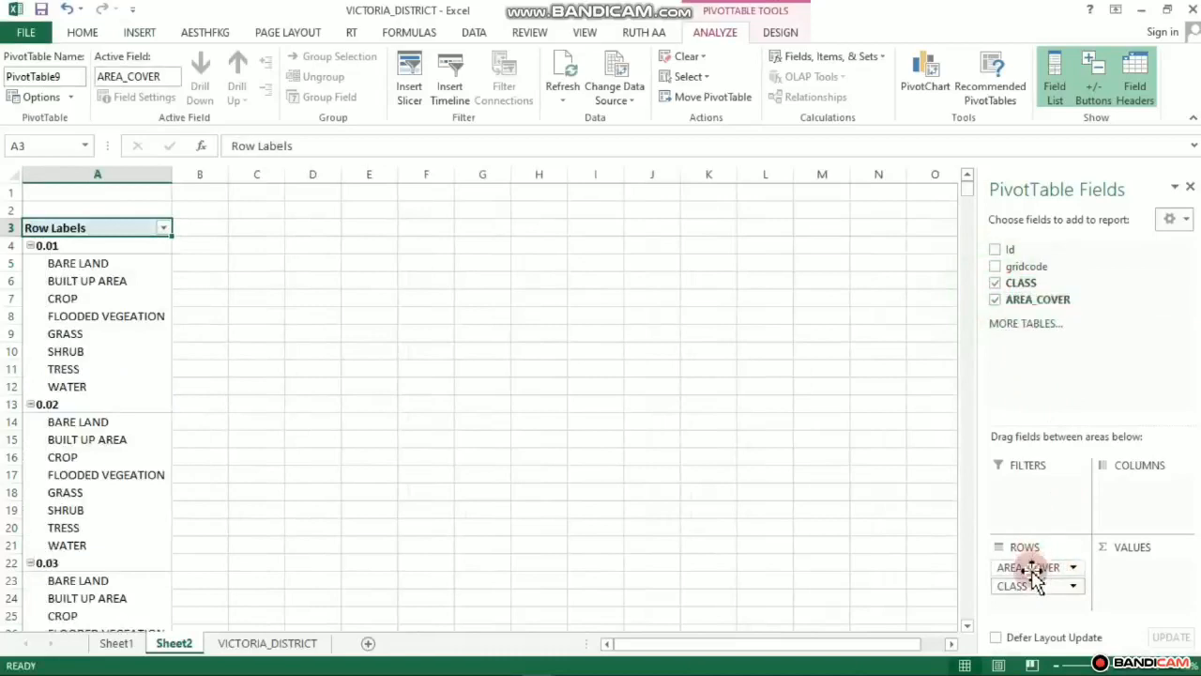
{"action": "left_click_drag", "start_coordinate": [1032, 571], "coordinate": [1136, 567]}
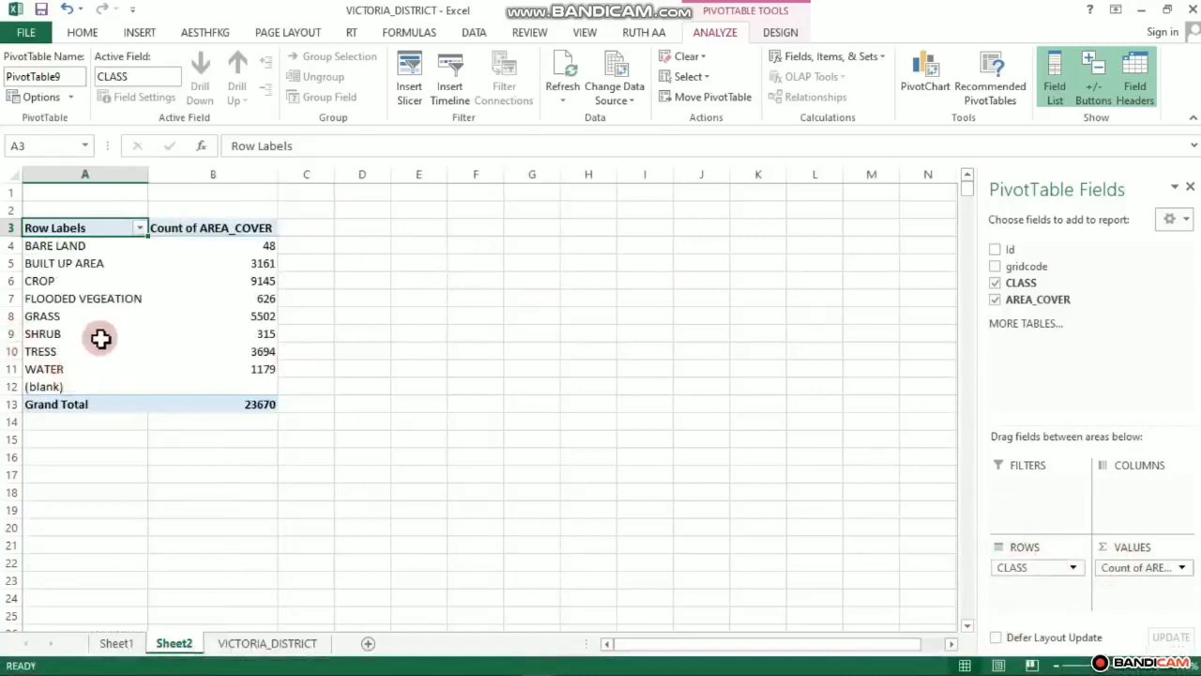
- Enter the header 2021 LULC in cell F3 beside the PivotTable
{"action": "left_click", "coordinate": [423, 231]}
{"action": "left_click", "coordinate": [492, 232]}
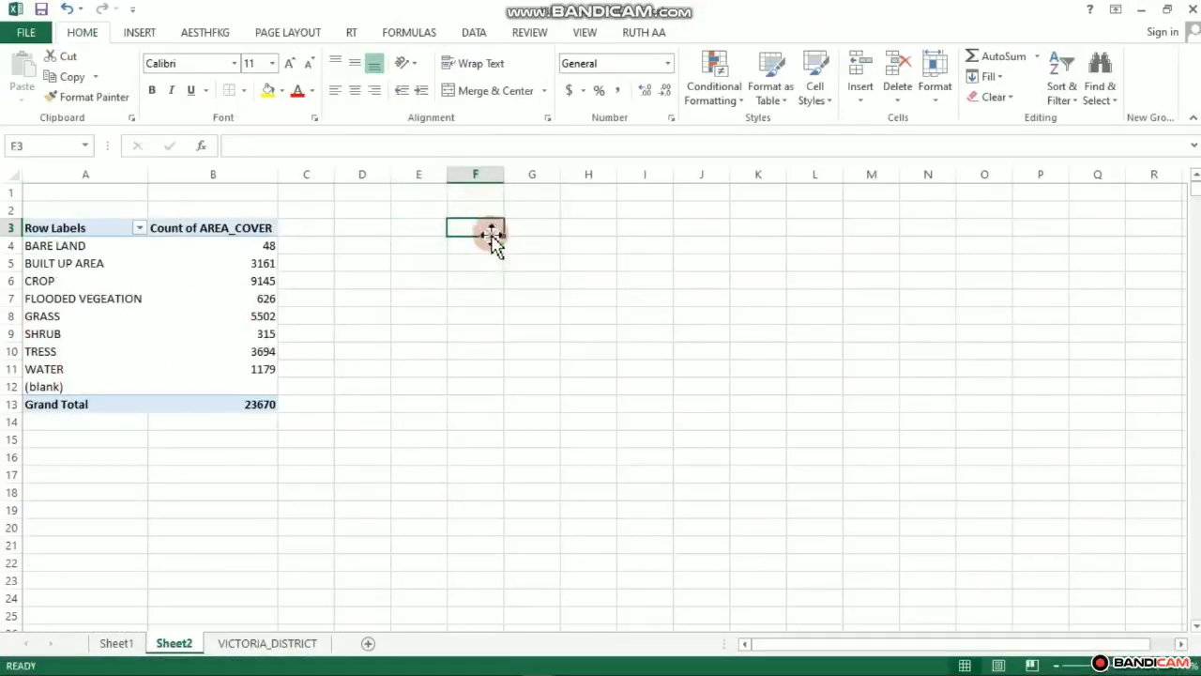
{"action": "type", "text": "LULC"}
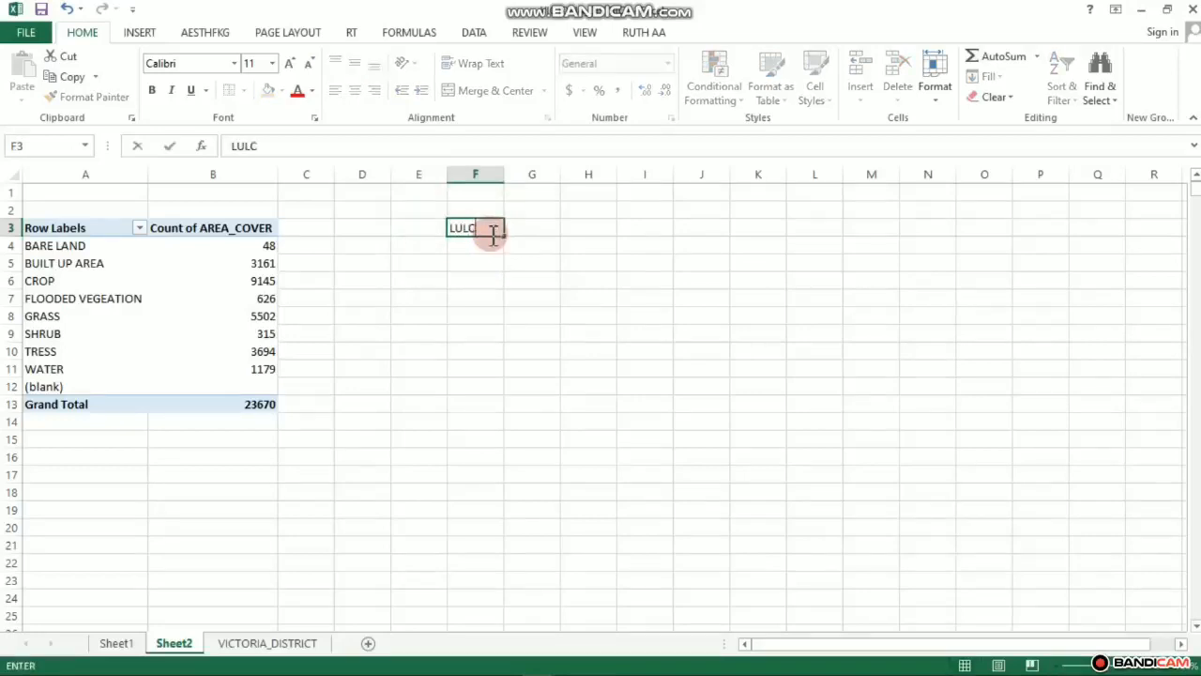
{"action": "key", "text": "Left"}
{"action": "key", "text": "Left"}
{"action": "key", "text": "Left"}
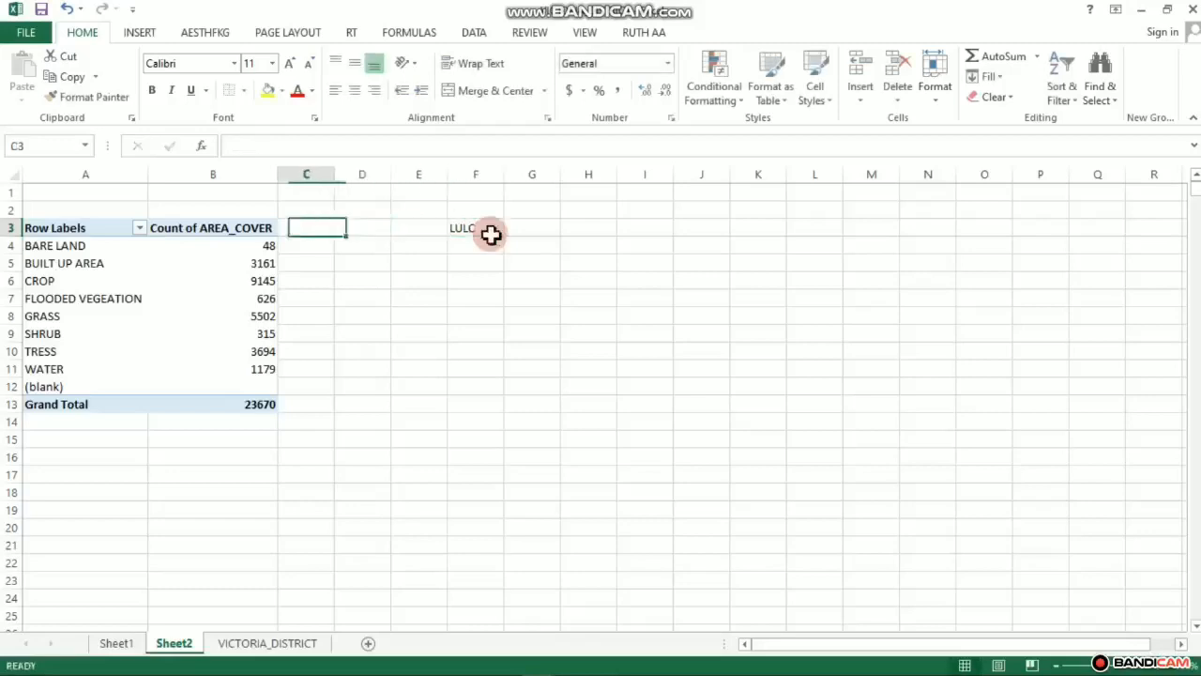
{"action": "left_click", "coordinate": [472, 231]}
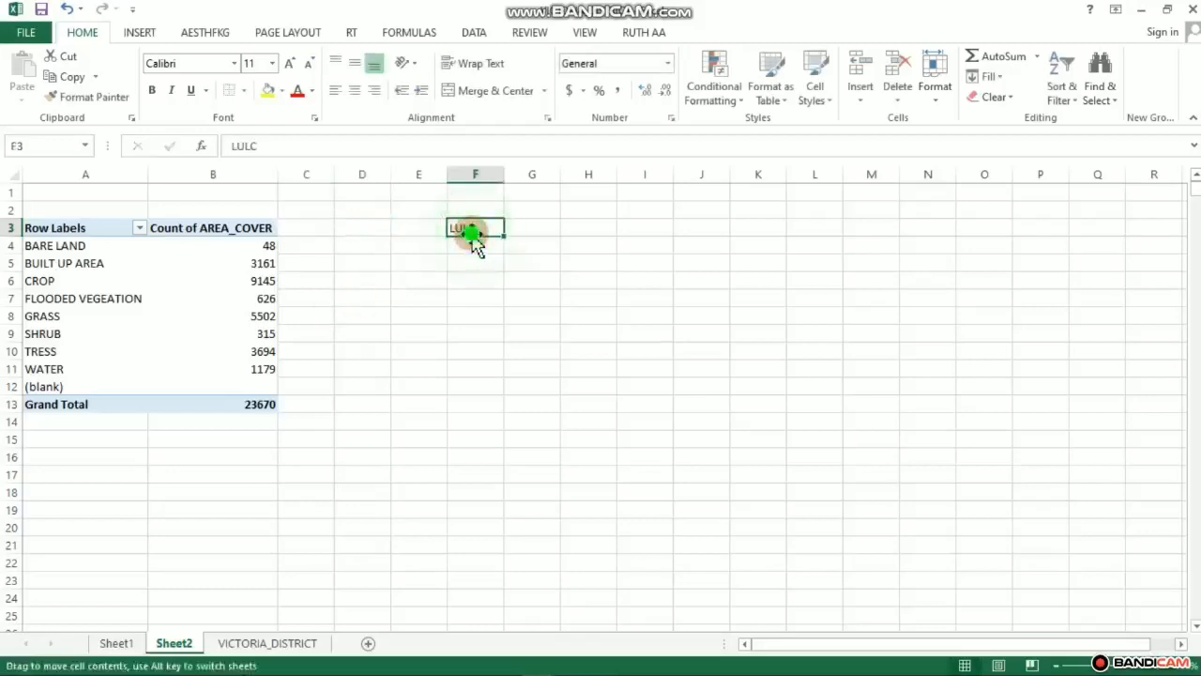
{"action": "double_click", "coordinate": [469, 228]}
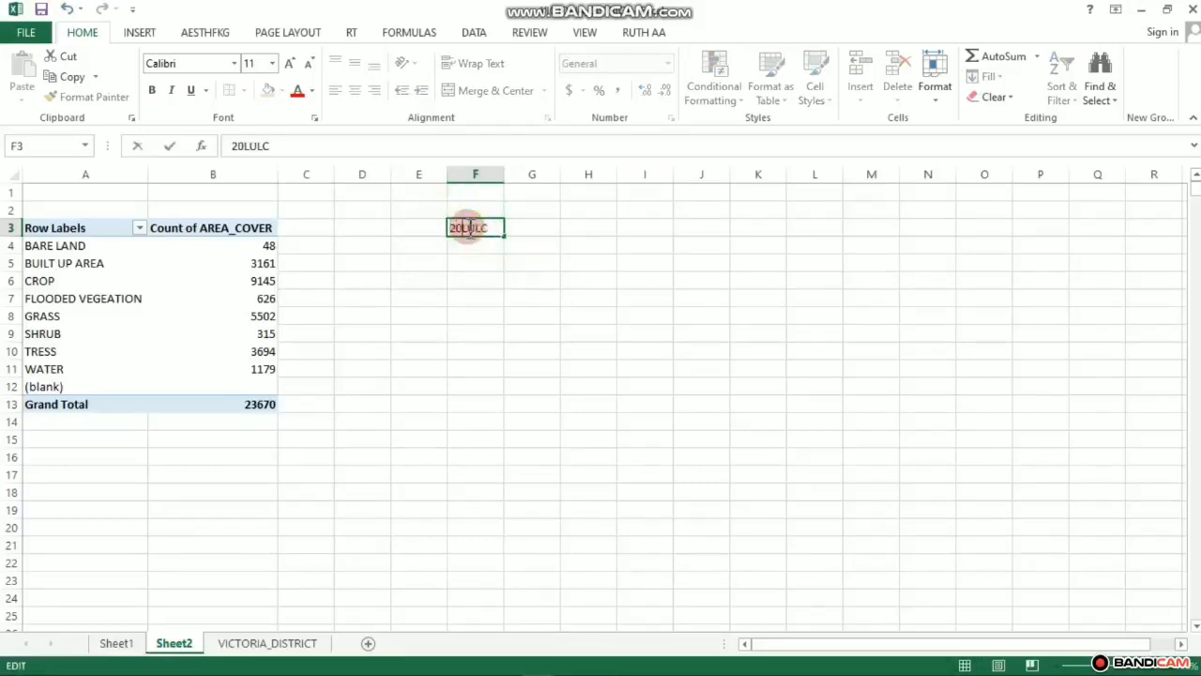
- Enter the header AREA CVOVERAGE (Ha) in cell G3 and widen columns F and G to fit their headers
{"action": "left_click", "coordinate": [549, 228]}
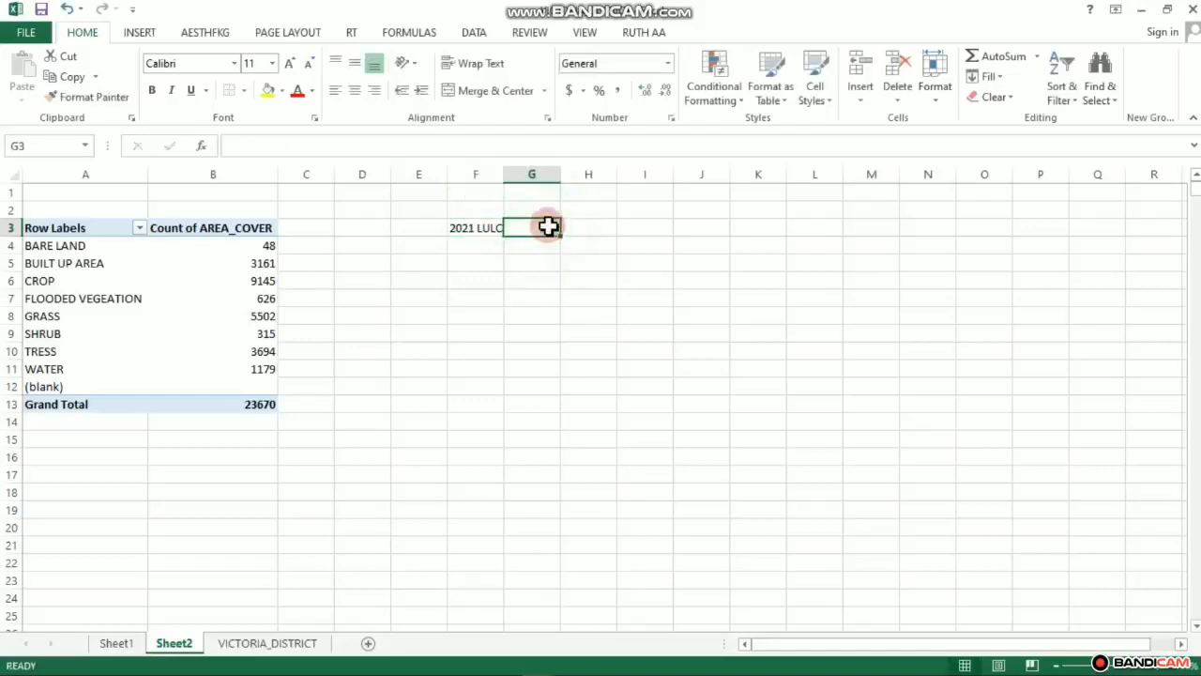
{"action": "type", "text": "AREA CVOVERAGE (Ha"}
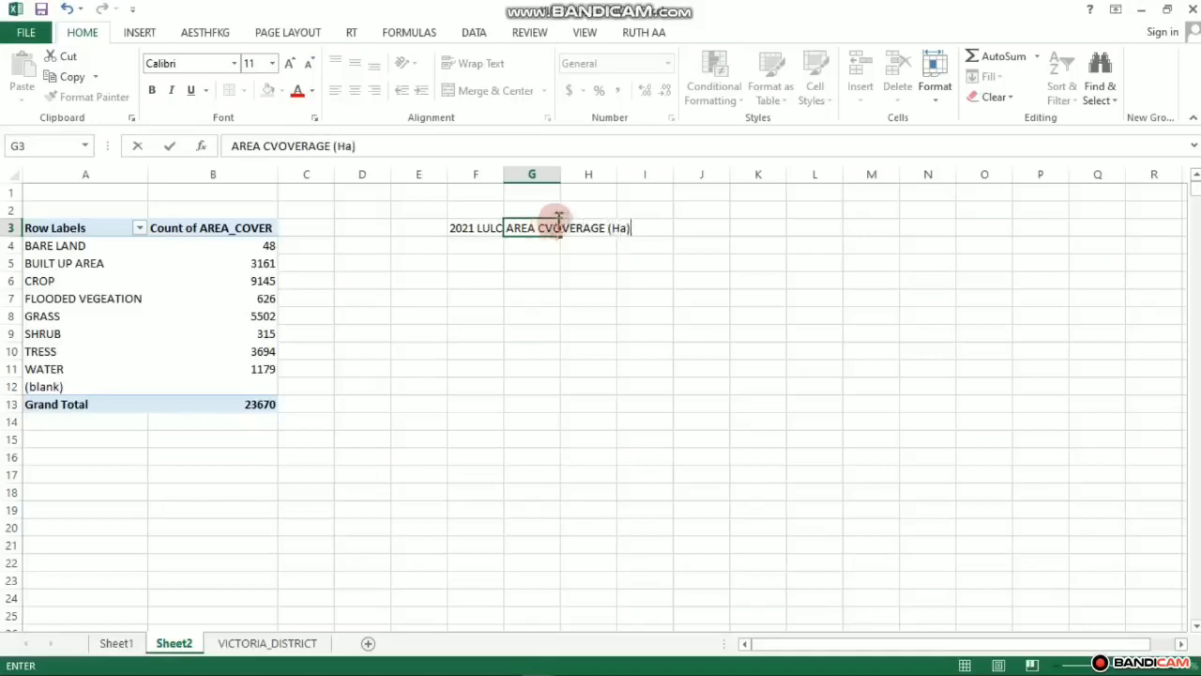
{"action": "left_click", "coordinate": [582, 353]}
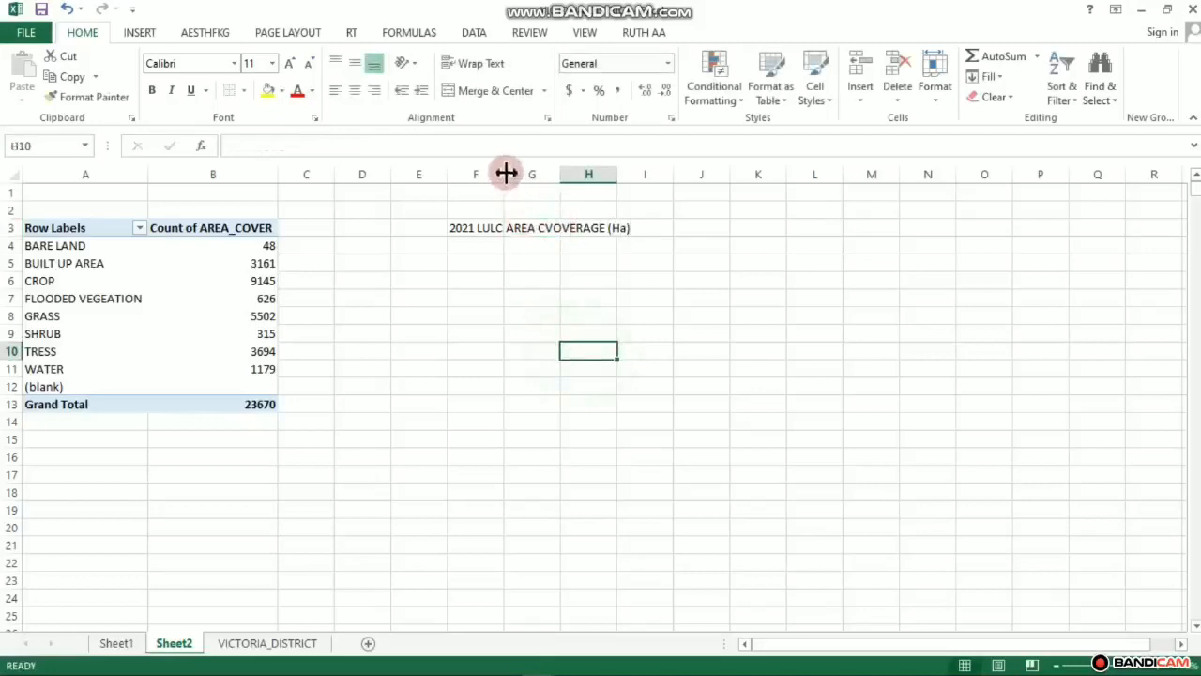
{"action": "left_click_drag", "start_coordinate": [561, 174], "coordinate": [723, 174]}
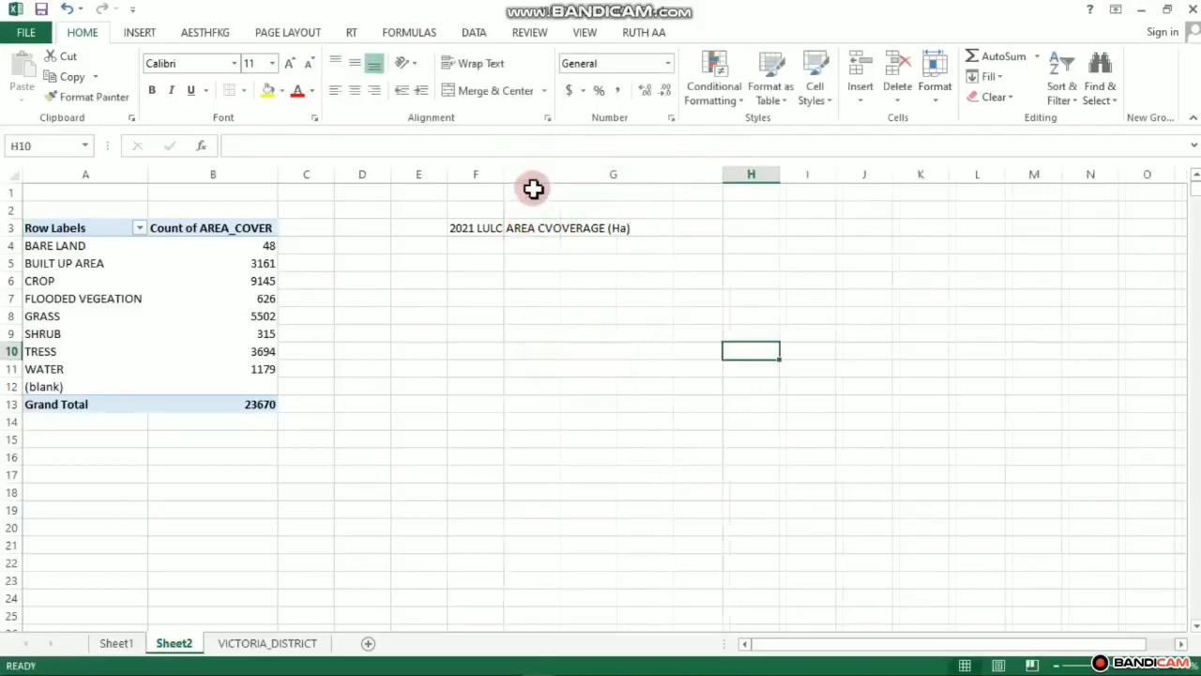
{"action": "left_click_drag", "start_coordinate": [505, 173], "coordinate": [552, 173]}
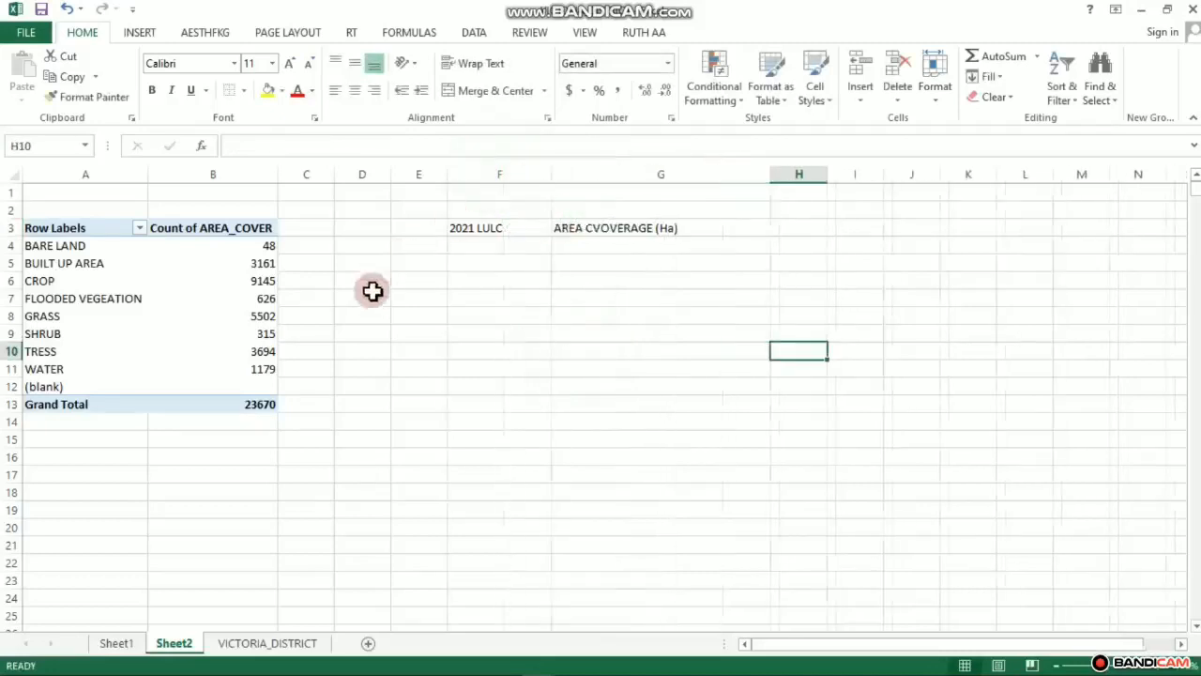
- Copy the PivotTable's class names into column F starting at F4 and delete the (blank) entry in F12
{"action": "left_click", "coordinate": [145, 306]}
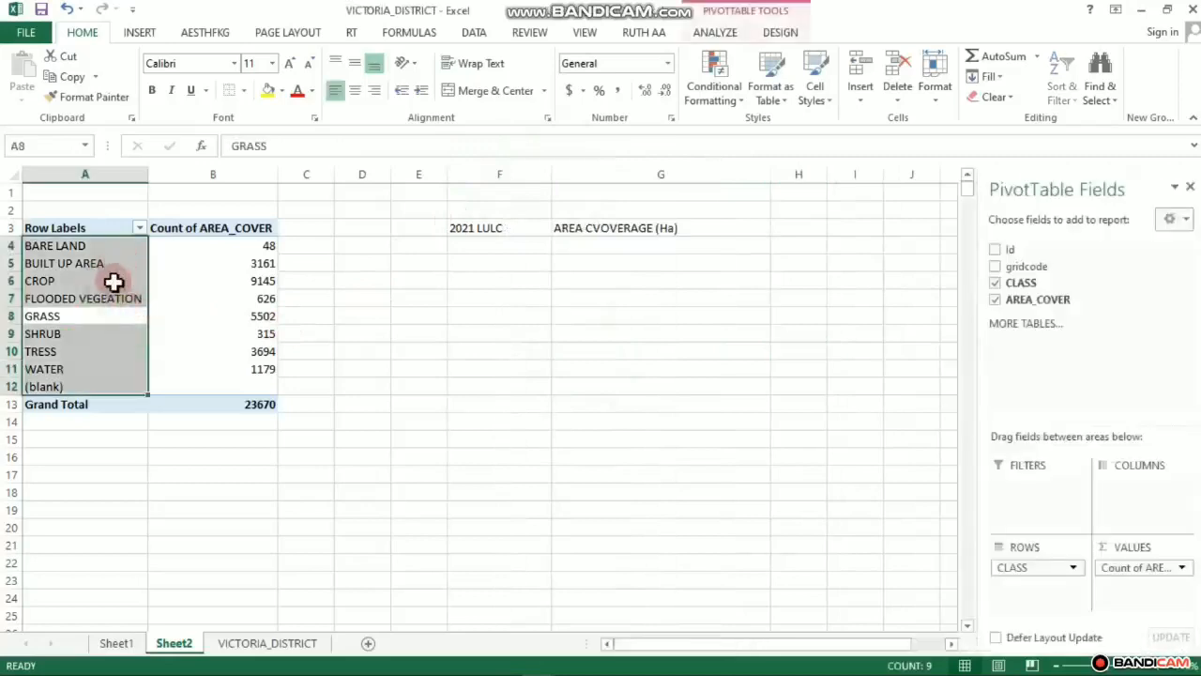
{"action": "right_click", "coordinate": [78, 247]}
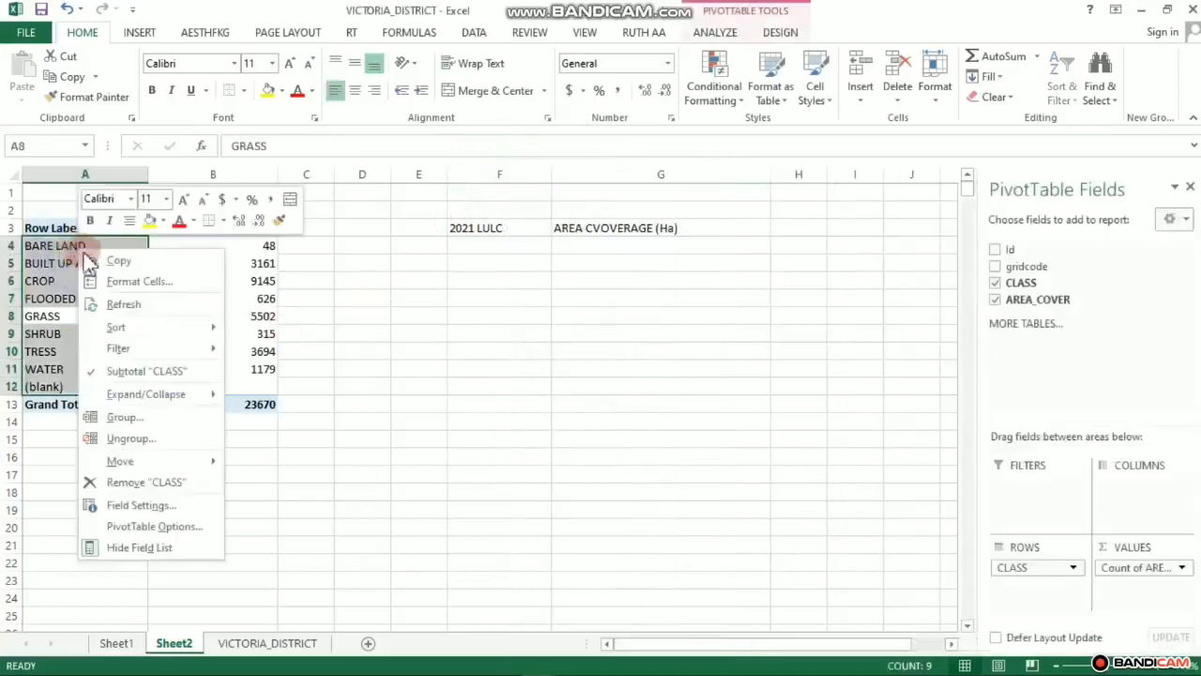
{"action": "left_click", "coordinate": [119, 260]}
{"action": "left_click_drag", "start_coordinate": [485, 244], "coordinate": [497, 401]}
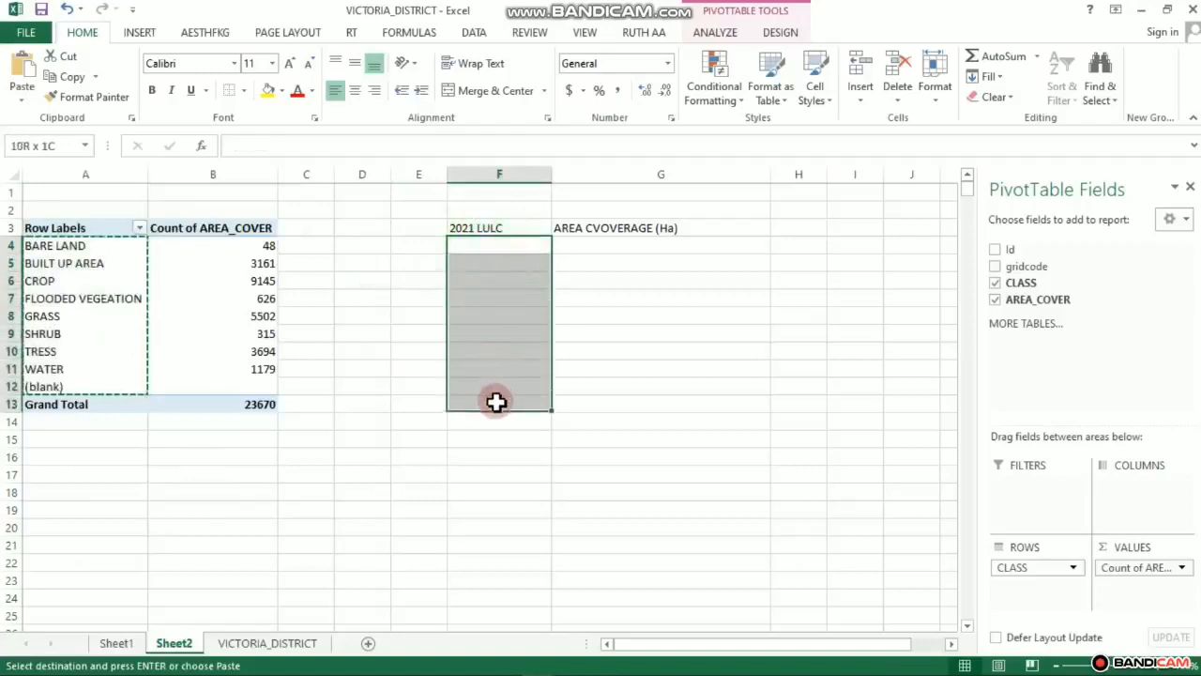
{"action": "right_click", "coordinate": [494, 268]}
{"action": "left_click", "coordinate": [557, 349]}
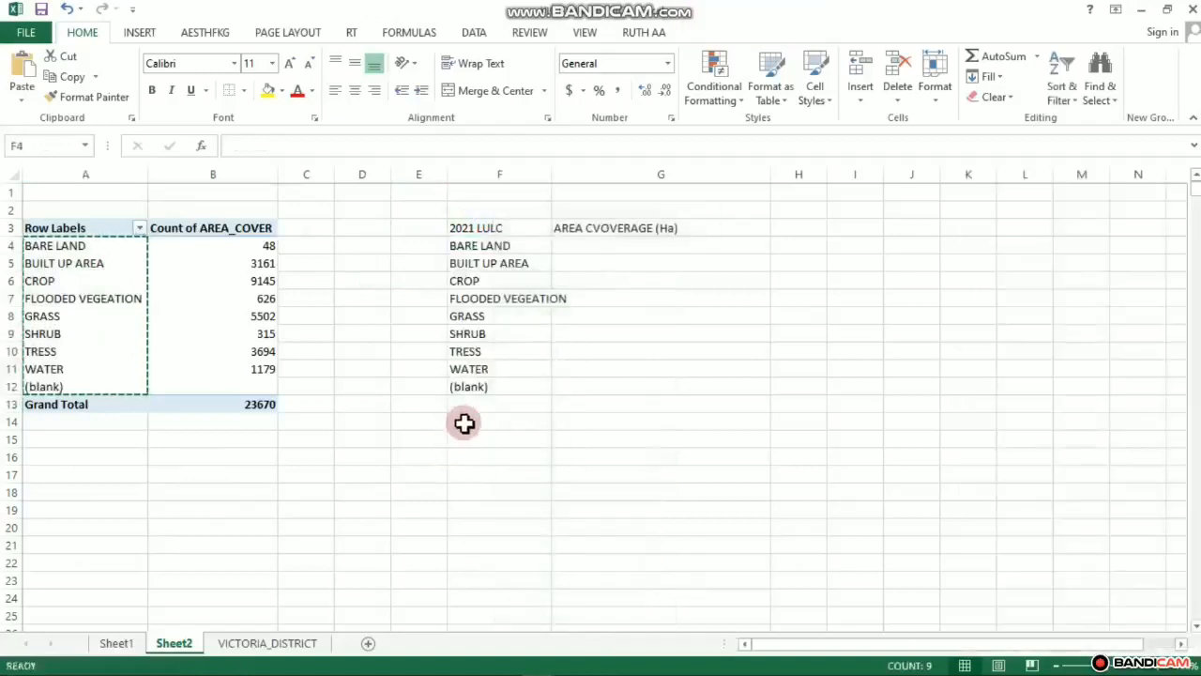
{"action": "left_click", "coordinate": [479, 386]}
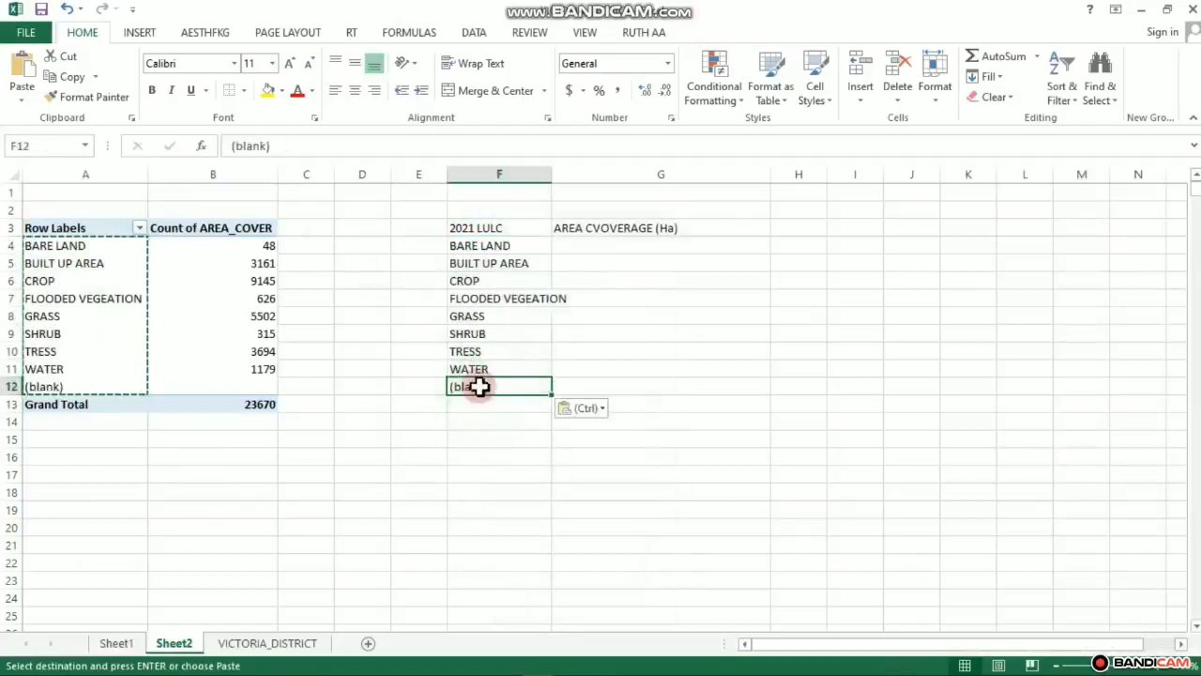
{"action": "key", "text": "Delete"}
- Copy the PivotTable's area values for BARE LAND through WATER into G4:G11 under the area header
{"action": "left_click_drag", "start_coordinate": [265, 245], "coordinate": [284, 369]}
{"action": "right_click", "coordinate": [263, 319]}
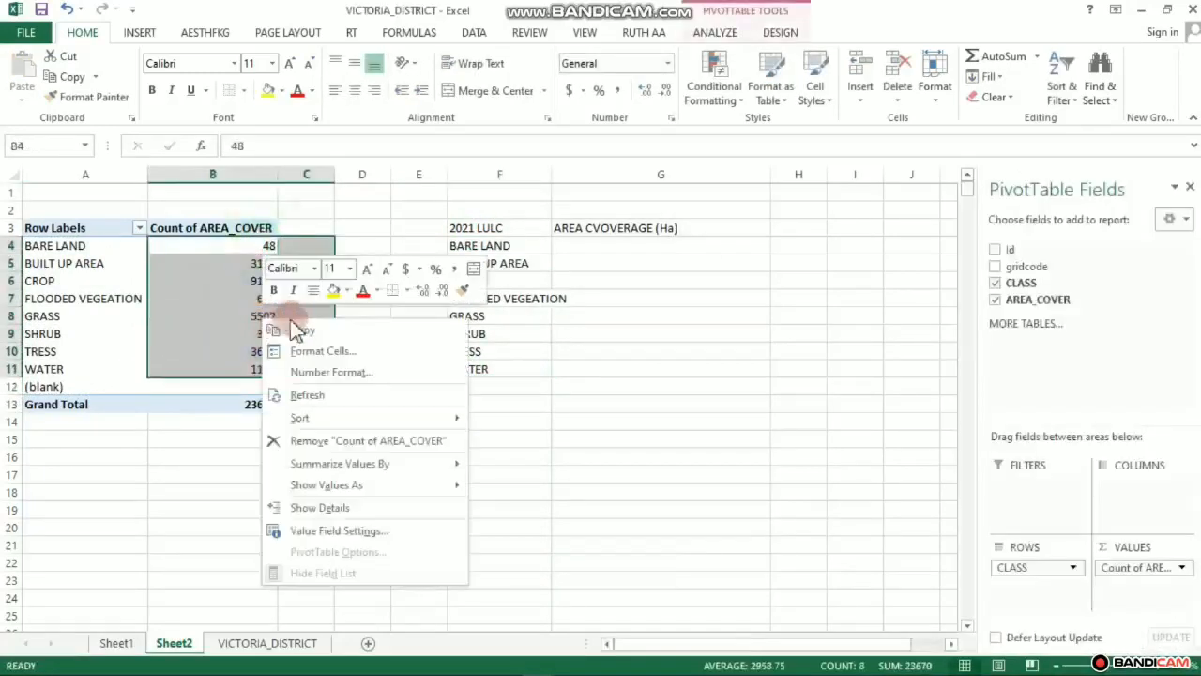
{"action": "left_click", "coordinate": [310, 332]}
{"action": "left_click_drag", "start_coordinate": [595, 246], "coordinate": [609, 370]}
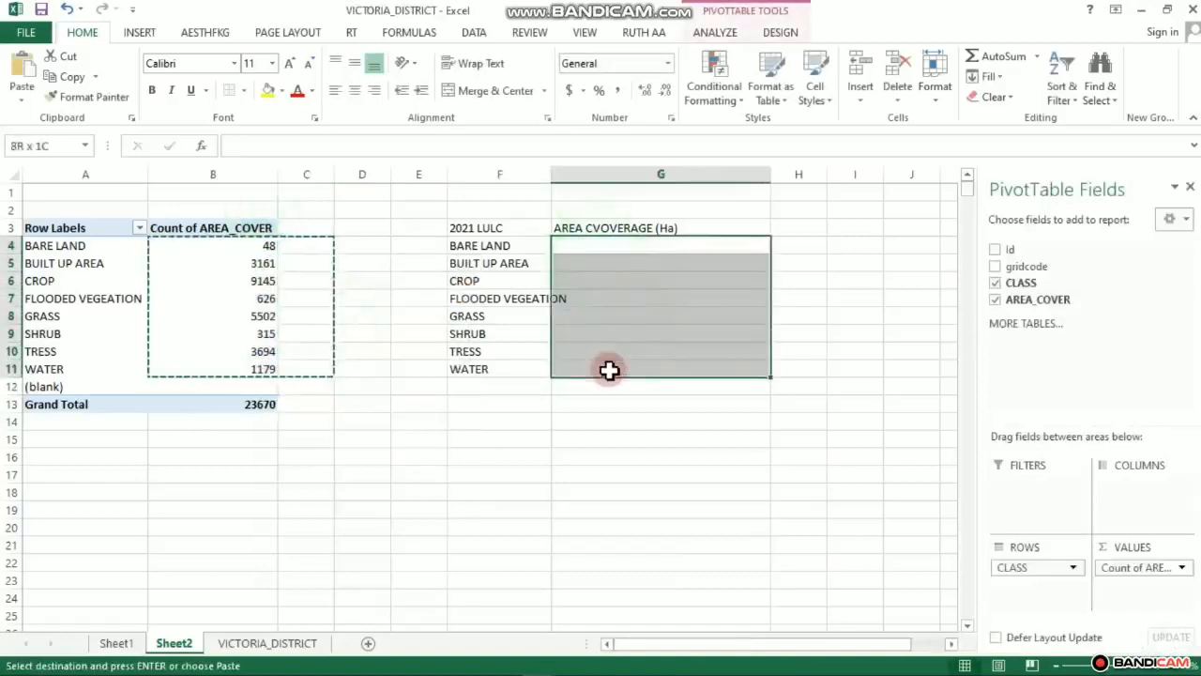
{"action": "right_click", "coordinate": [647, 250]}
{"action": "left_click", "coordinate": [708, 326]}
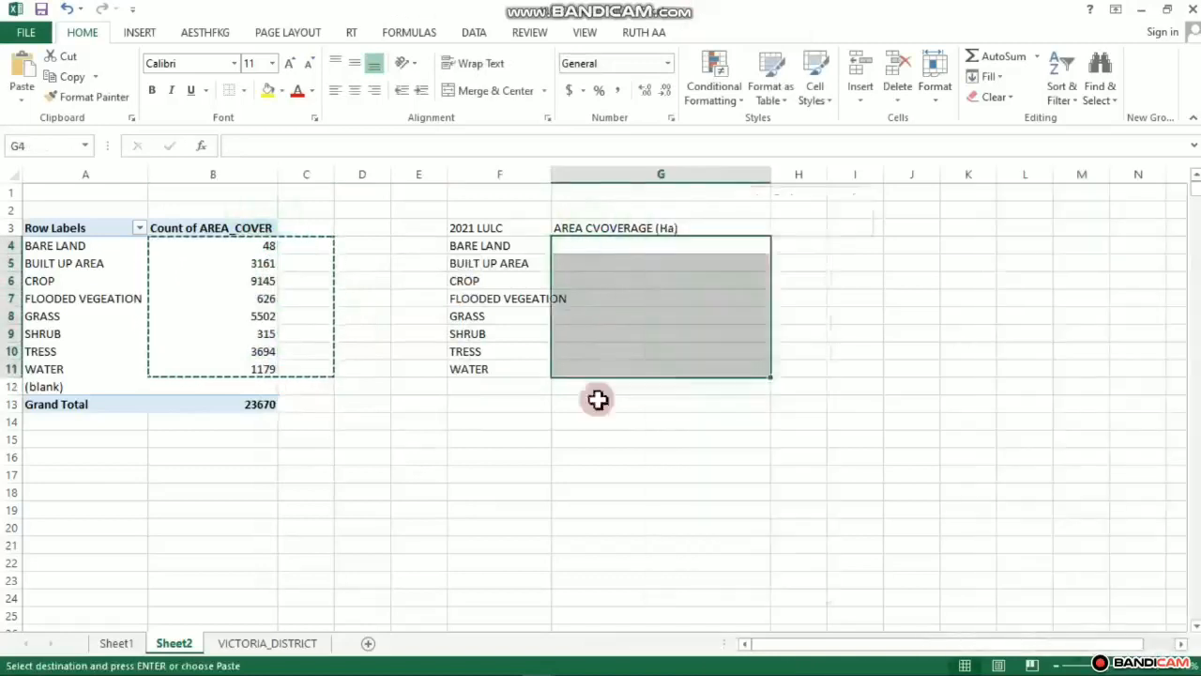
{"action": "left_click", "coordinate": [516, 437]}
- Apply all borders to the table in F3:G11 and make the header row bold
{"action": "left_click_drag", "start_coordinate": [465, 230], "coordinate": [672, 369]}
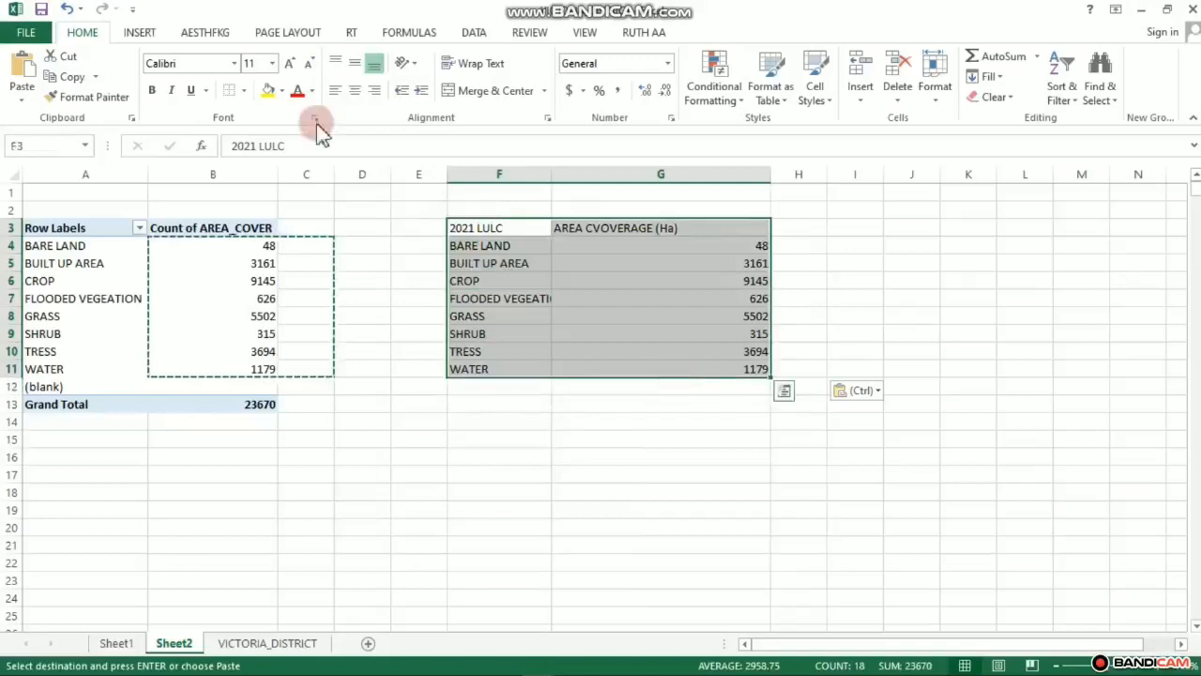
{"action": "left_click", "coordinate": [242, 93]}
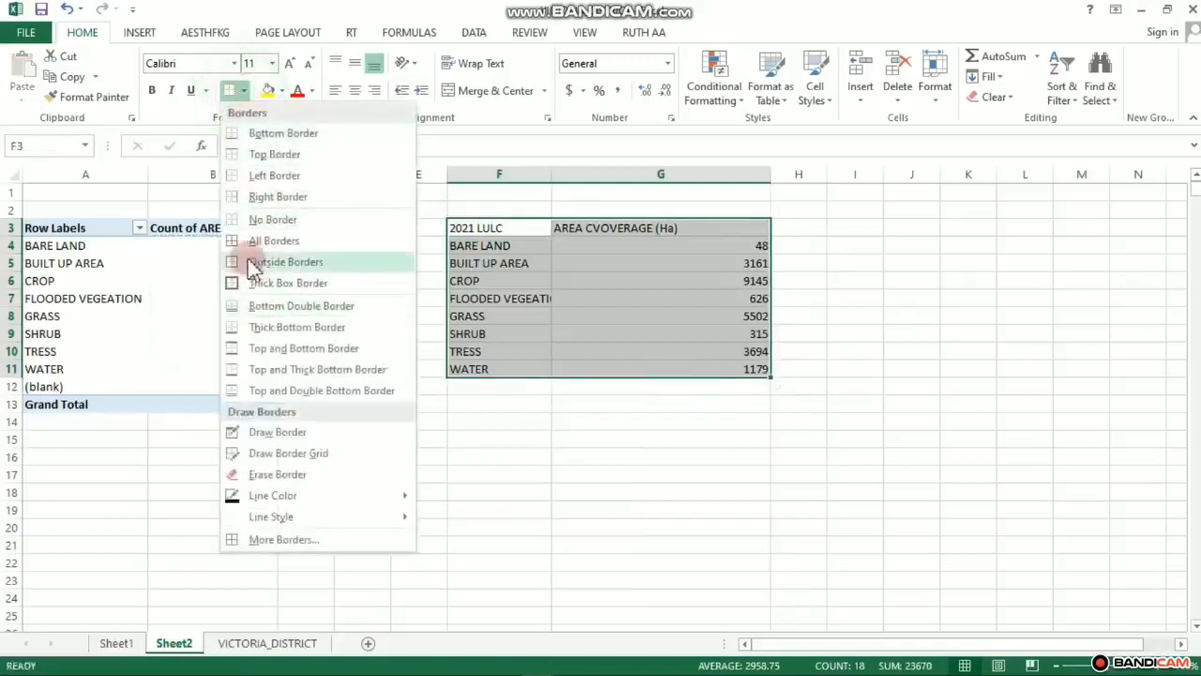
{"action": "left_click", "coordinate": [261, 241]}
{"action": "left_click_drag", "start_coordinate": [455, 227], "coordinate": [630, 228]}
{"action": "left_click", "coordinate": [153, 90]}
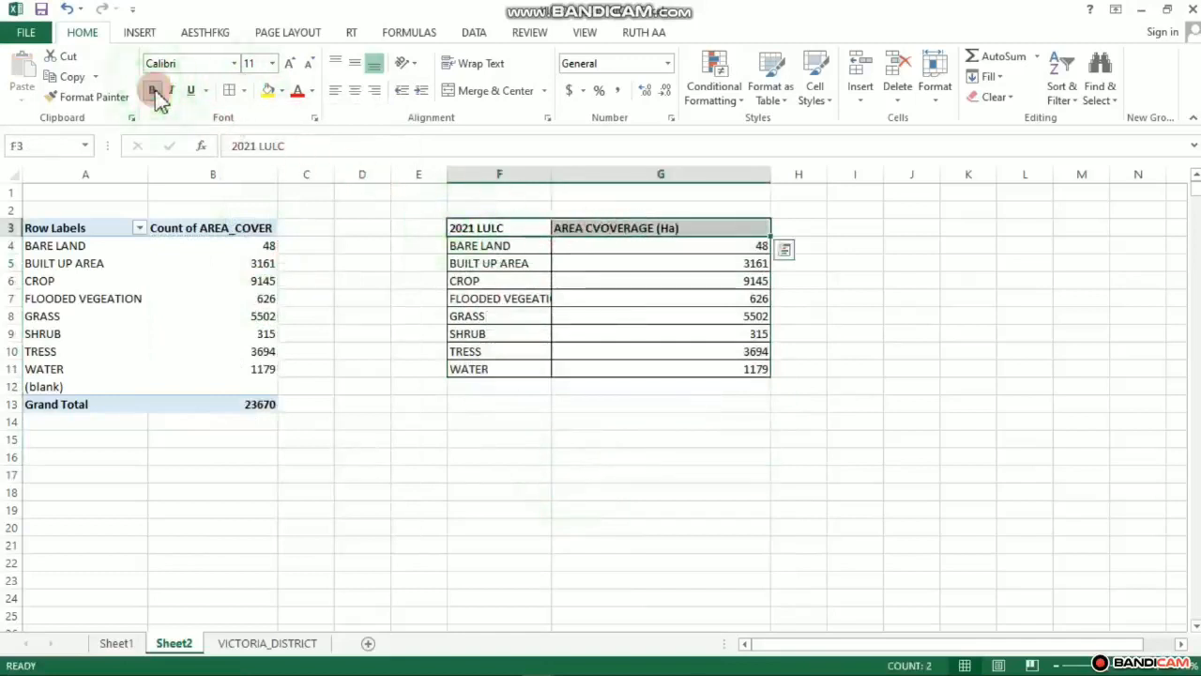
{"action": "left_click", "coordinate": [496, 423]}
- Enter the label TOTAL in cell F12 below the WATER class
{"action": "left_click", "coordinate": [459, 388]}
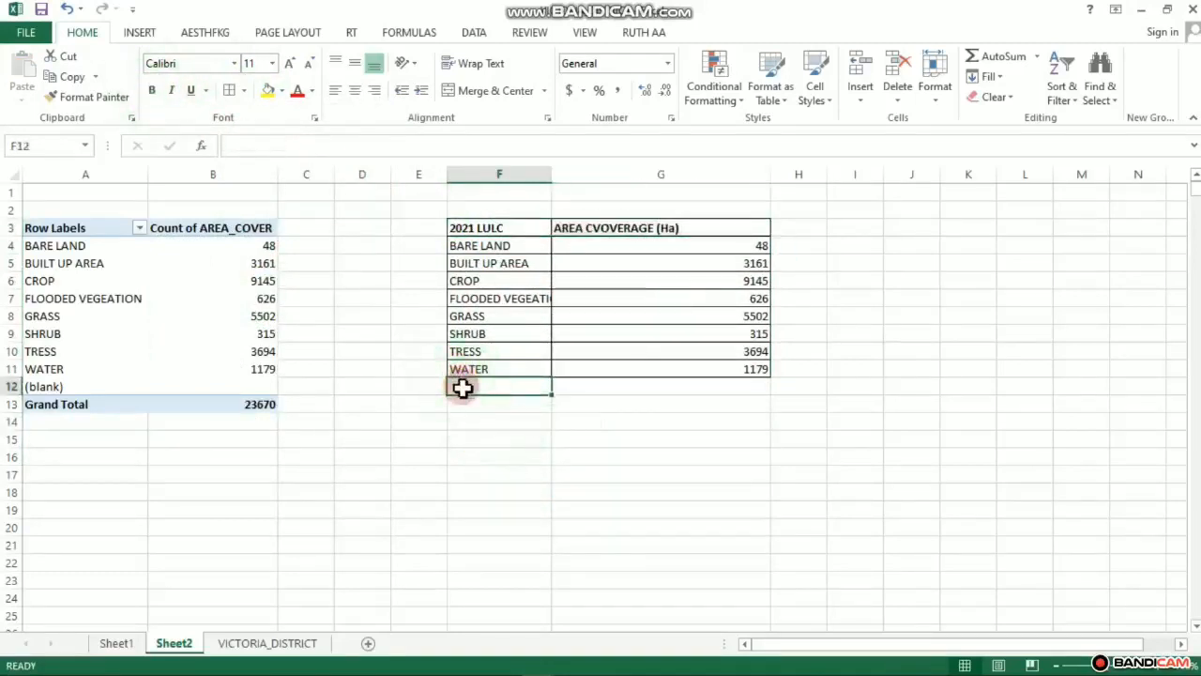
{"action": "type", "text": "to"}
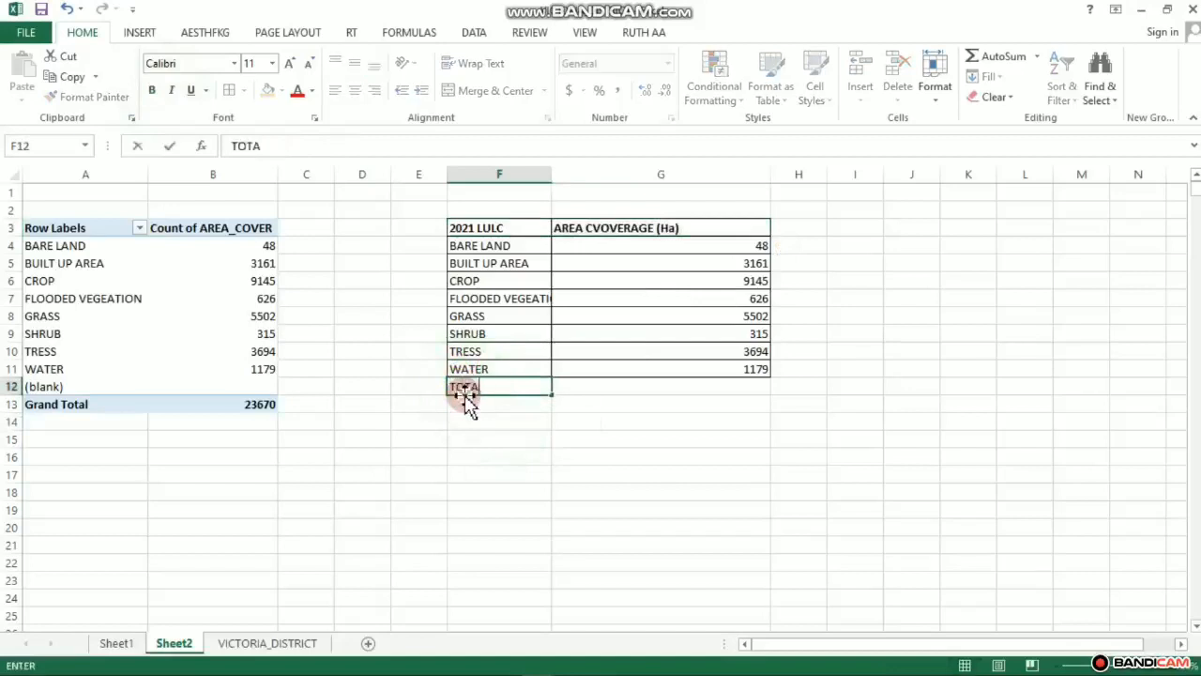
{"action": "type", "text": "TAL"}
{"action": "left_click", "coordinate": [571, 402]}
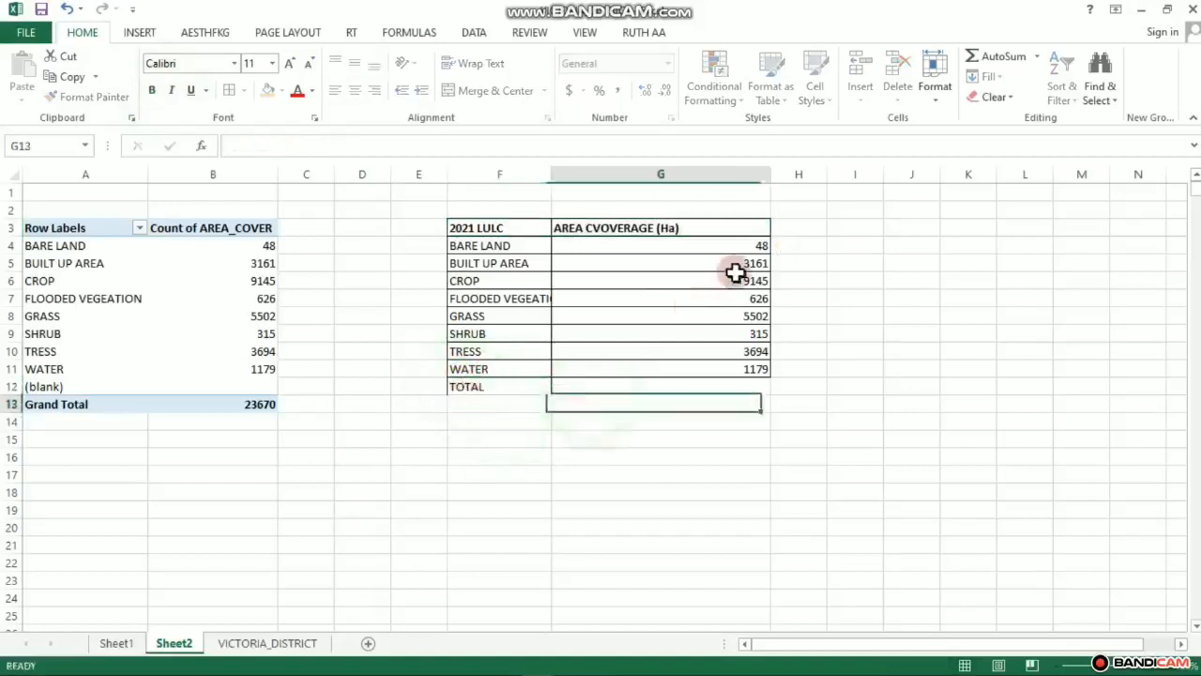
- Add a sum of the column G area values in the TOTAL row and clear the extra sum in H12
{"action": "left_click_drag", "start_coordinate": [745, 246], "coordinate": [798, 369]}
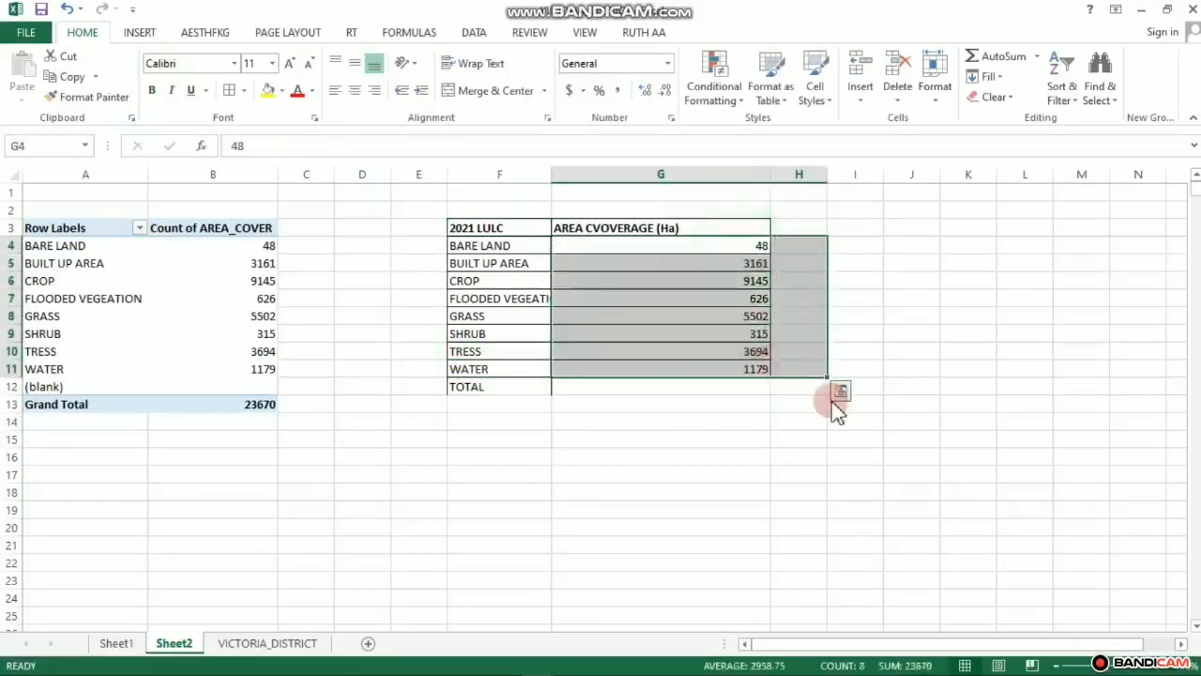
{"action": "left_click", "coordinate": [843, 394]}
{"action": "left_click", "coordinate": [841, 430]}
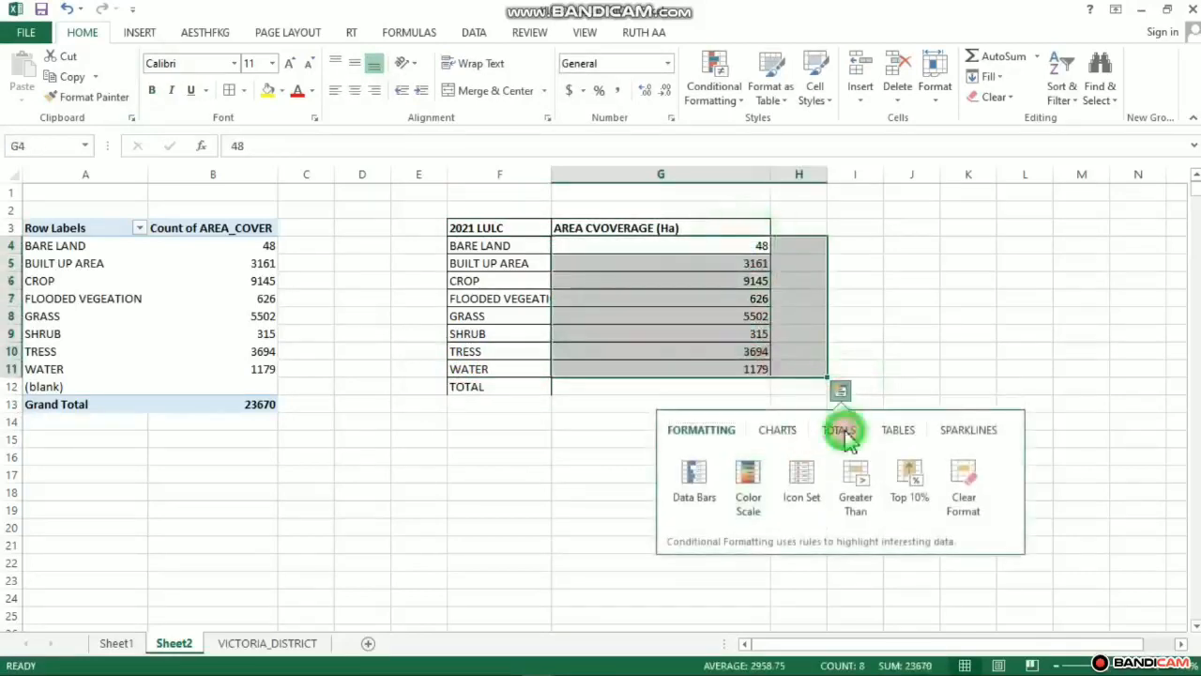
{"action": "left_click", "coordinate": [704, 488]}
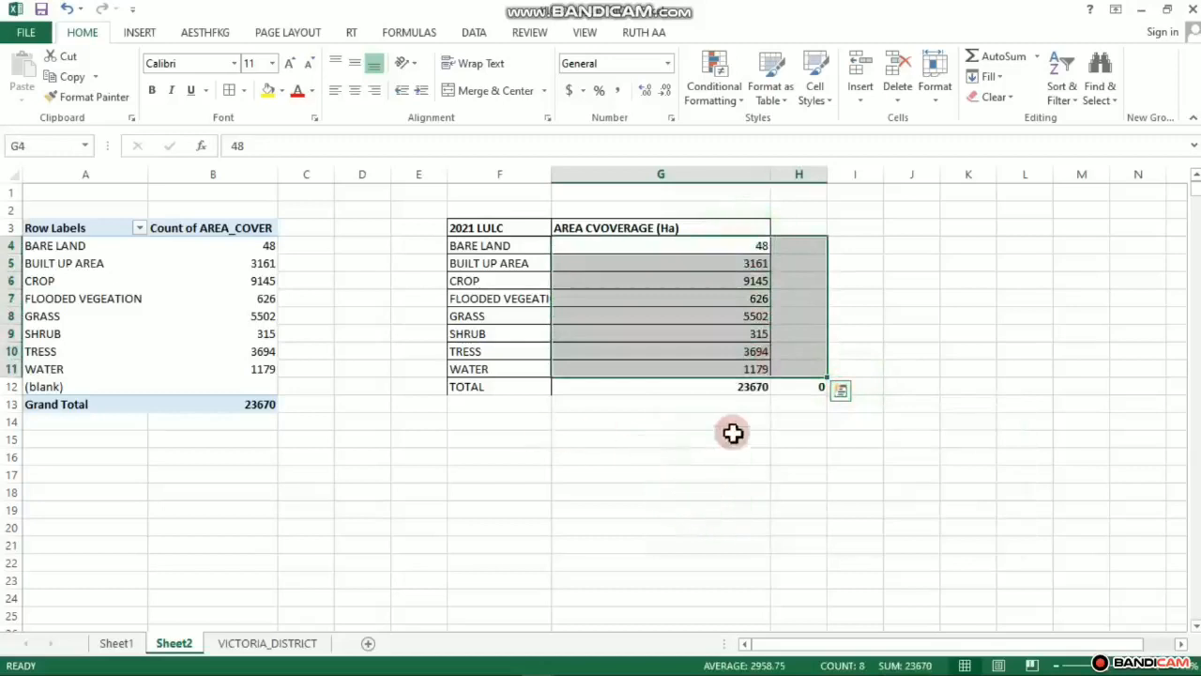
{"action": "left_click", "coordinate": [730, 437]}
{"action": "left_click", "coordinate": [805, 392]}
{"action": "key", "text": "BackSpace"}
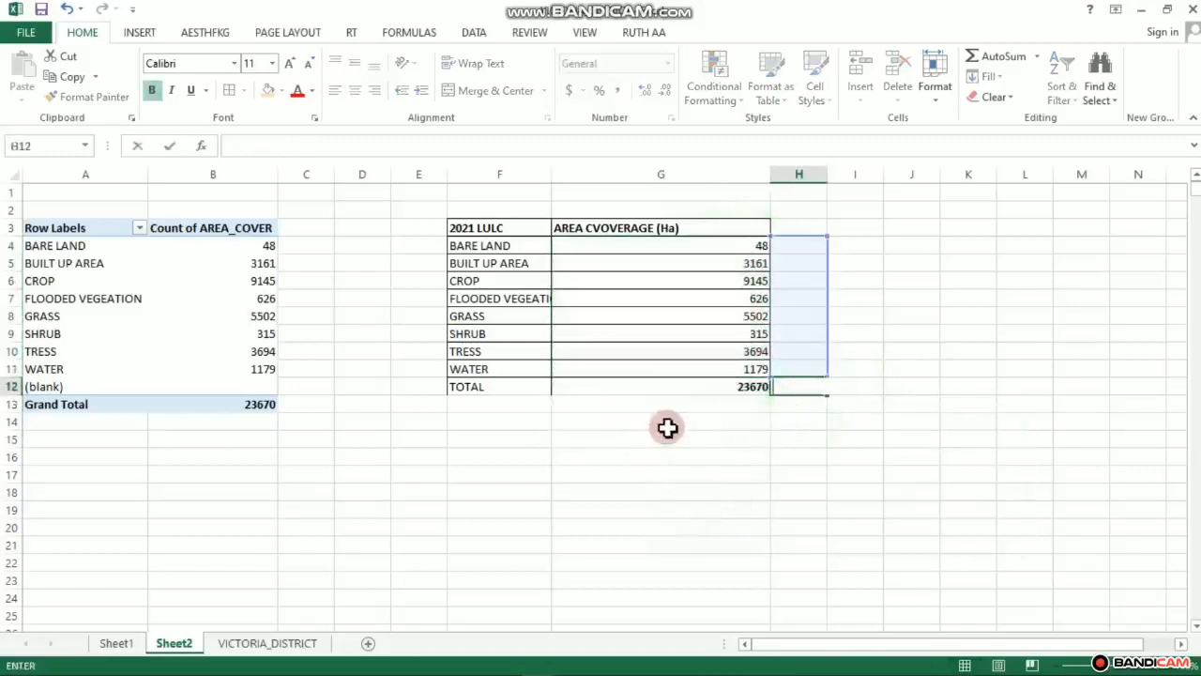
{"action": "left_click", "coordinate": [665, 433]}
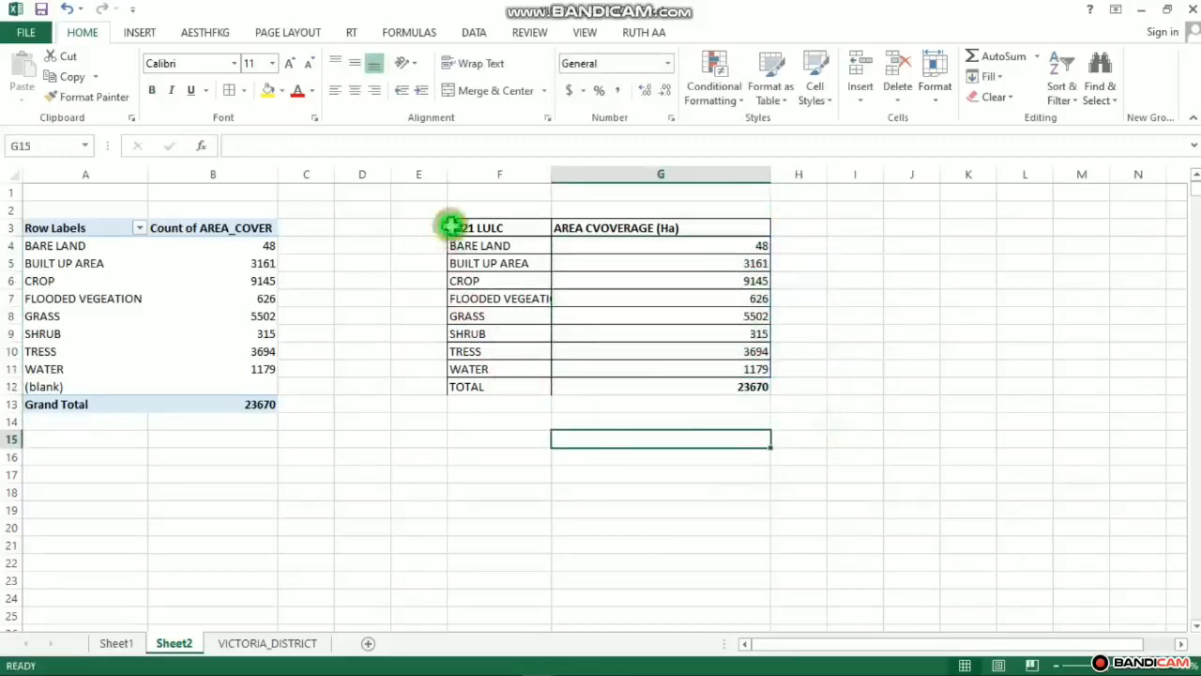
- Extend all borders over the table F3:G12 and make the TOTAL label bold
{"action": "left_click_drag", "start_coordinate": [452, 225], "coordinate": [719, 391]}
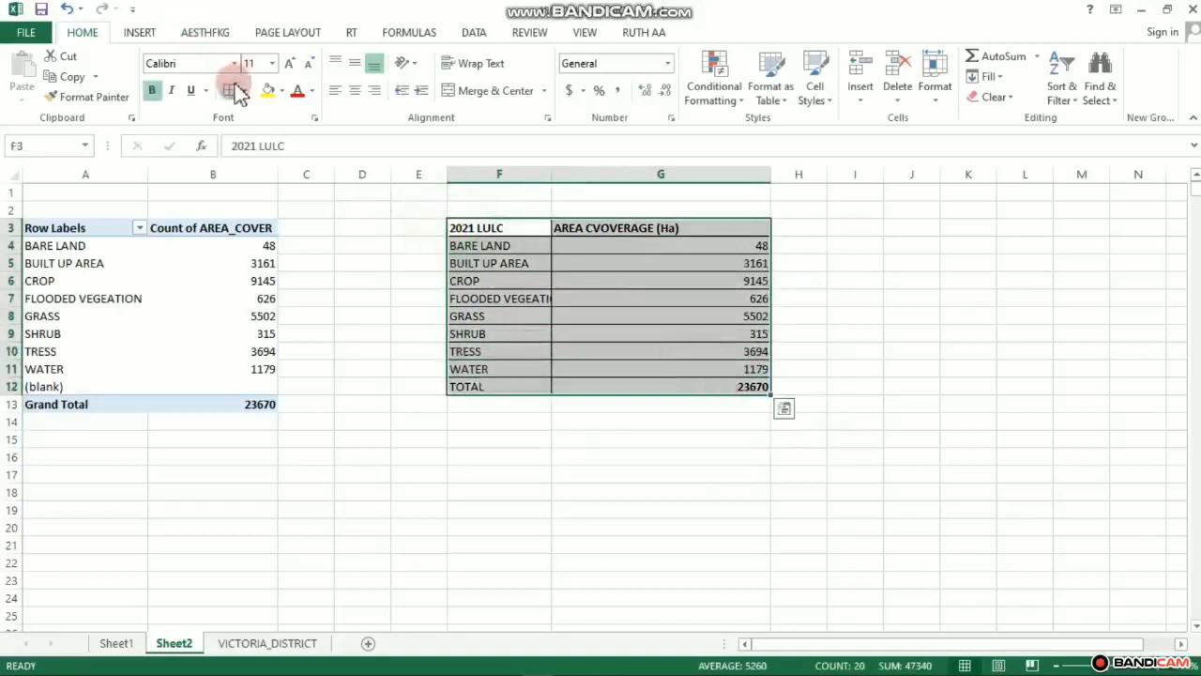
{"action": "left_click", "coordinate": [610, 441]}
{"action": "left_click", "coordinate": [463, 388]}
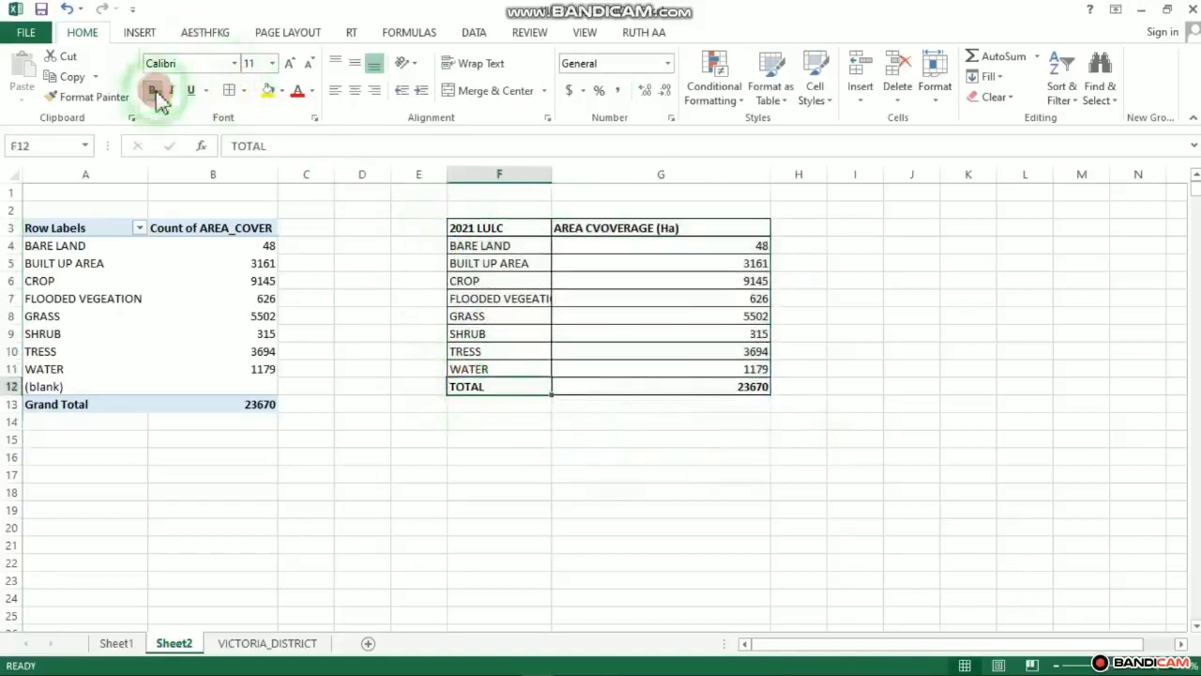
{"action": "left_click", "coordinate": [569, 488]}
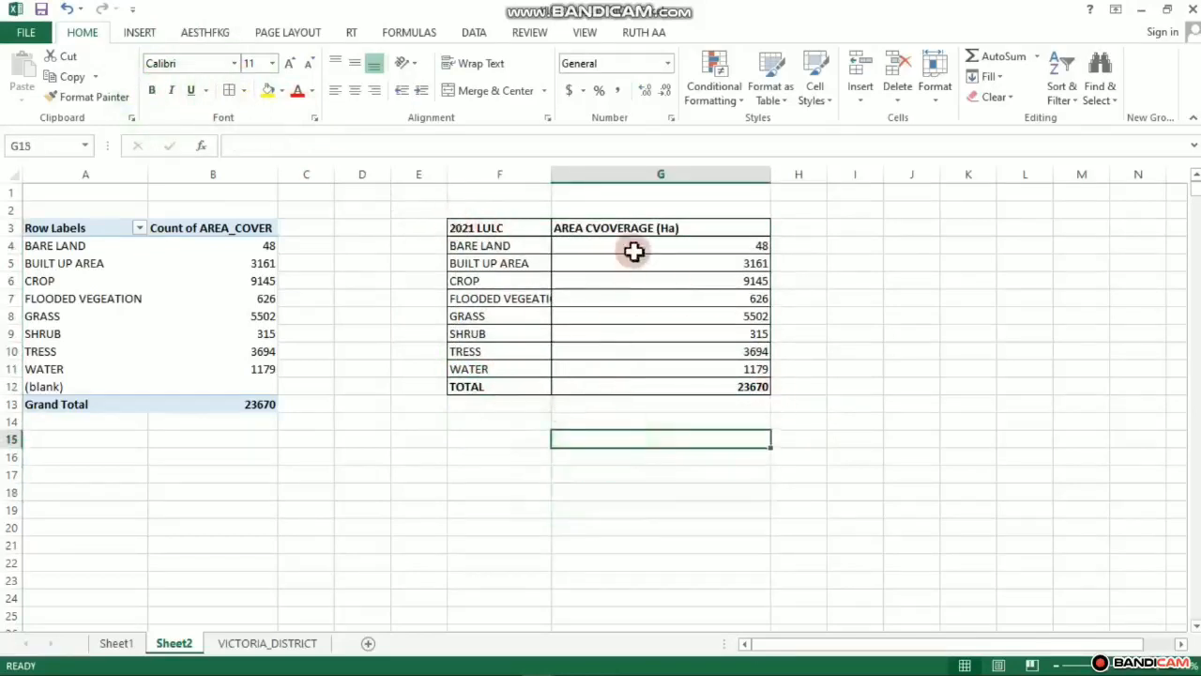
- Correct the header in cell G3 to read AREA COVERAGE (Ha)
{"action": "left_click", "coordinate": [609, 228]}
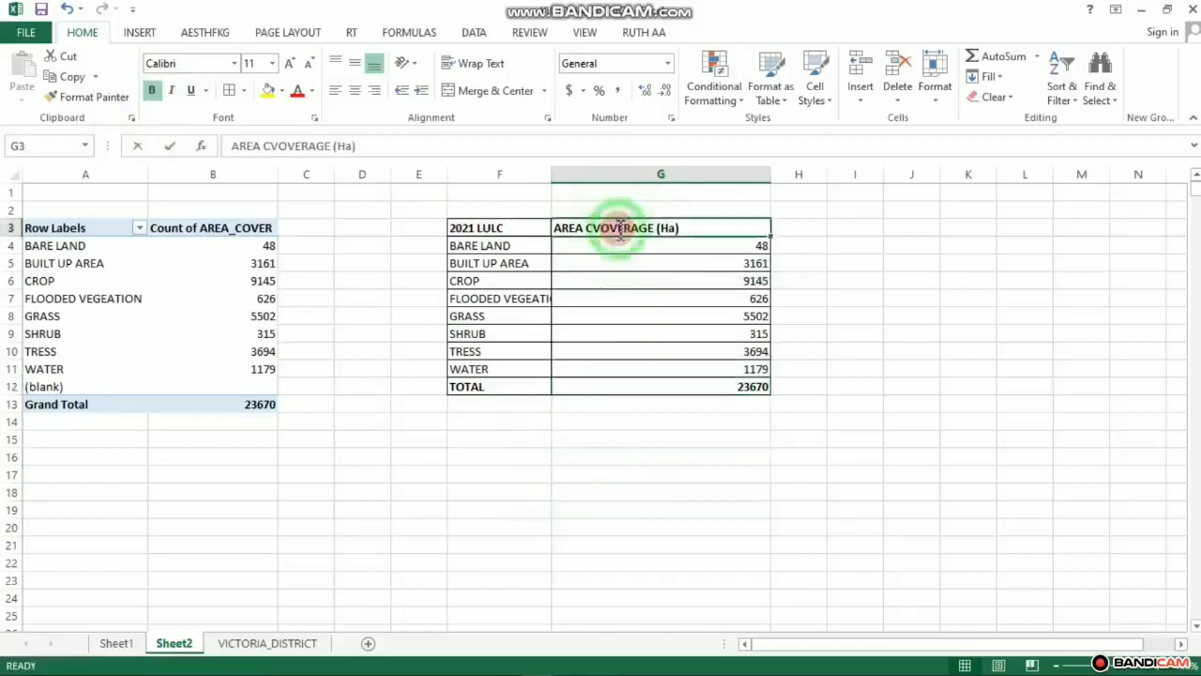
{"action": "double_click", "coordinate": [631, 228]}
{"action": "key", "text": "BackSpace"}
{"action": "key", "text": "BackSpace"}
{"action": "key", "text": "BackSpace"}
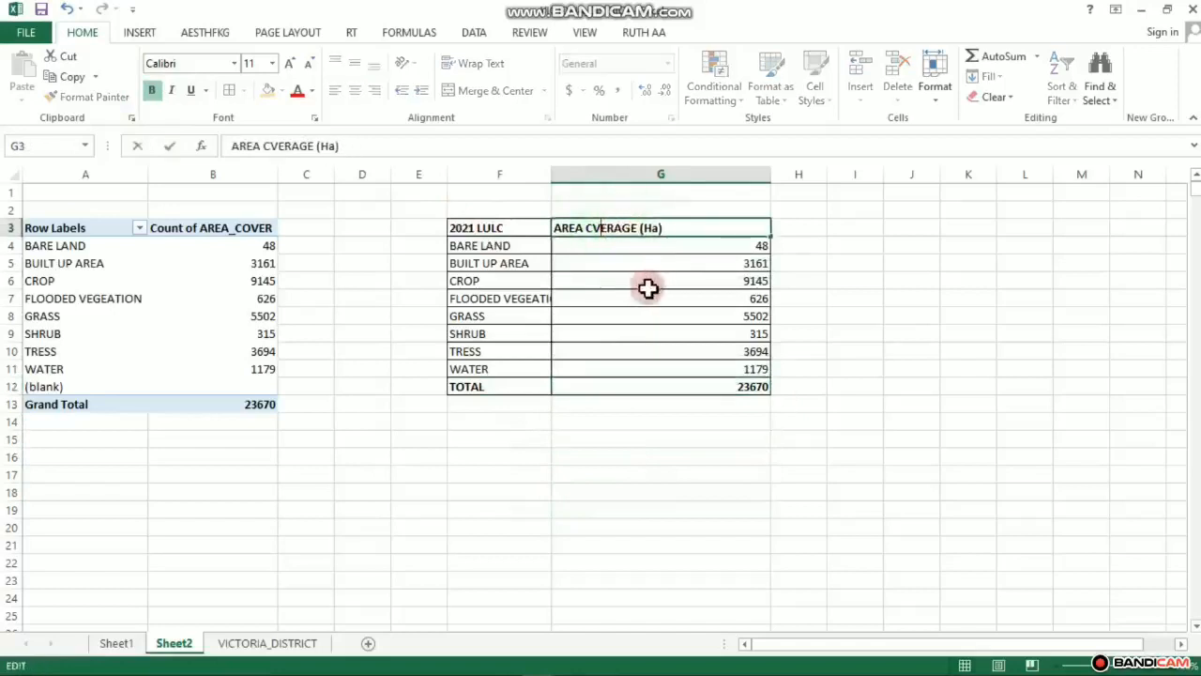
{"action": "type", "text": "OV"}
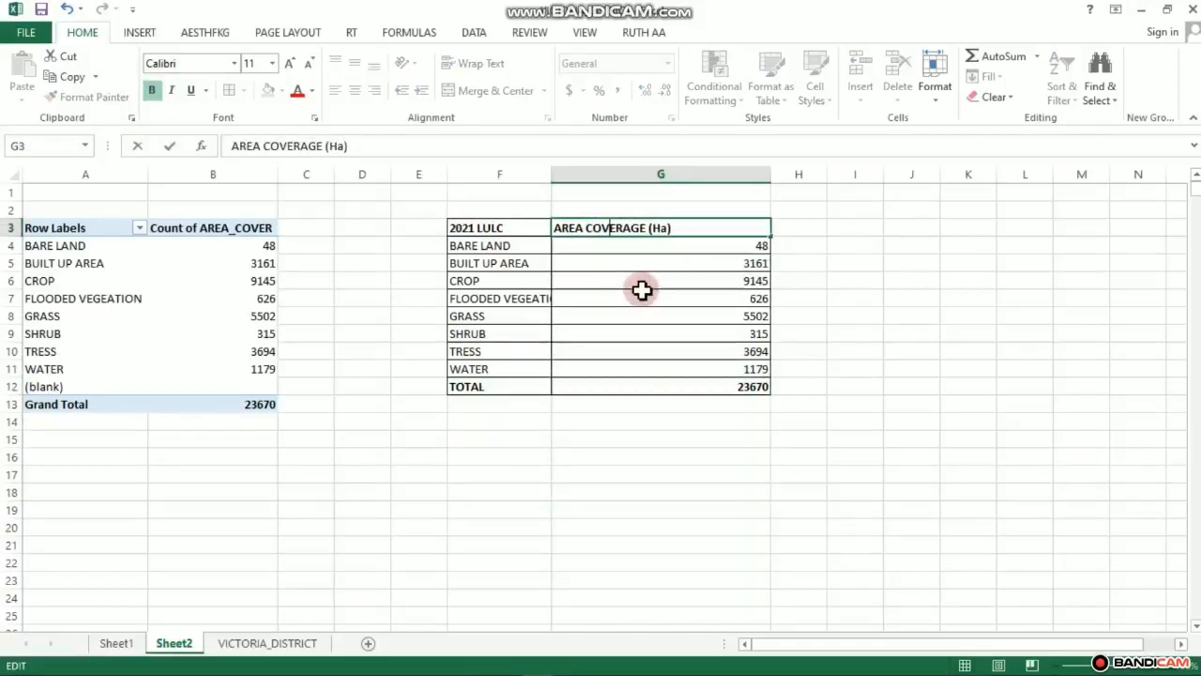
{"action": "left_click", "coordinate": [847, 265]}
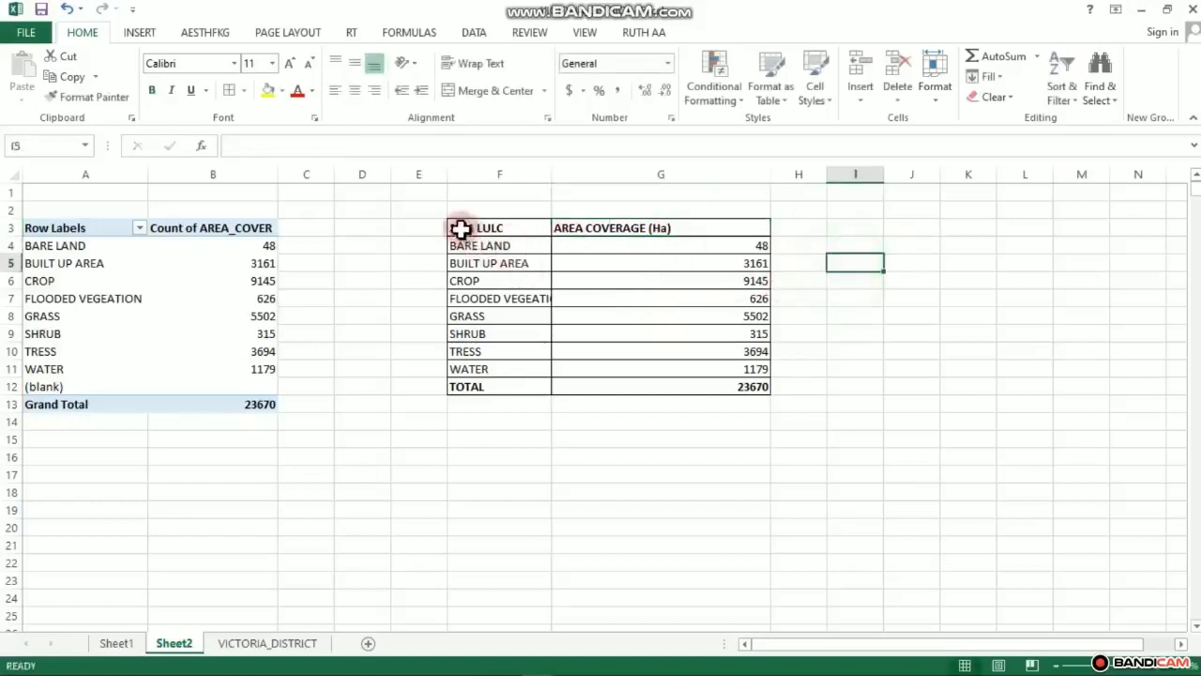
- Insert a clustered bar chart from the class and area table in F3:G12
{"action": "left_click_drag", "start_coordinate": [461, 228], "coordinate": [723, 392]}
{"action": "left_click", "coordinate": [784, 418]}
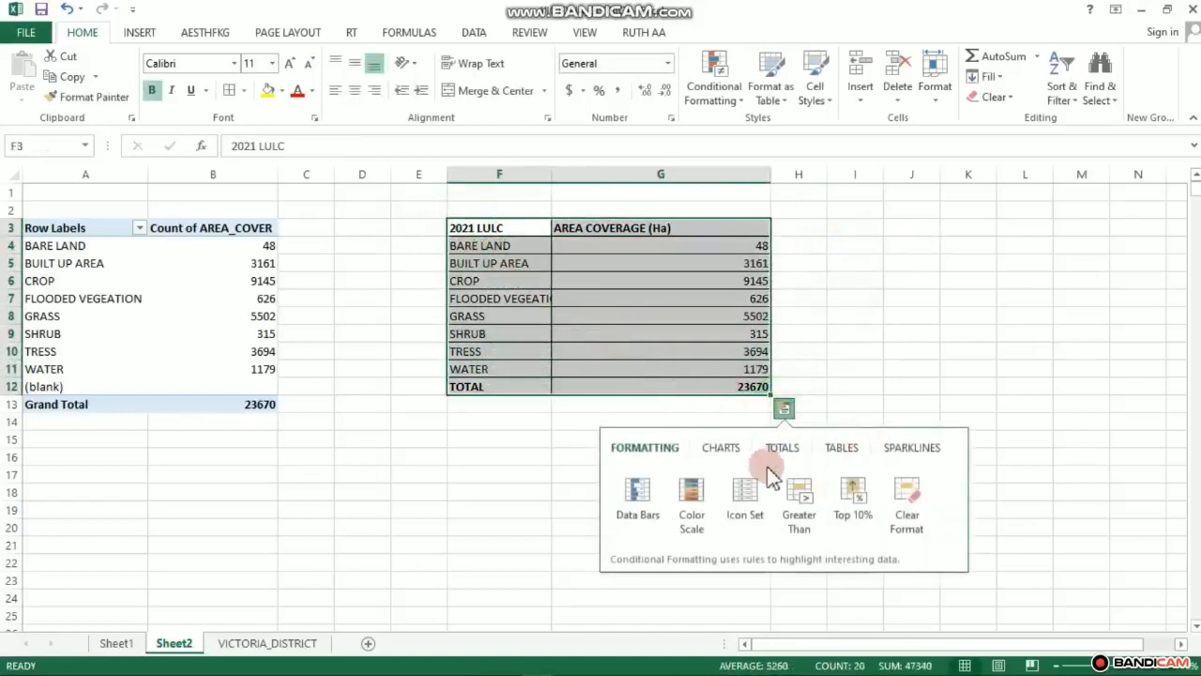
{"action": "left_click", "coordinate": [726, 448]}
{"action": "mouse_move", "coordinate": [628, 516]}
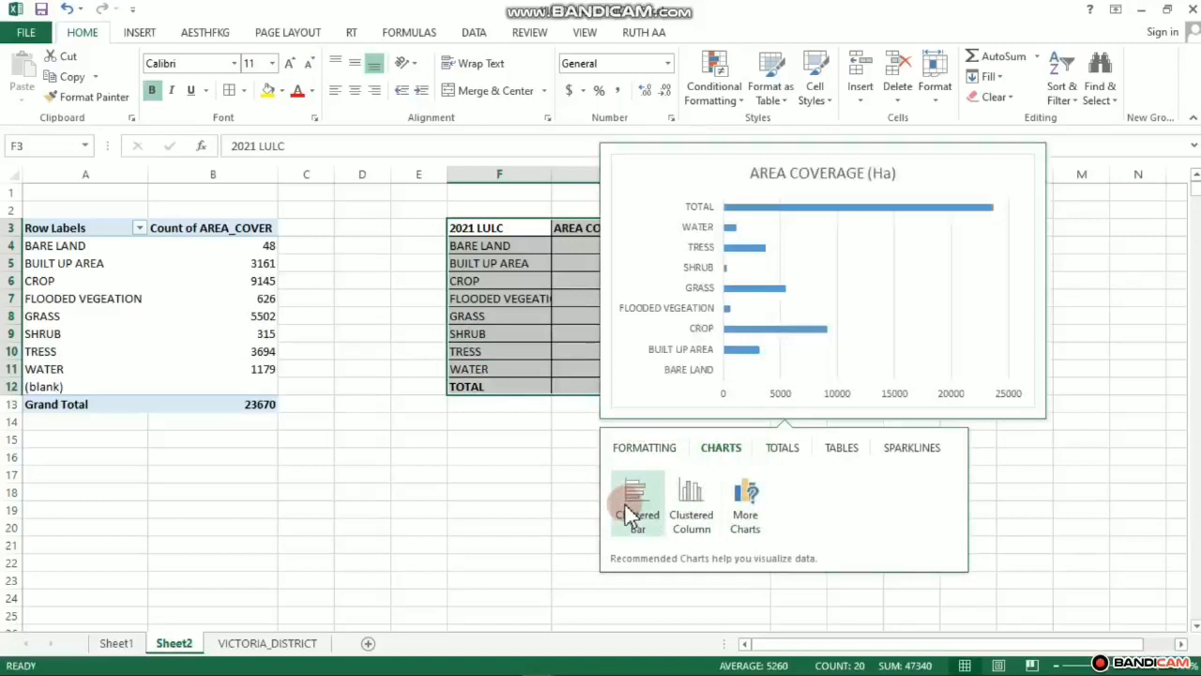
{"action": "mouse_move", "coordinate": [685, 505]}
{"action": "left_click", "coordinate": [650, 495]}
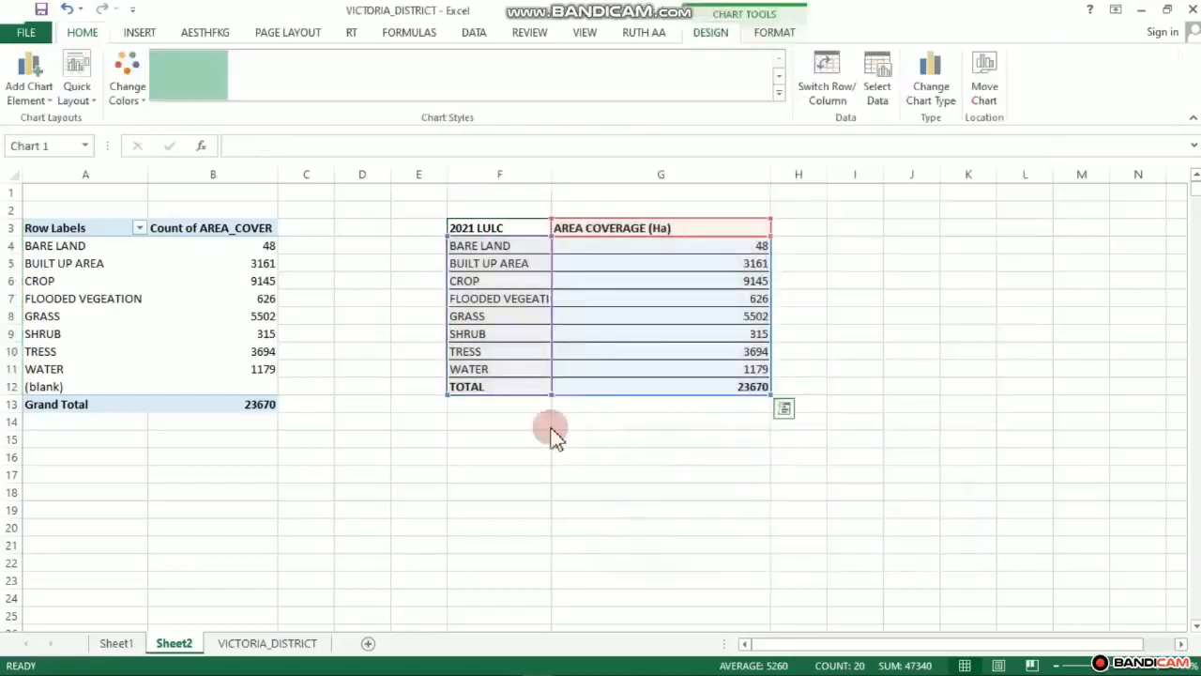
- Compare several chart styles on the bar chart and apply the first style with the plain white background
{"action": "left_click", "coordinate": [332, 91]}
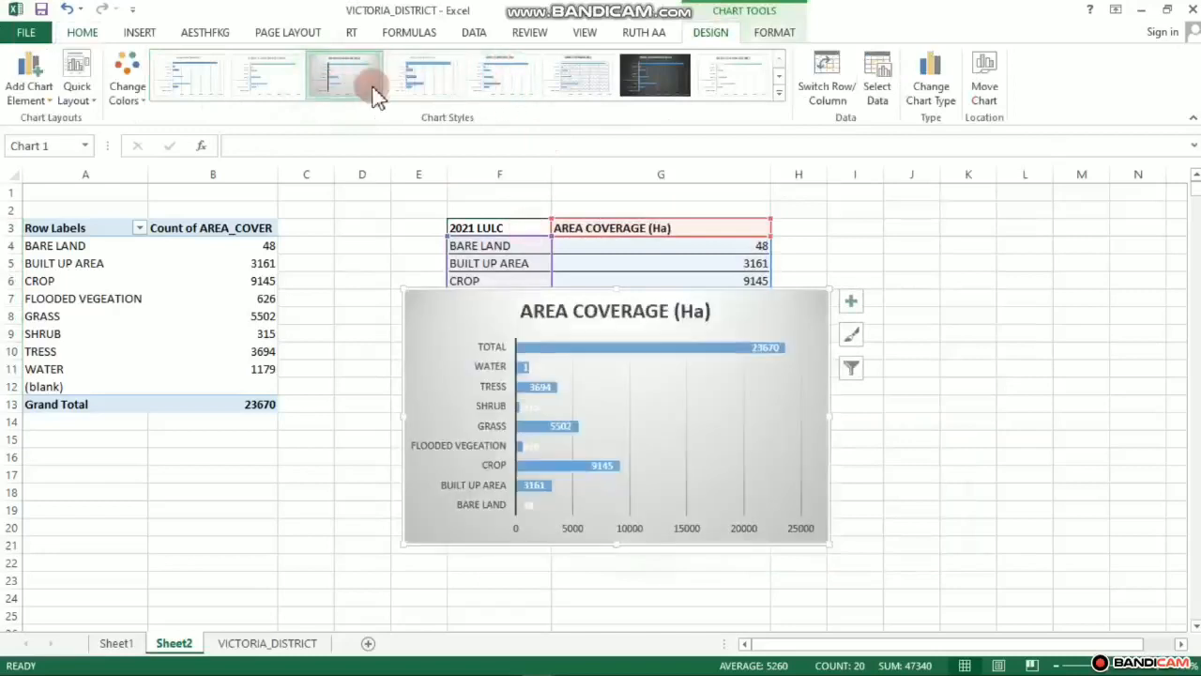
{"action": "left_click", "coordinate": [495, 80]}
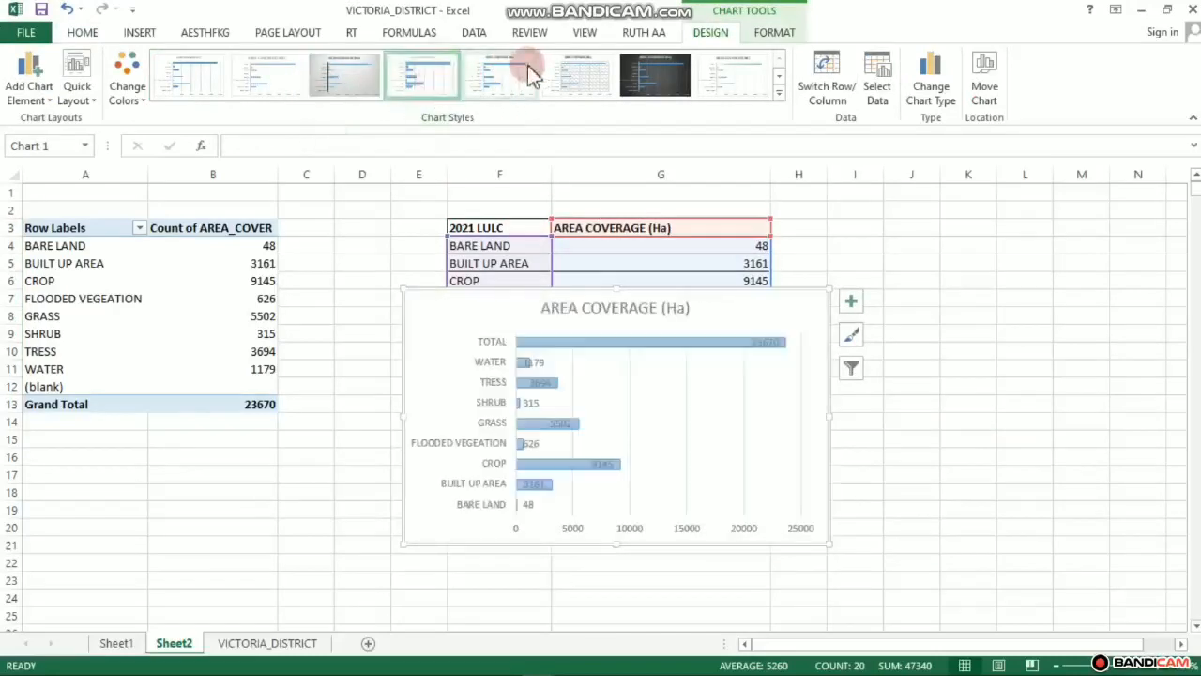
{"action": "left_click", "coordinate": [590, 80]}
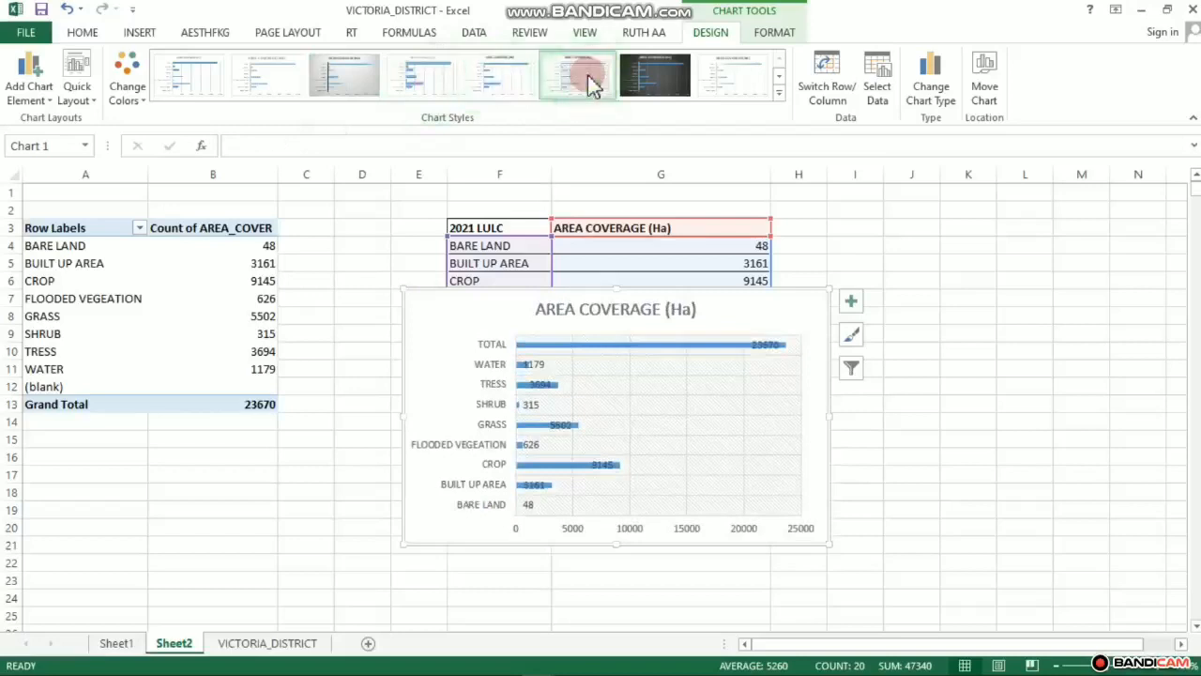
{"action": "left_click", "coordinate": [188, 86]}
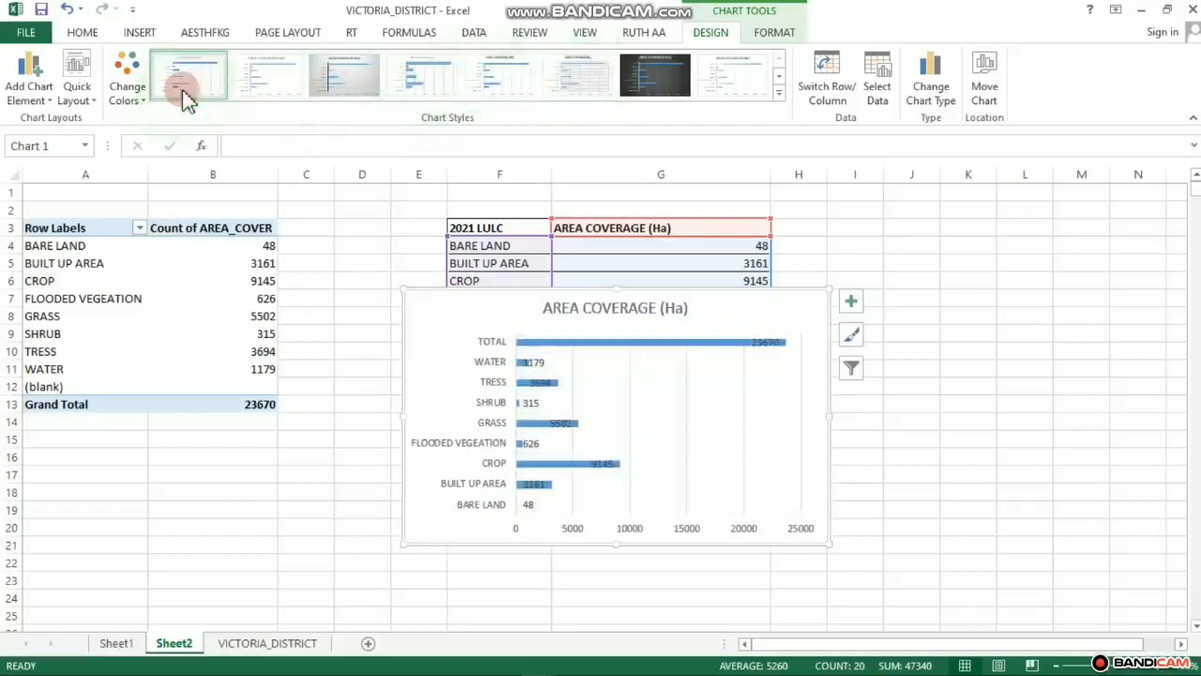
{"action": "left_click", "coordinate": [430, 83]}
{"action": "left_click", "coordinate": [501, 81]}
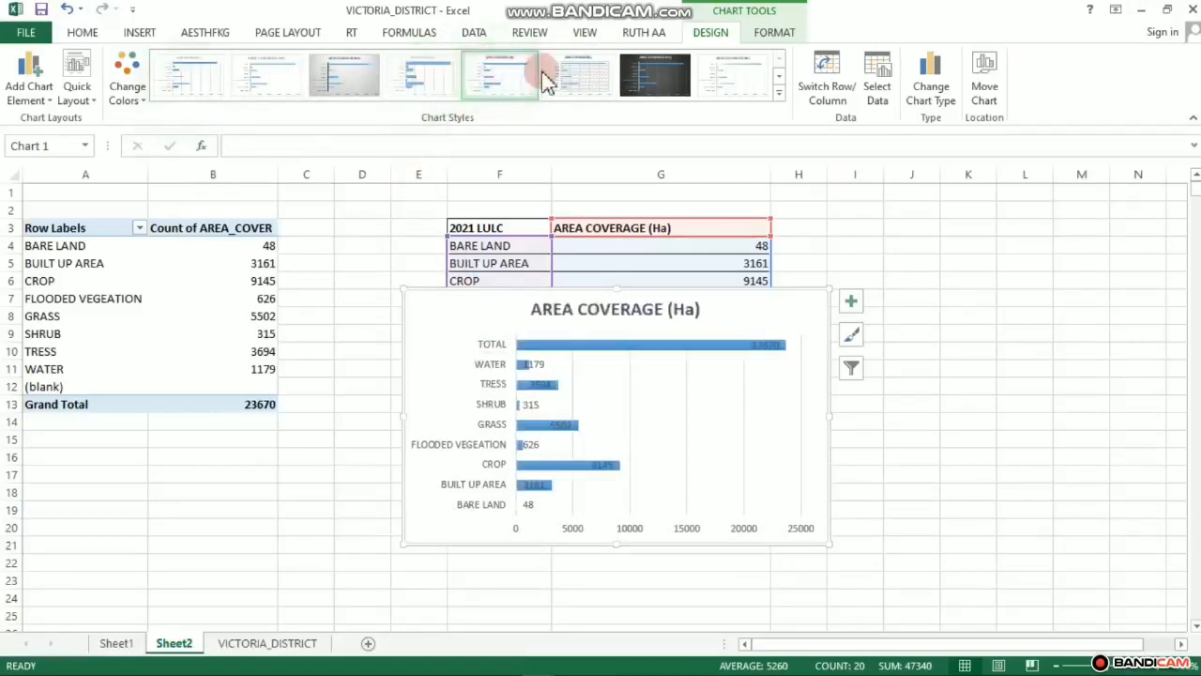
{"action": "left_click", "coordinate": [576, 80]}
{"action": "left_click", "coordinate": [725, 79]}
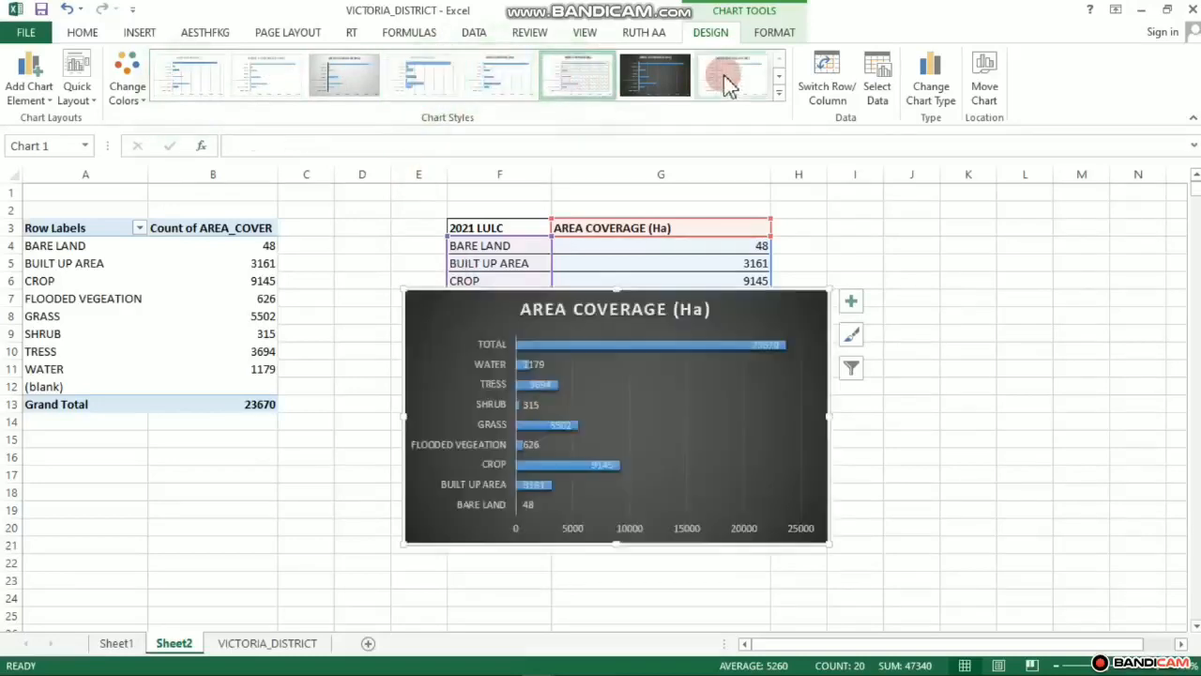
{"action": "left_click", "coordinate": [725, 78]}
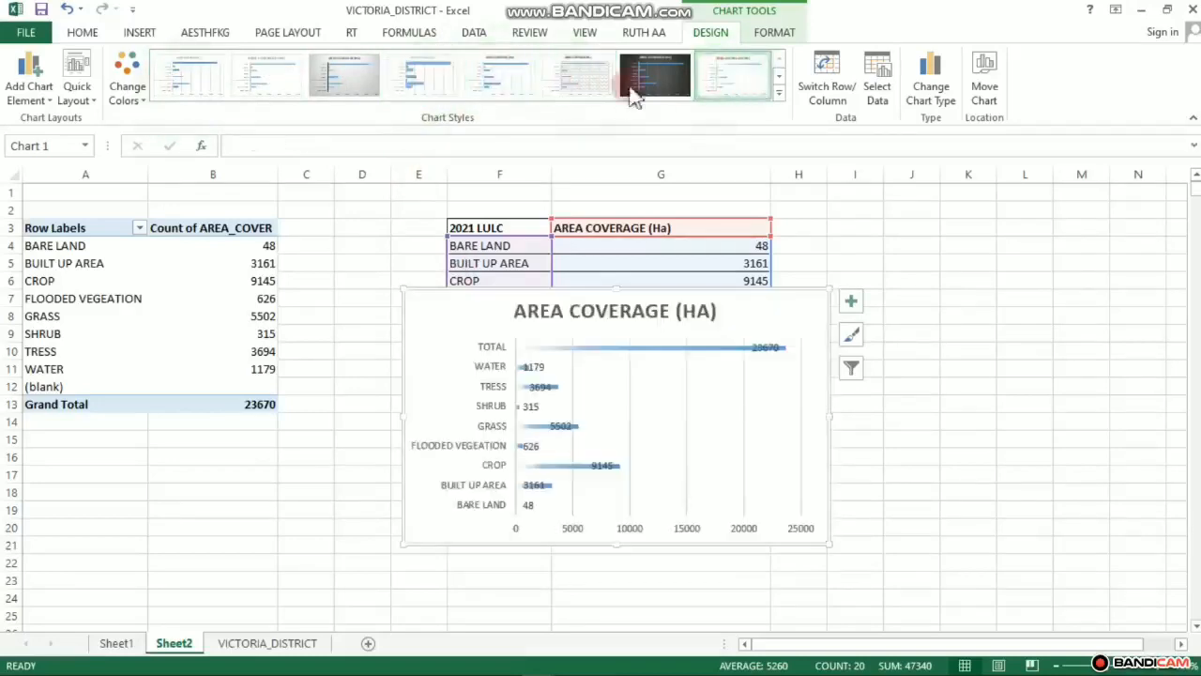
{"action": "left_click", "coordinate": [224, 87]}
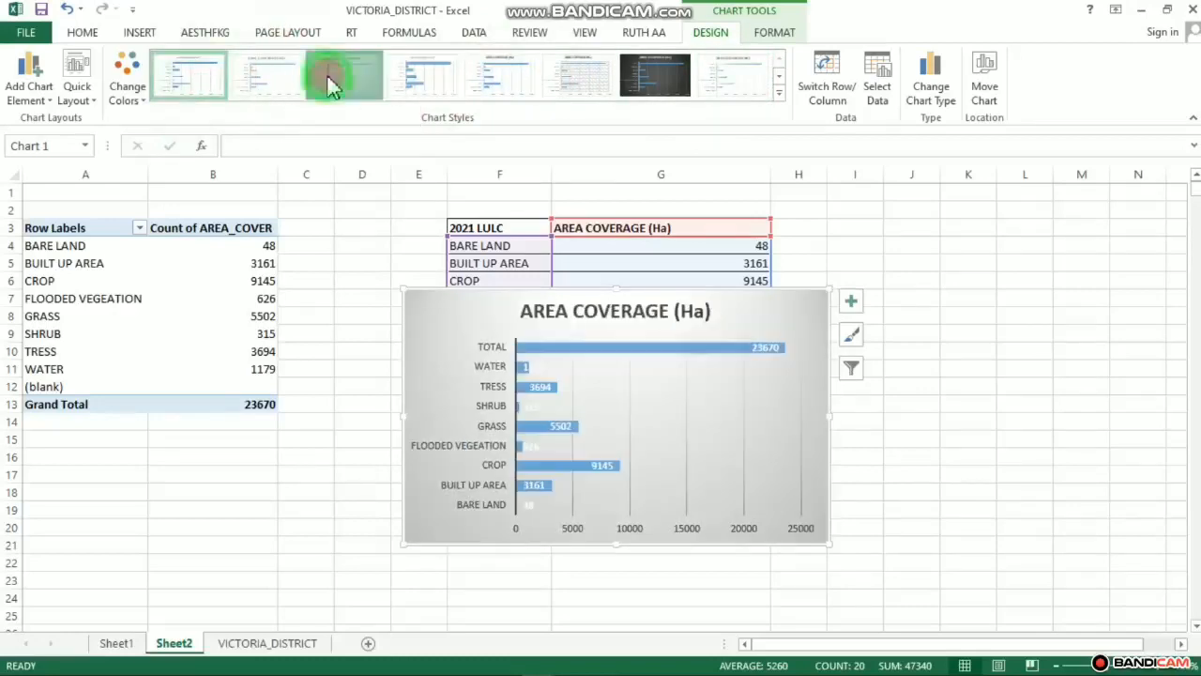
{"action": "left_click", "coordinate": [330, 82]}
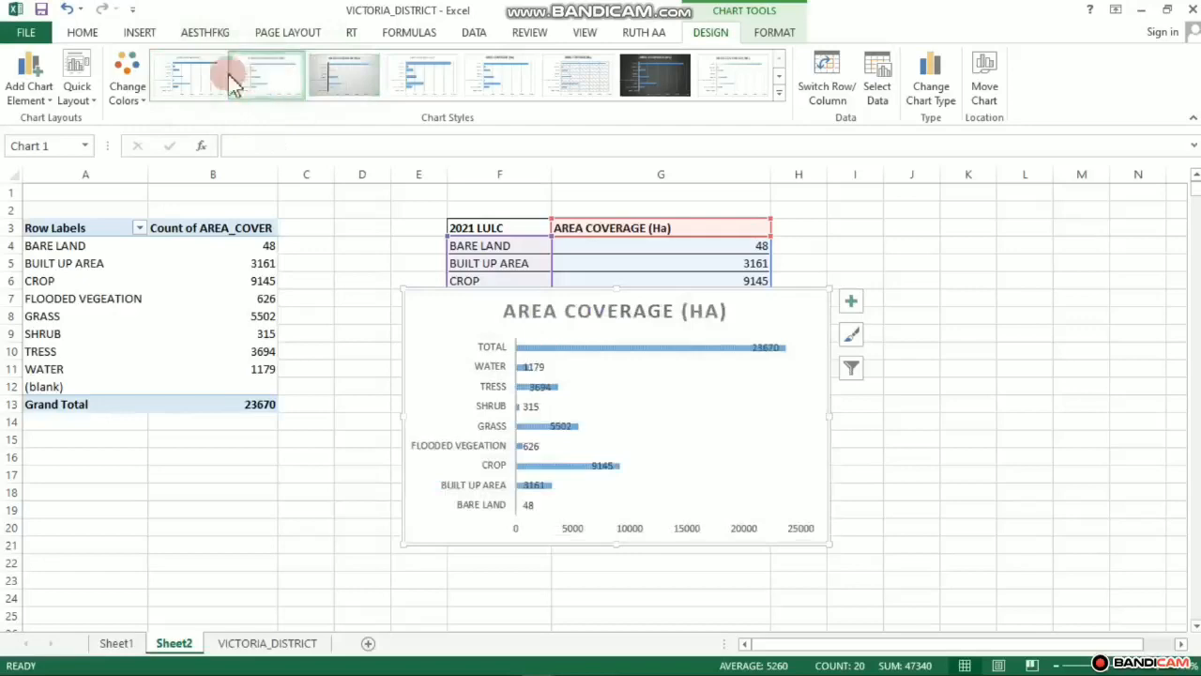
{"action": "left_click", "coordinate": [201, 75]}
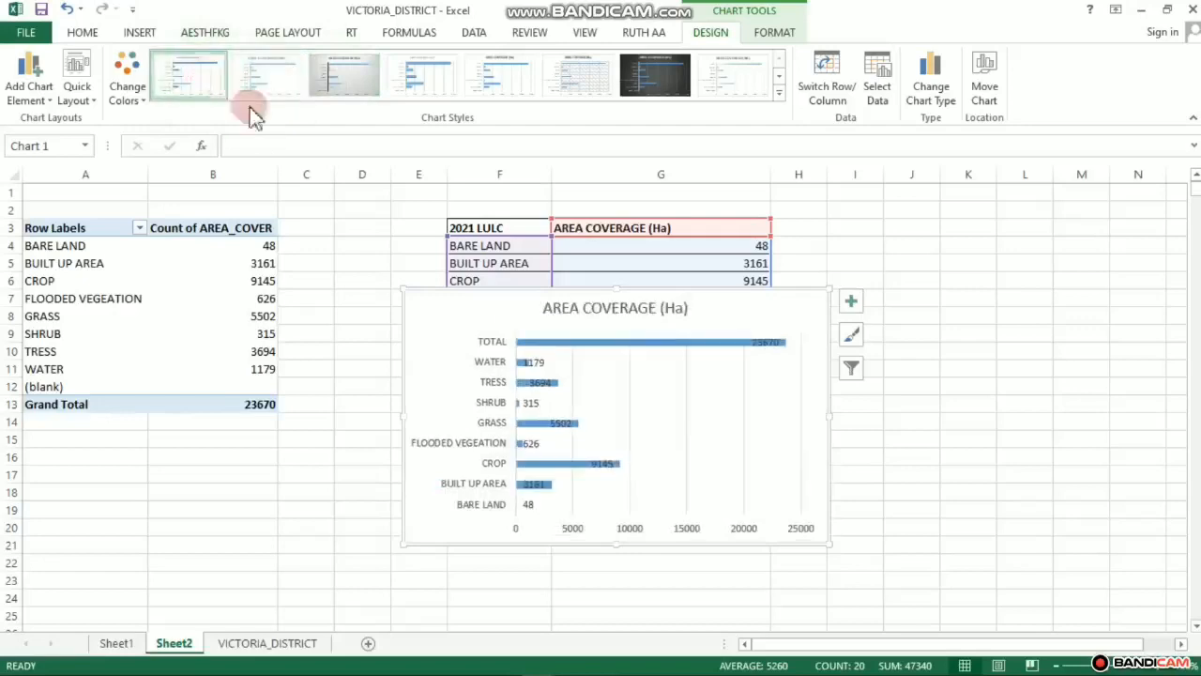
- Move the bar chart to span columns G to L and add a legend, leaving the axis titles off
{"action": "left_click_drag", "start_coordinate": [488, 292], "coordinate": [734, 280]}
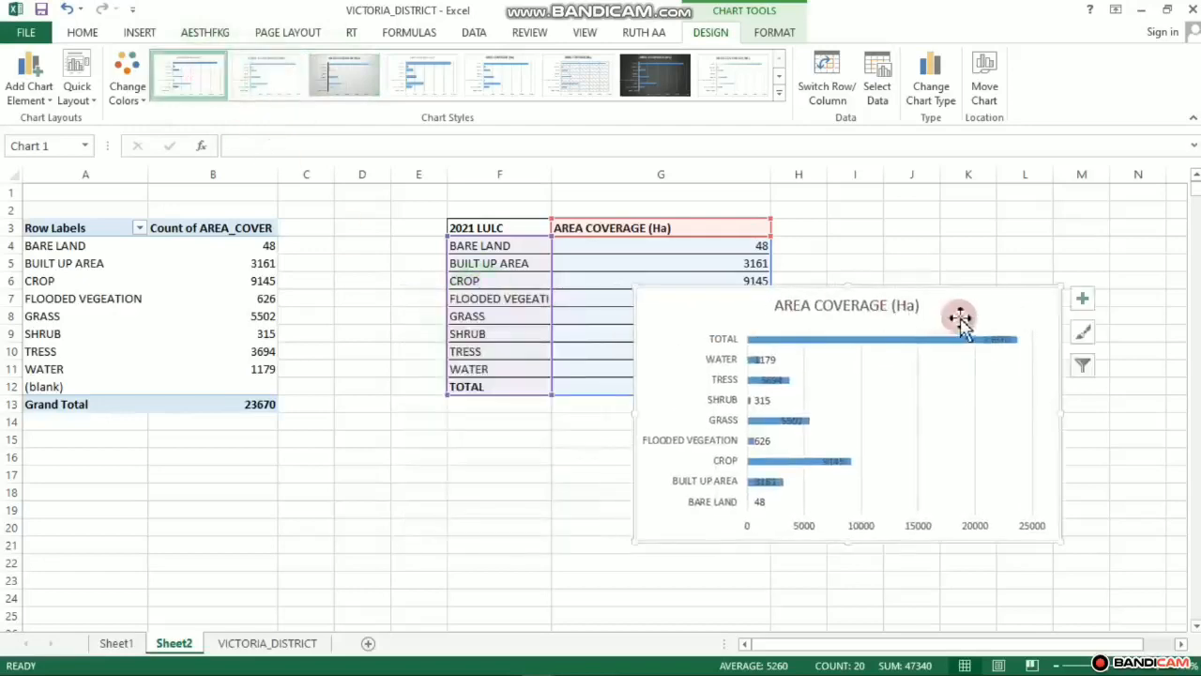
{"action": "left_click", "coordinate": [1082, 298]}
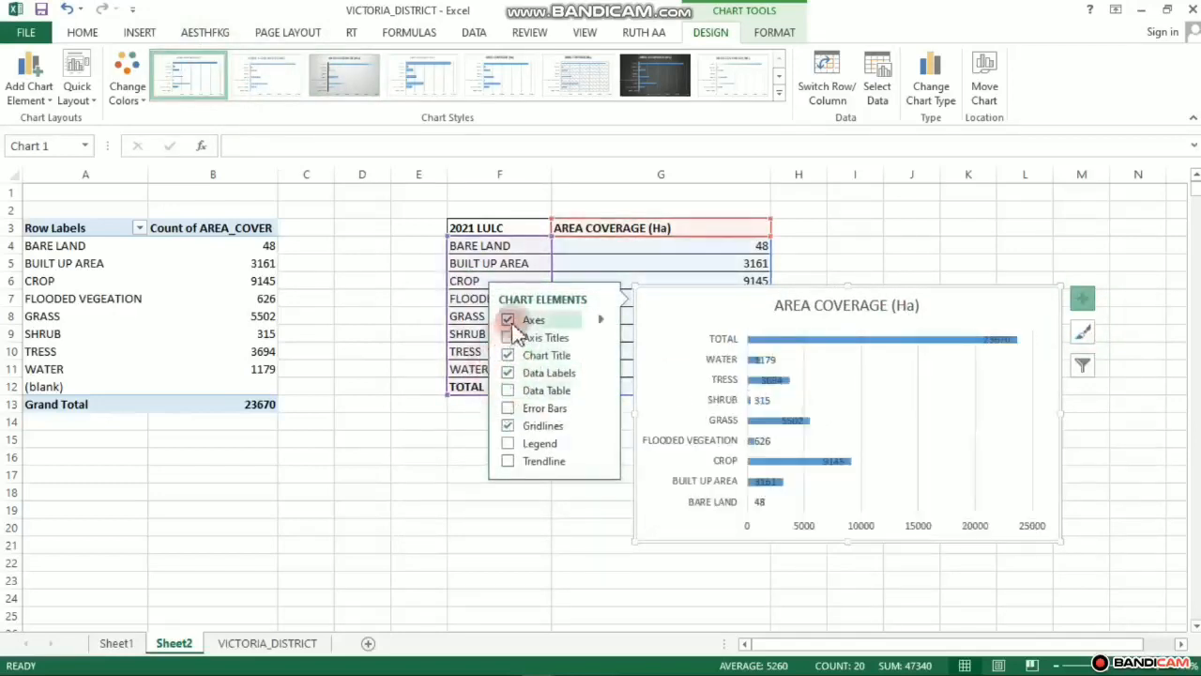
{"action": "left_click", "coordinate": [508, 444]}
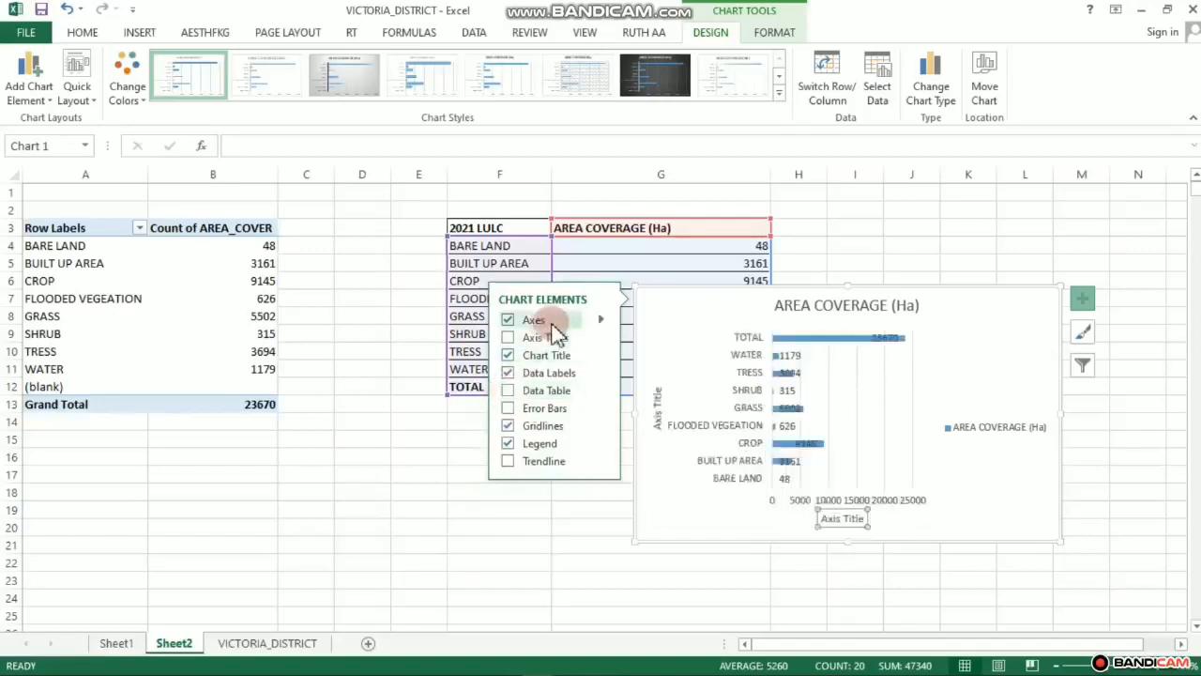
{"action": "left_click", "coordinate": [508, 338]}
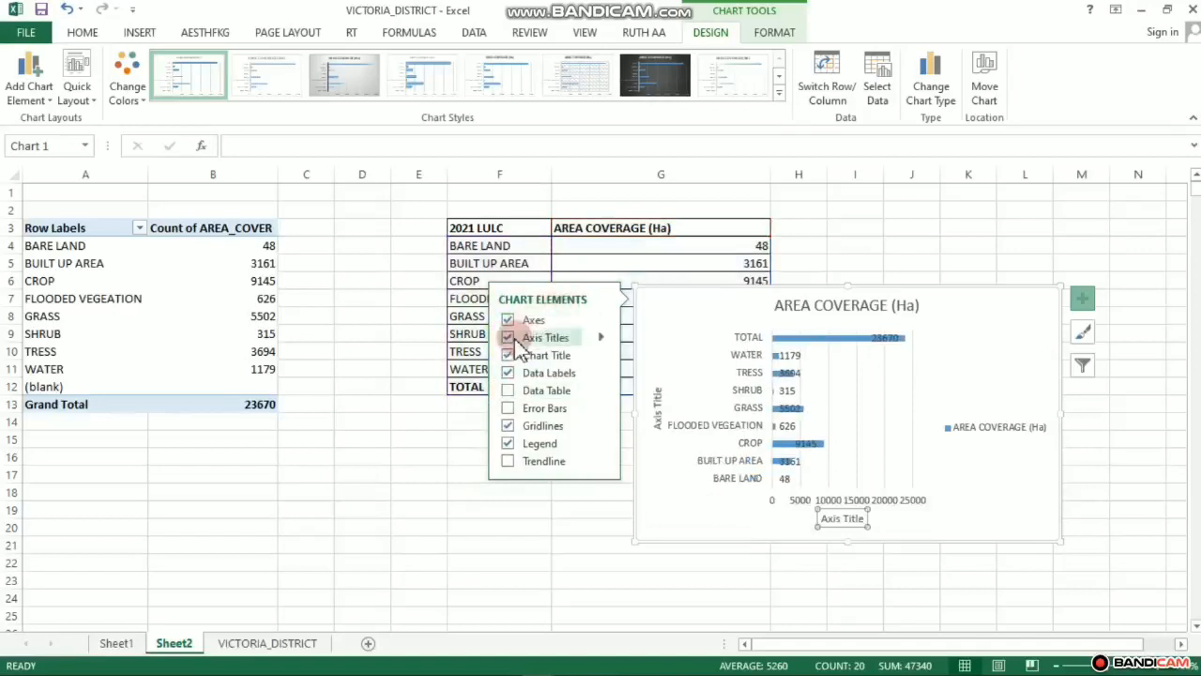
{"action": "left_click", "coordinate": [511, 340]}
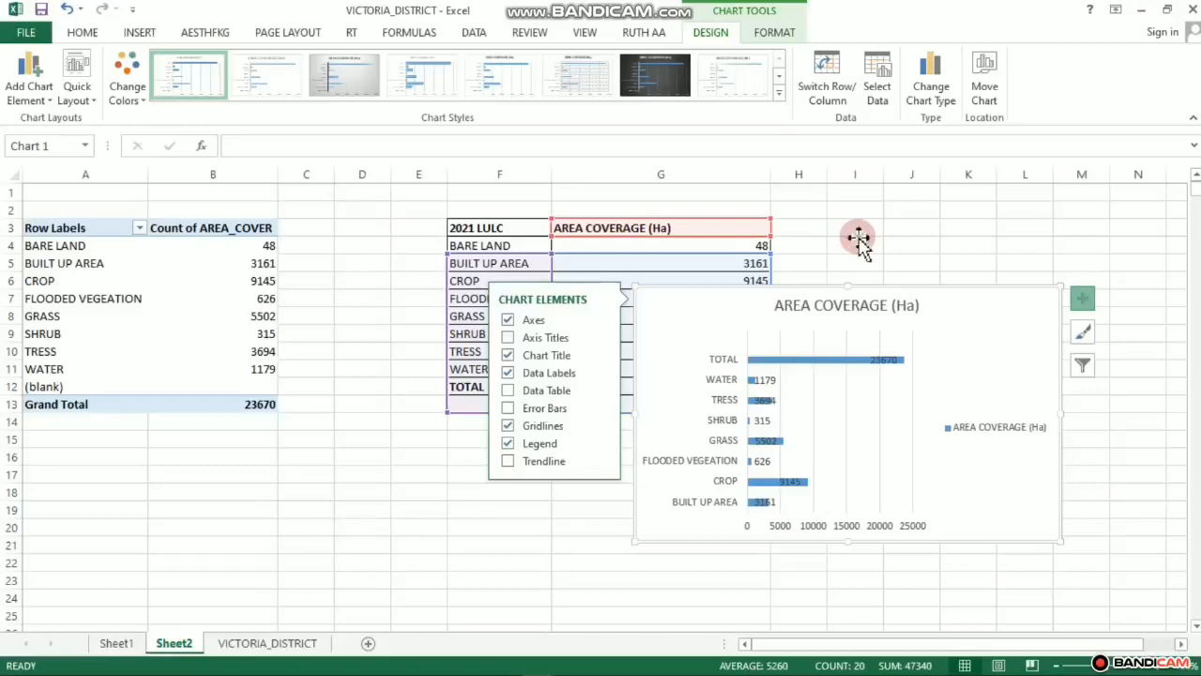
{"action": "left_click", "coordinate": [860, 242]}
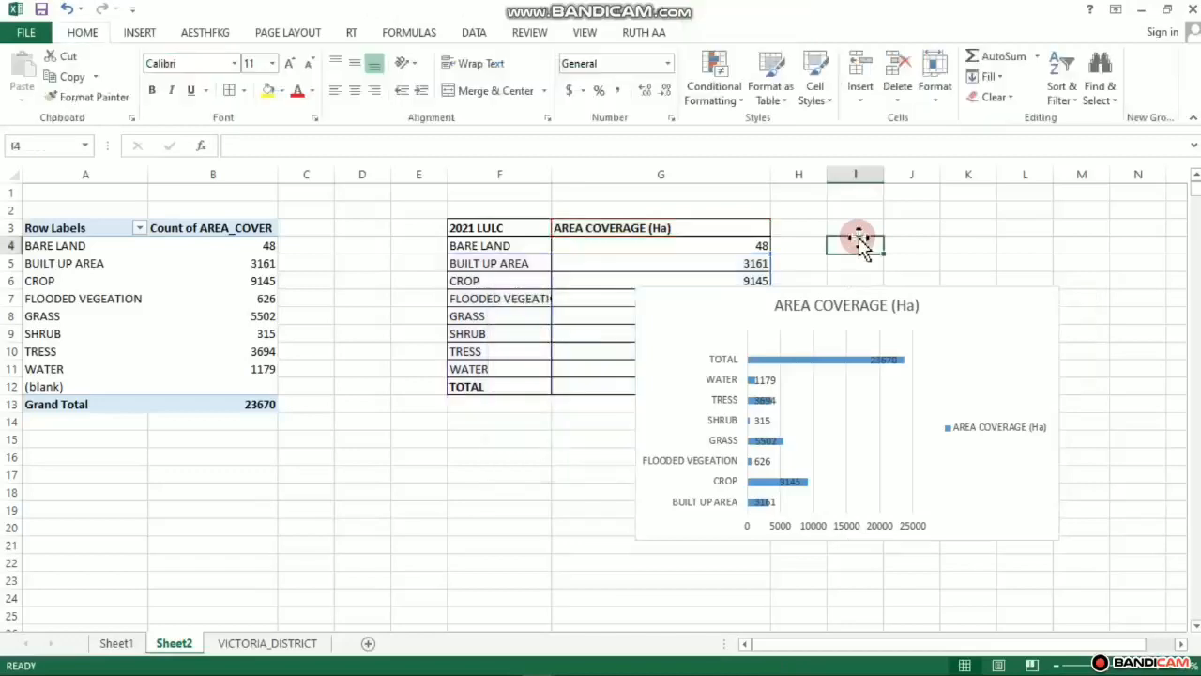
- Extend the chart title with OF VICTORIA DISTRICT after AREA COVERAGE (Ha)
{"action": "left_click", "coordinate": [932, 287]}
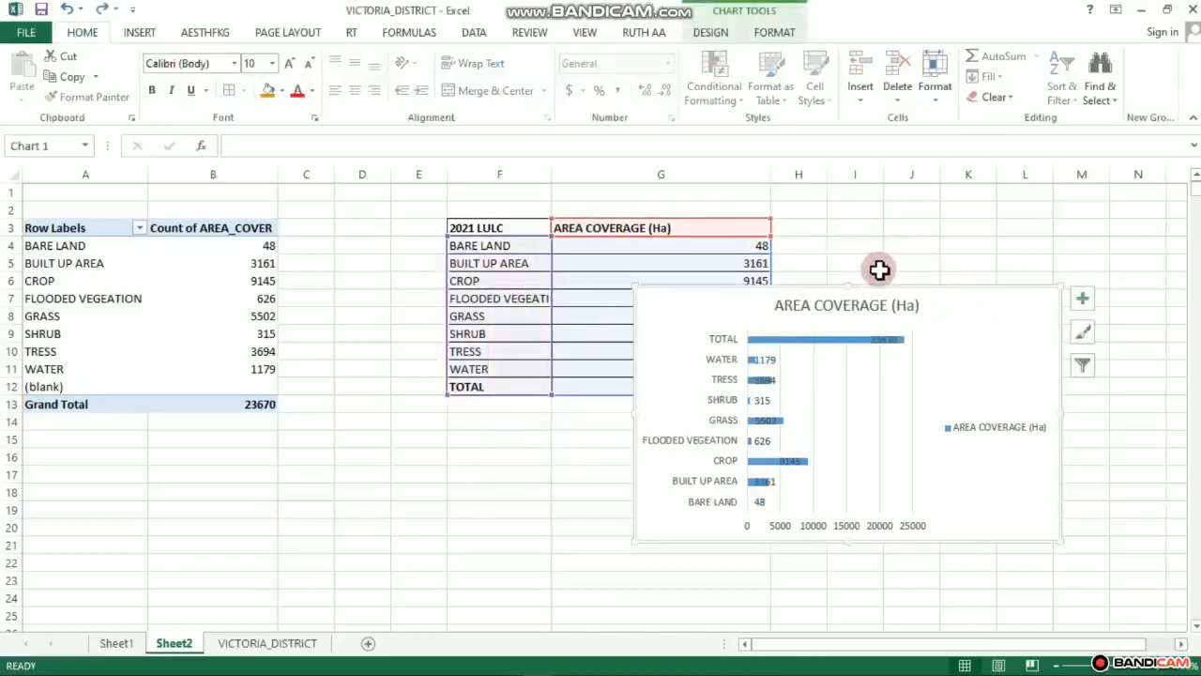
{"action": "left_click", "coordinate": [893, 309]}
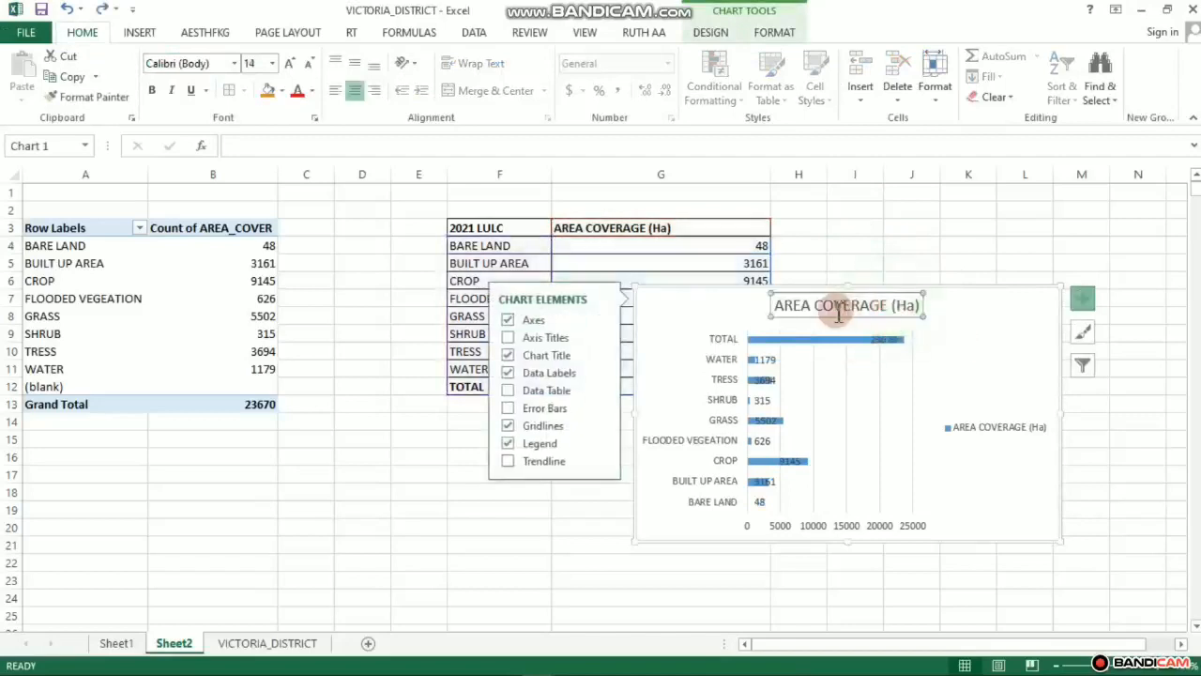
{"action": "left_click_drag", "start_coordinate": [786, 306], "coordinate": [925, 300]}
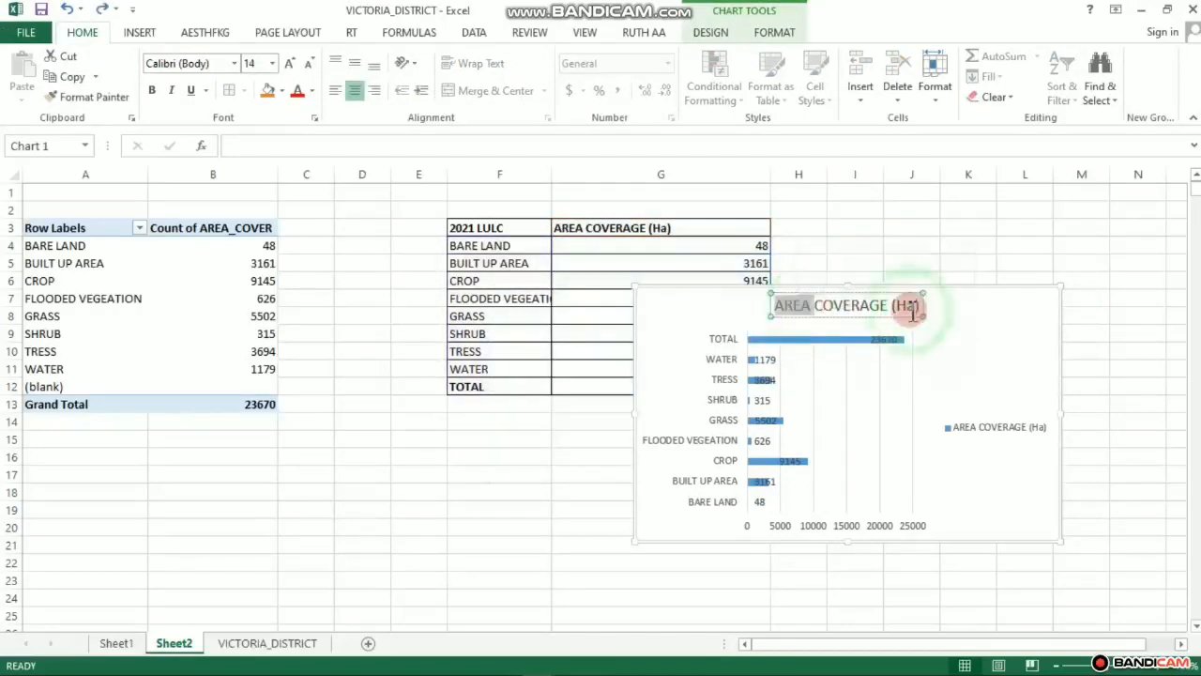
{"action": "left_click", "coordinate": [887, 306]}
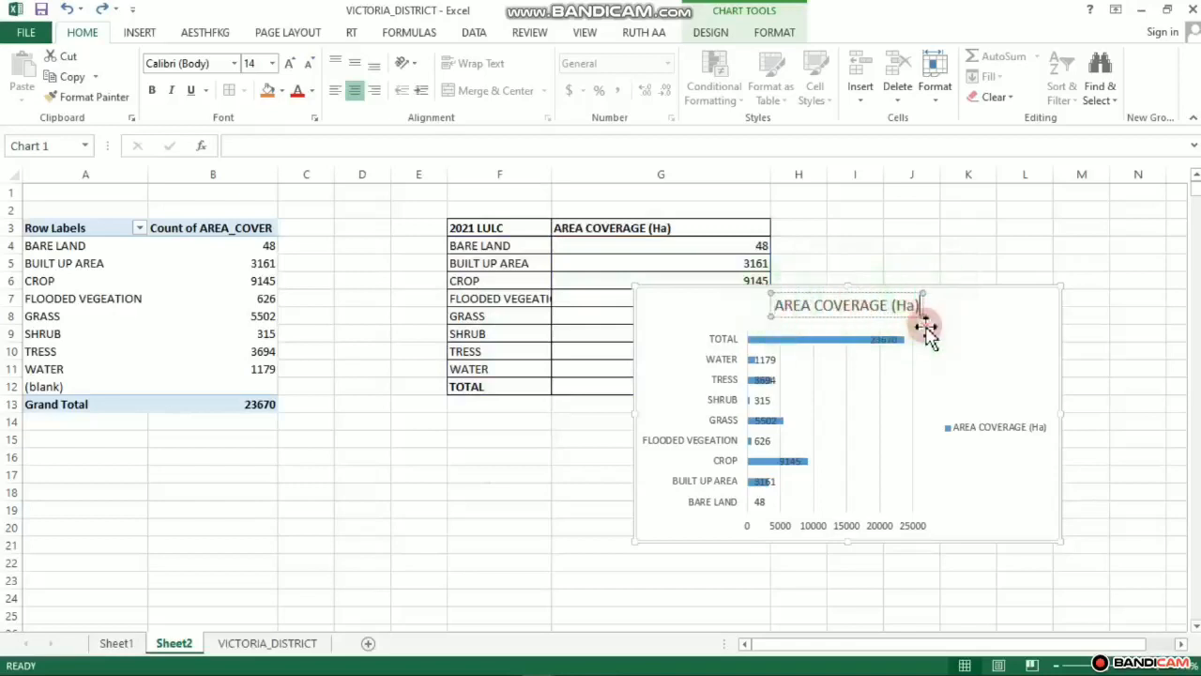
{"action": "left_click", "coordinate": [926, 327]}
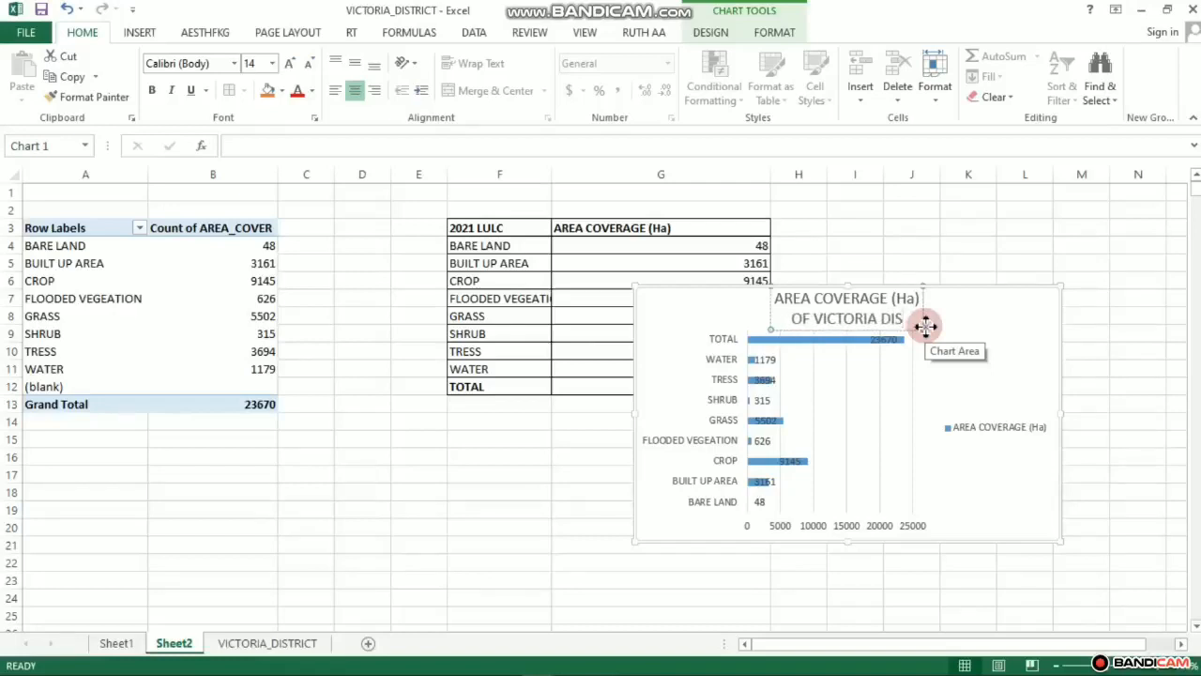
{"action": "type", "text": "IC"}
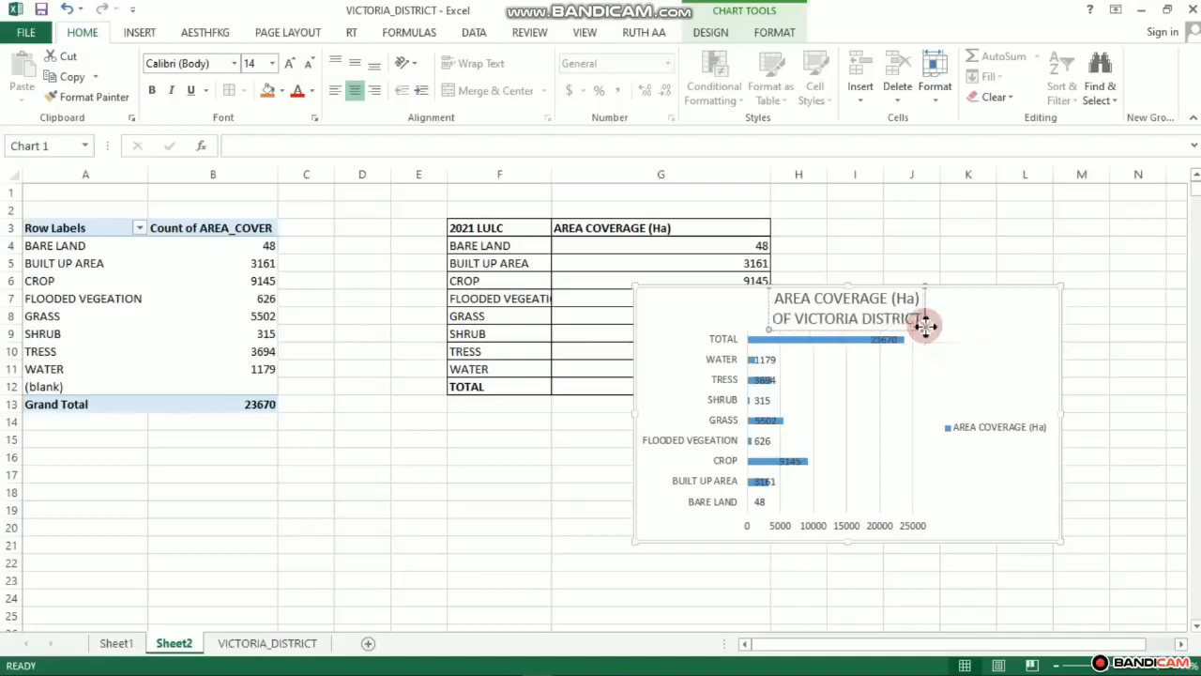
{"action": "type", "text": "T"}
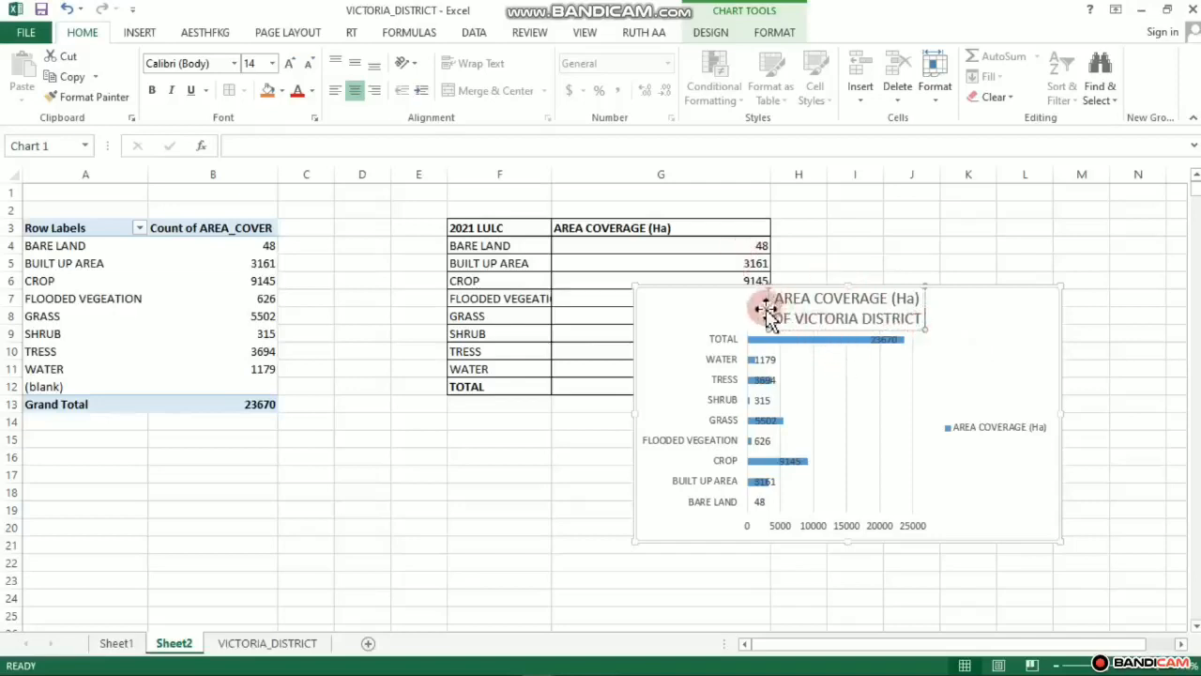
- Shift the chart title slightly to the left and reduce its font size to 11
{"action": "left_click_drag", "start_coordinate": [769, 308], "coordinate": [749, 318]}
{"action": "left_click_drag", "start_coordinate": [897, 326], "coordinate": [751, 308]}
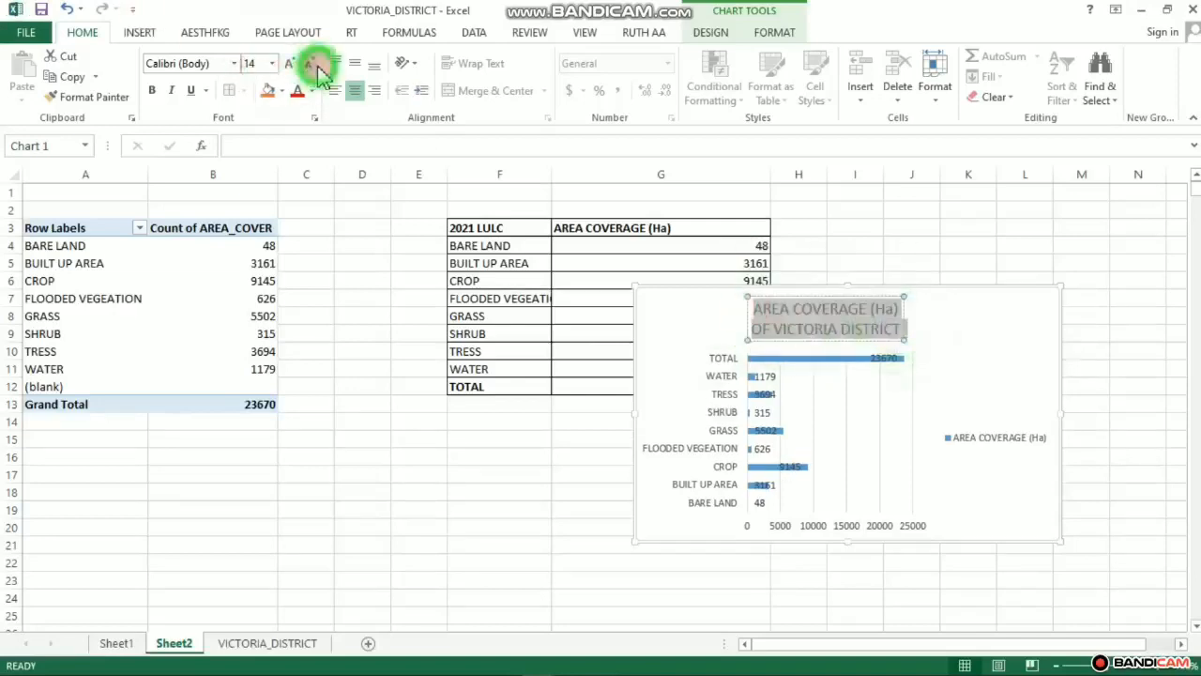
{"action": "left_click", "coordinate": [317, 66]}
{"action": "left_click", "coordinate": [318, 65]}
- Browse the available fonts and set the chart title's font to Calibri Light
{"action": "left_click", "coordinate": [235, 65]}
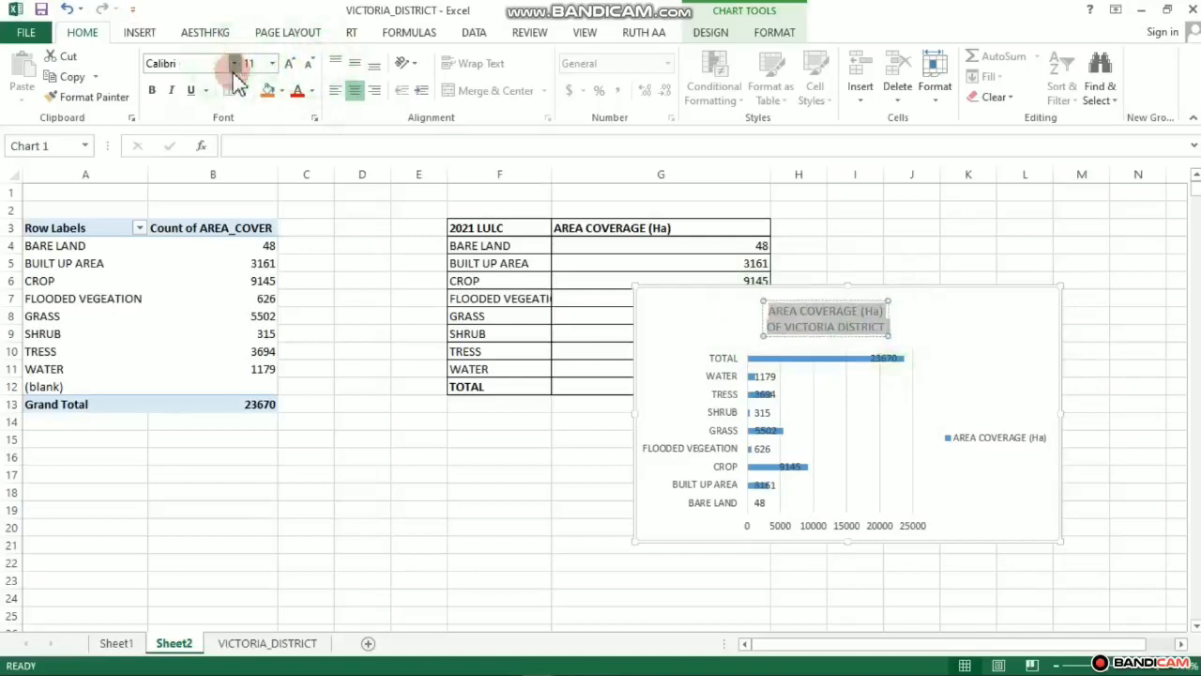
{"action": "left_click", "coordinate": [235, 64]}
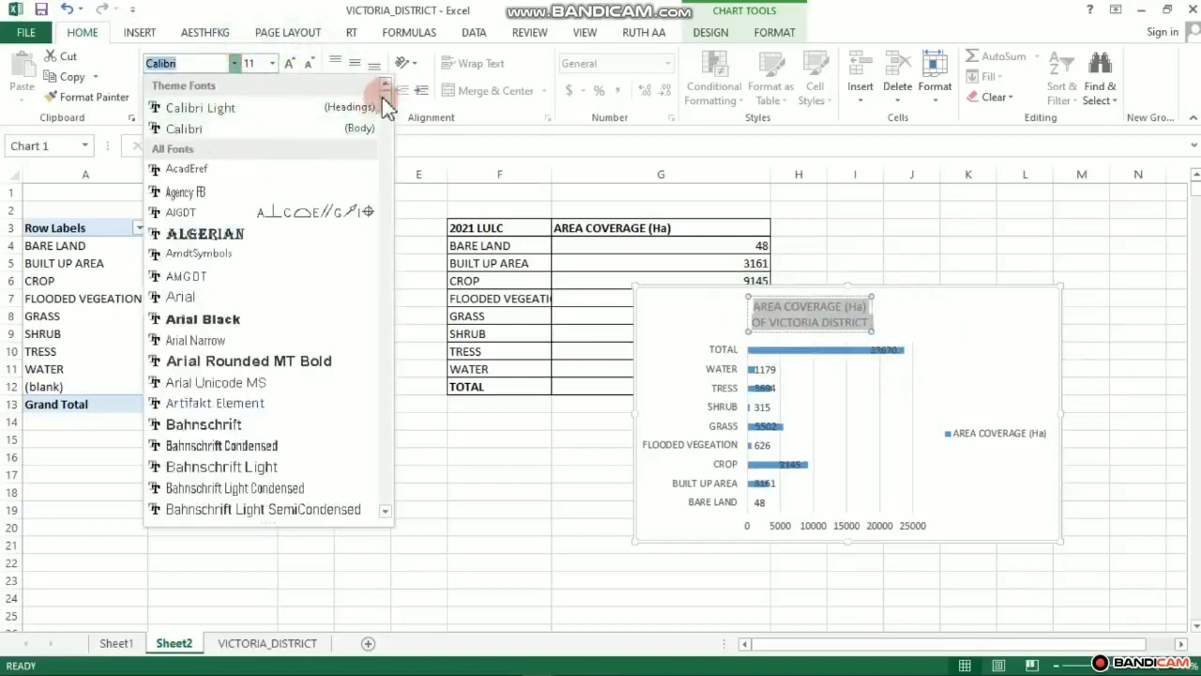
{"action": "scroll", "coordinate": [396, 273], "scroll_direction": "down", "scroll_amount": 7}
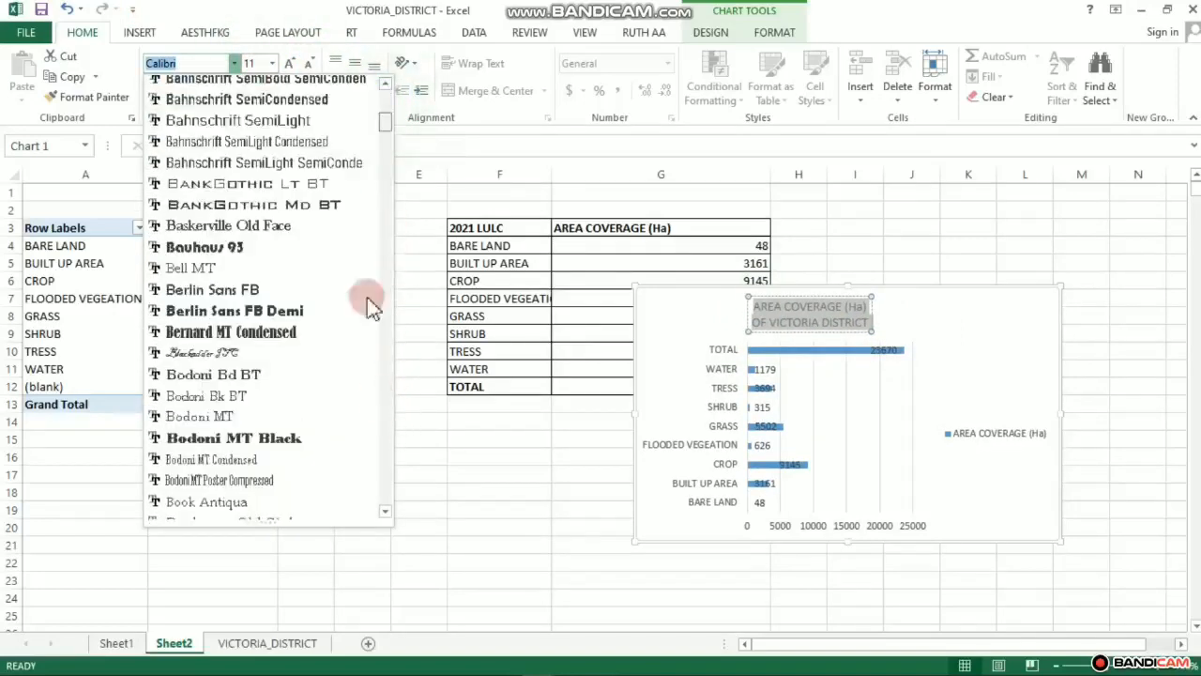
{"action": "scroll", "coordinate": [367, 303], "scroll_direction": "down", "scroll_amount": 20}
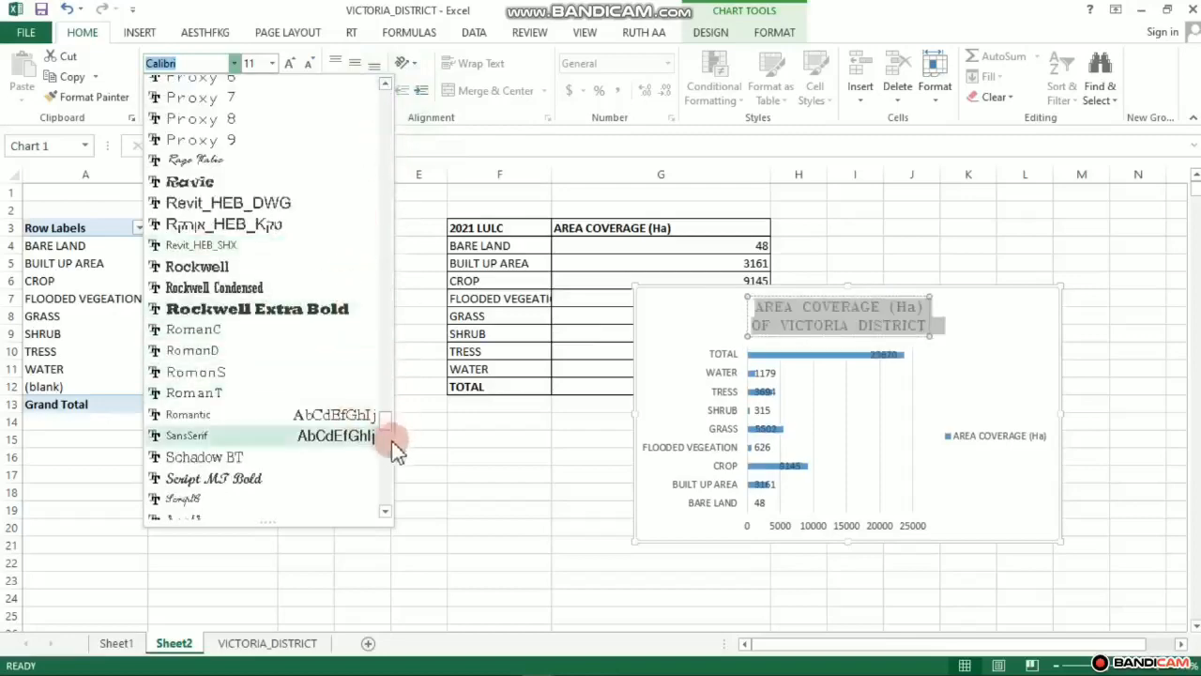
{"action": "left_click_drag", "start_coordinate": [387, 423], "coordinate": [395, 454]}
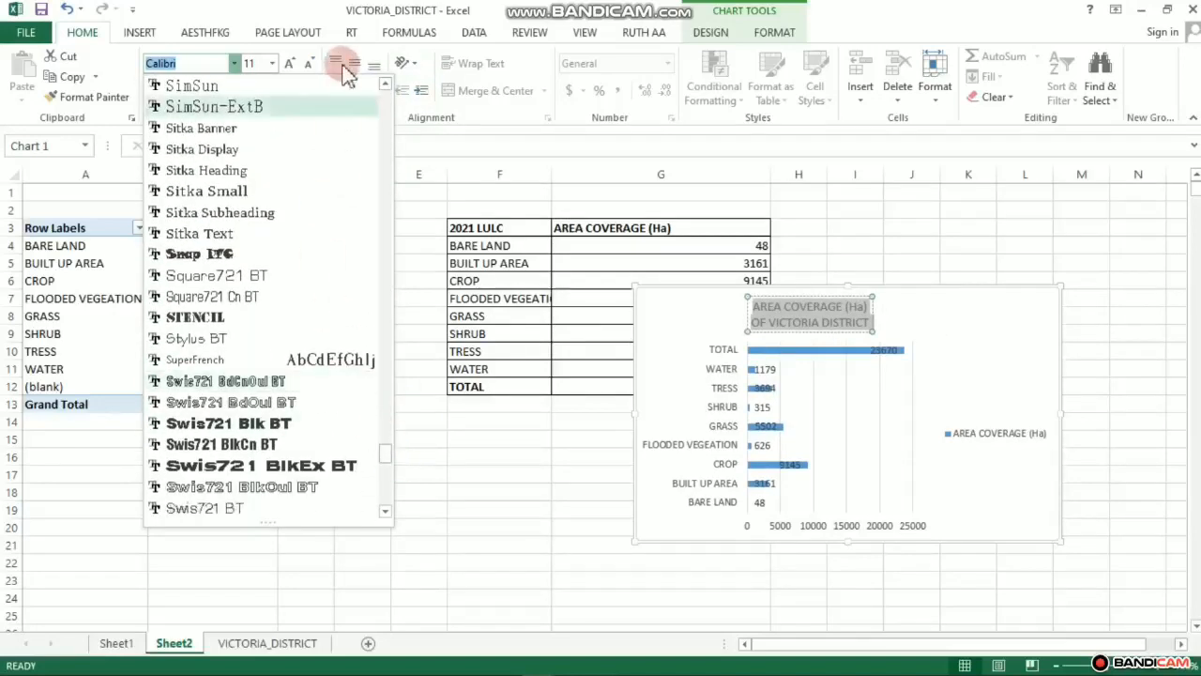
{"action": "left_click_drag", "start_coordinate": [391, 509], "coordinate": [407, 96]}
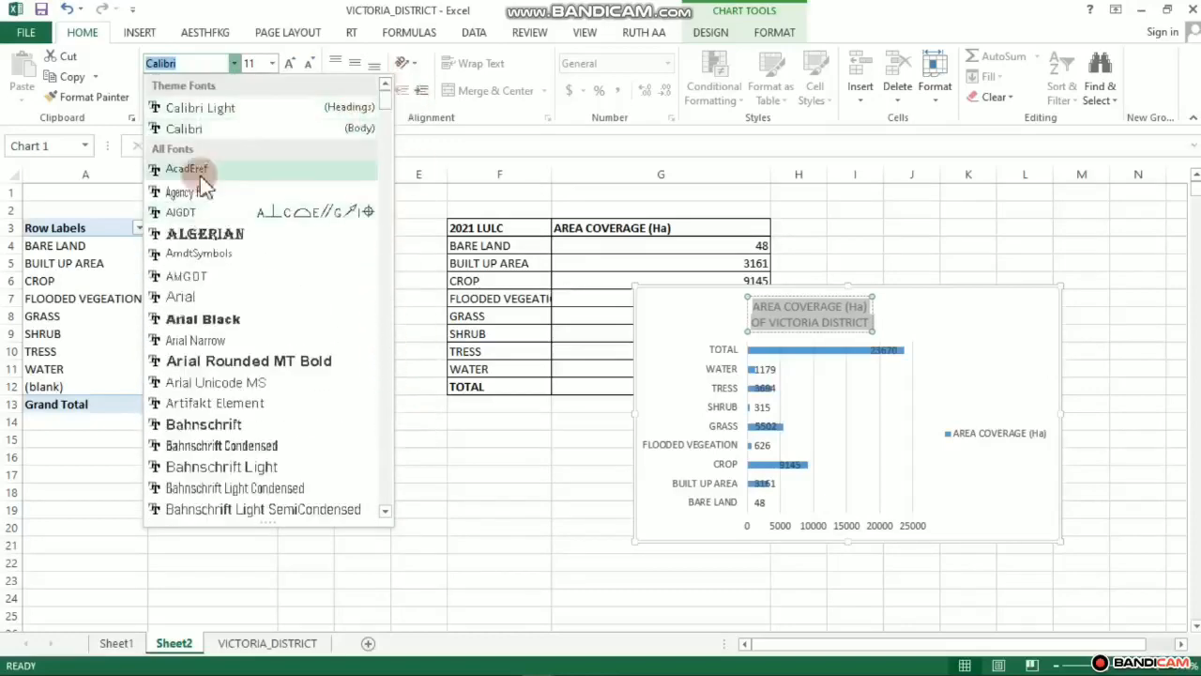
{"action": "left_click", "coordinate": [200, 107]}
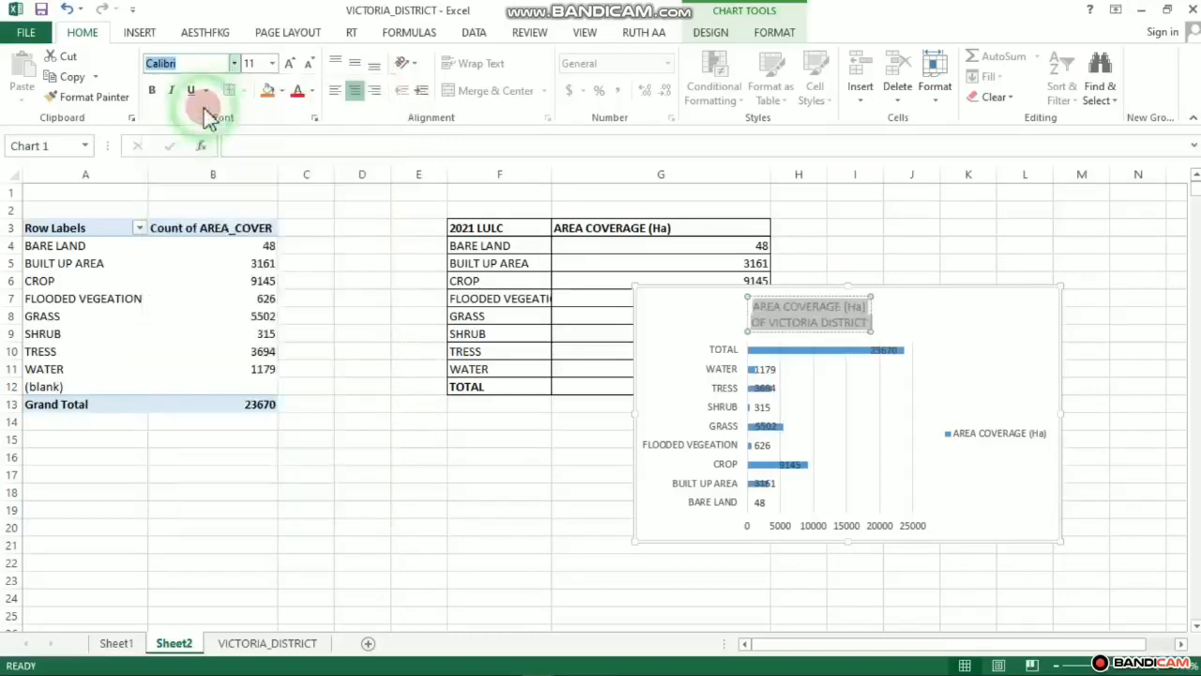
{"action": "left_click", "coordinate": [902, 243]}
- Join the chart title into a single line reading AREA COVERAGE (Ha) OF VICTORIA DISTRICT
{"action": "left_click", "coordinate": [839, 316]}
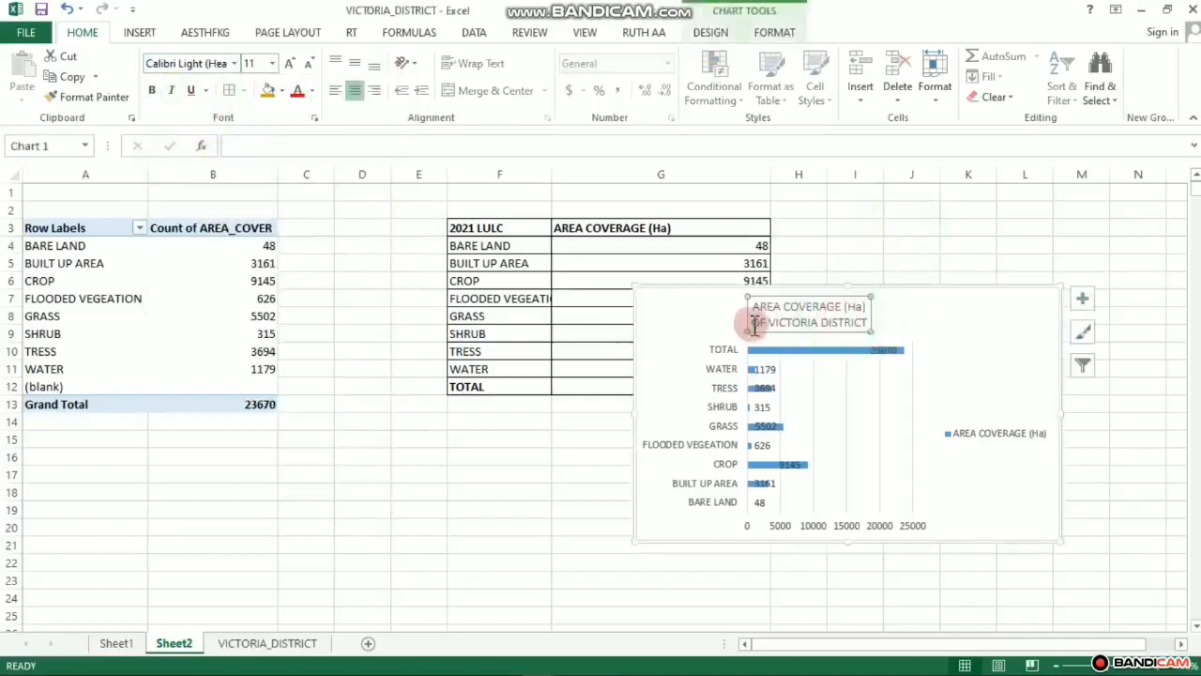
{"action": "key", "text": "BackSpace"}
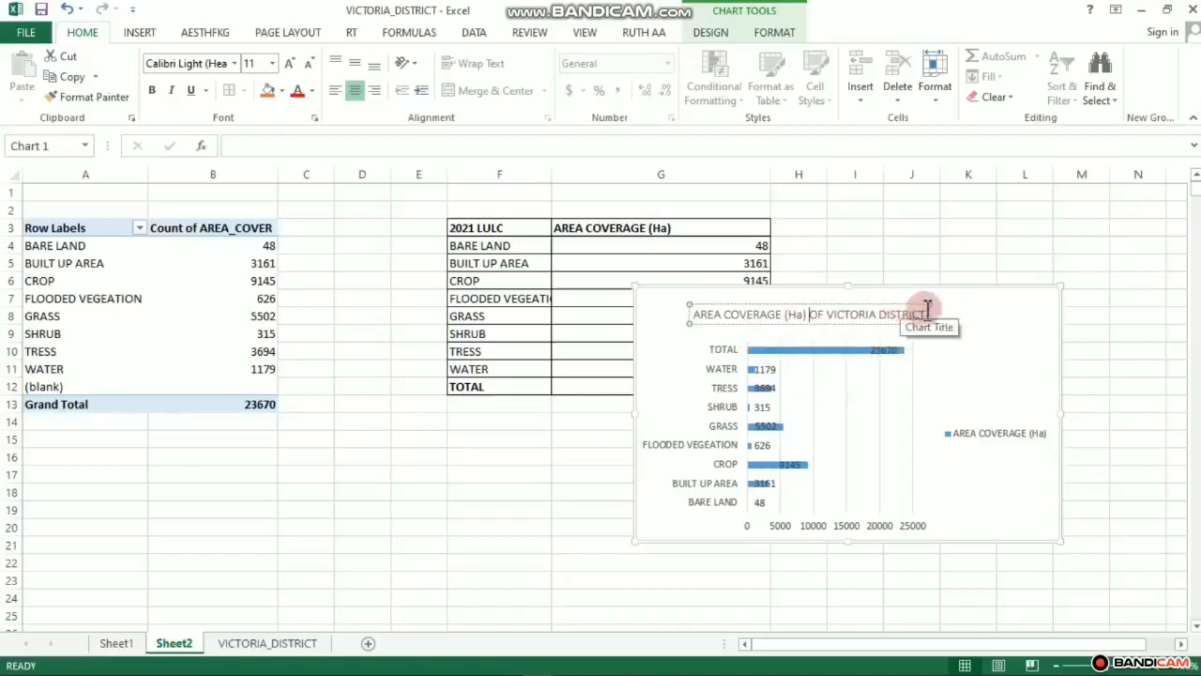
{"action": "left_click", "coordinate": [981, 328]}
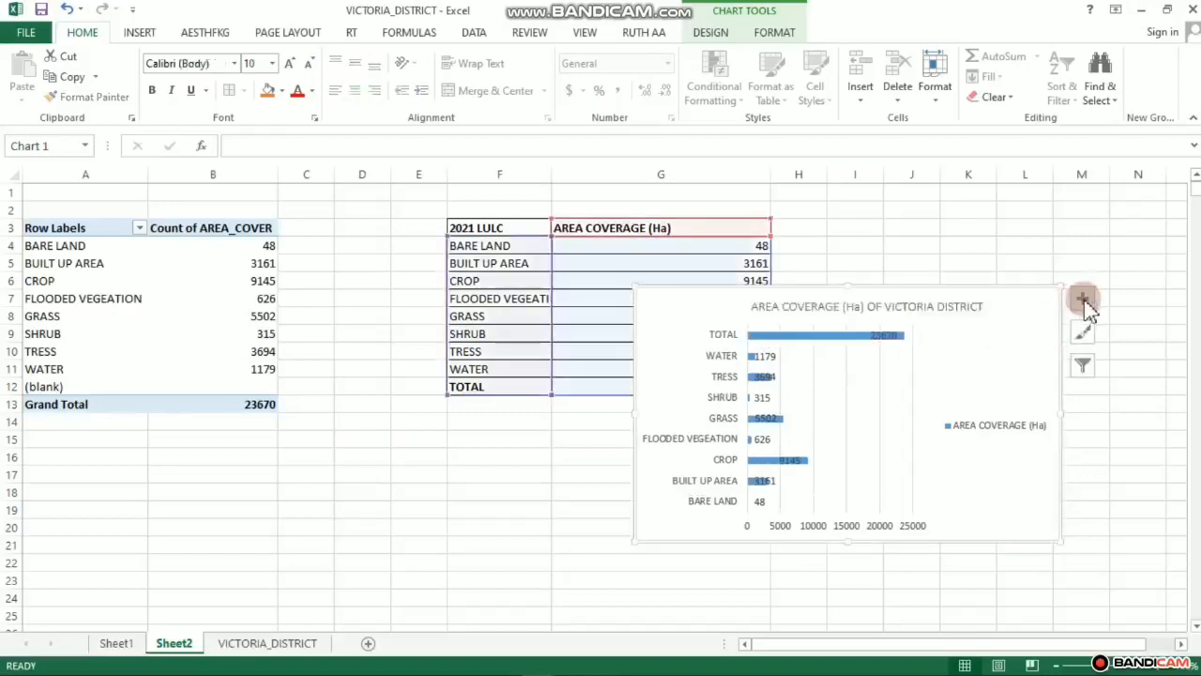
{"action": "left_click", "coordinate": [1088, 300]}
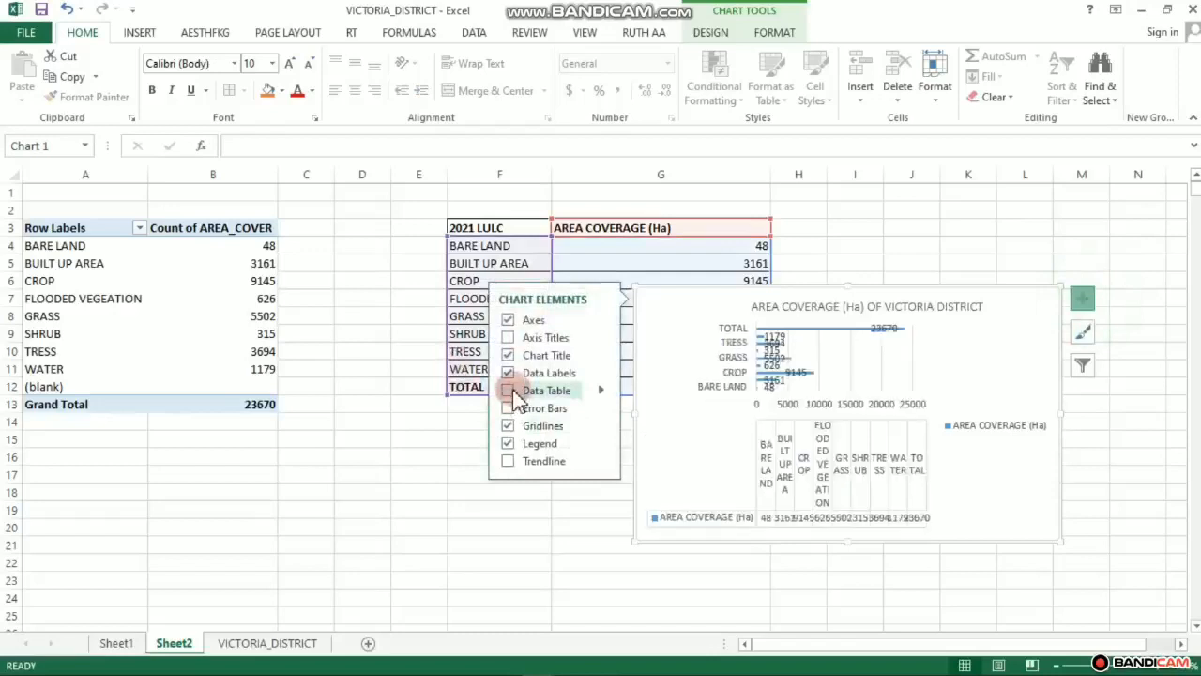
{"action": "left_click", "coordinate": [509, 338]}
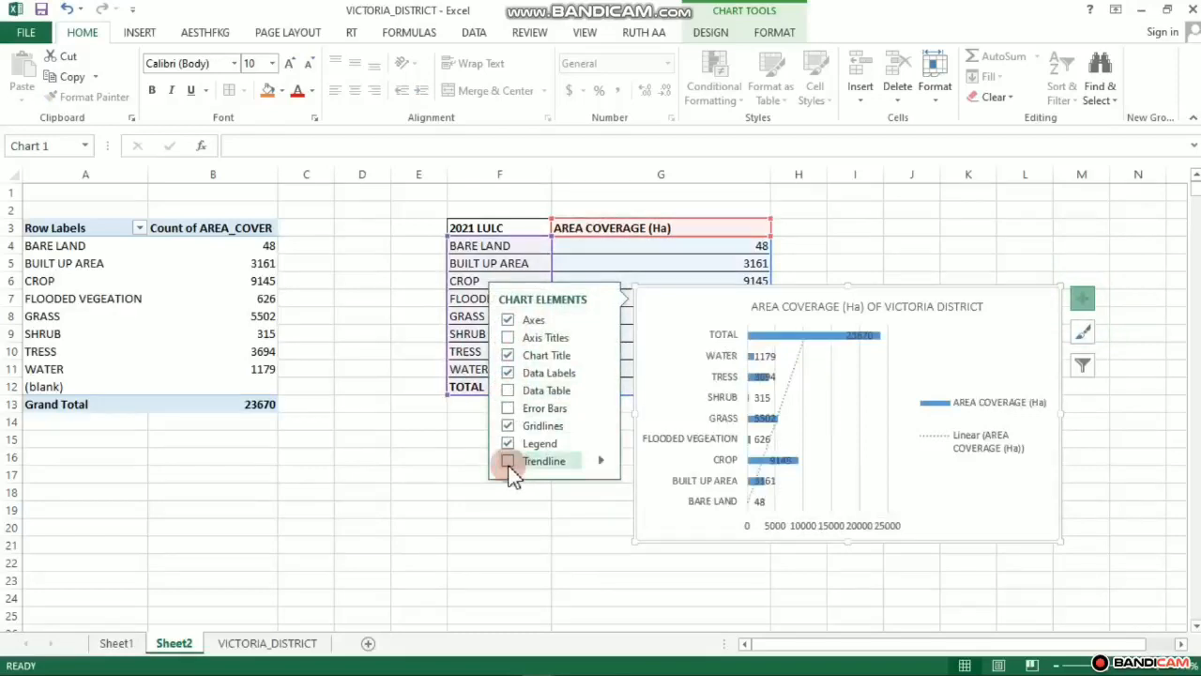
{"action": "left_click", "coordinate": [1008, 260]}
- Reposition the chart further left so it starts over column F and leaves the first rows of the area table uncovered
{"action": "left_click_drag", "start_coordinate": [700, 284], "coordinate": [615, 247]}
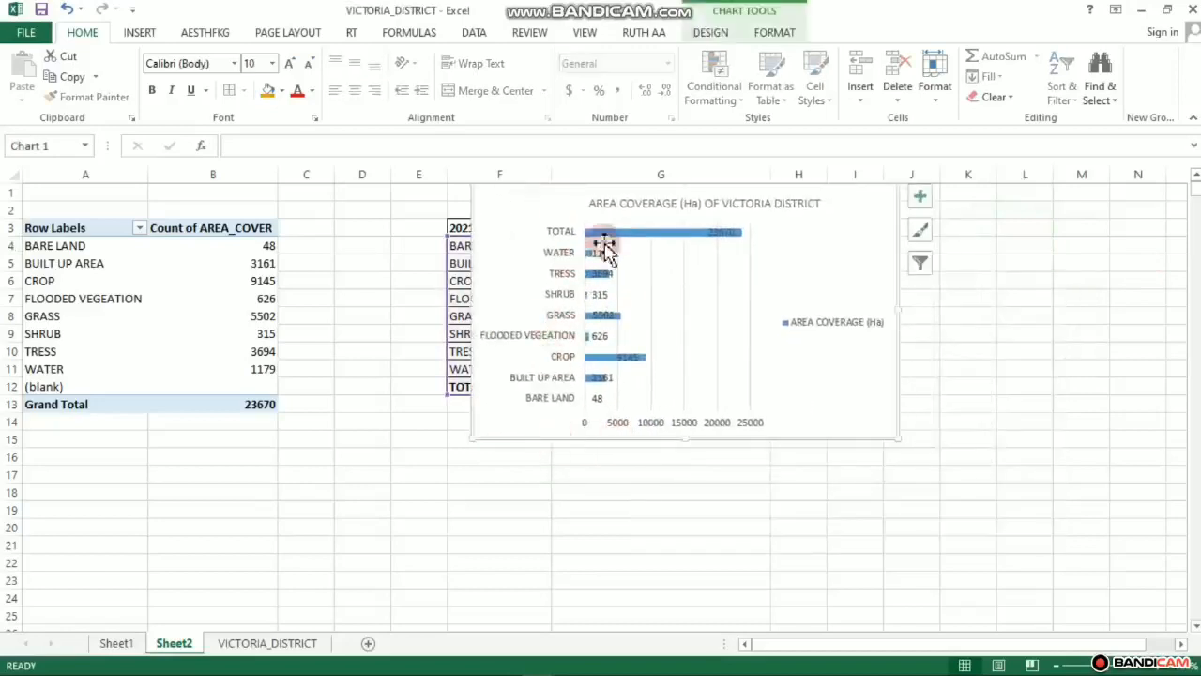
{"action": "left_click_drag", "start_coordinate": [515, 209], "coordinate": [511, 259]}
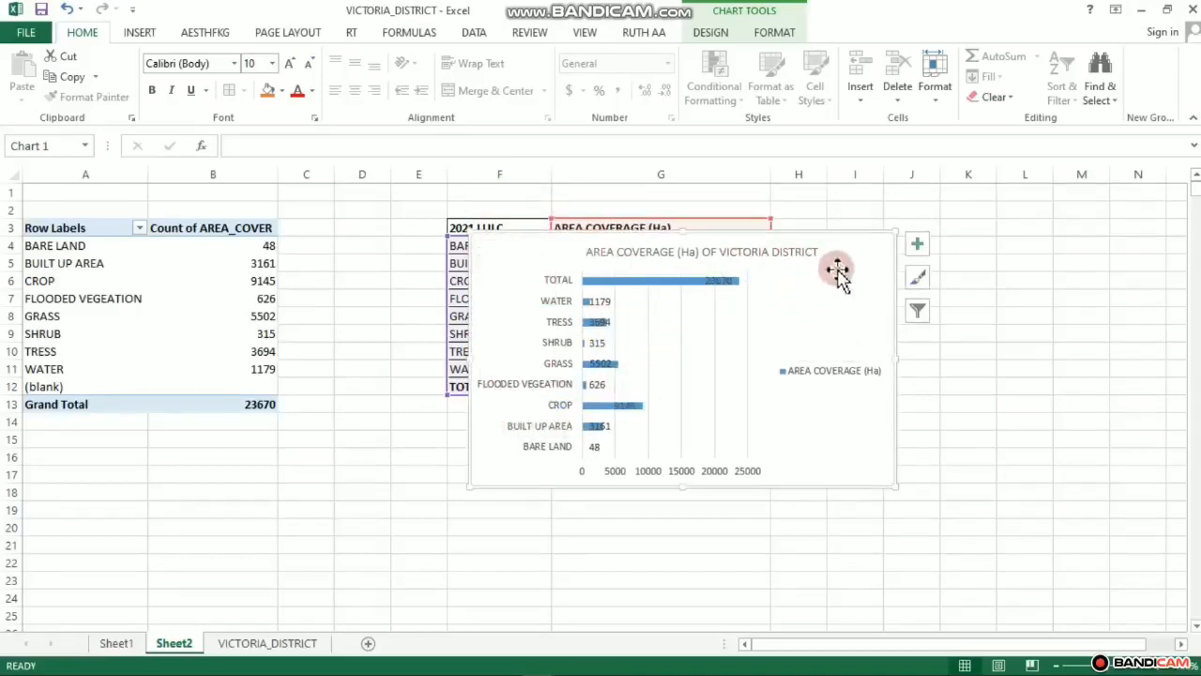
{"action": "left_click_drag", "start_coordinate": [855, 284], "coordinate": [876, 330]}
- Insert 2021 at the start of the chart title so it reads 2021 AREA COVERAGE (Ha) OF VICTORIA DISTRICT
{"action": "left_click", "coordinate": [686, 294]}
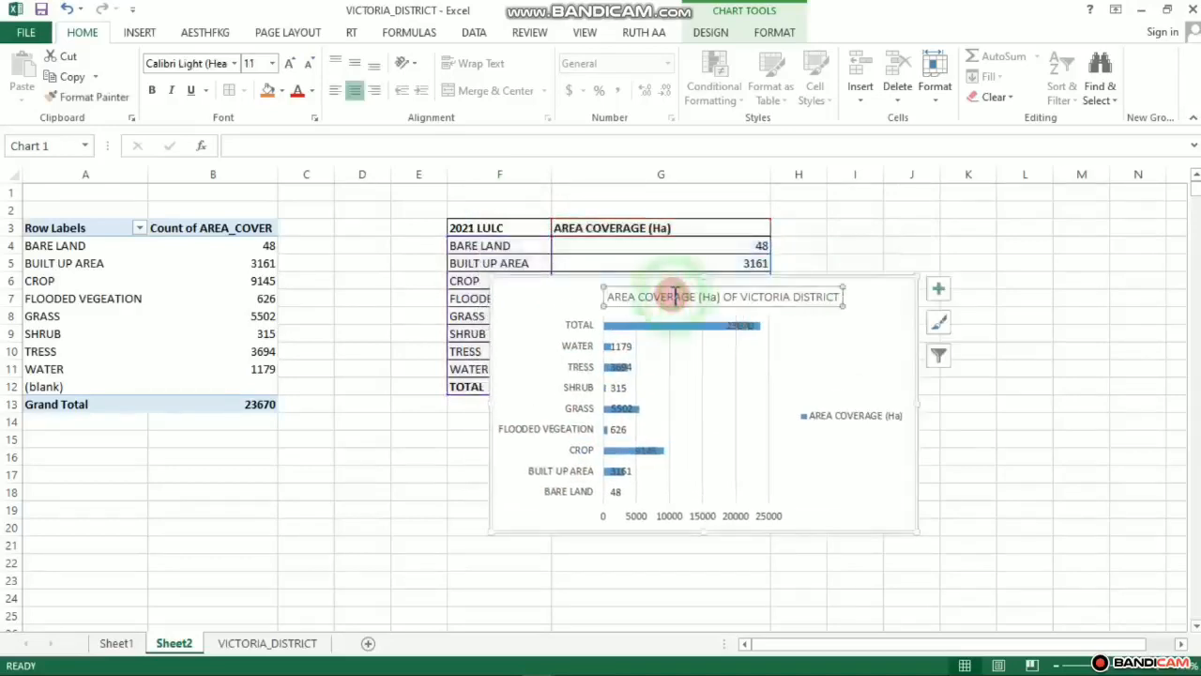
{"action": "left_click", "coordinate": [607, 300]}
{"action": "double_click", "coordinate": [608, 301]}
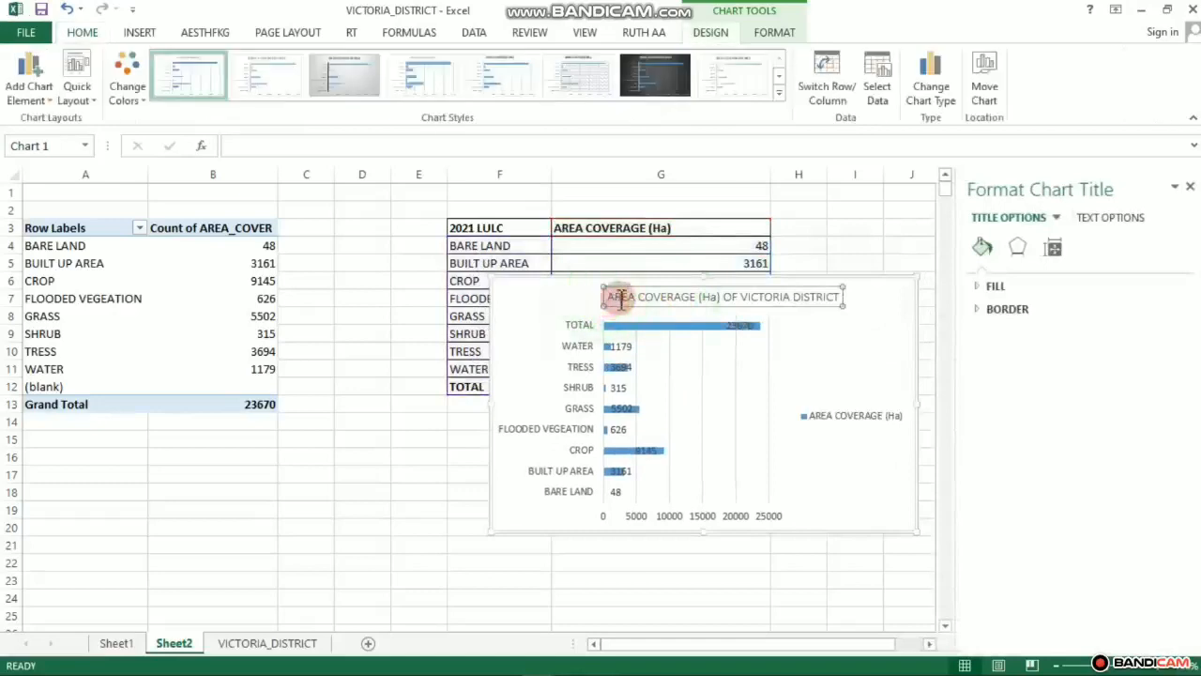
{"action": "left_click", "coordinate": [611, 300]}
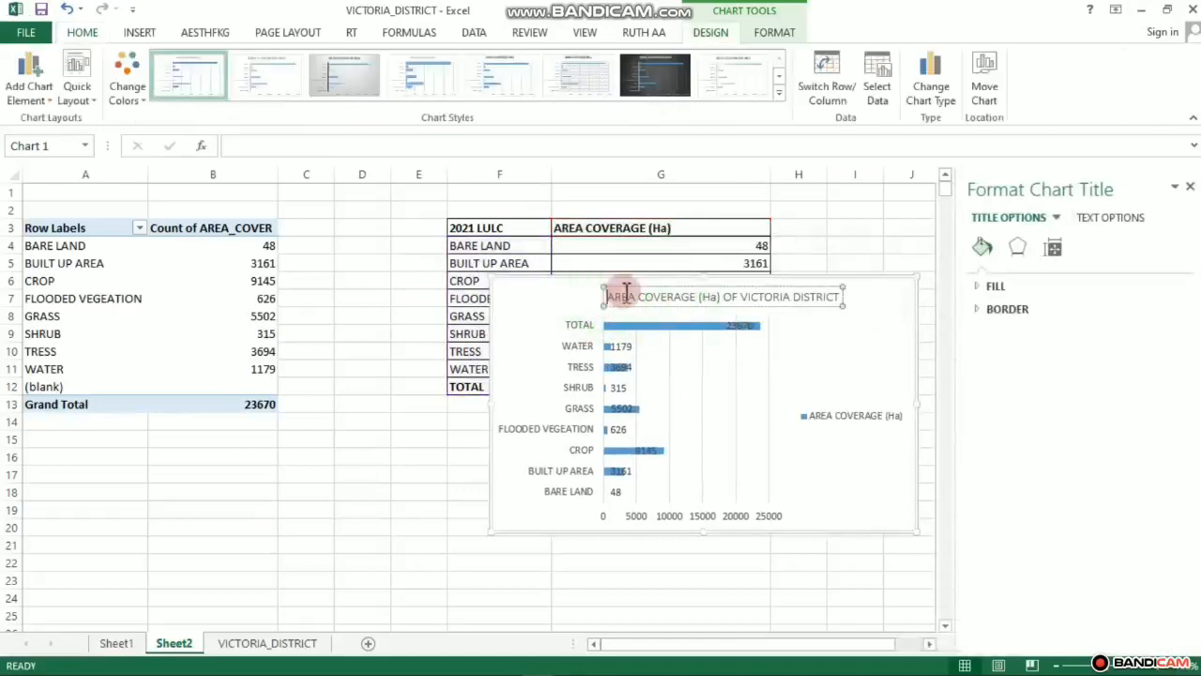
{"action": "type", "text": "2021"}
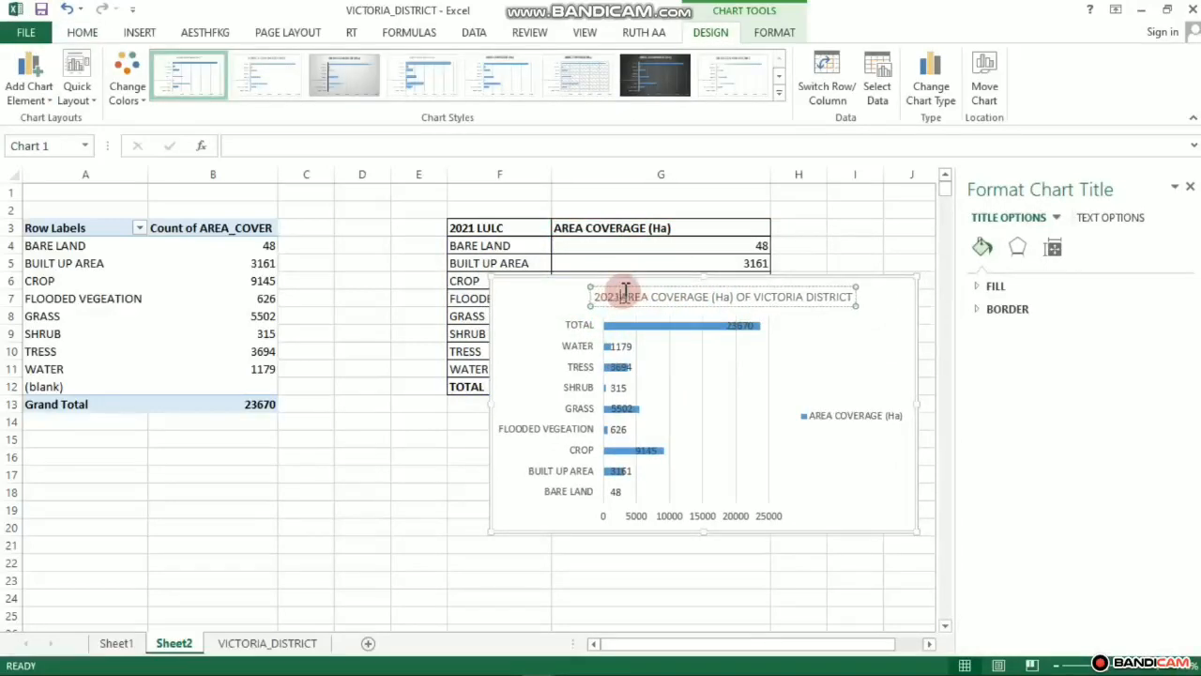
{"action": "left_click", "coordinate": [837, 332]}
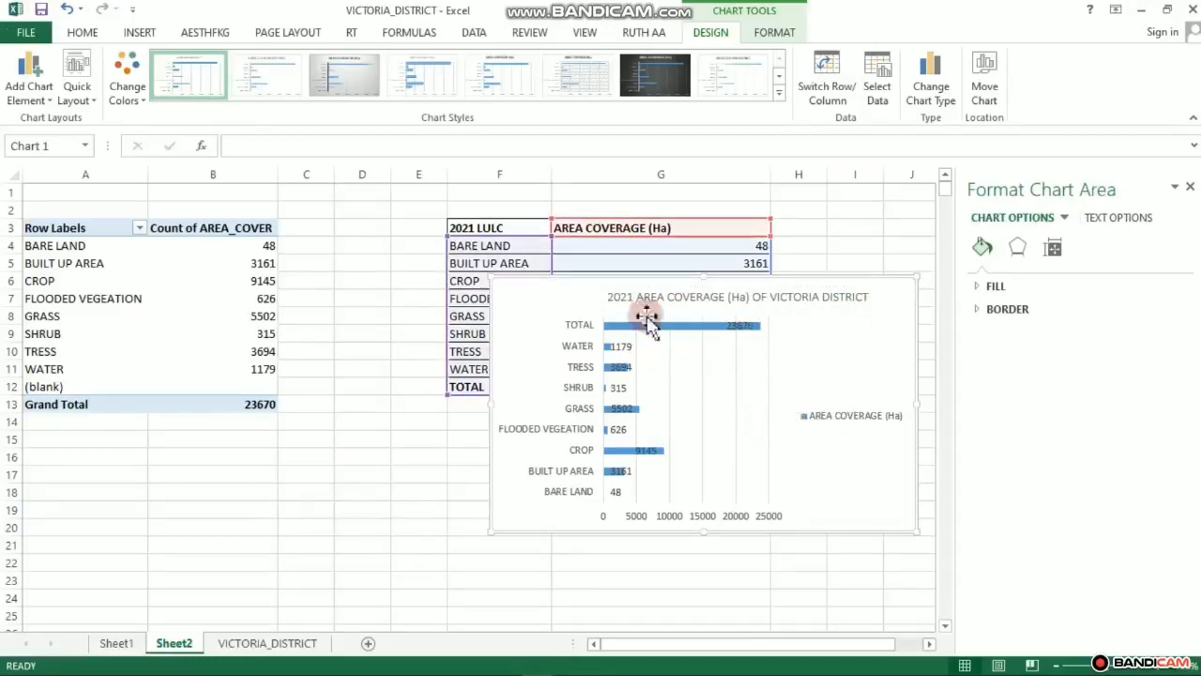
- Move the chart left so it spans columns C to G from about row 7 down, undoing the accidental displacement of its title
{"action": "left_click_drag", "start_coordinate": [530, 316], "coordinate": [343, 221]}
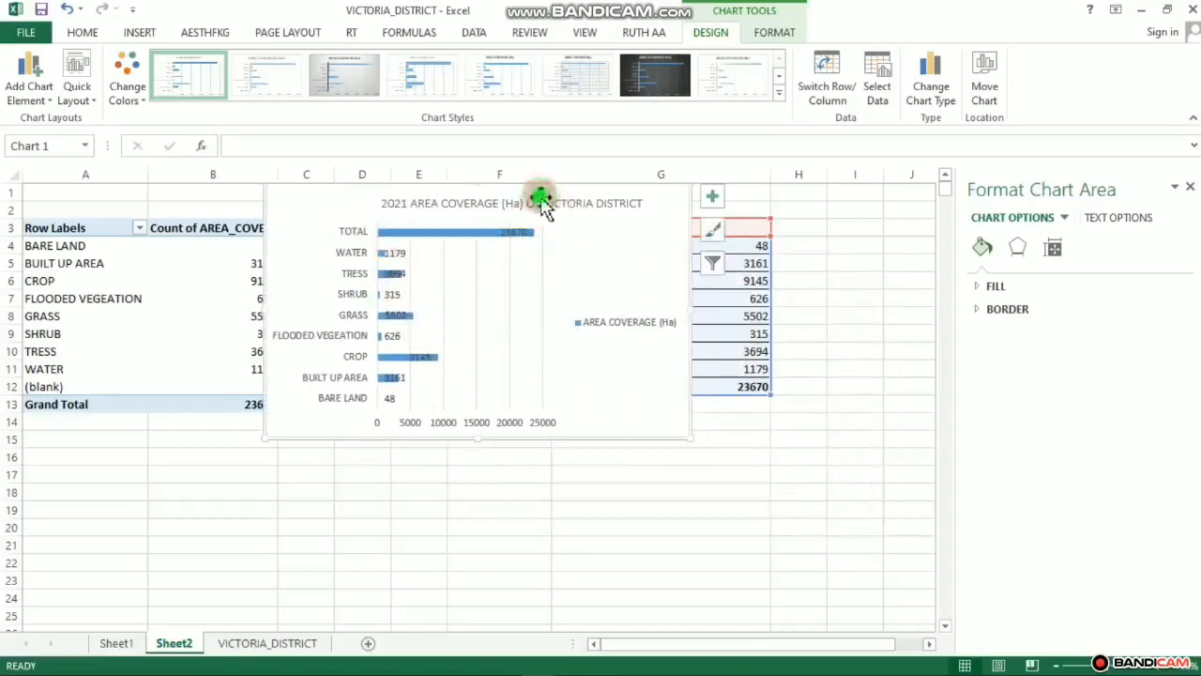
{"action": "left_click_drag", "start_coordinate": [541, 200], "coordinate": [576, 336]}
{"action": "left_click_drag", "start_coordinate": [314, 201], "coordinate": [292, 264]}
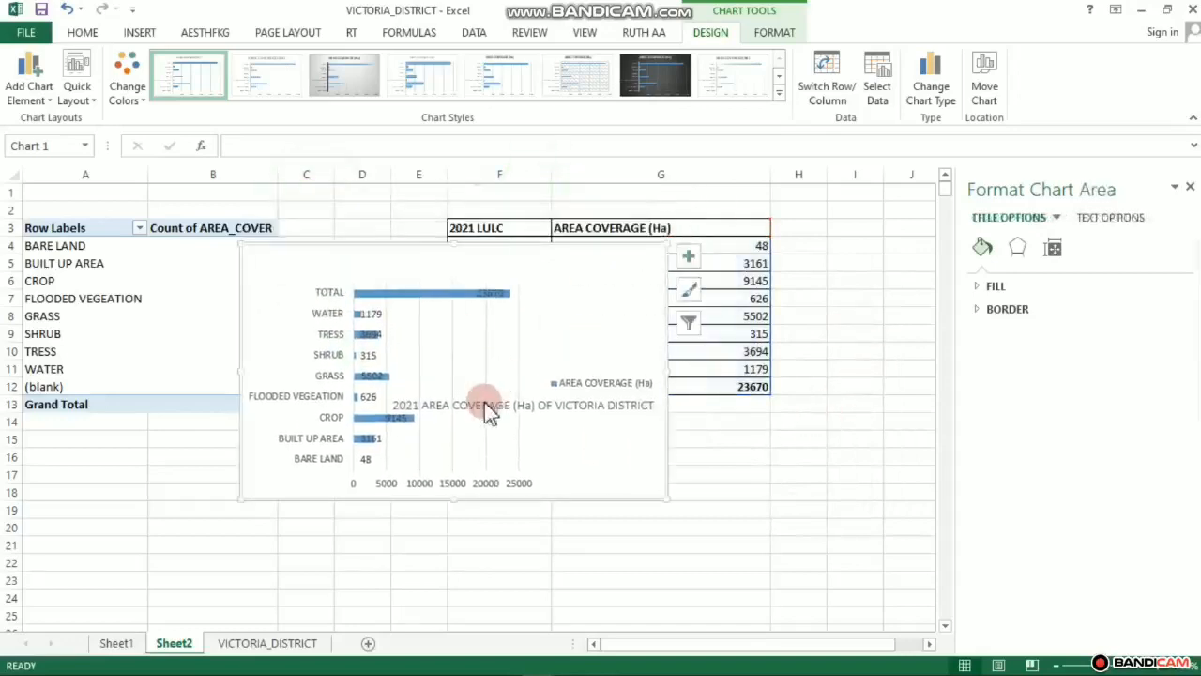
{"action": "left_click", "coordinate": [486, 407]}
{"action": "left_click_drag", "start_coordinate": [617, 317], "coordinate": [641, 255]}
{"action": "key", "text": "ctrl+z"}
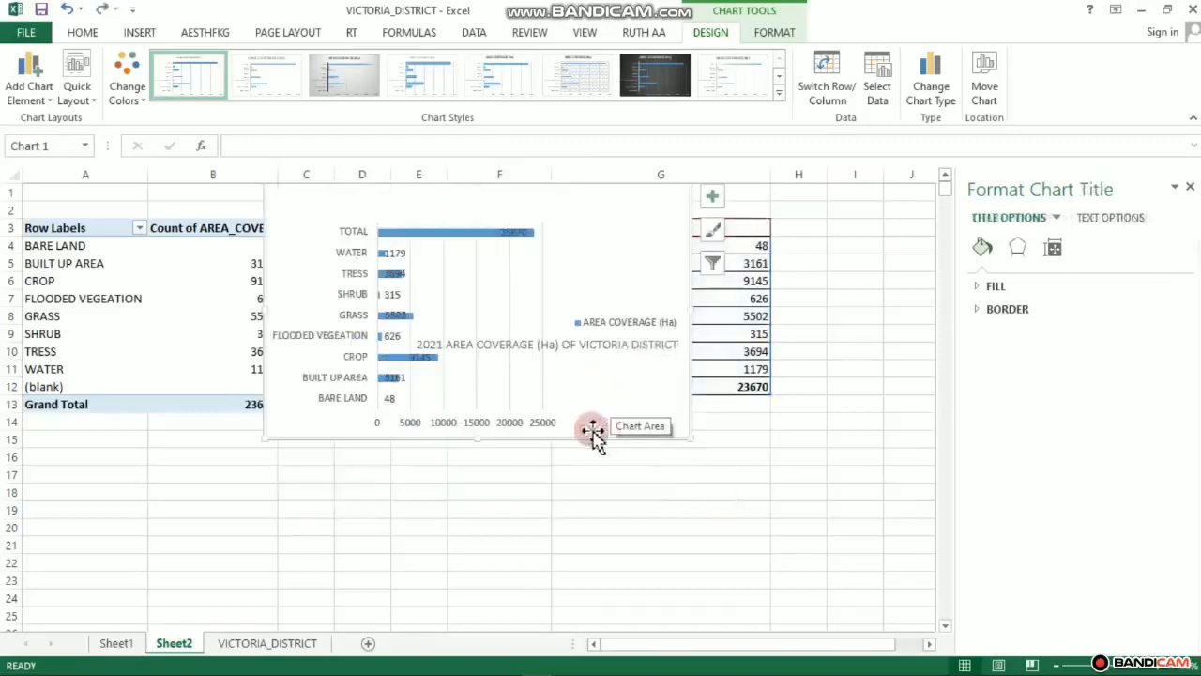
{"action": "left_click_drag", "start_coordinate": [686, 255], "coordinate": [696, 360]}
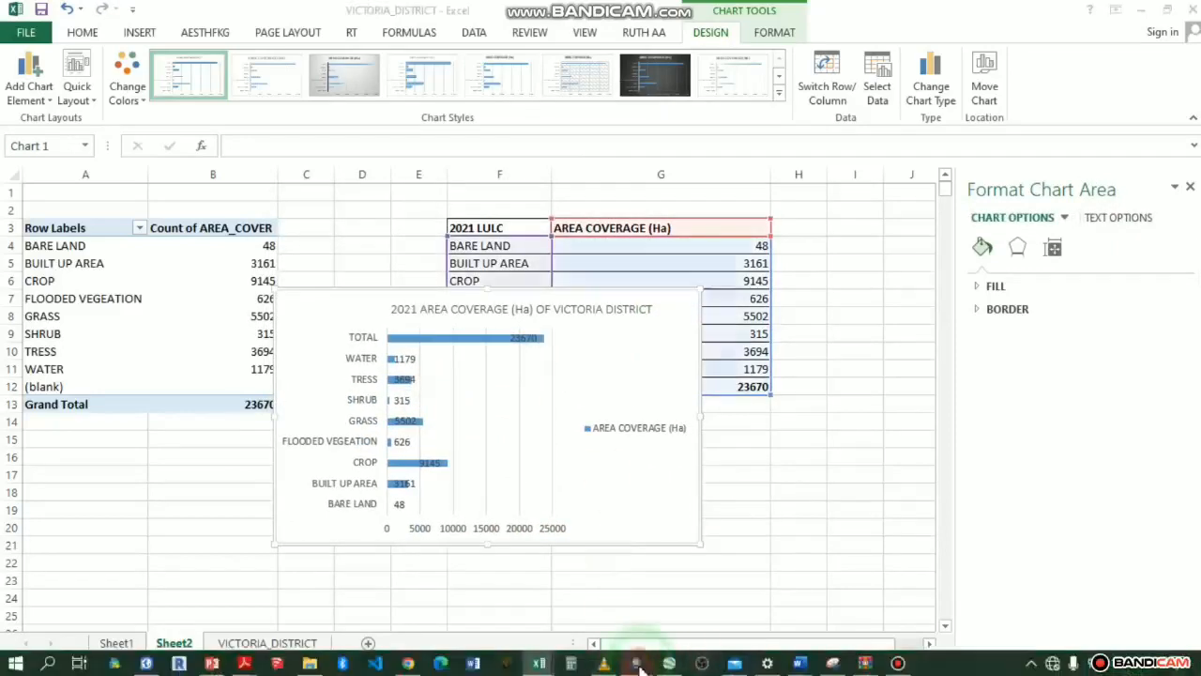
- Switch to ArcMap and clear the selection of all records in the RASTER_POLYGON_VICTORIA attribute table, leaving the table closed
{"action": "left_click", "coordinate": [636, 663]}
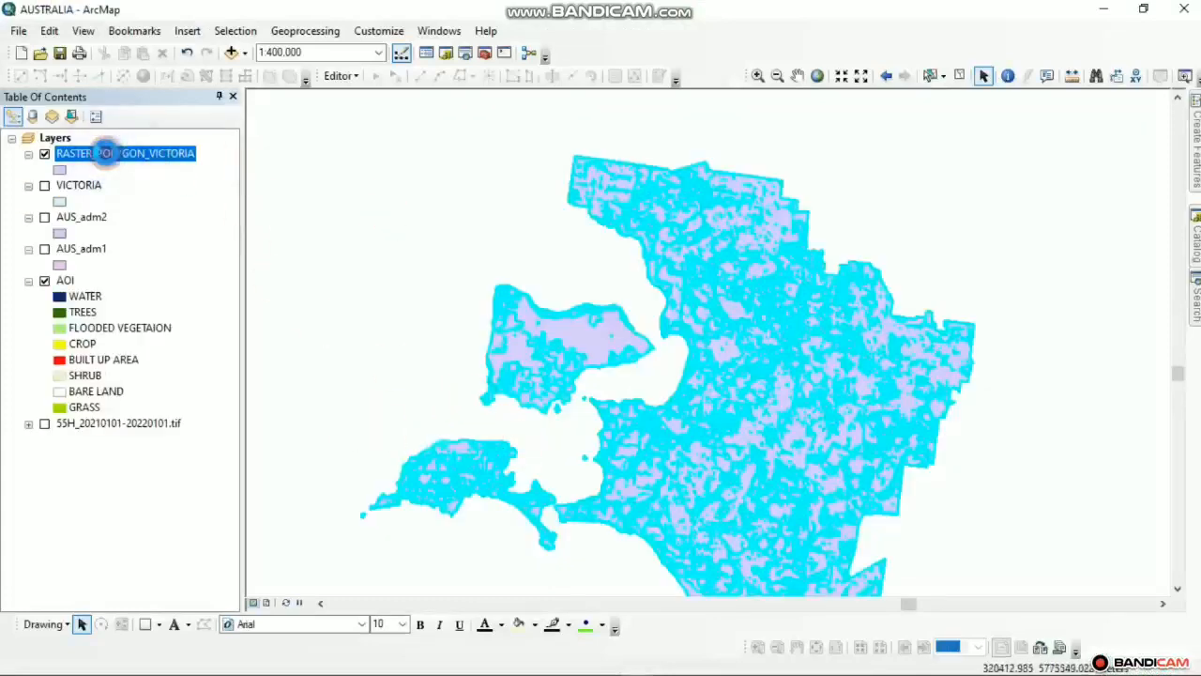
{"action": "right_click", "coordinate": [105, 153]}
{"action": "left_click", "coordinate": [195, 199]}
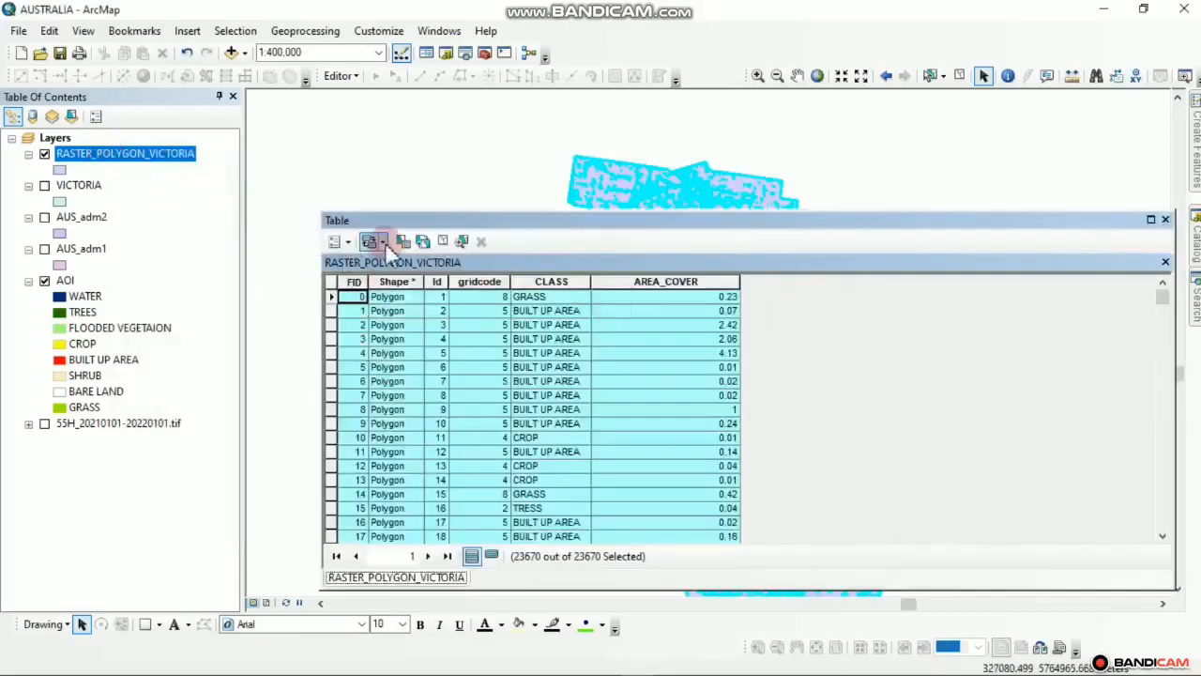
{"action": "left_click", "coordinate": [455, 244]}
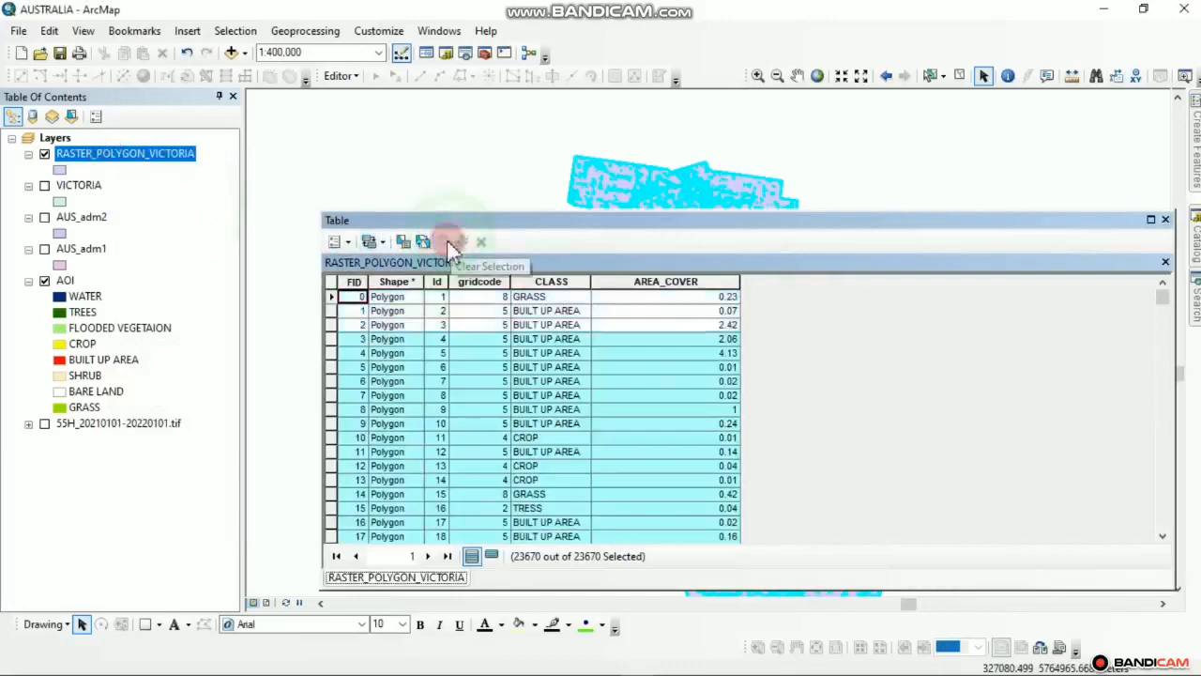
{"action": "left_click", "coordinate": [1166, 221]}
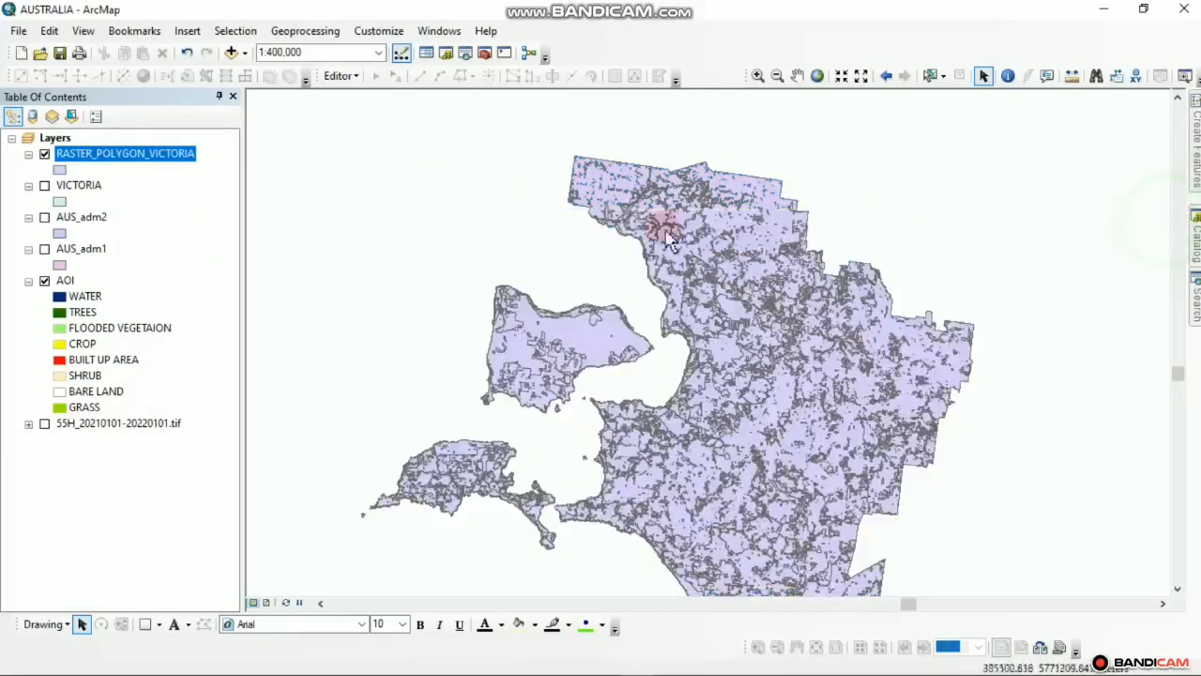
- Hide the RASTER_POLYGON_VICTORIA layer and display the whole classified AOI raster at a scale of 1:500,000
{"action": "left_click", "coordinate": [47, 156]}
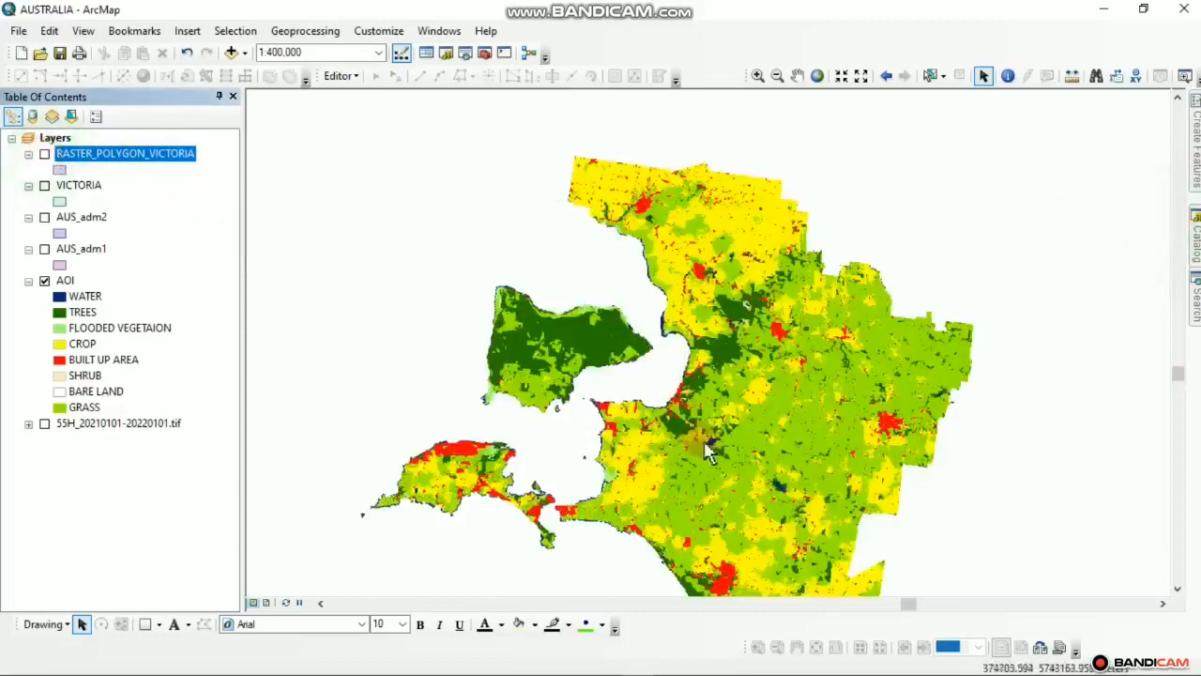
{"action": "scroll", "coordinate": [719, 341], "scroll_direction": "up", "scroll_amount": 3}
{"action": "scroll", "coordinate": [739, 413], "scroll_direction": "down", "scroll_amount": 2}
{"action": "scroll", "coordinate": [564, 343], "scroll_direction": "down", "scroll_amount": 2}
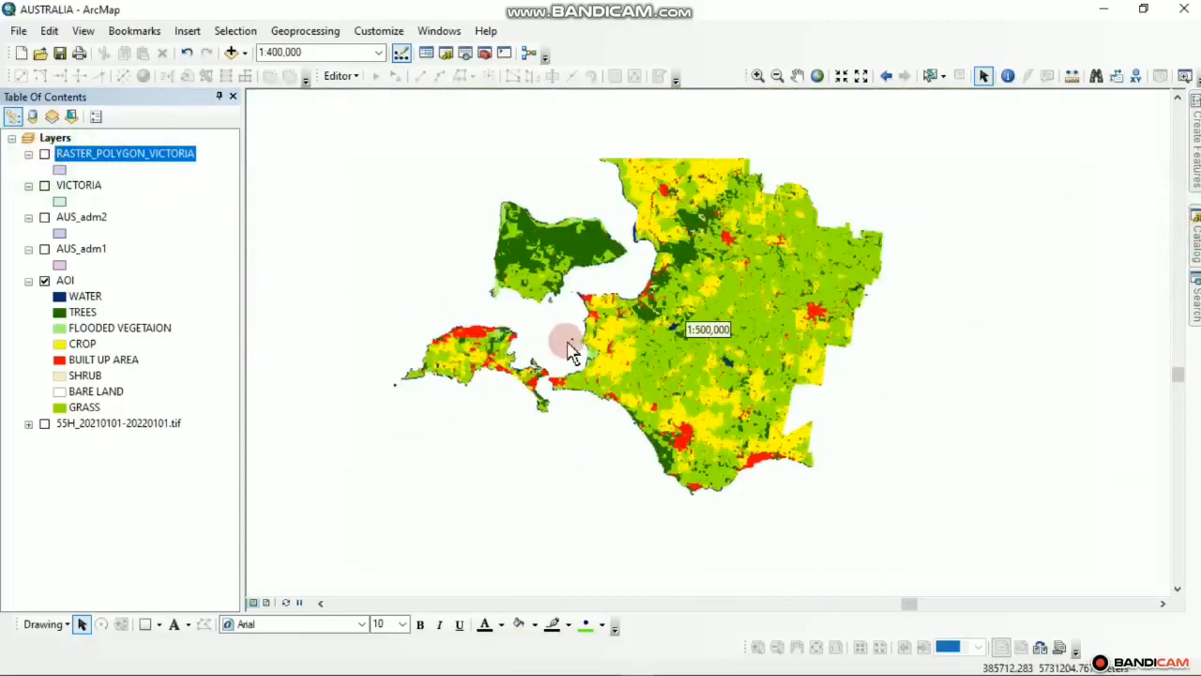
{"action": "left_click_drag", "start_coordinate": [496, 211], "coordinate": [480, 275]}
{"action": "left_click_drag", "start_coordinate": [622, 421], "coordinate": [663, 381]}
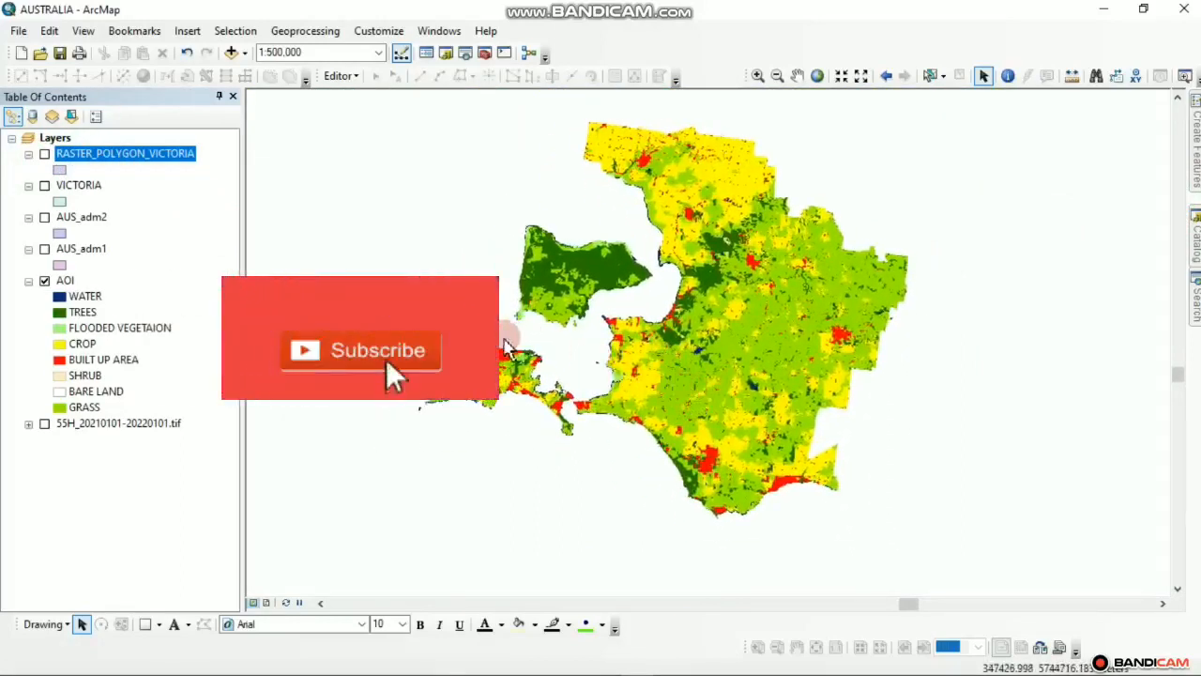
{"action": "left_click_drag", "start_coordinate": [515, 338], "coordinate": [530, 362]}
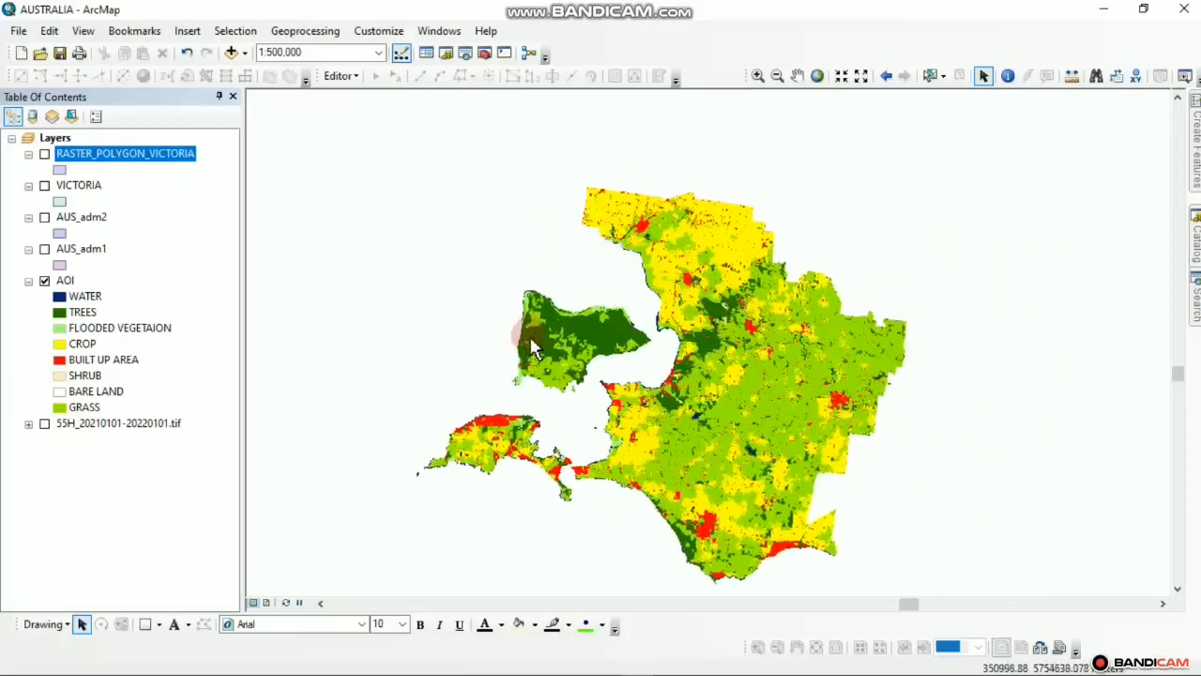
{"action": "left_click_drag", "start_coordinate": [540, 278], "coordinate": [550, 236]}
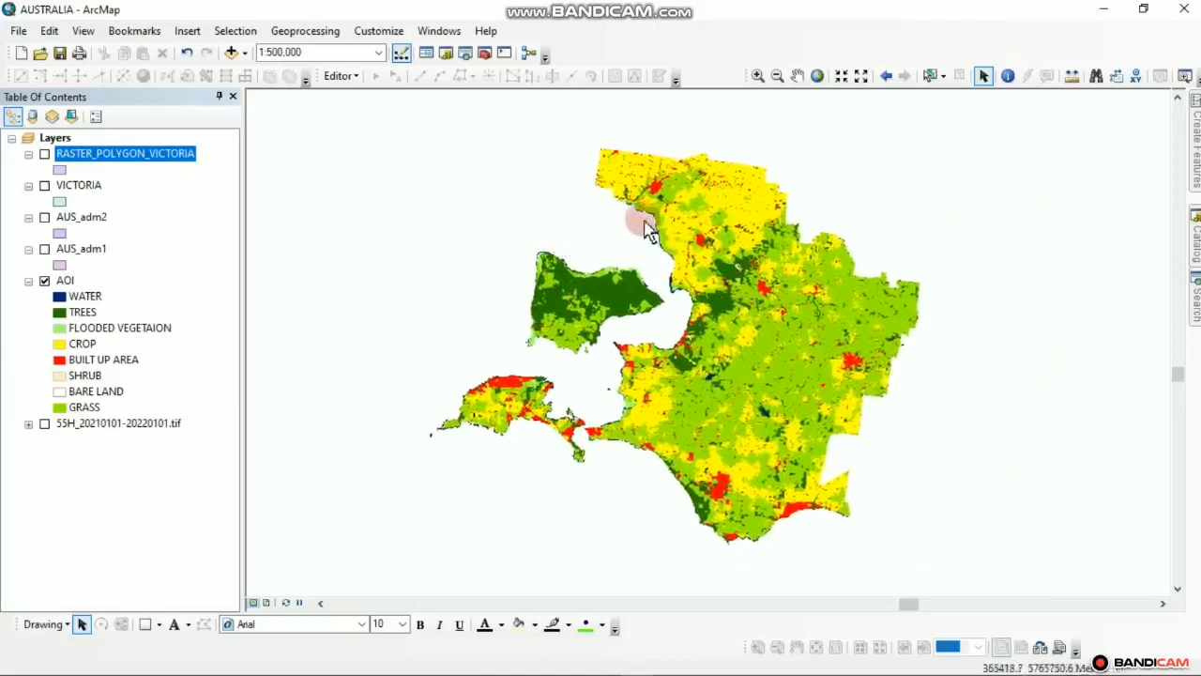
{"action": "left_click_drag", "start_coordinate": [642, 222], "coordinate": [636, 280]}
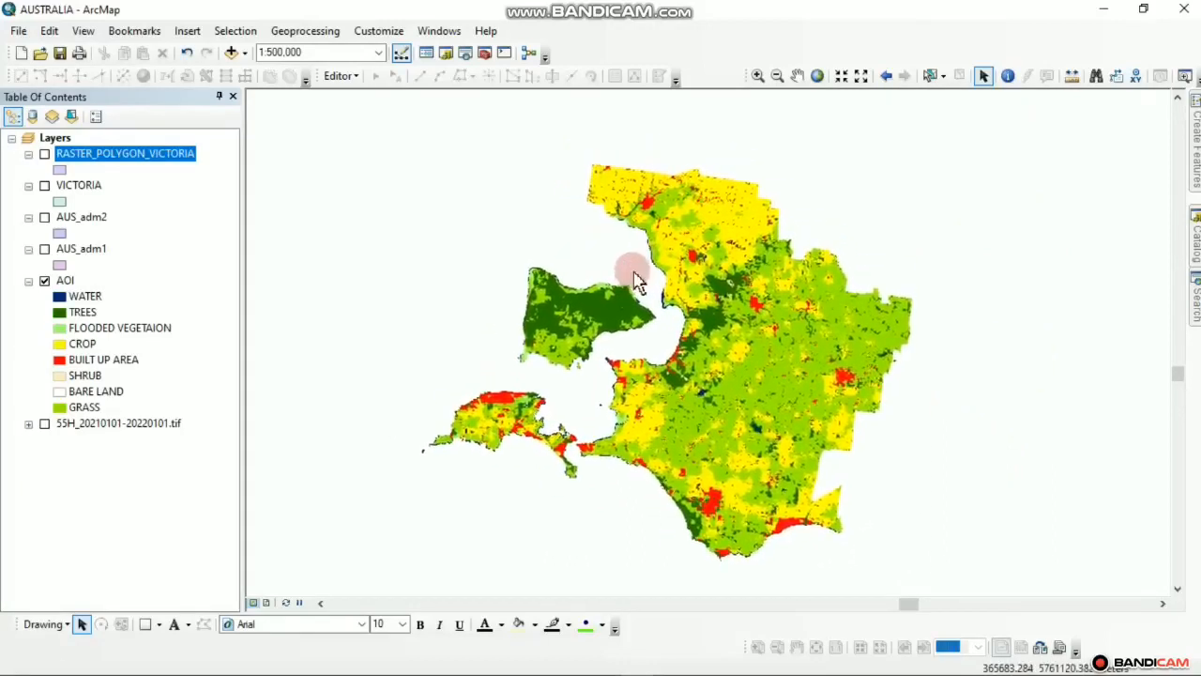